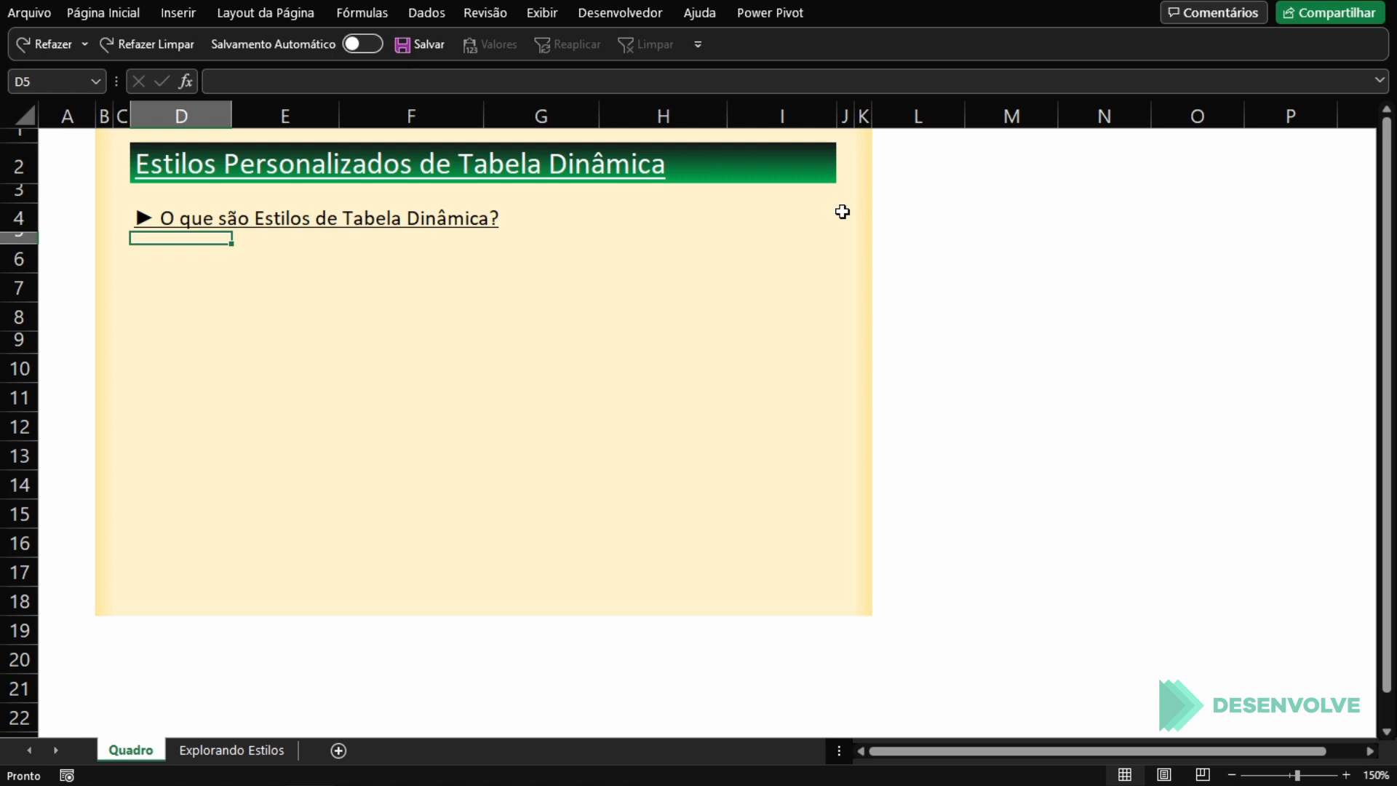
# Step: Restore the paragraph explaining pivot table styles in rows 6 to 8 and the heading "• Como criar um estilo personalizado de tabela dinâmica?" in D10
pyautogui.hotkey('ctrl', 'z')
pyautogui.press('Down')
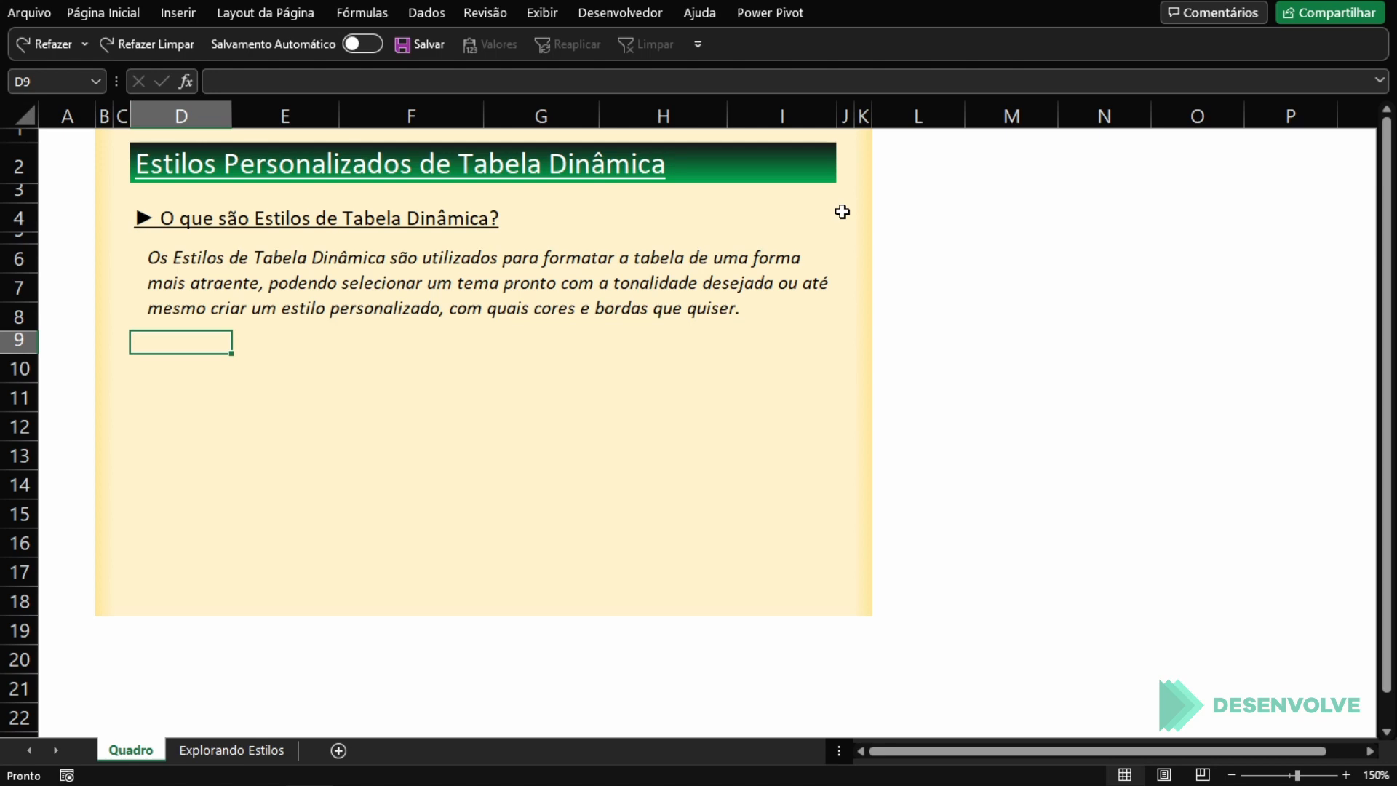
pyautogui.hotkey('ctrl', 'z')
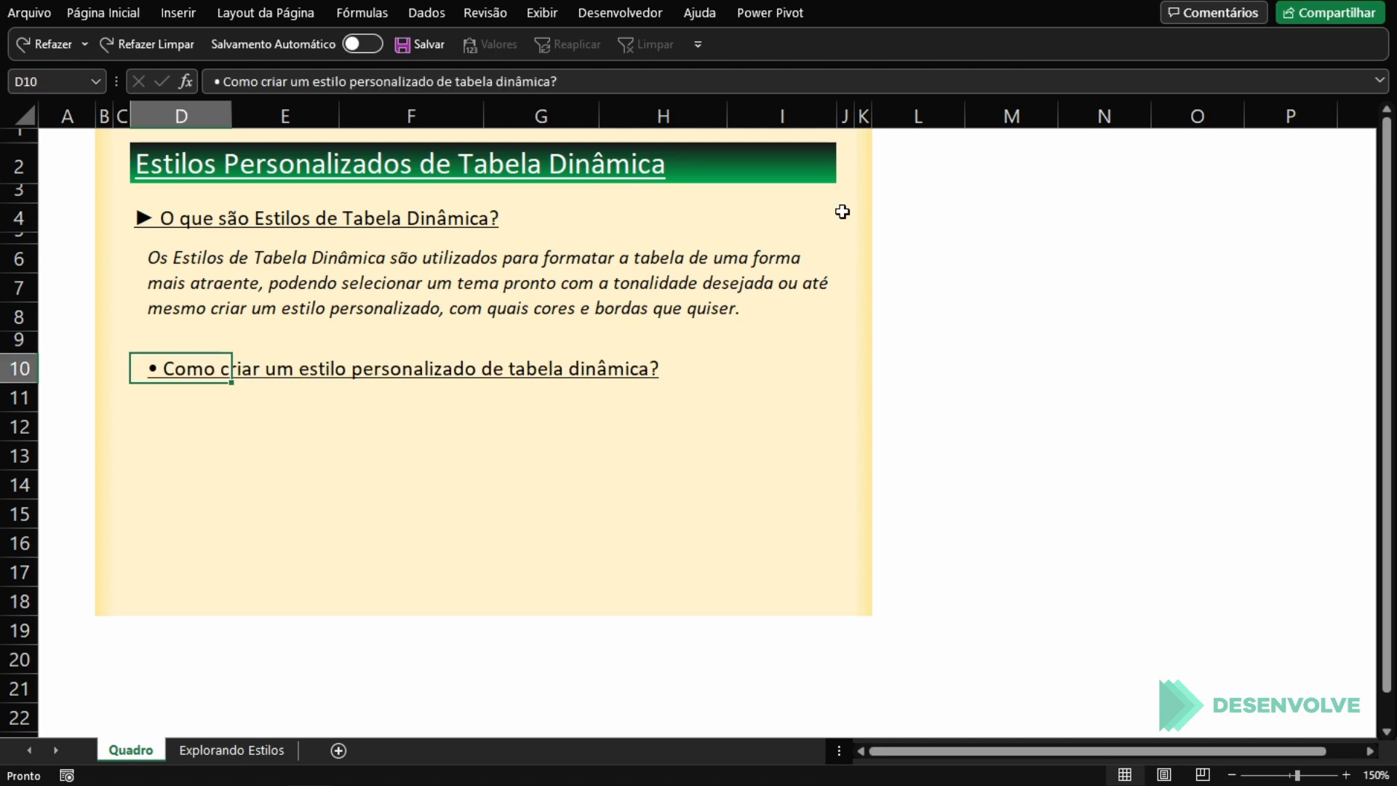
# Step: Enter "→ Após criar a tabela dinâmica, vá até a guia Design;", "→ Estilos de Tabela Dinâmica;" and "→ Clique no botão para expandir os estilos;" in D11:D13
pyautogui.press('Down')
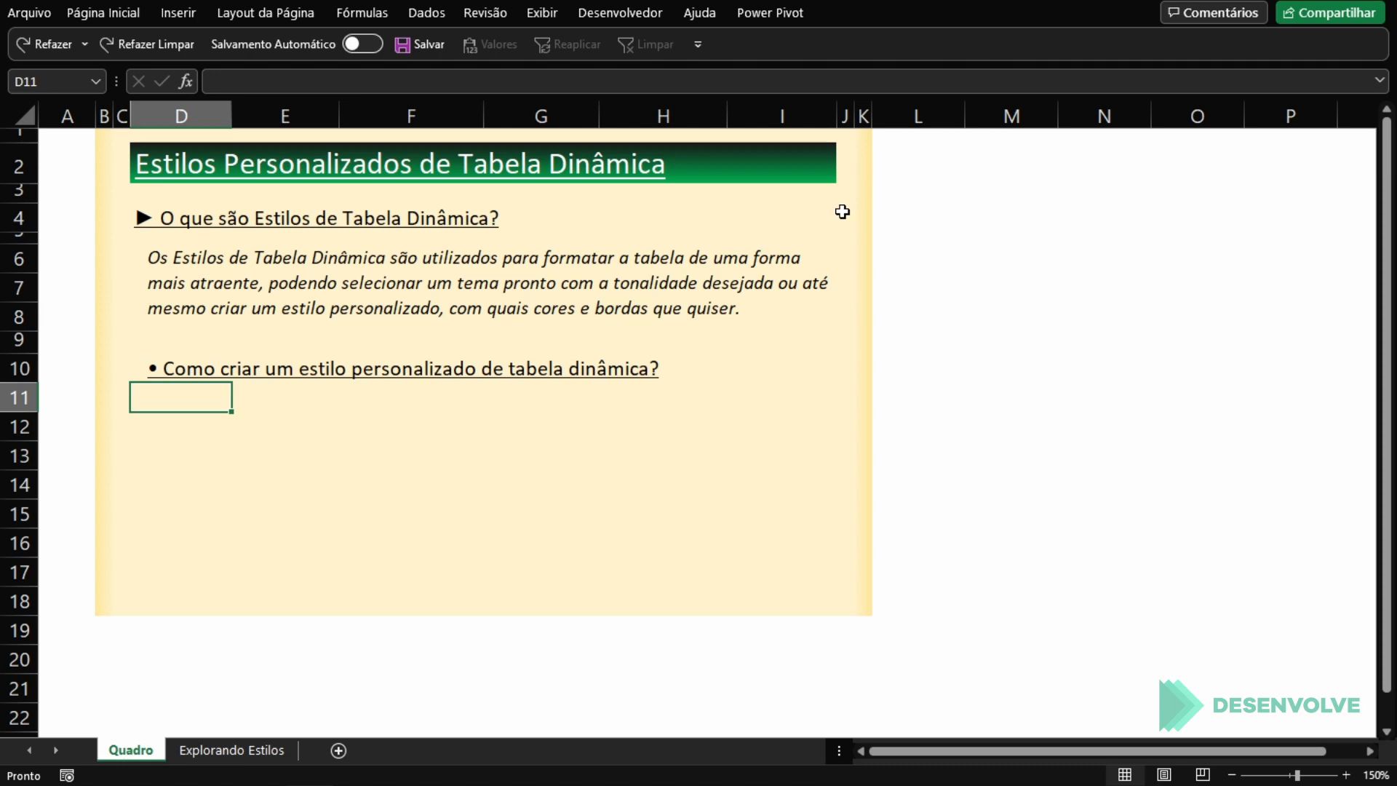
pyautogui.write('→ Após criar a tabela dinâmica, vá até a guia Design;')
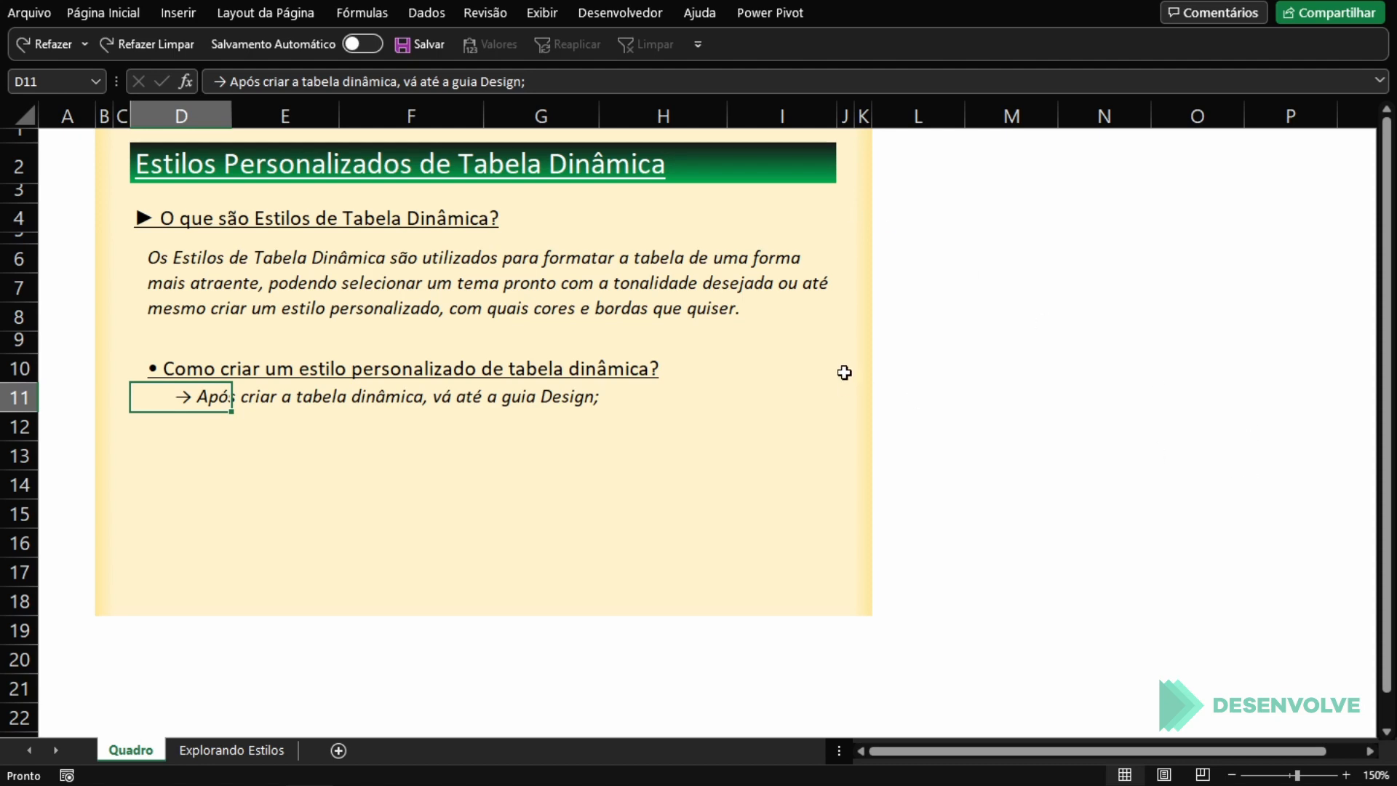
pyautogui.press('Down')
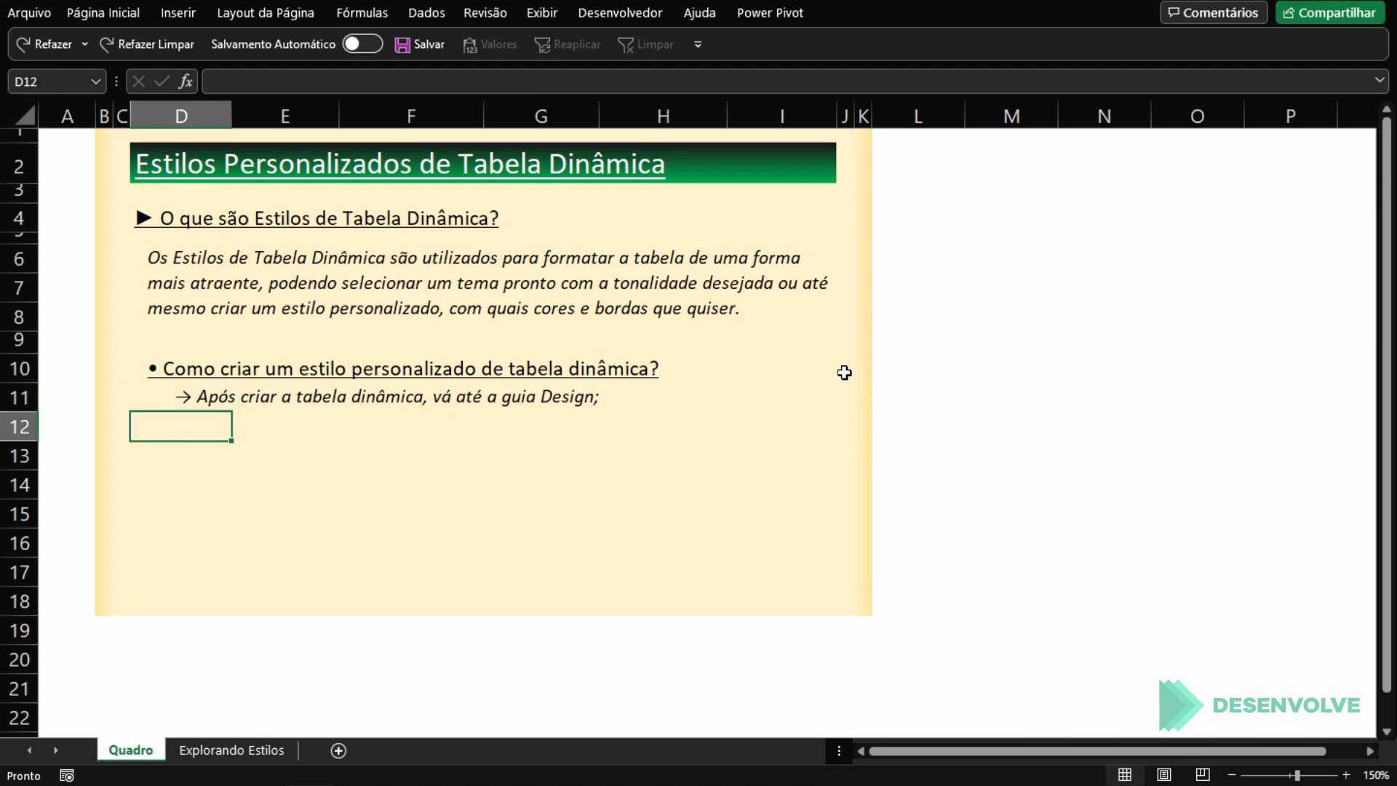
pyautogui.write('→ Estilos de Tabela Dinâmica;')
pyautogui.press('Return')
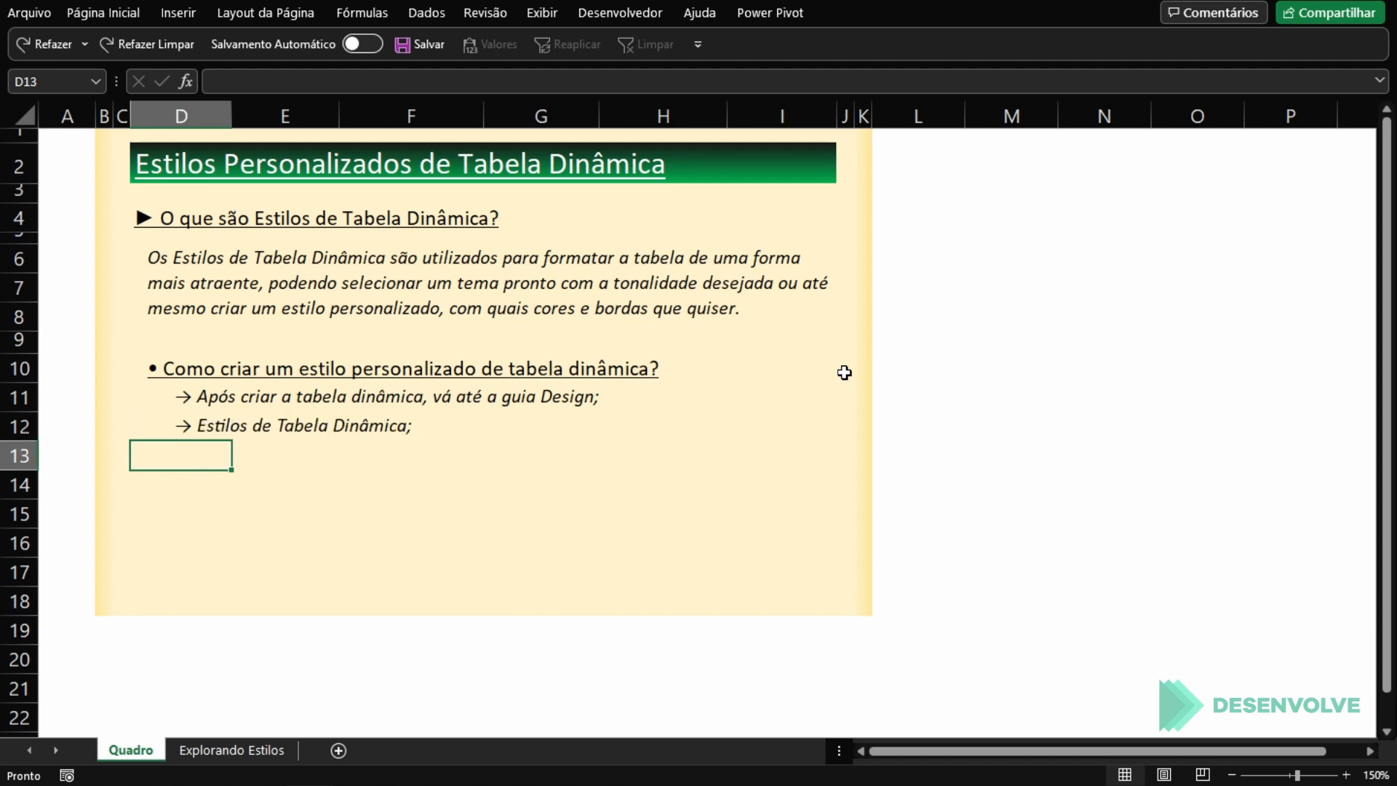
pyautogui.write('→ Clique no botão para expandir os estilos;')
pyautogui.press('Return')
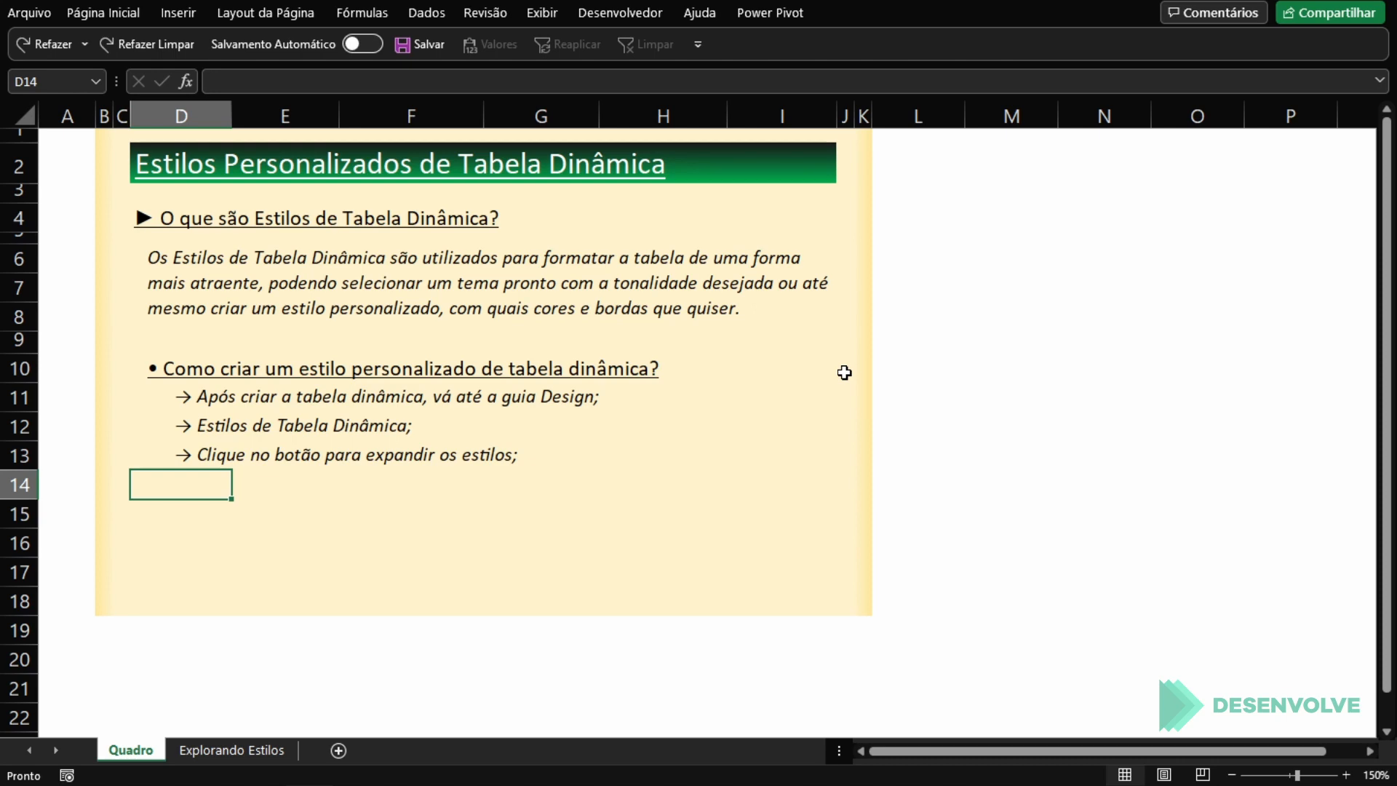
# Step: Enter "→ Clique em "Novo Estilo de Tabela Dinâmica..."" in D14 and "► Vamos então explorar a criação de estilos personalizados..." in D16
pyautogui.write('→ Clique em "Novo Estilo de Tabela Dinâmica..."')
pyautogui.press('Return')
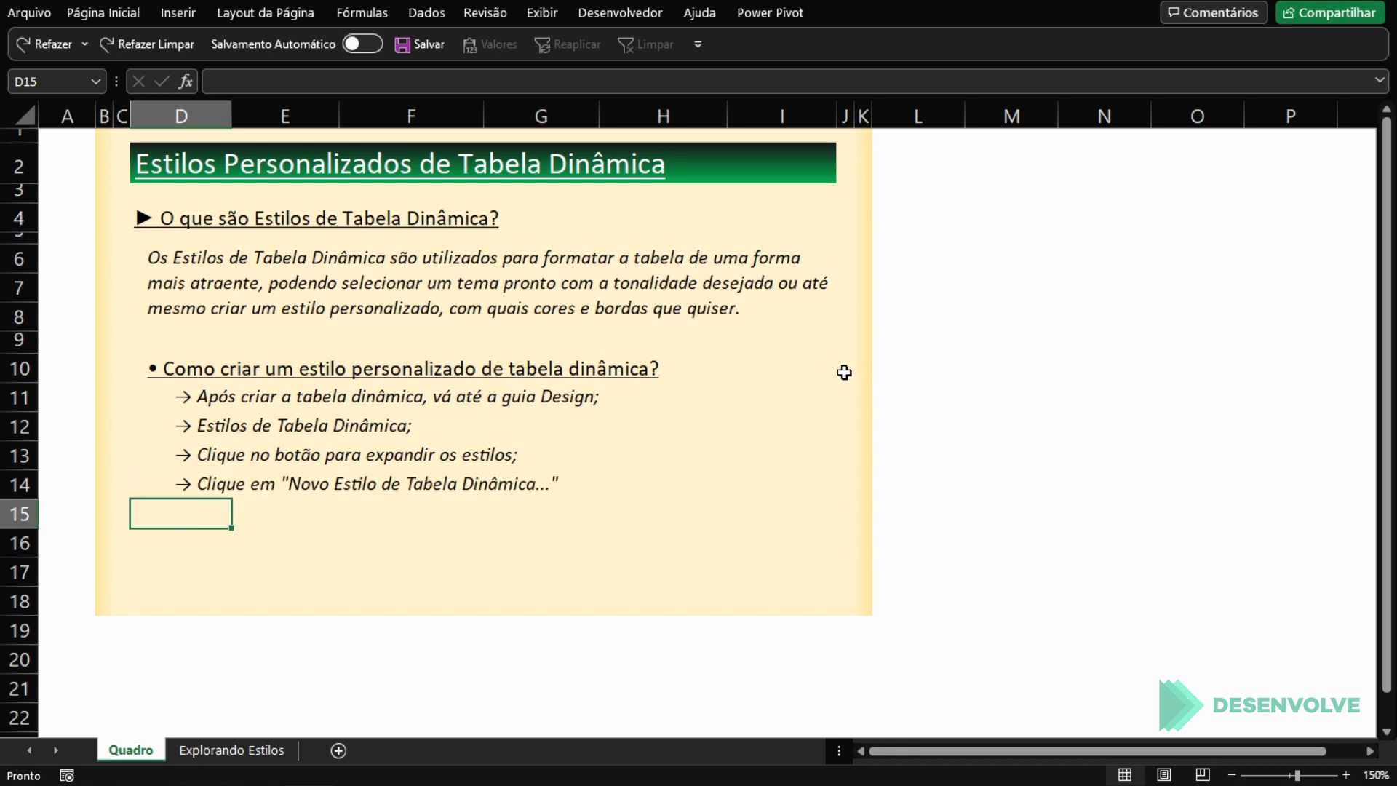
pyautogui.hotkey('ctrl', 'z')
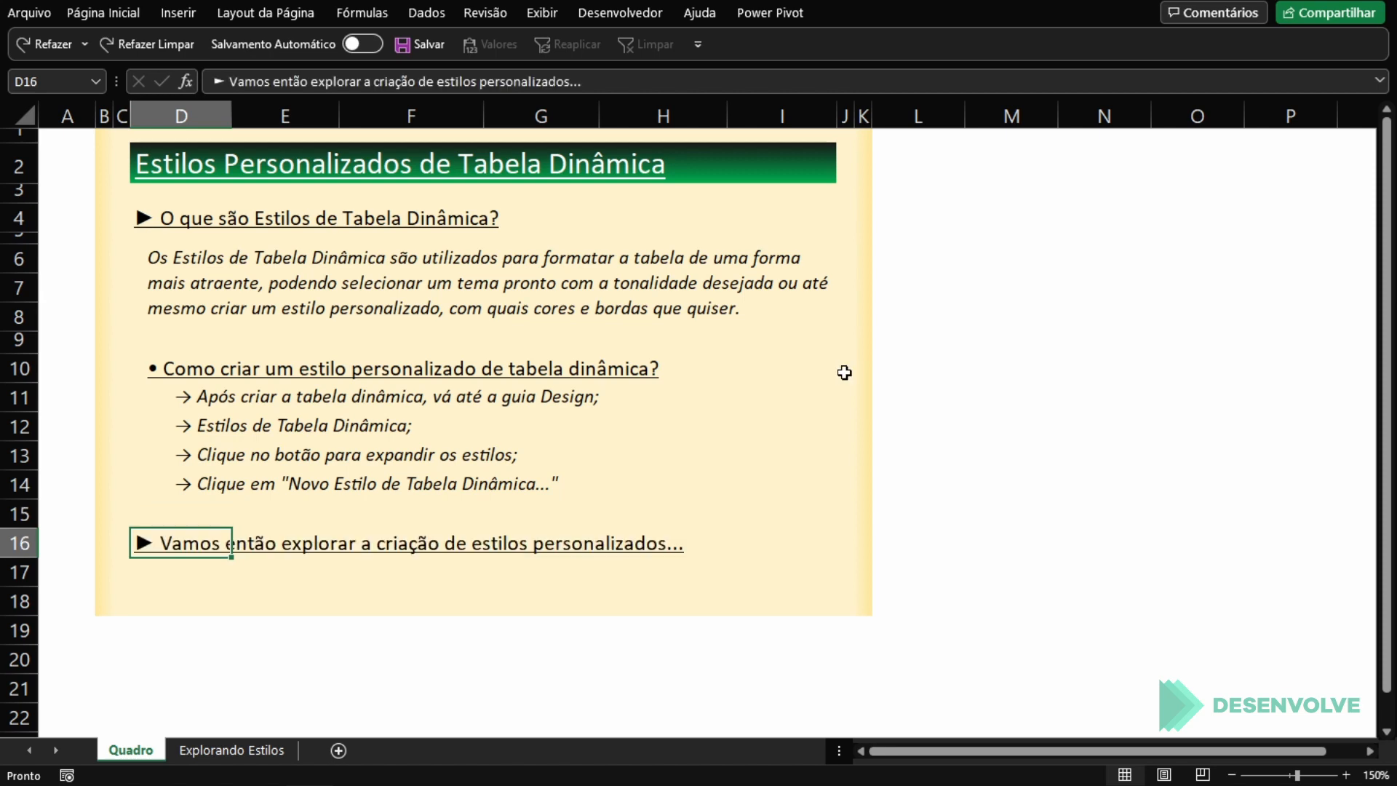
pyautogui.press('Return')
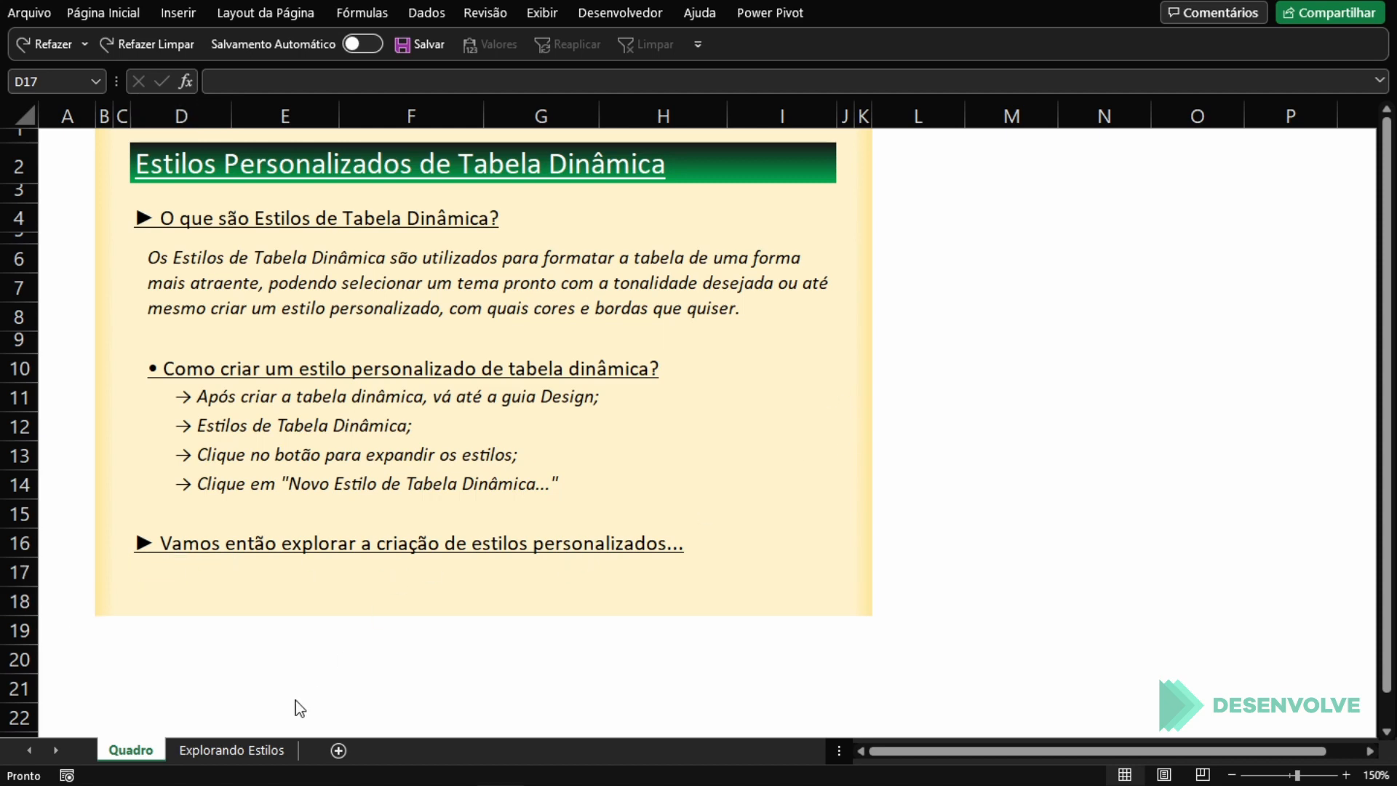
# Step: Create a PivotTable on a new sheet from 'Explorando Estilos'!$B$2:$F$52 and place that sheet after Explorando Estilos
pyautogui.click(221, 748)
pyautogui.click(406, 361)
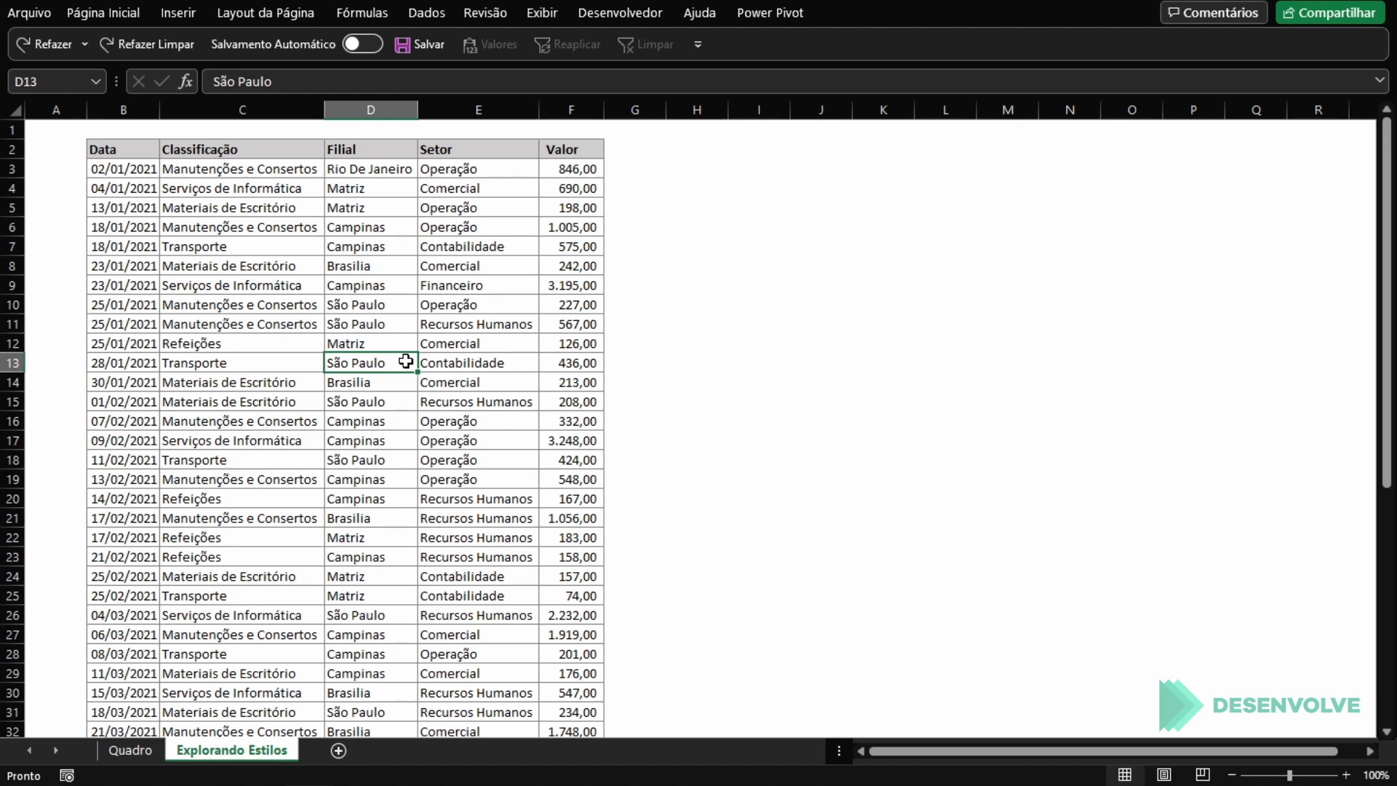
pyautogui.click(342, 229)
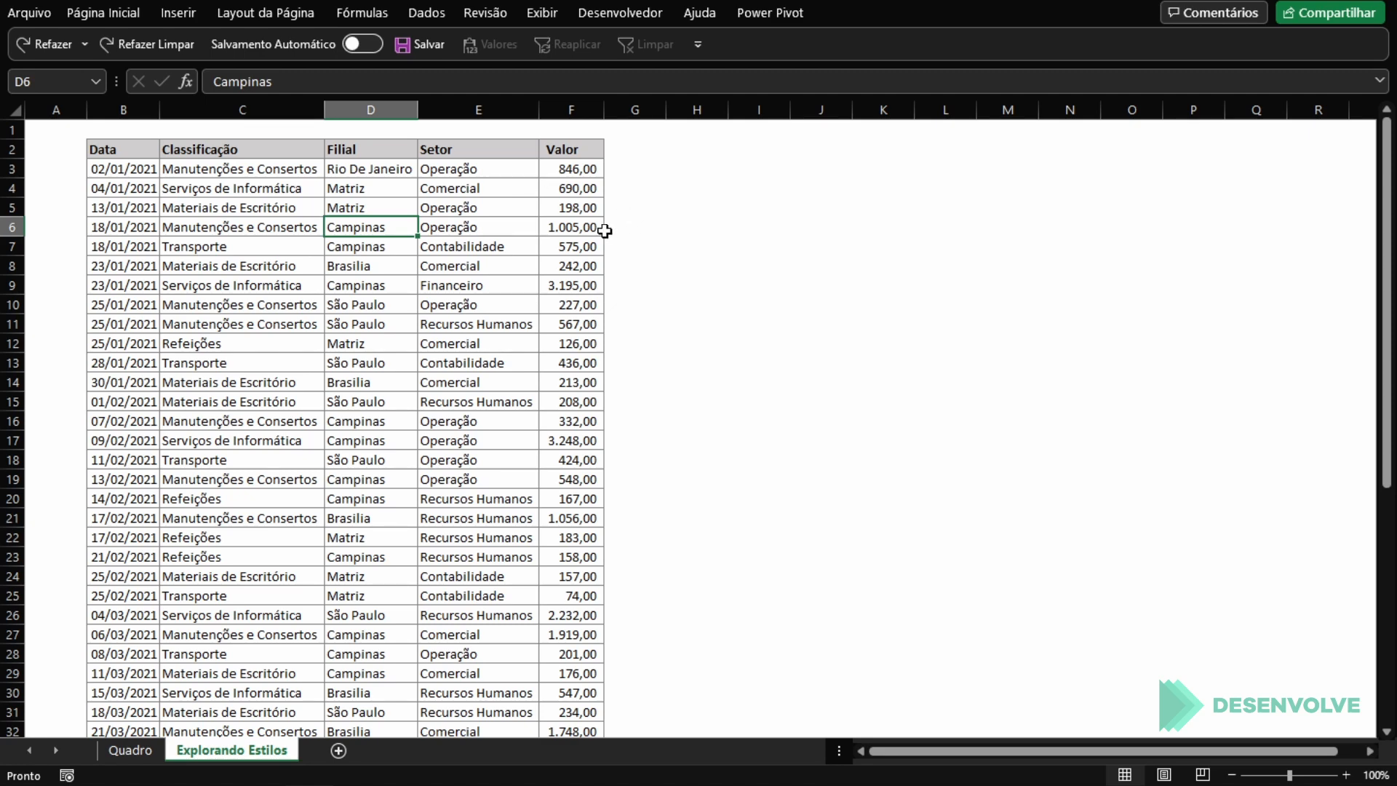
pyautogui.click(224, 231)
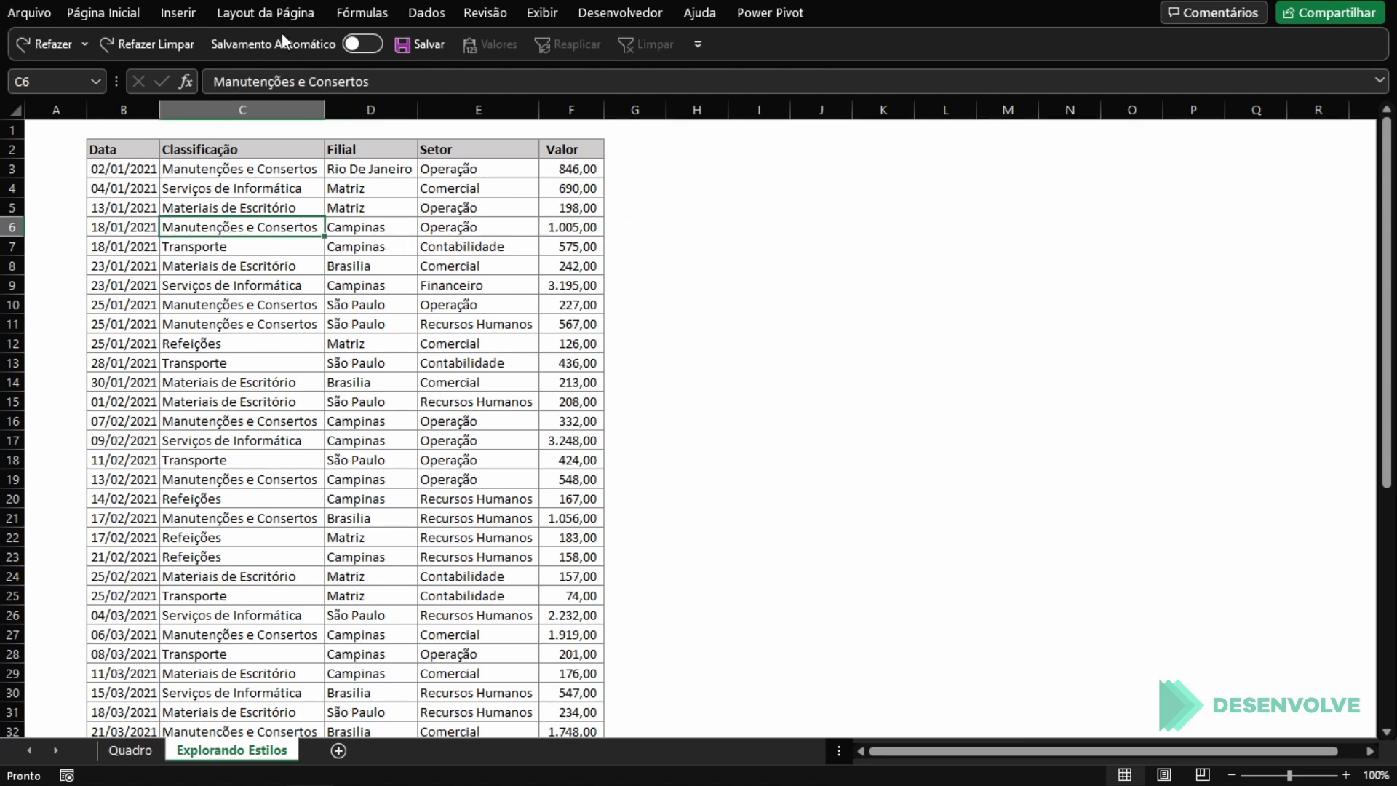
pyautogui.click(178, 12)
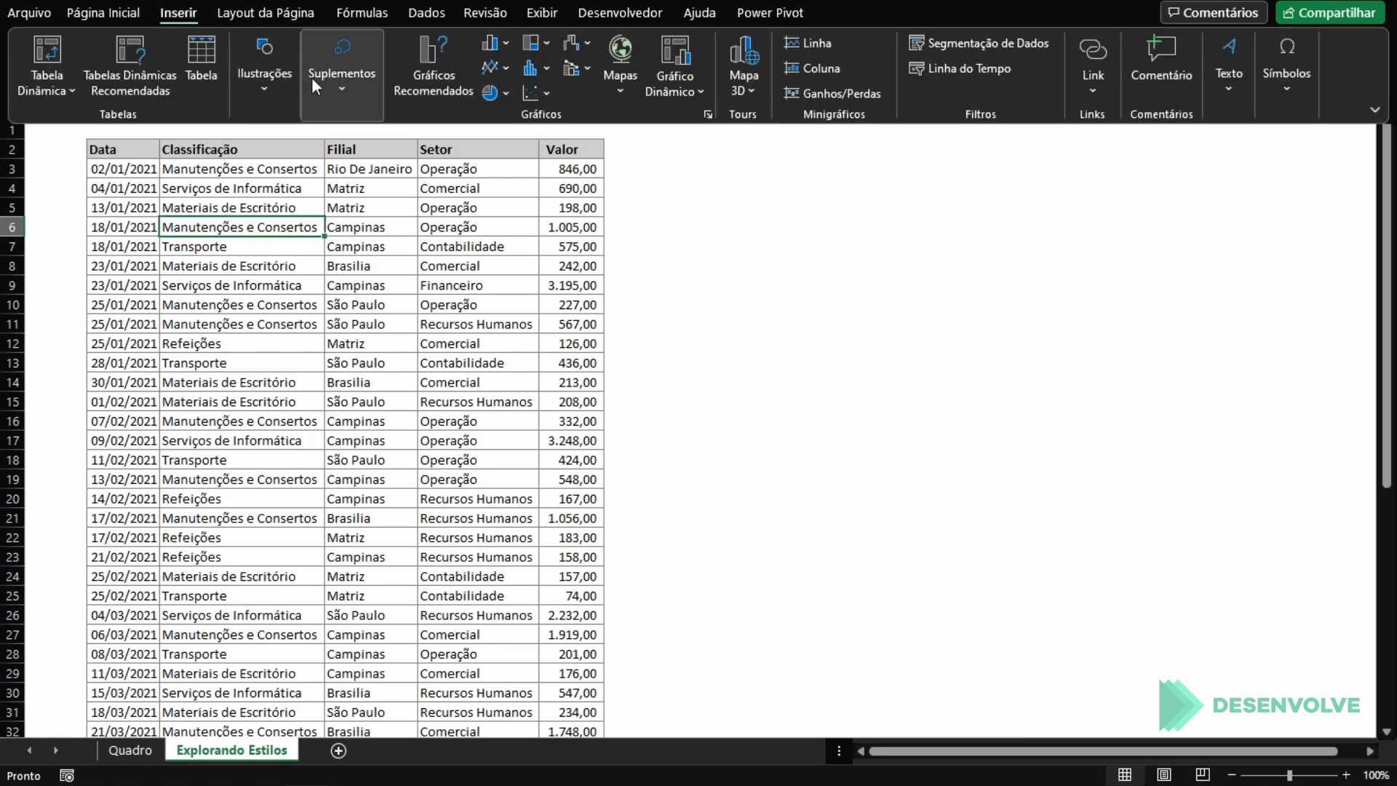
pyautogui.click(43, 40)
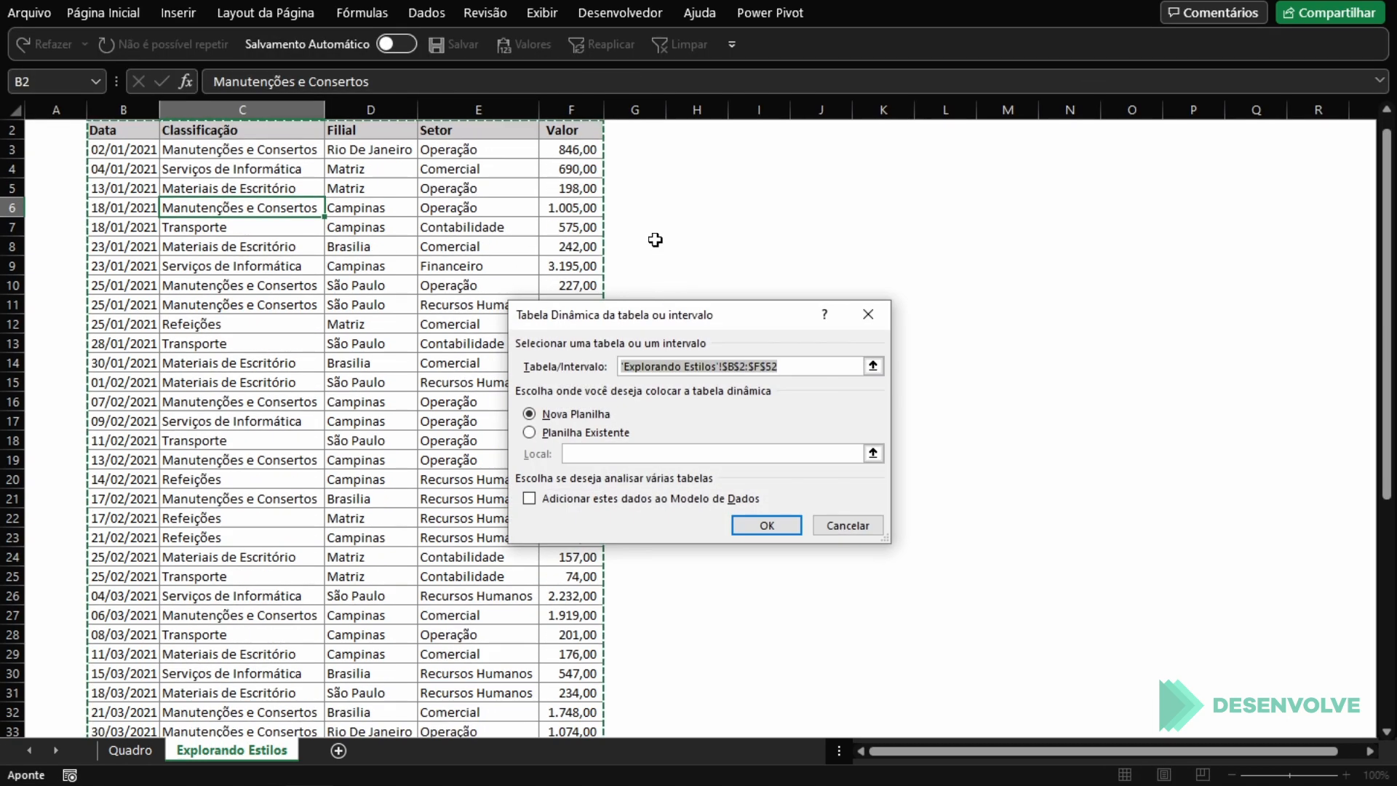
pyautogui.scroll(1, 655, 240)
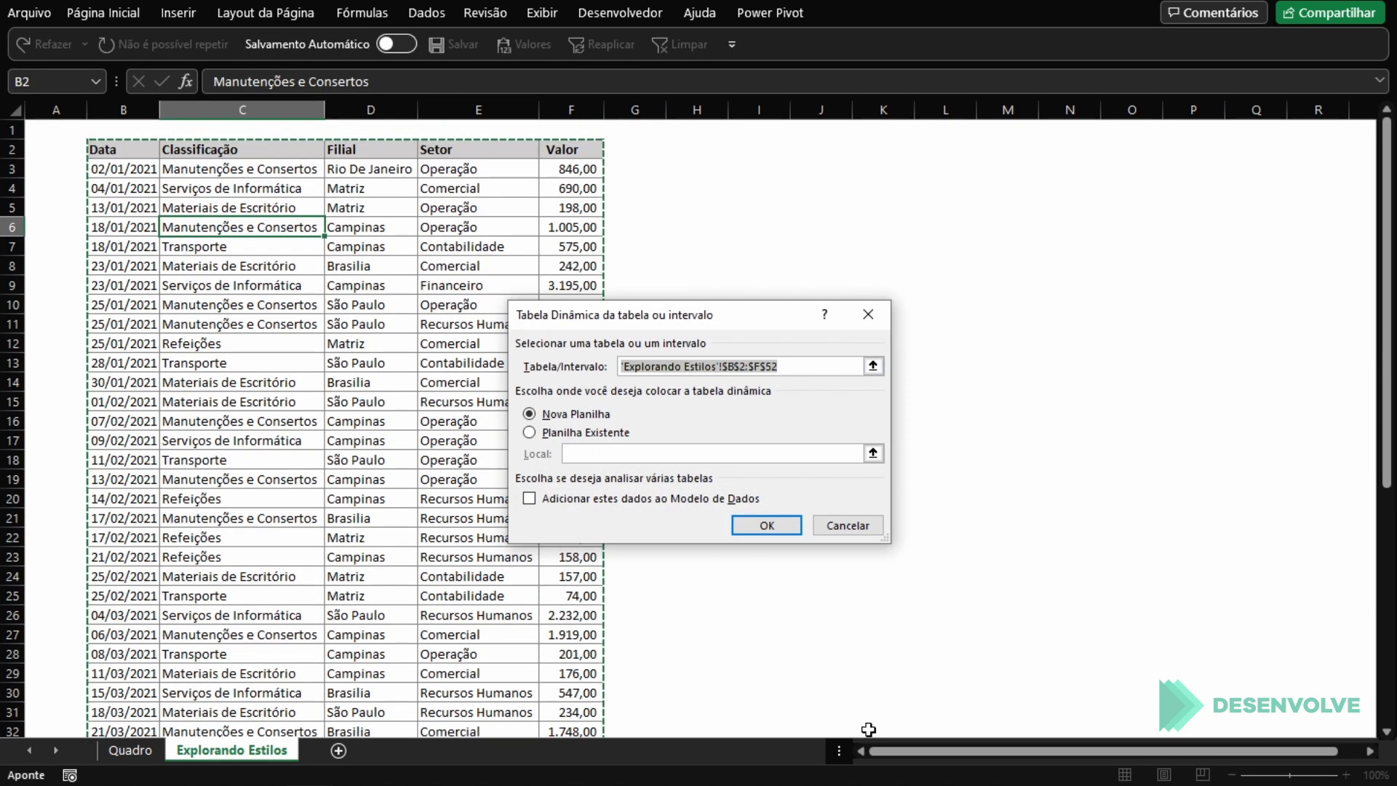
pyautogui.moveTo(907, 750); pyautogui.dragTo(1018, 751)
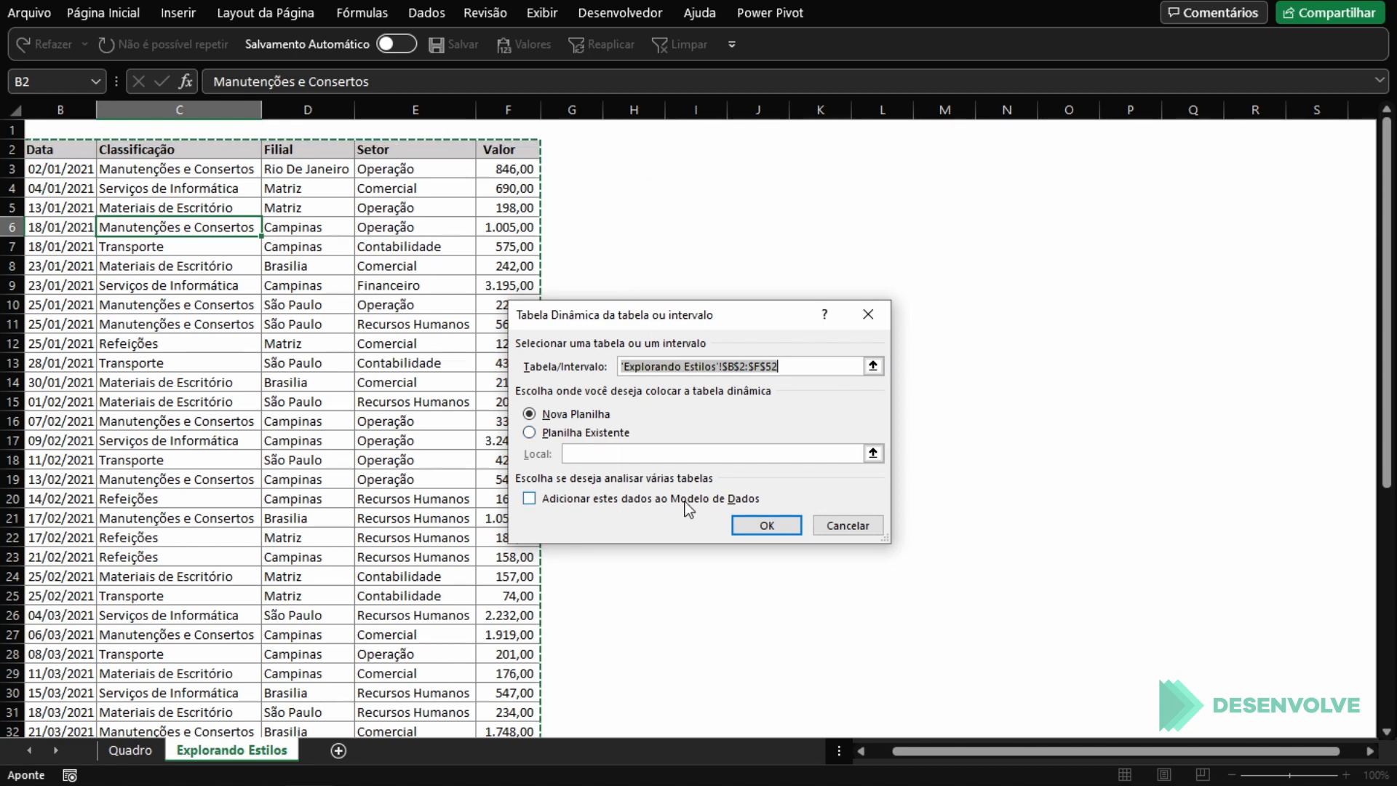
pyautogui.click(772, 527)
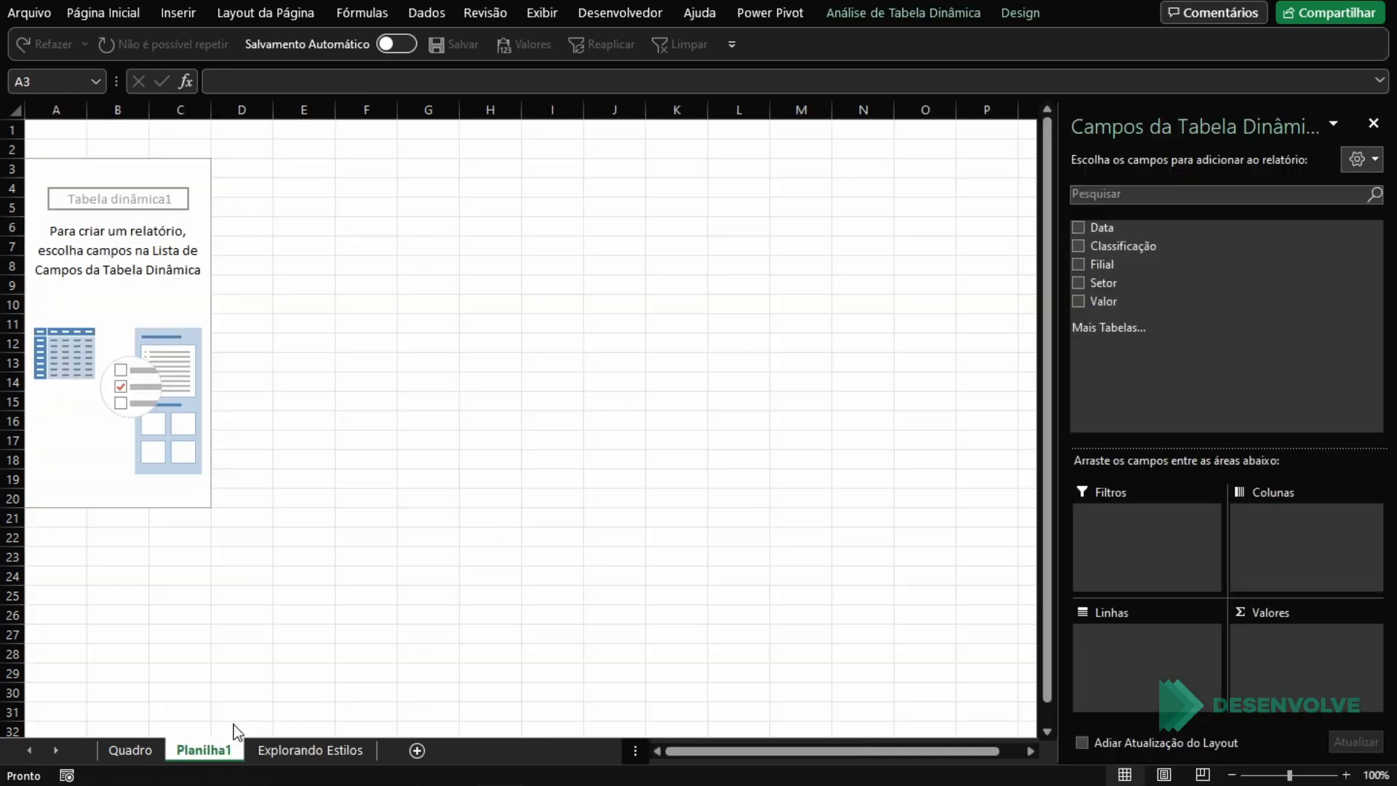
pyautogui.moveTo(234, 747); pyautogui.dragTo(392, 746)
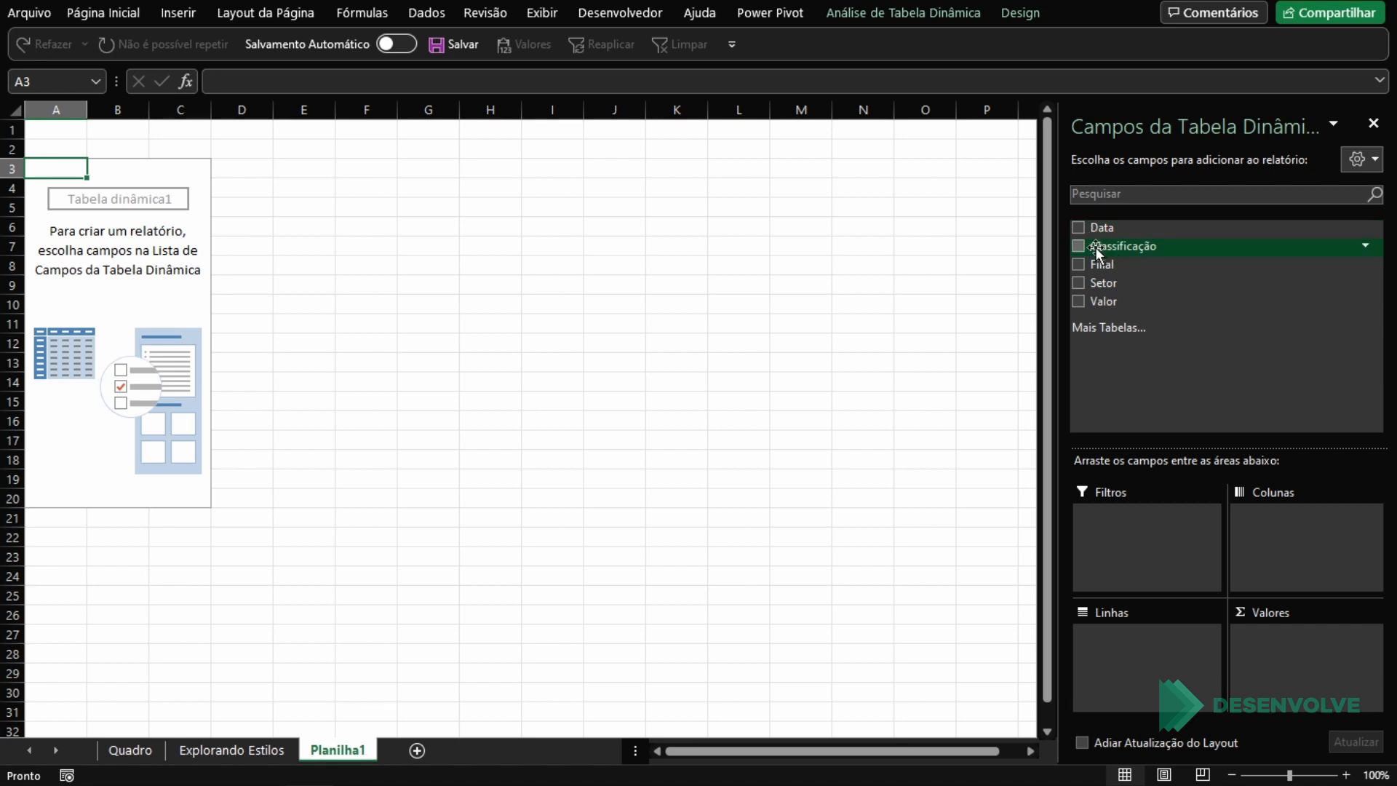
# Step: Build the PivotTable with Filial and Classificação as row fields and the sum of Valor as values
pyautogui.moveTo(1098, 264); pyautogui.dragTo(1122, 659)
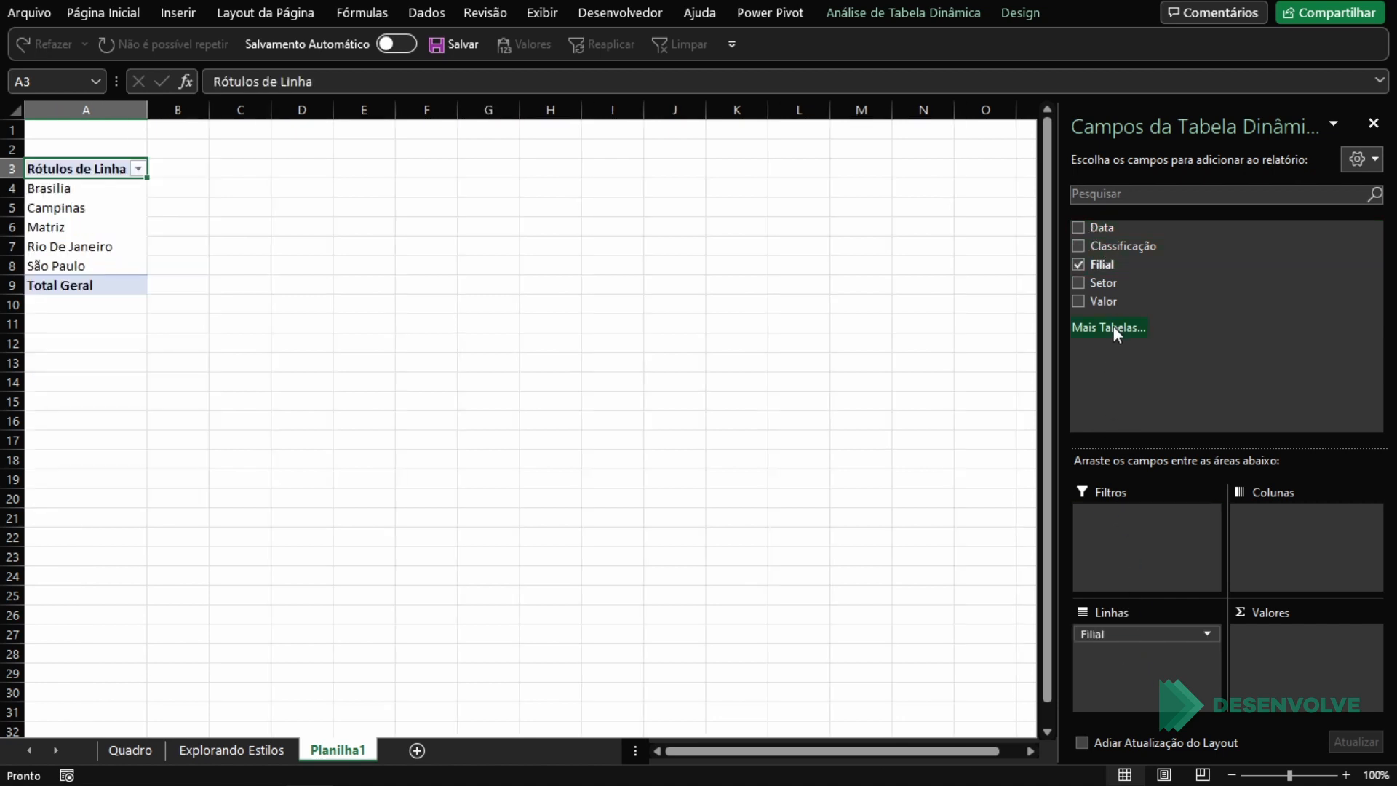
pyautogui.moveTo(1124, 302); pyautogui.dragTo(1282, 662)
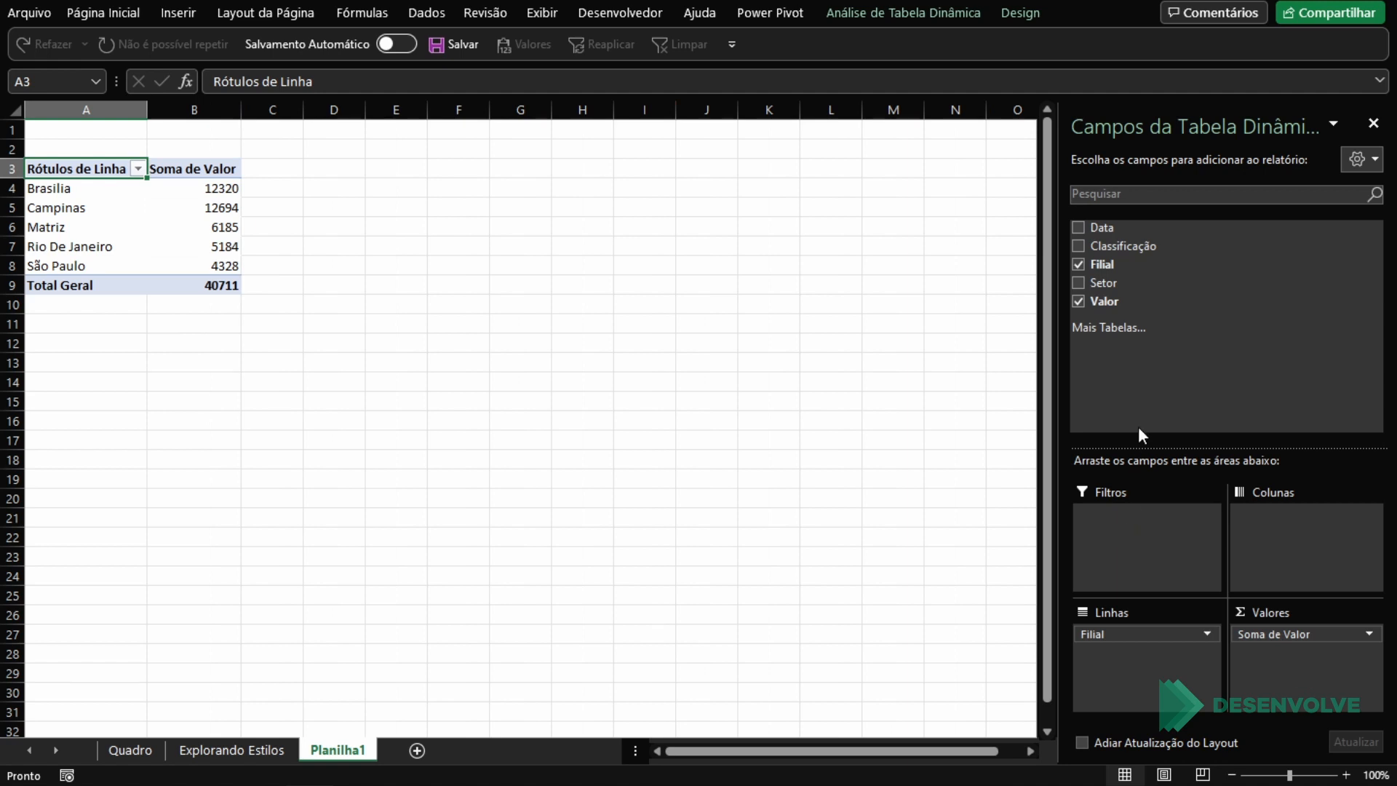
pyautogui.moveTo(1127, 232); pyautogui.dragTo(939, 509)
pyautogui.moveTo(751, 477); pyautogui.dragTo(753, 476)
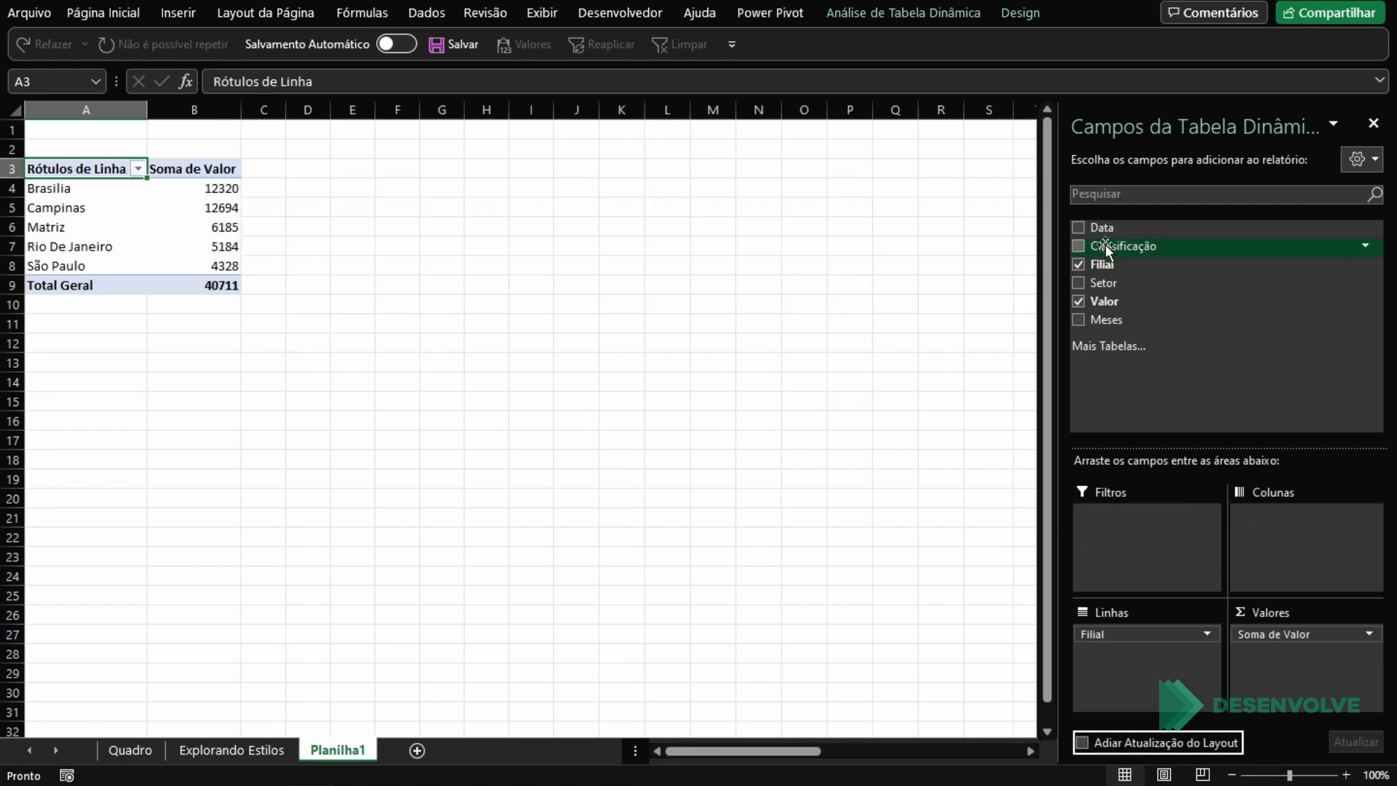
pyautogui.moveTo(1125, 245); pyautogui.dragTo(1177, 651)
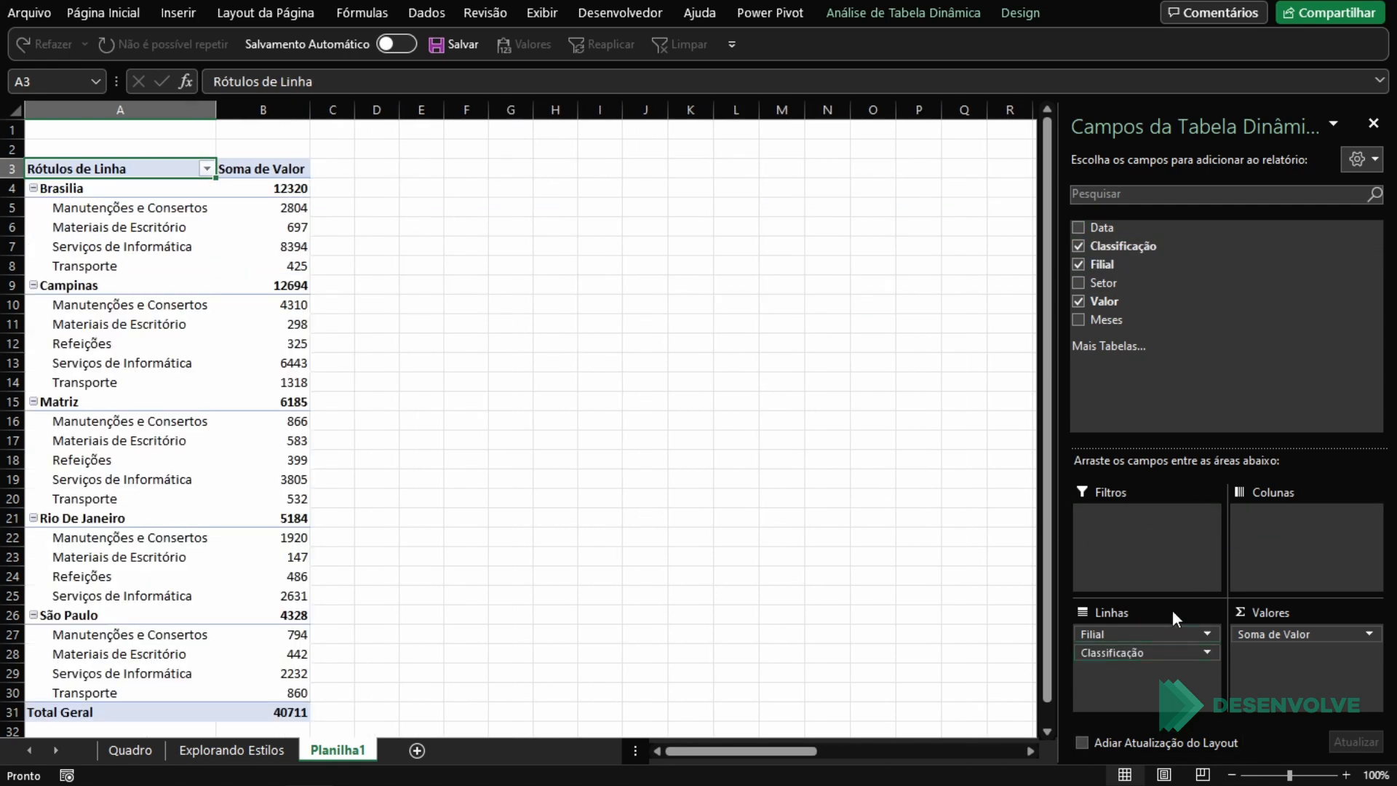
# Step: Show the PivotTable in tabular form, without subtotals and with all item labels repeated
pyautogui.click(1017, 12)
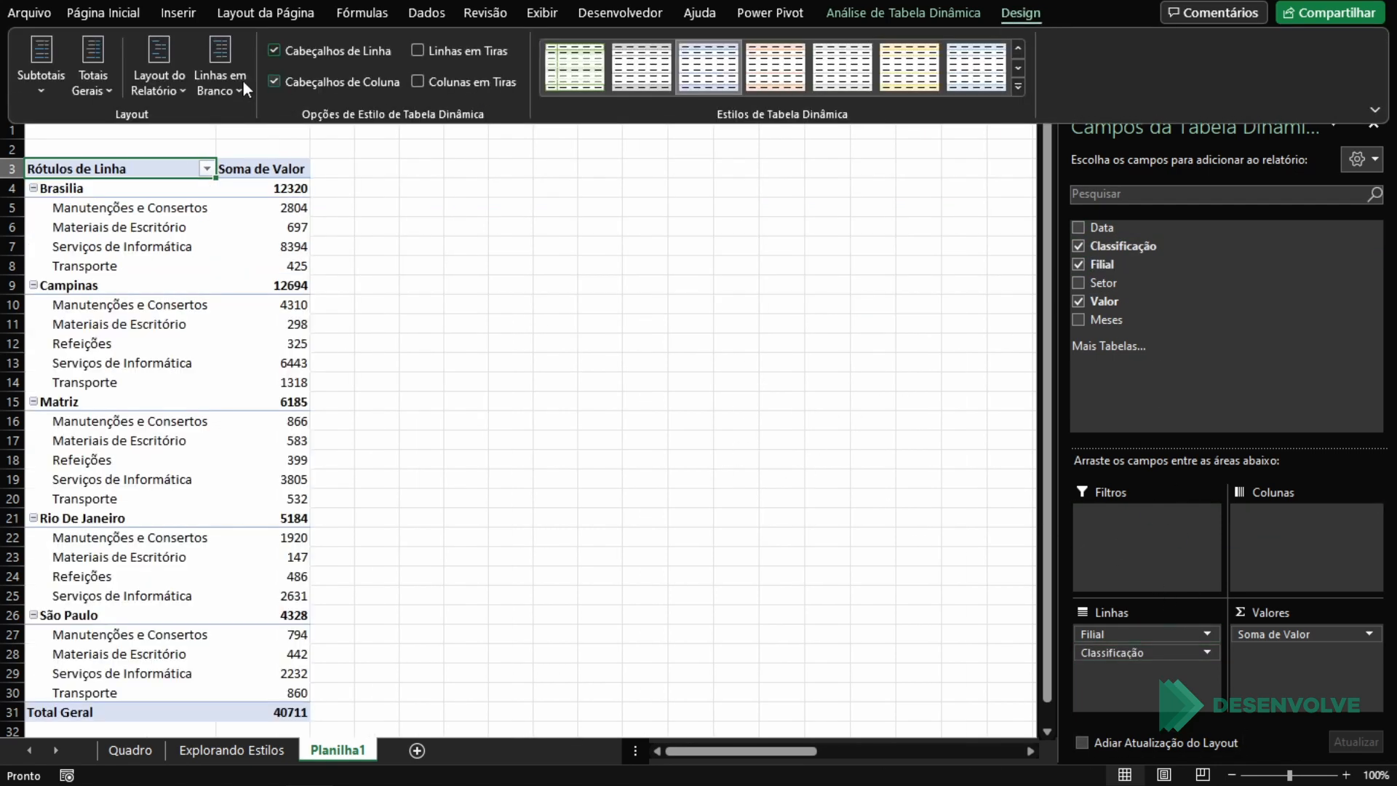
pyautogui.click(152, 81)
pyautogui.click(434, 222)
pyautogui.click(62, 92)
pyautogui.click(85, 122)
pyautogui.click(142, 76)
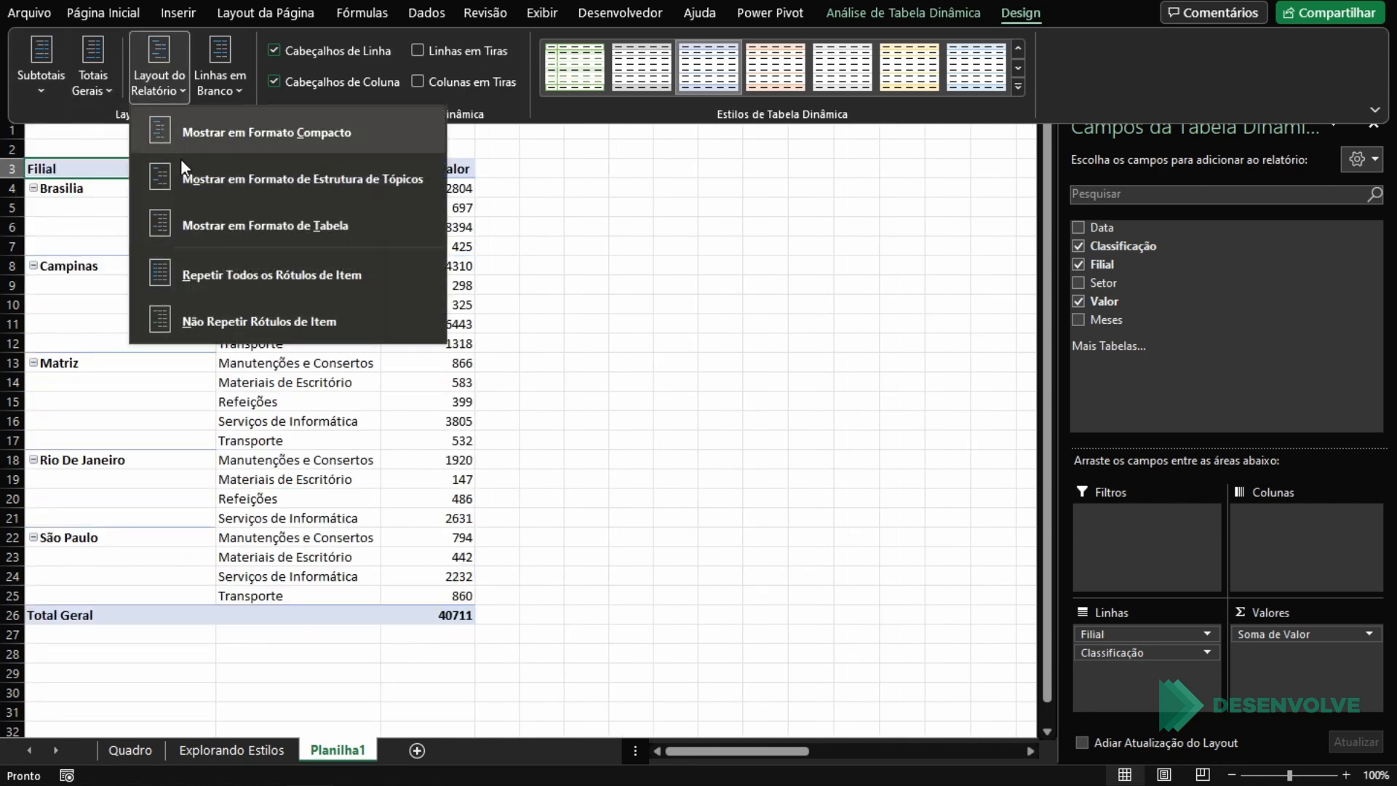
pyautogui.click(234, 284)
# Step: AutoFit the widths of columns A to C to the PivotTable's contents
pyautogui.hotkey('ctrl', 'space')
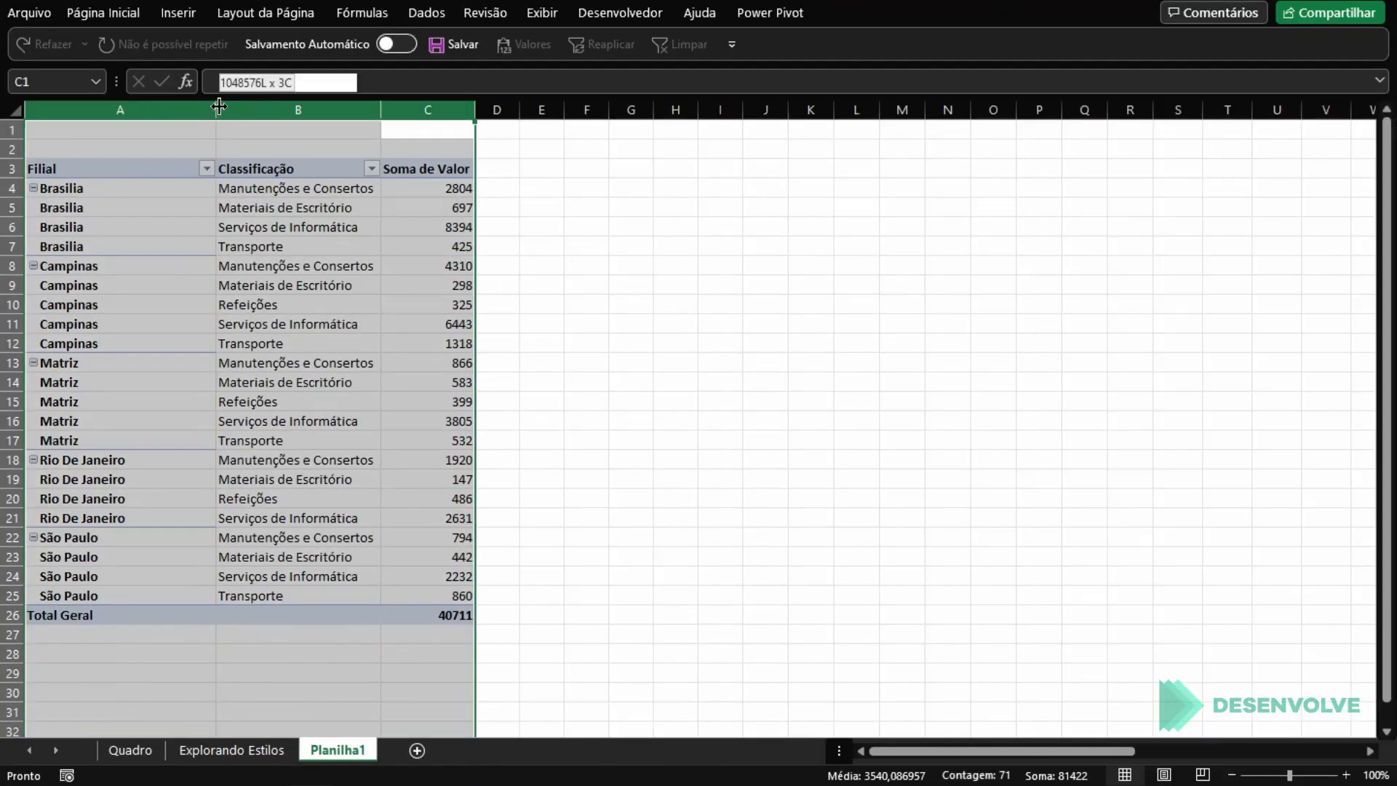
pyautogui.click(355, 227)
pyautogui.click(358, 322)
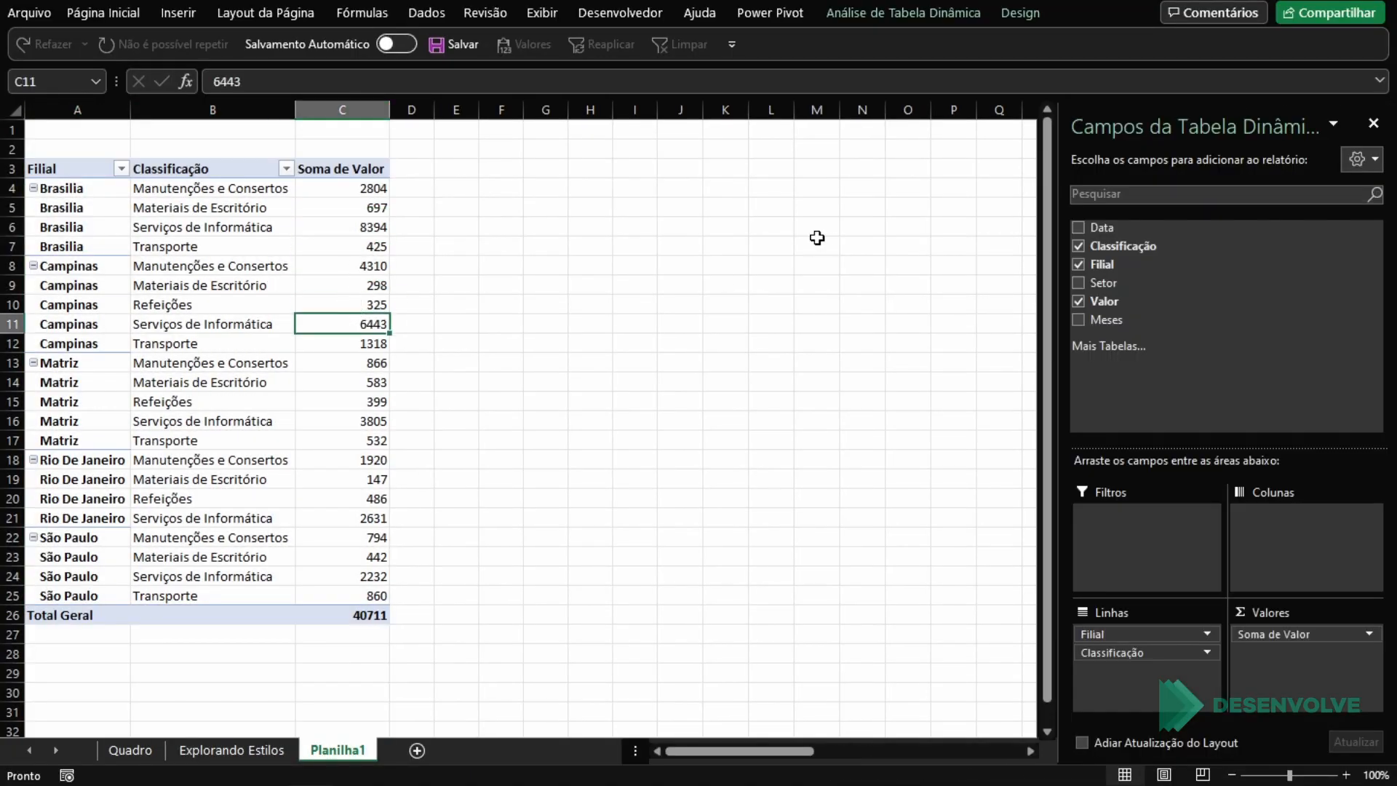
# Step: Look over the available PivotTable styles and review the custom style instructions on the Quadro sheet
pyautogui.click(1035, 15)
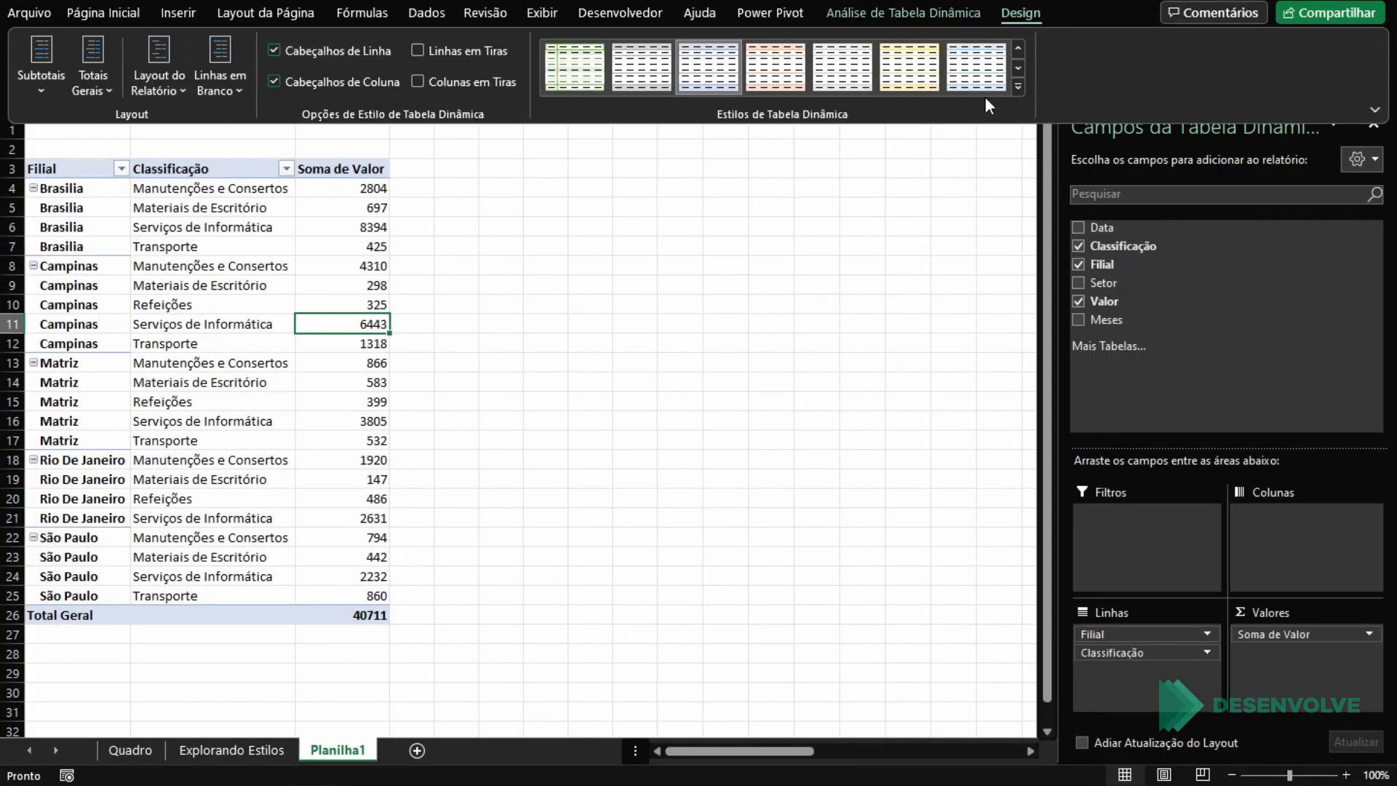
pyautogui.click(1019, 86)
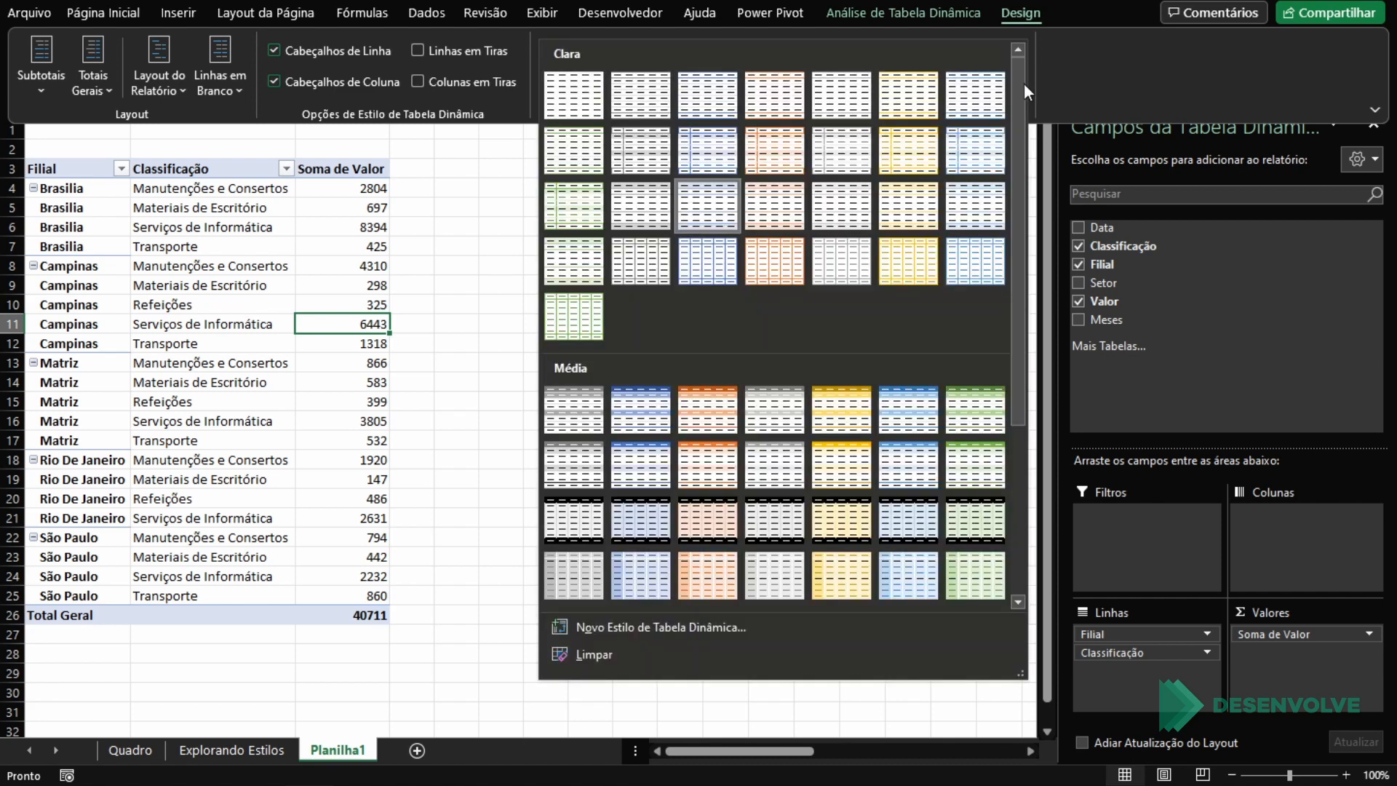
pyautogui.click(513, 195)
pyautogui.click(512, 195)
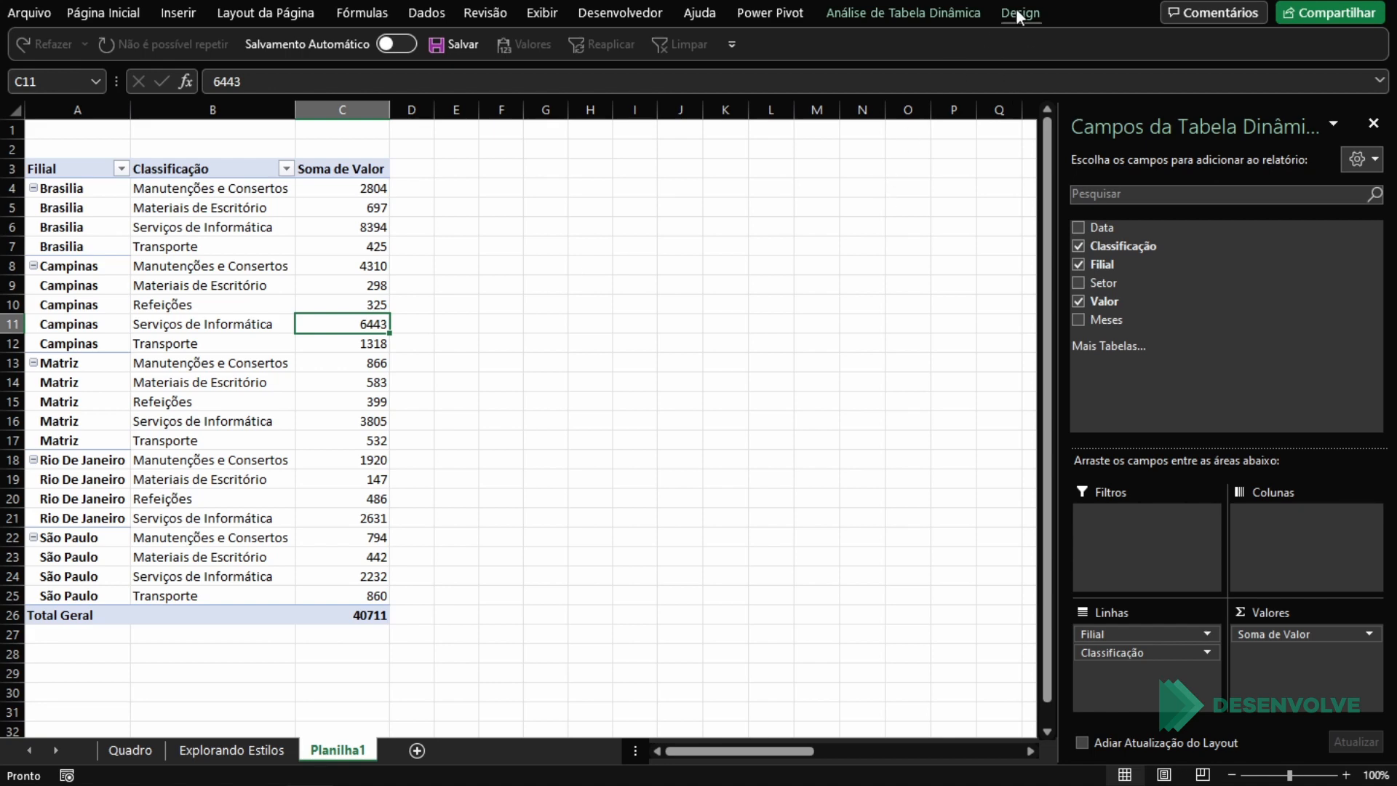
pyautogui.click(138, 750)
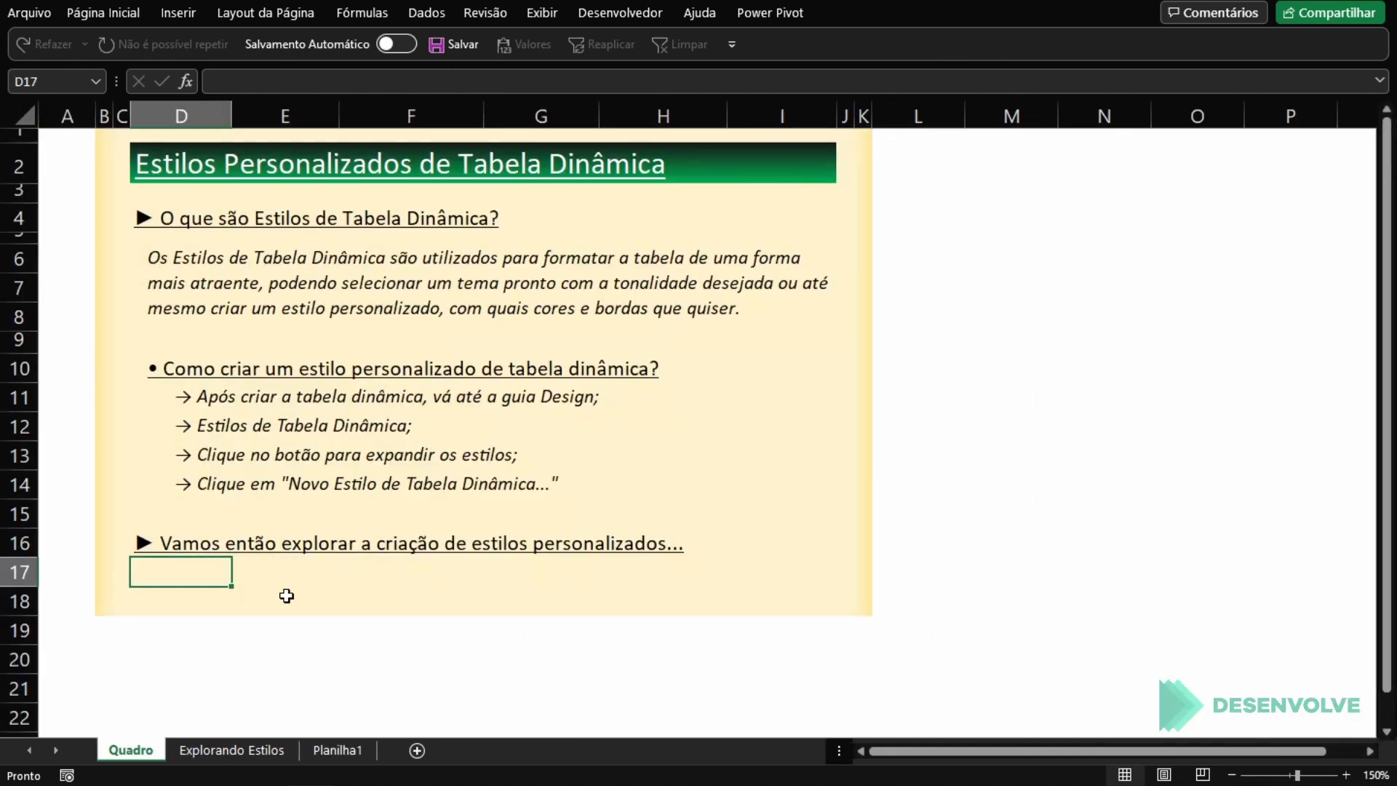
pyautogui.click(551, 393)
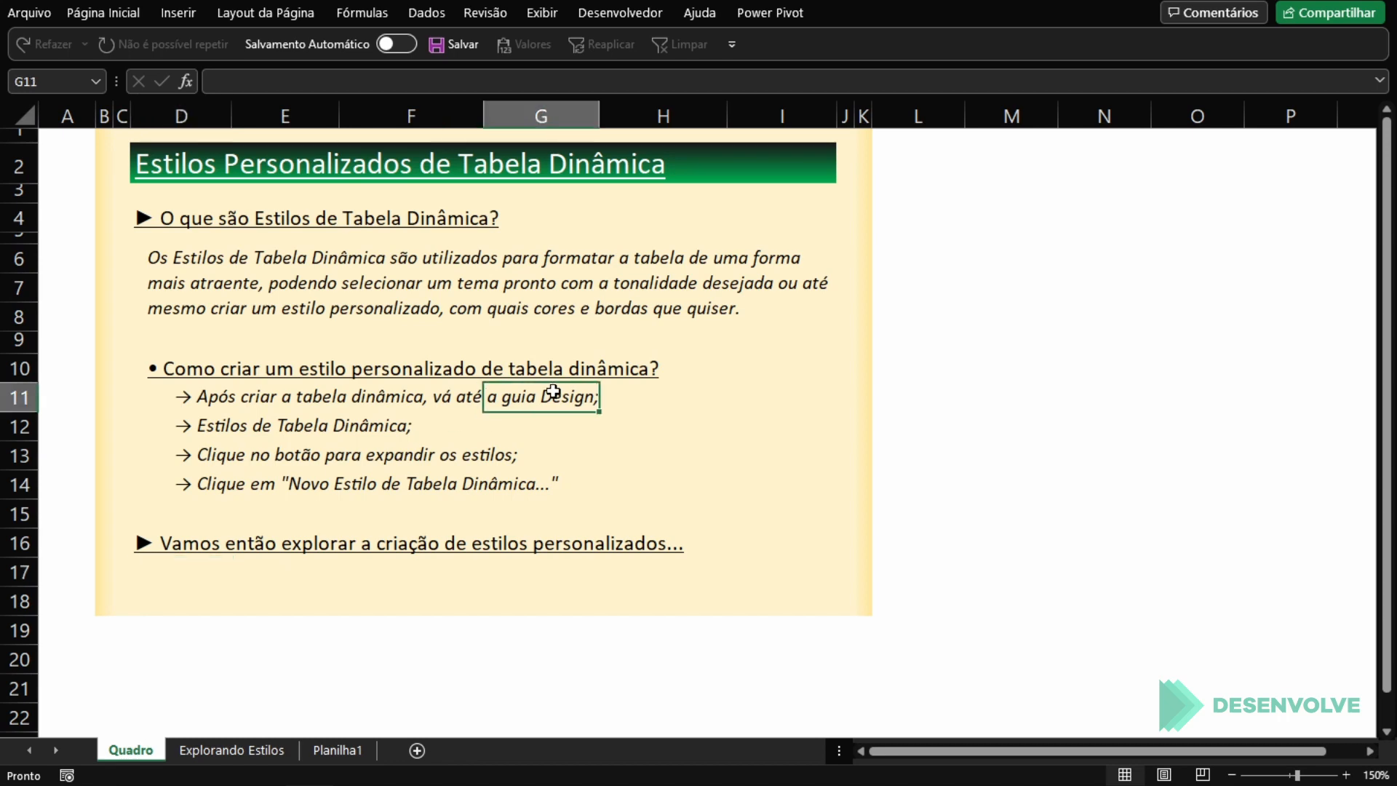
pyautogui.click(242, 426)
pyautogui.click(229, 456)
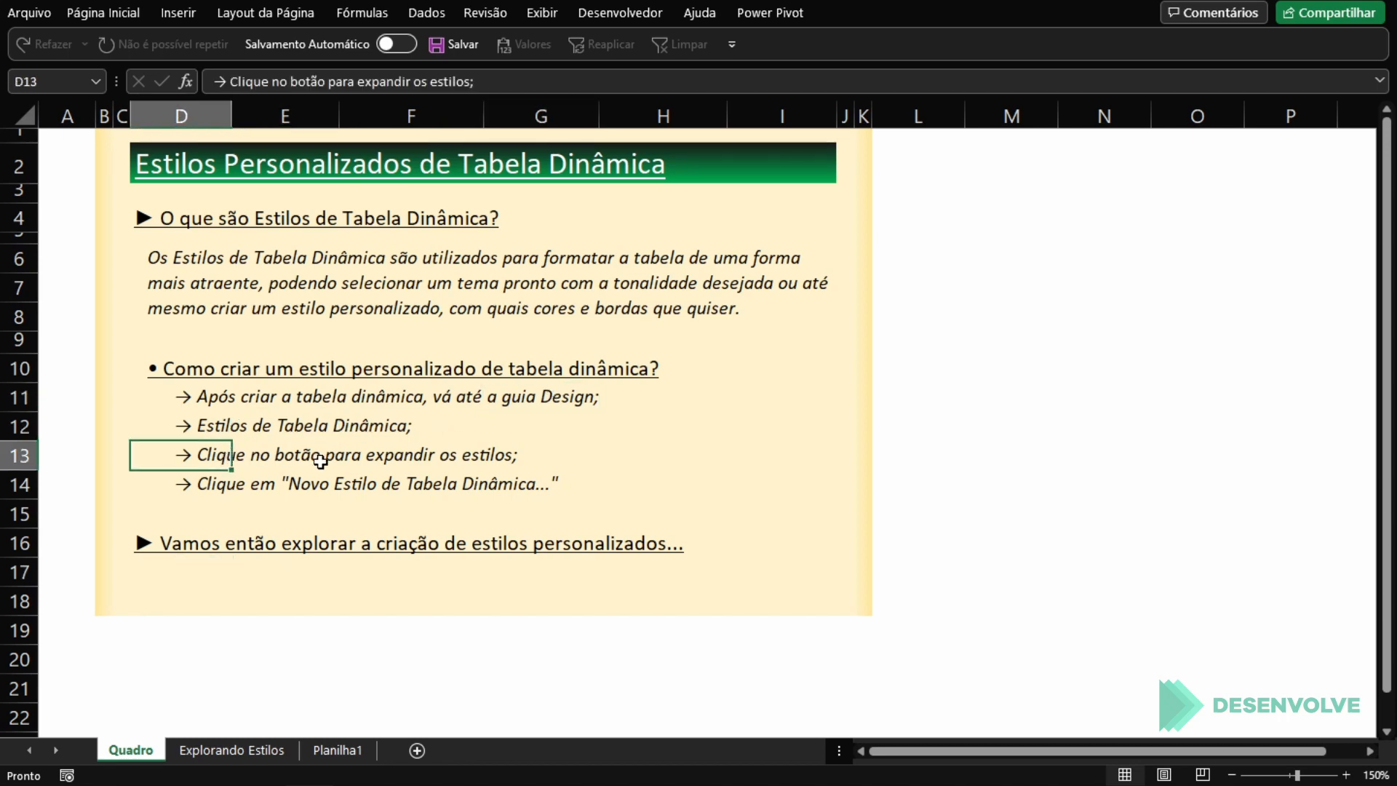
# Step: Create a new custom PivotTable style for the PivotTable on Planilha1, keeping the suggested name and no element formatting
pyautogui.click(225, 751)
pyautogui.click(331, 751)
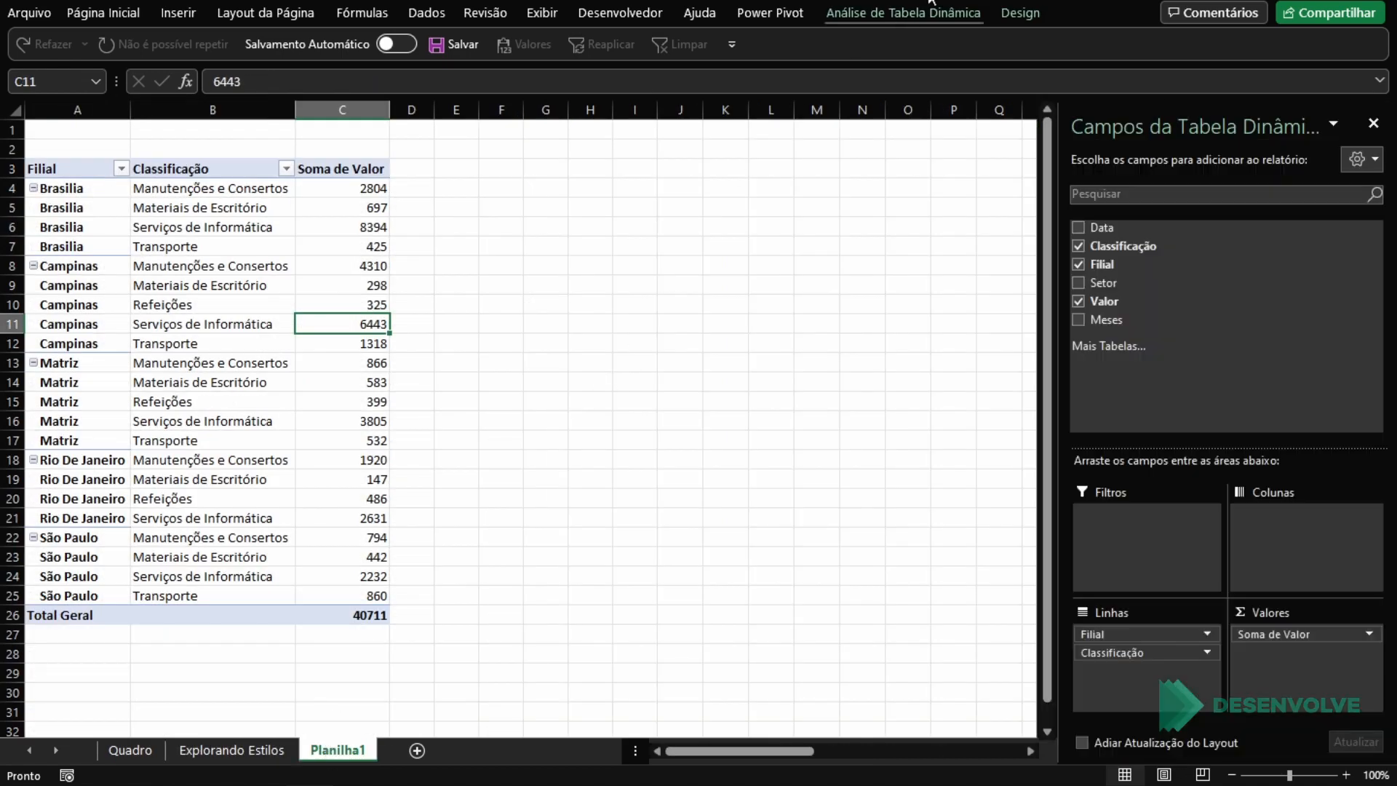
pyautogui.click(1019, 13)
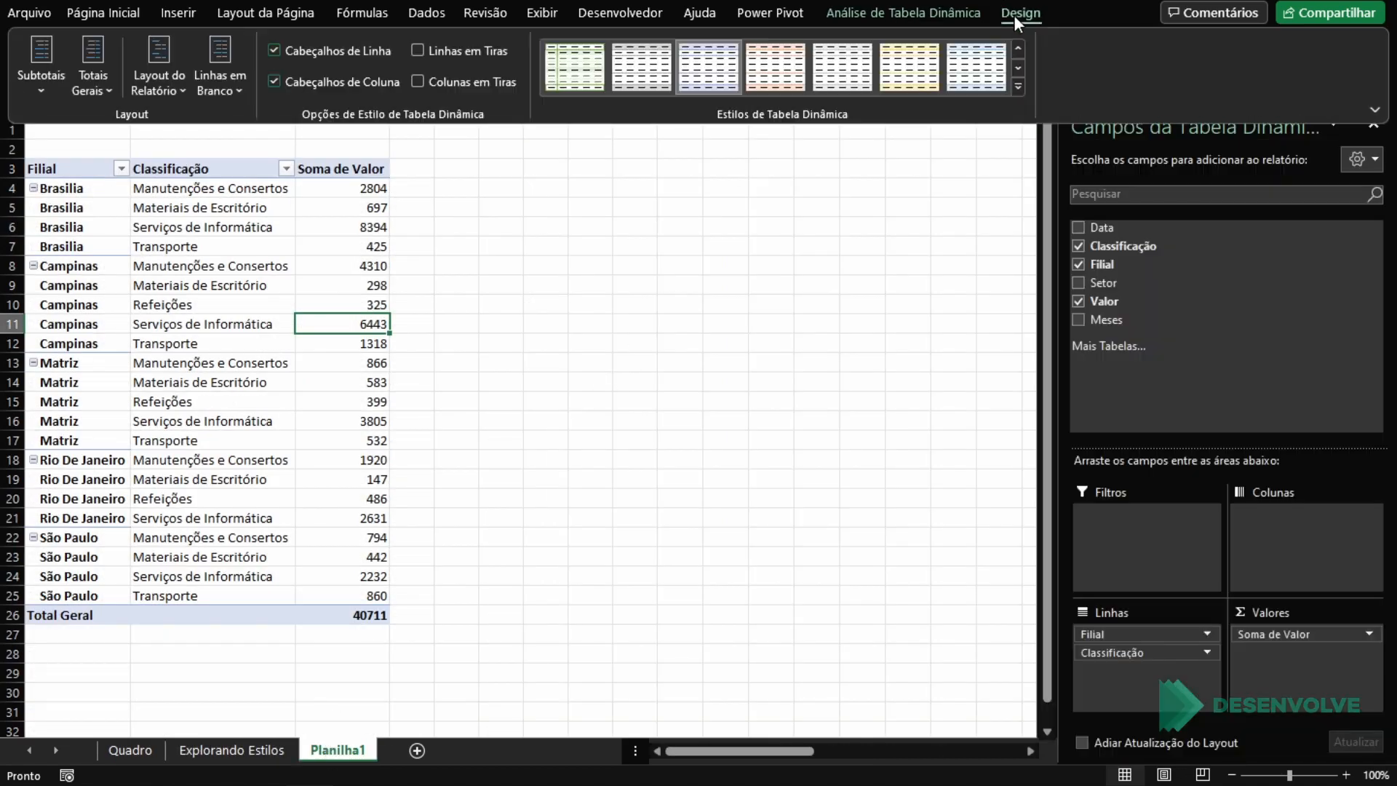
pyautogui.click(1019, 85)
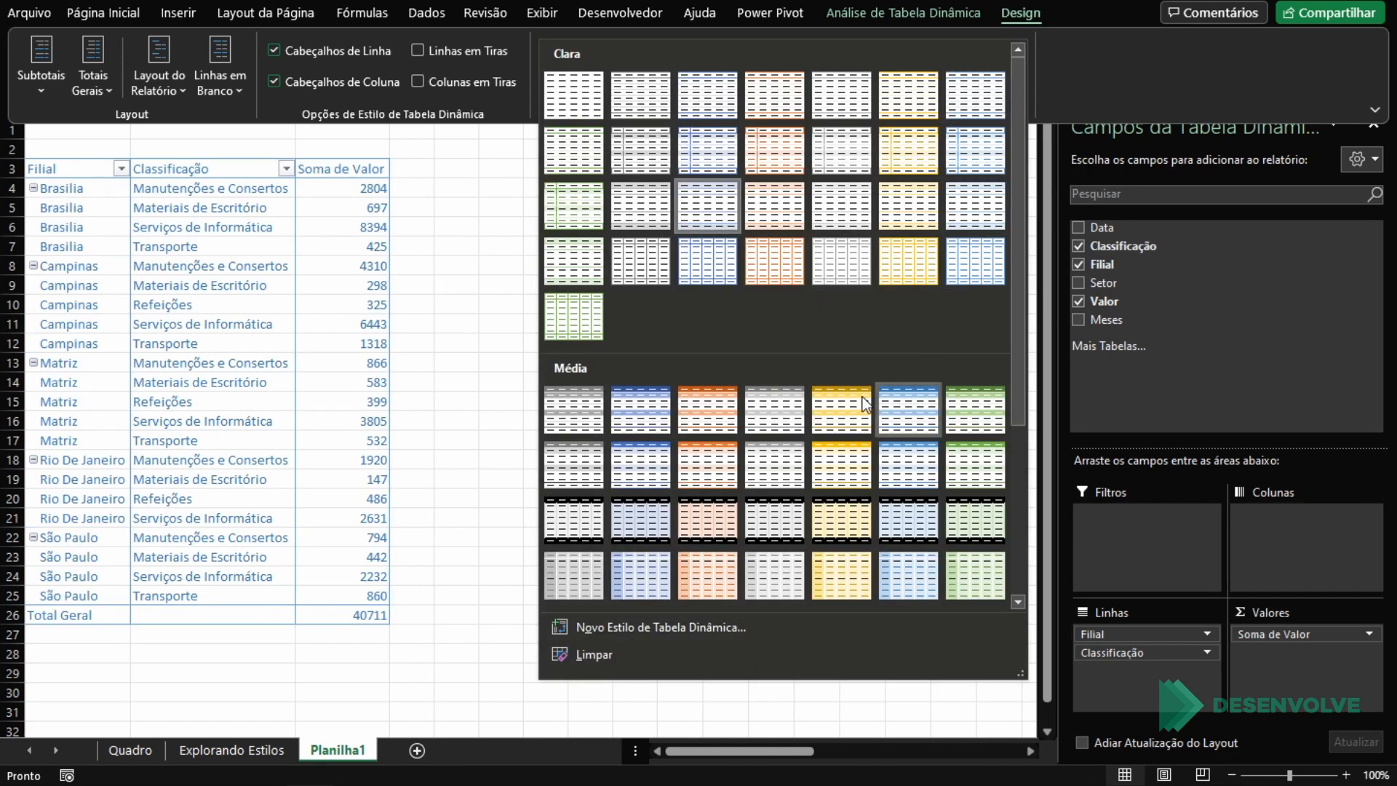
pyautogui.click(652, 627)
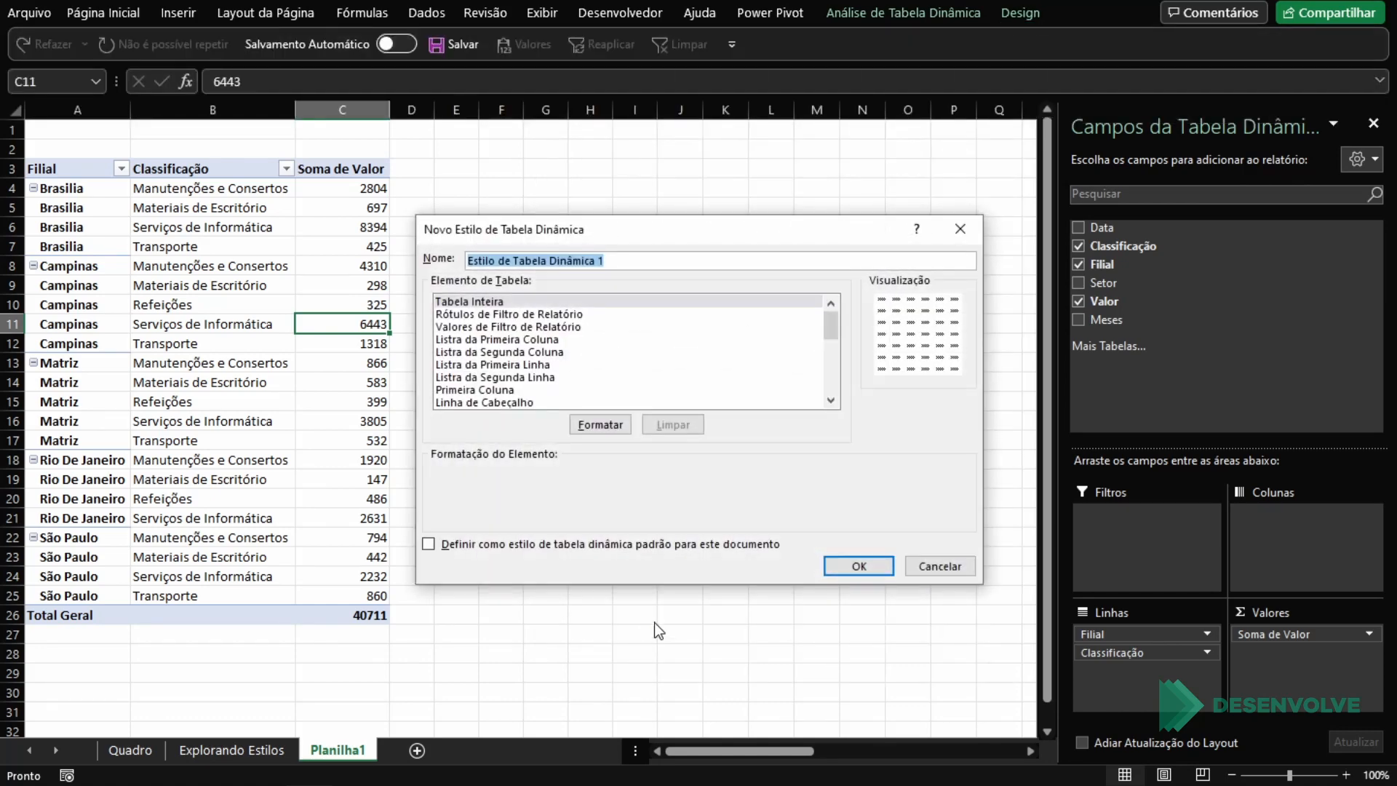
pyautogui.scroll(-8, 665, 325)
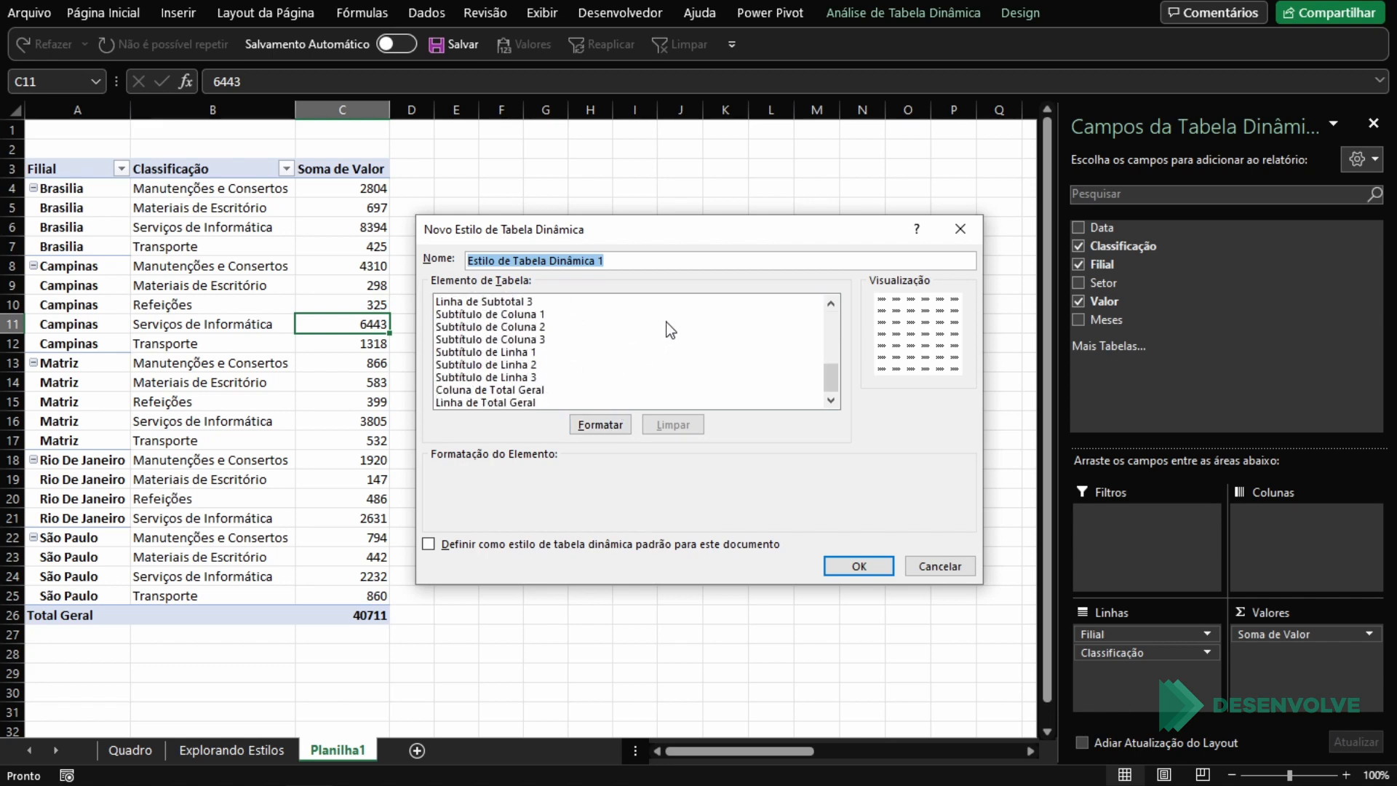
pyautogui.scroll(8, 607, 378)
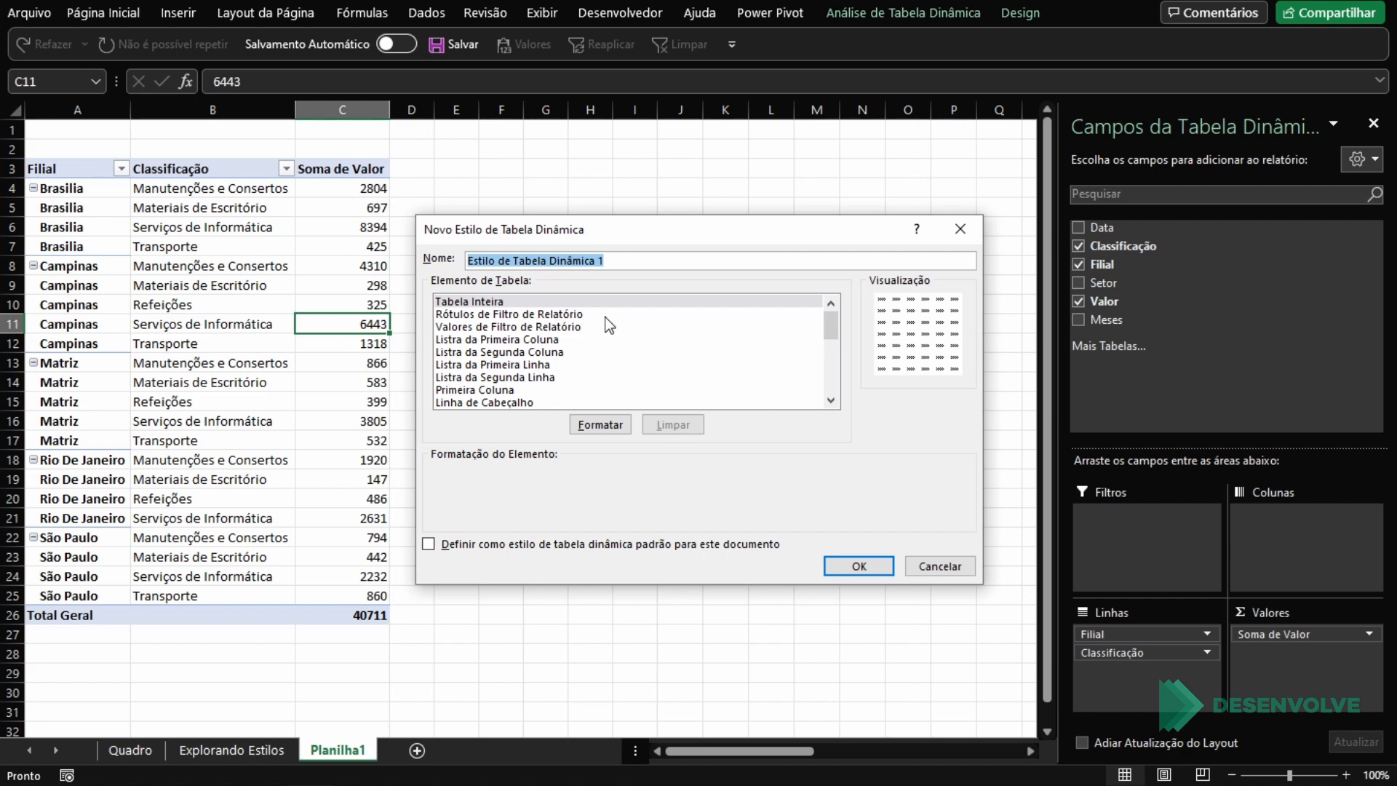
pyautogui.click(857, 566)
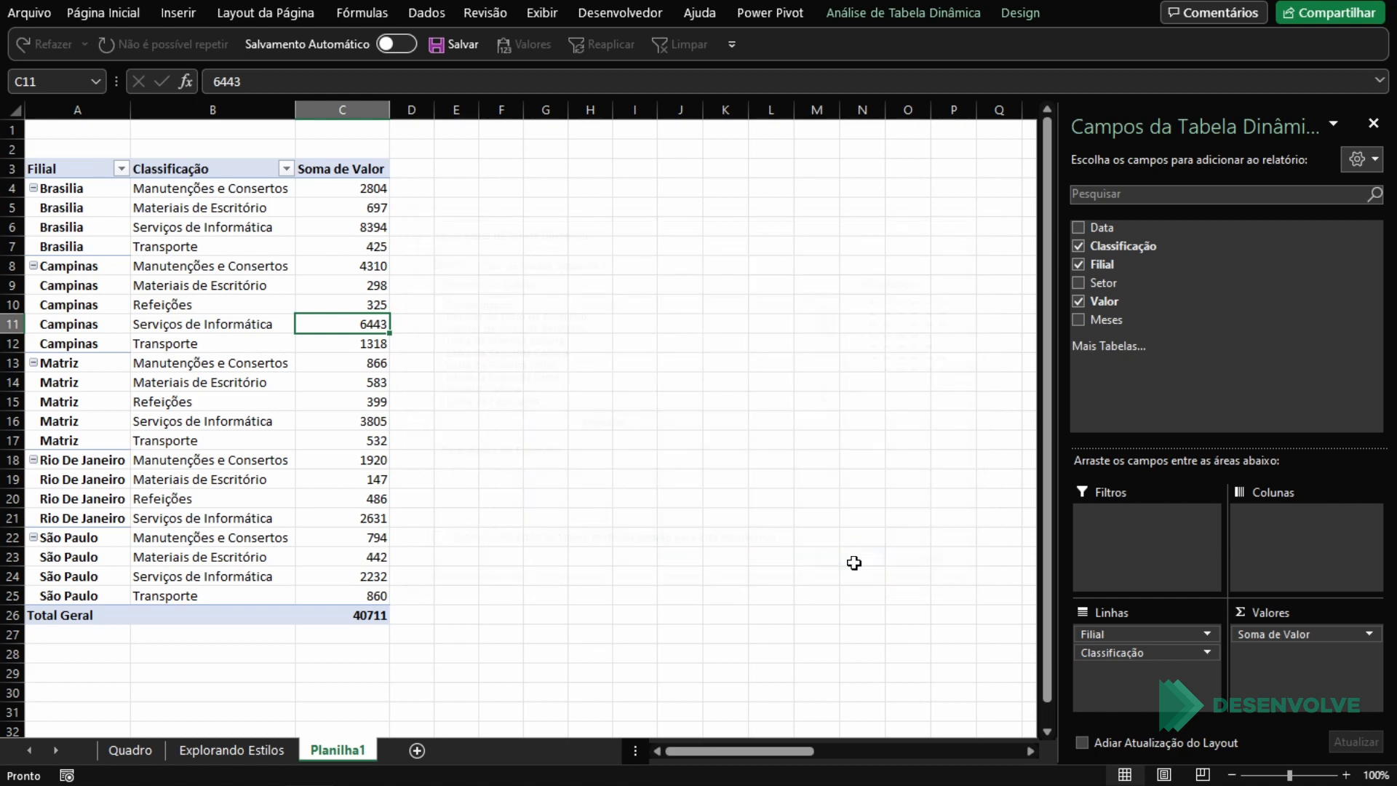
# Step: Apply the new custom style to the PivotTable on Planilha1
pyautogui.click(1014, 10)
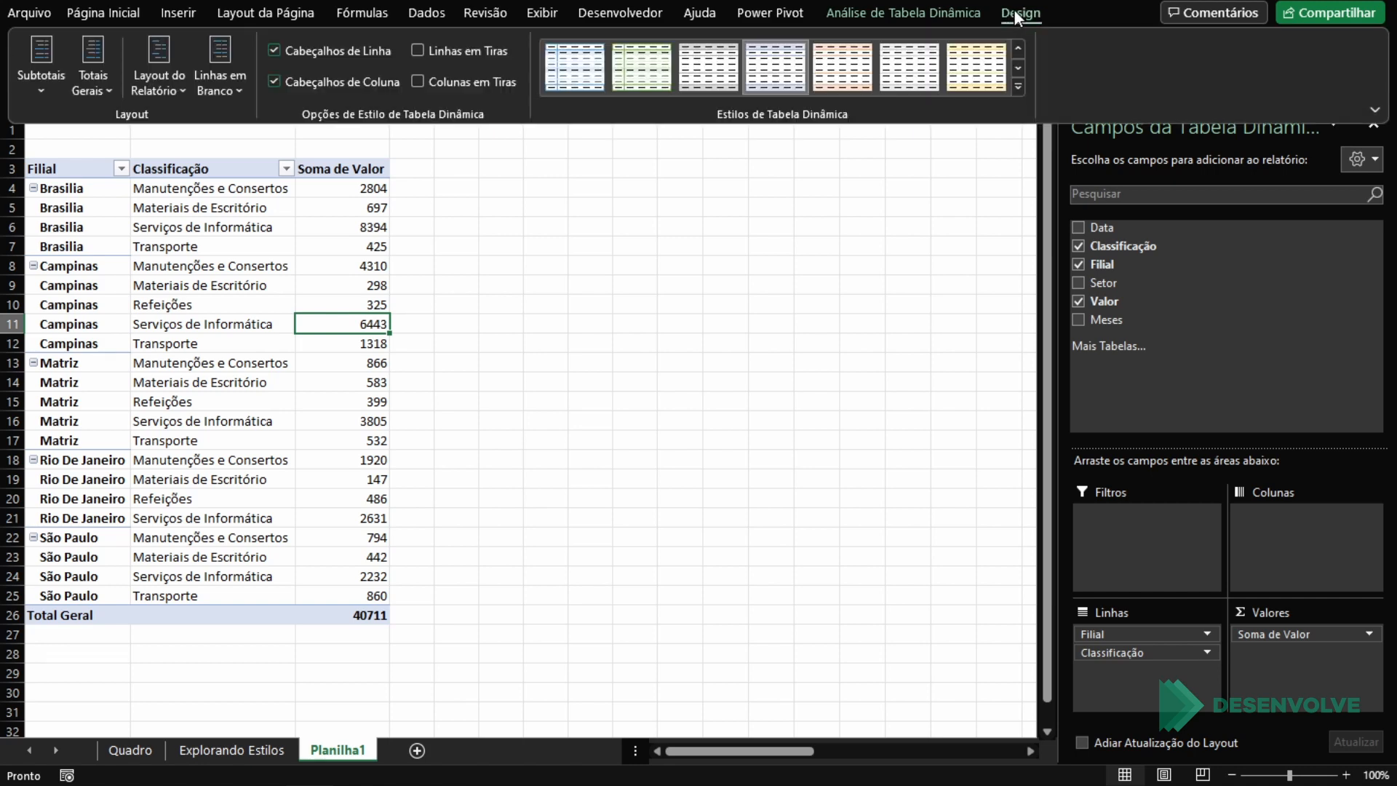
pyautogui.click(1021, 45)
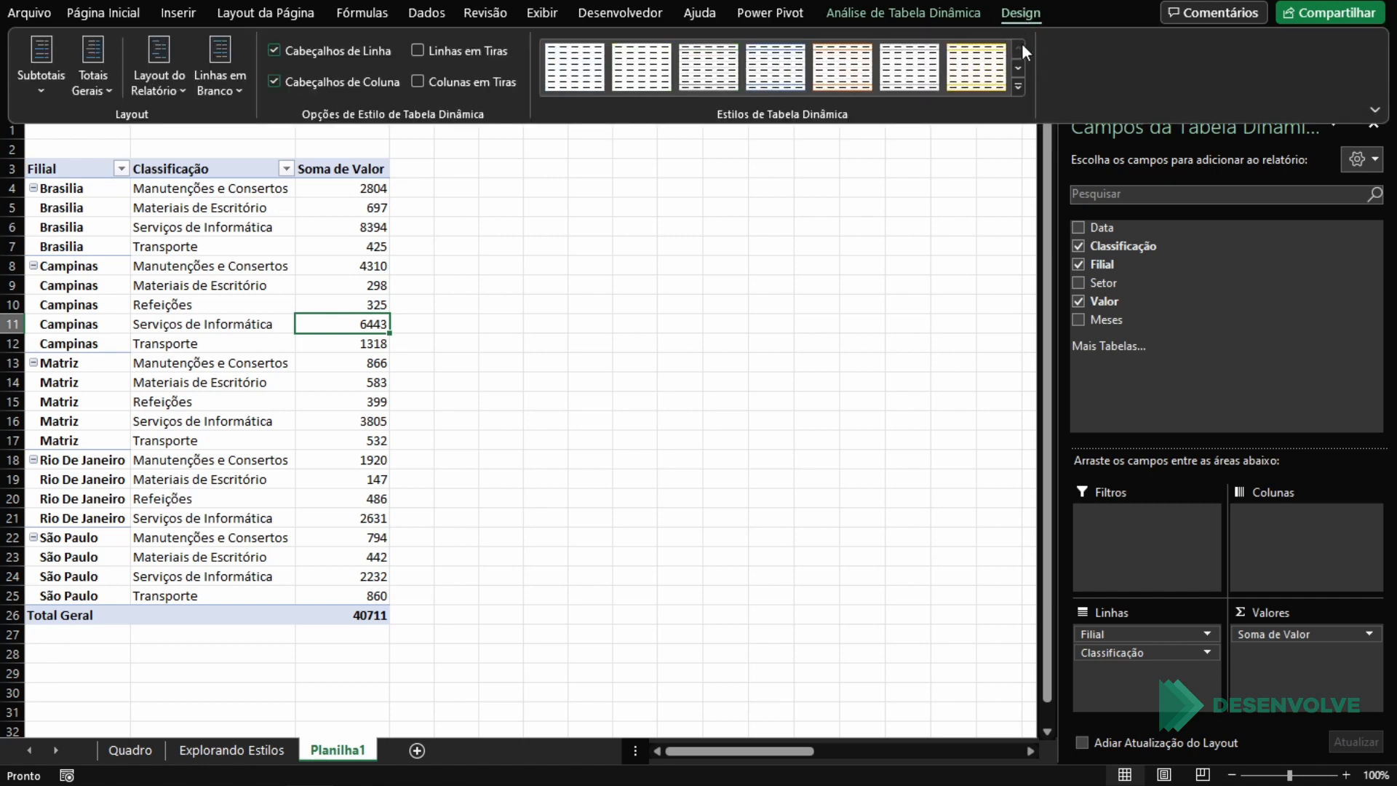
pyautogui.click(581, 69)
pyautogui.click(499, 304)
# Step: Hide the gridlines on the Planilha1 sheet
pyautogui.click(391, 249)
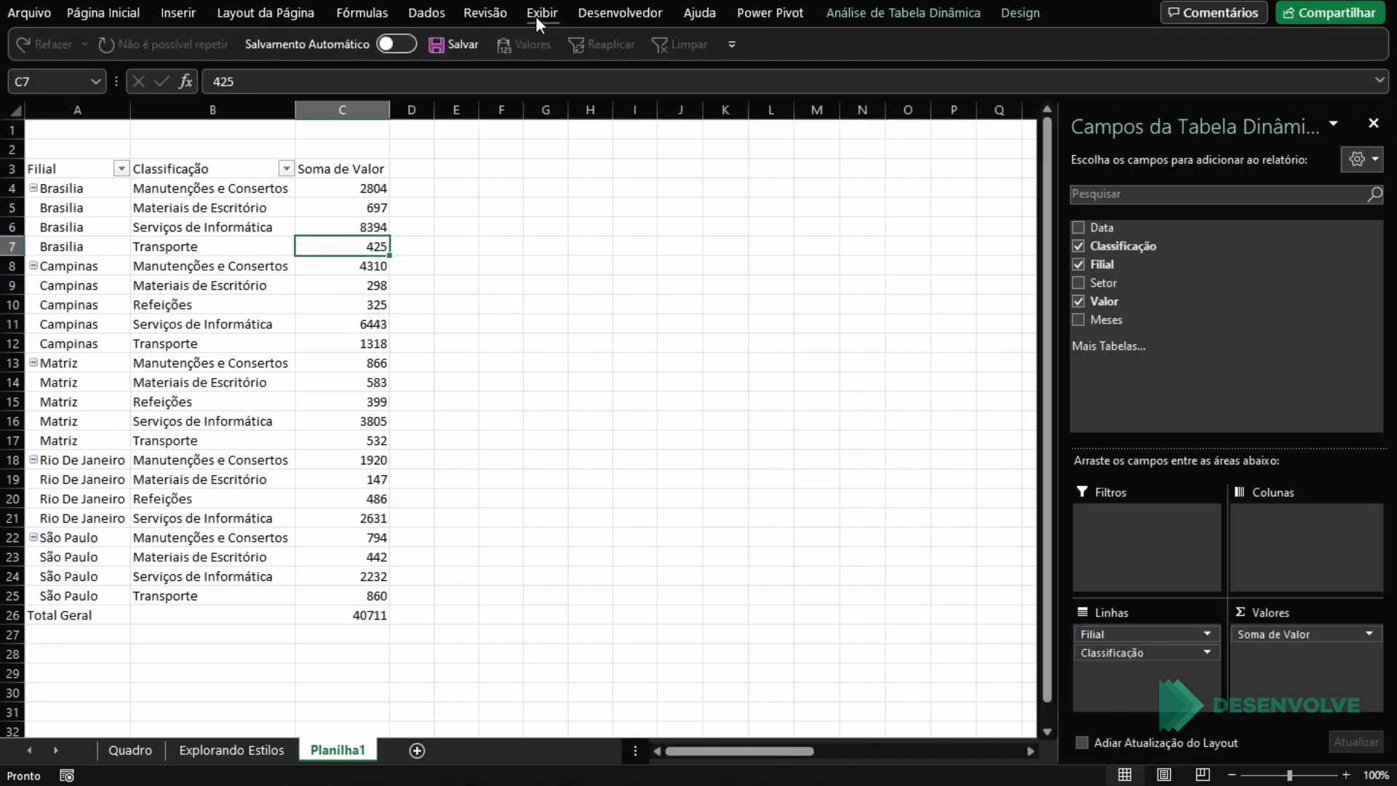
pyautogui.click(571, 78)
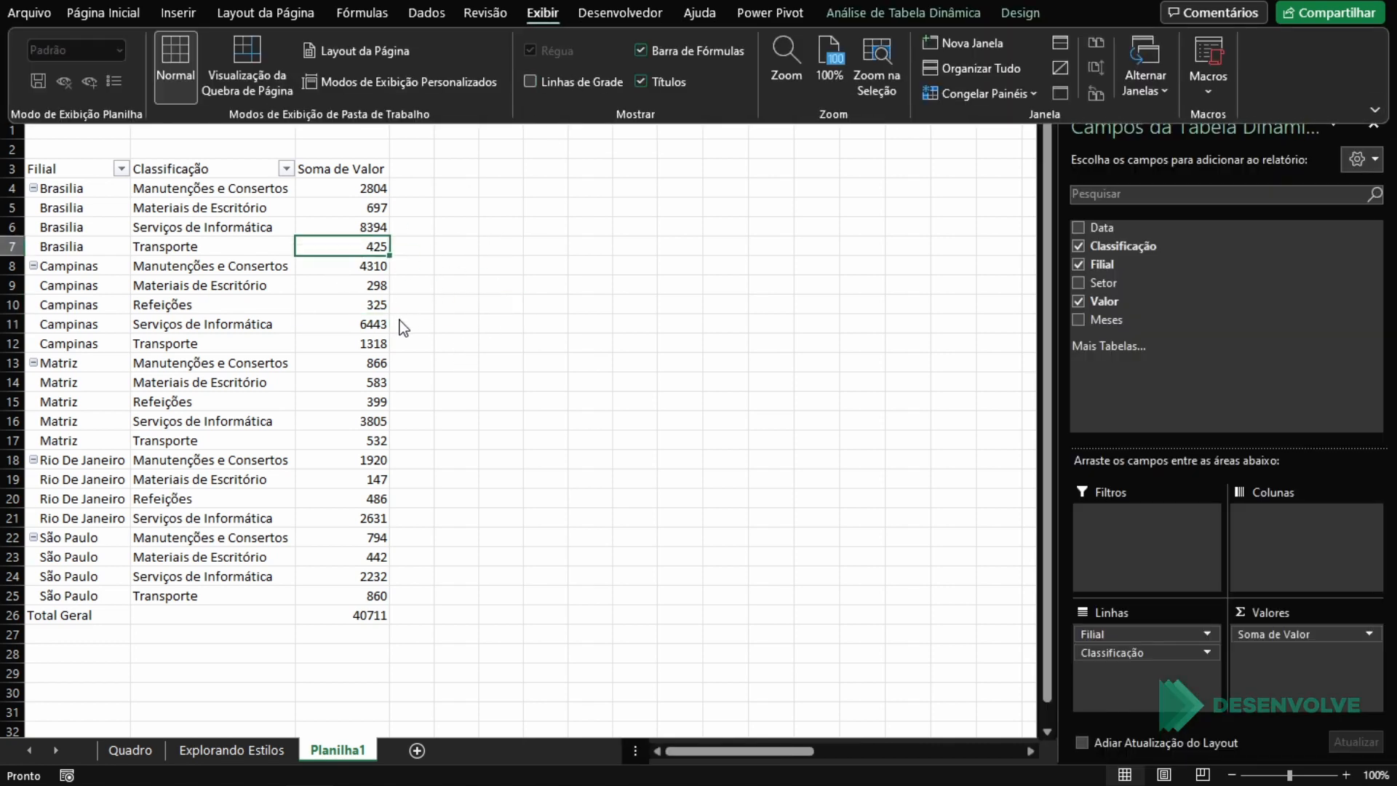
pyautogui.click(546, 245)
# Step: Insert an empty column before column A so the PivotTable starts in column B
pyautogui.click(77, 109)
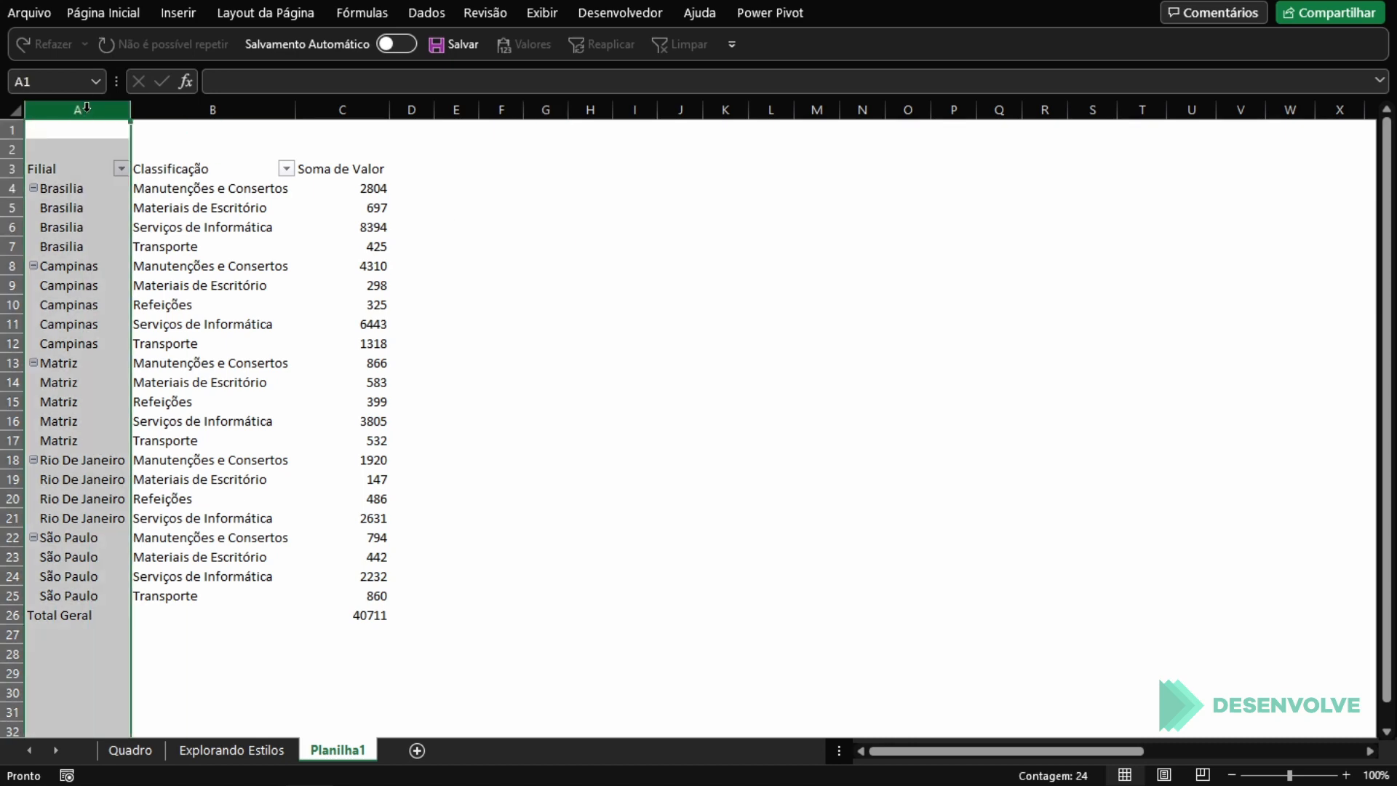
pyautogui.rightClick(88, 111)
pyautogui.click(155, 272)
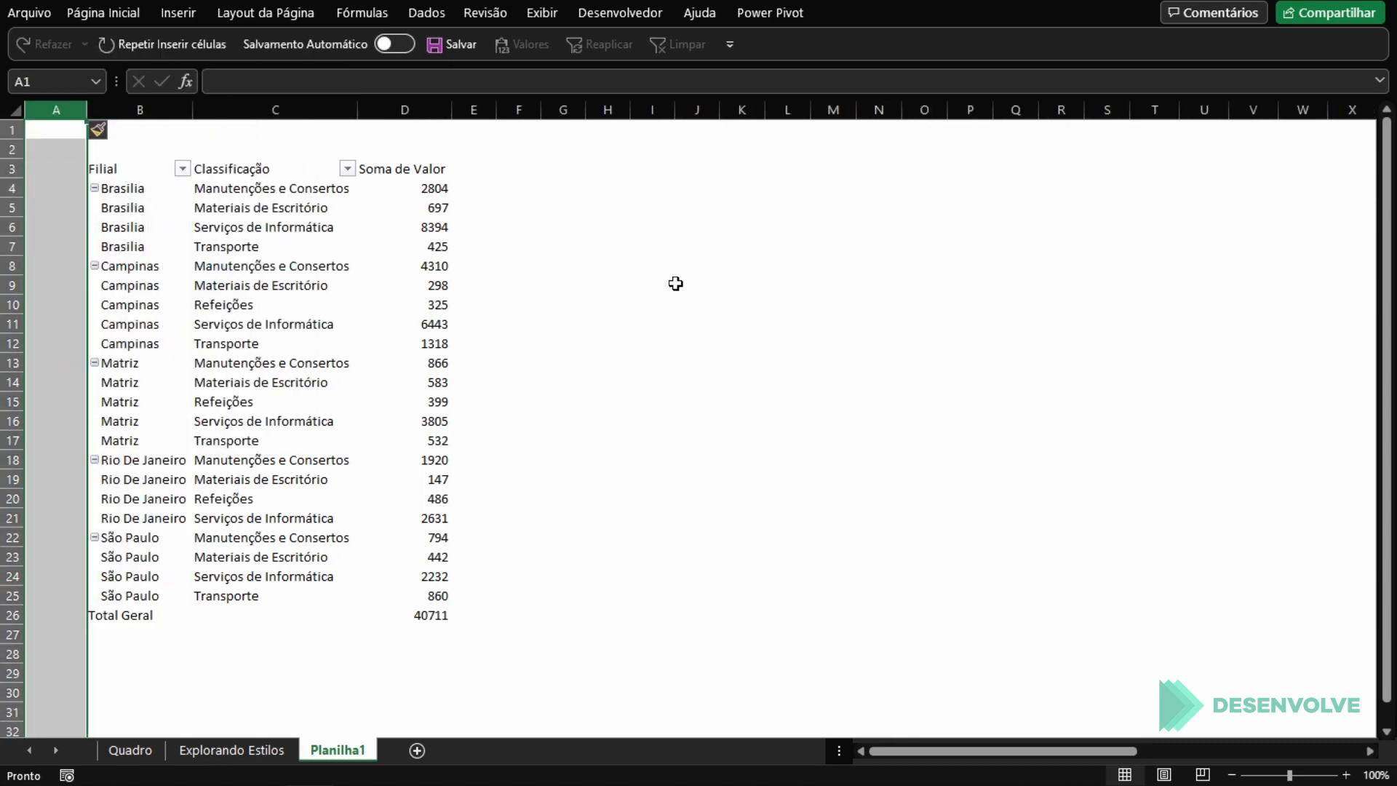
pyautogui.click(608, 282)
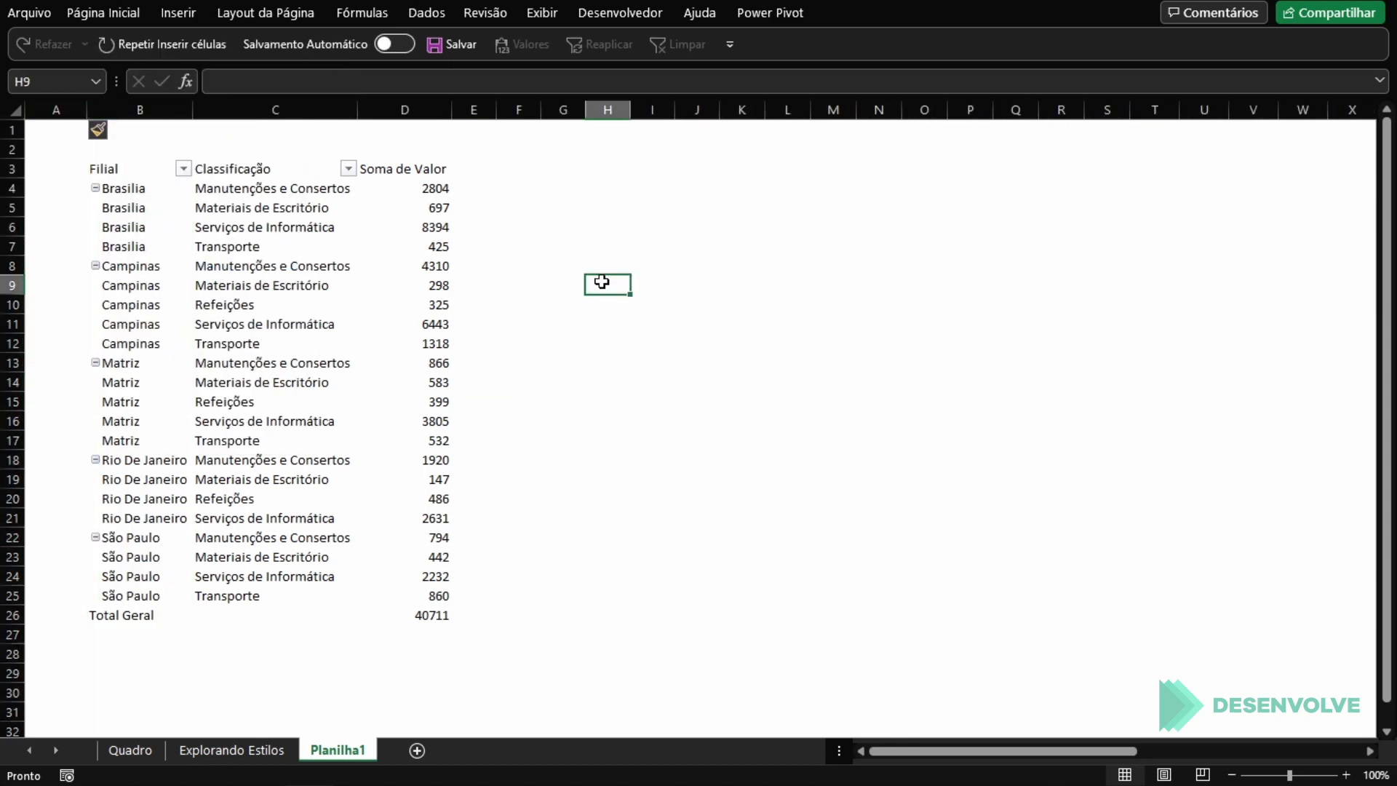
# Step: Enlarge the sheet view to 115% and delete empty row 2 above the PivotTable
pyautogui.keyDown('ctrl'); pyautogui.scroll(1, 602, 281); pyautogui.keyUp('ctrl')
pyautogui.moveTo(927, 743); pyautogui.dragTo(630, 724)
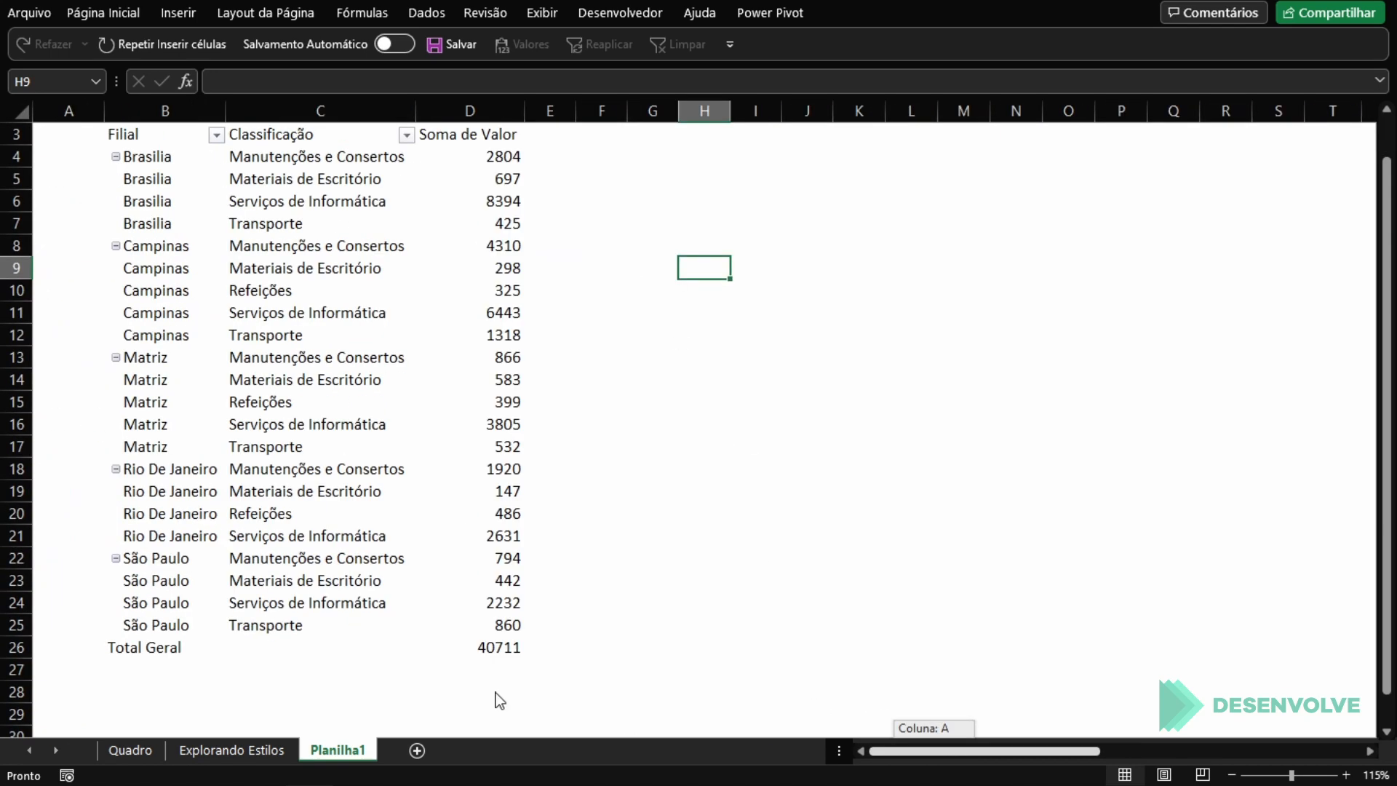
pyautogui.scroll(1, 315, 490)
pyautogui.click(19, 157)
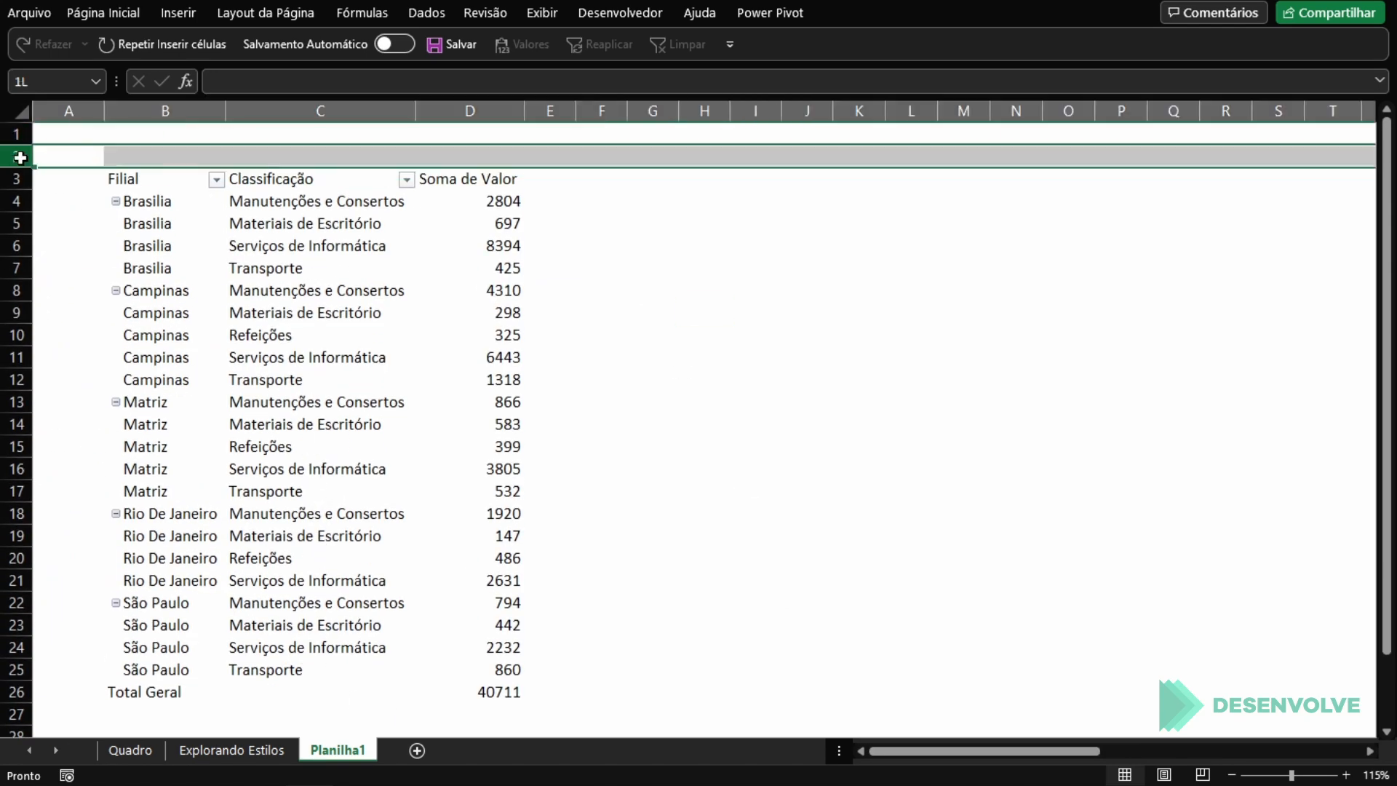
pyautogui.hotkey('ctrl', '-')
pyautogui.click(274, 289)
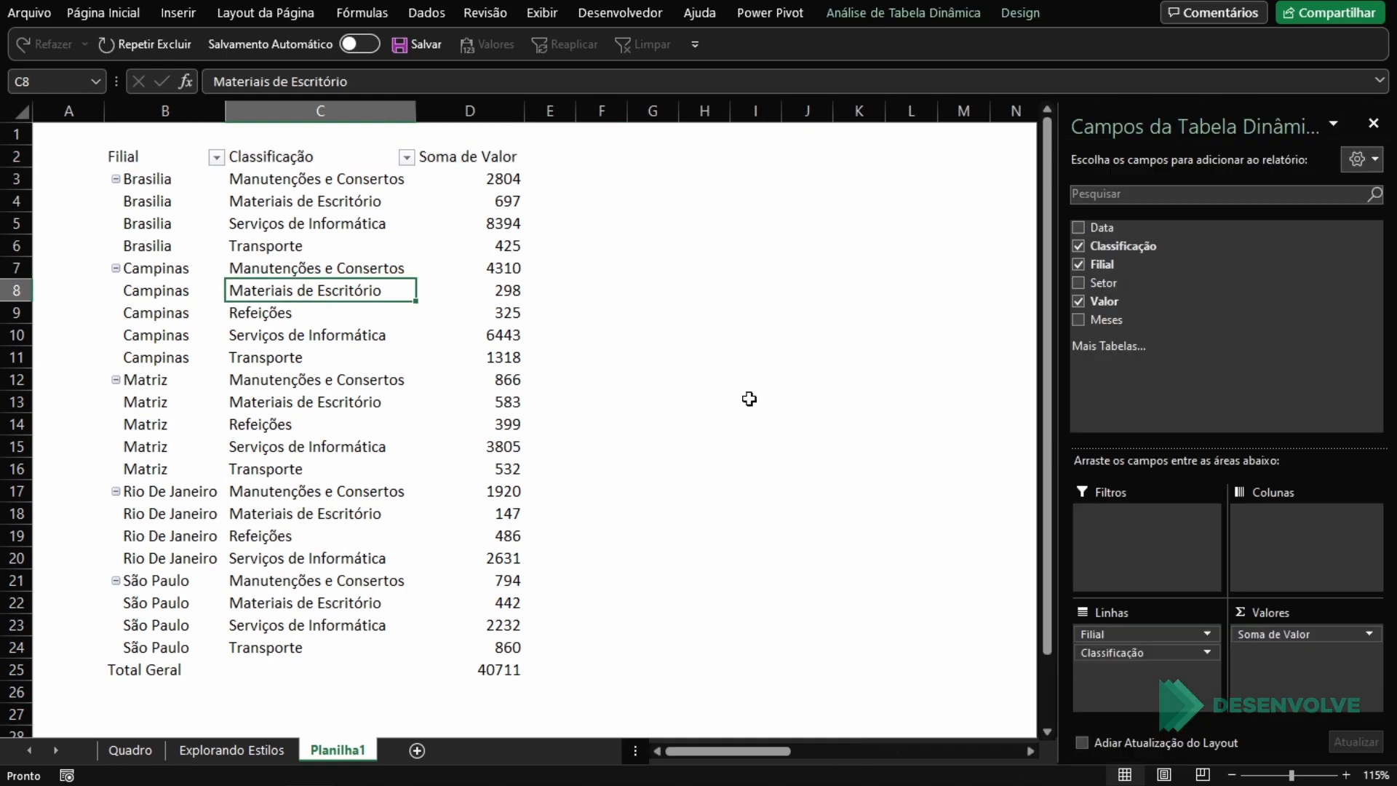
pyautogui.click(307, 249)
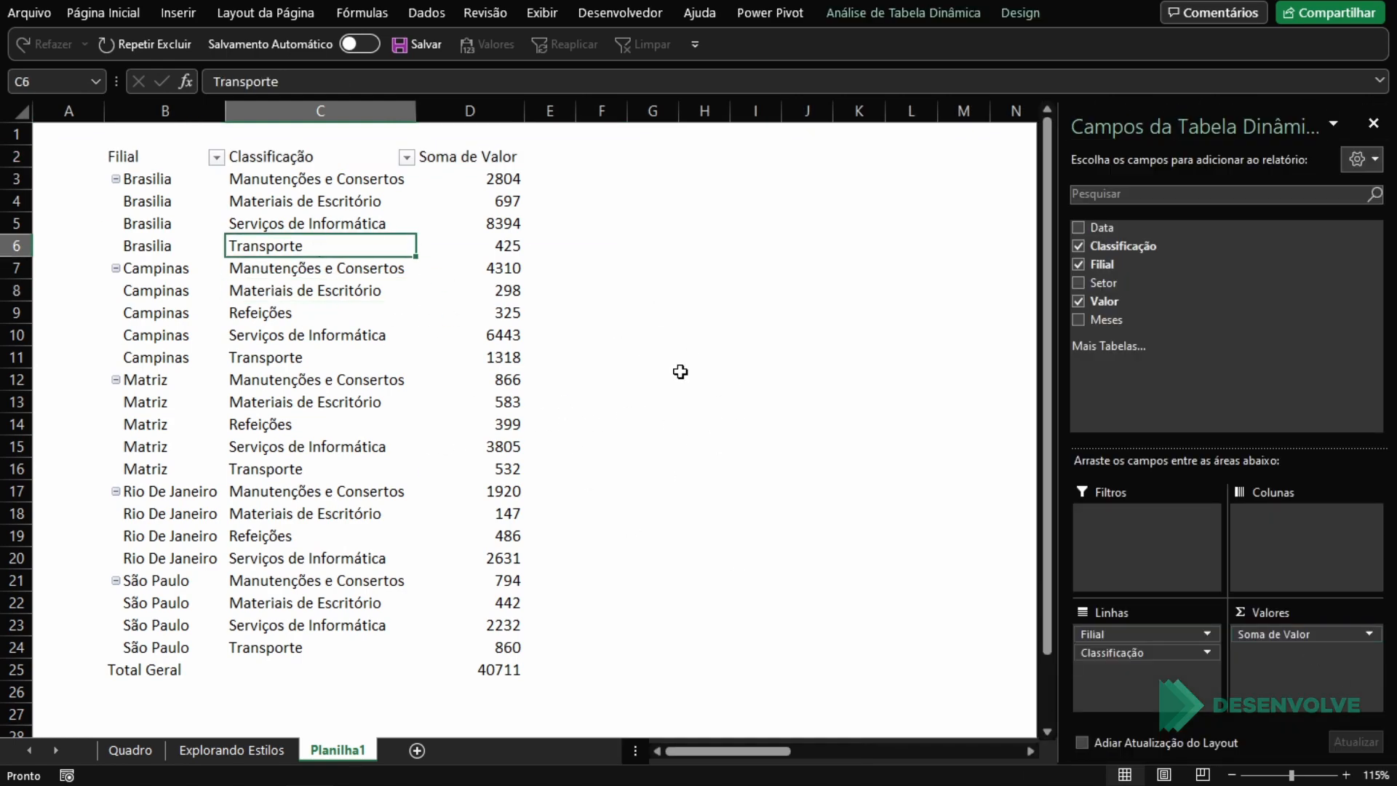
# Step: Open the custom PivotTable style for modification and select its Linha de Cabeçalho element
pyautogui.click(1022, 14)
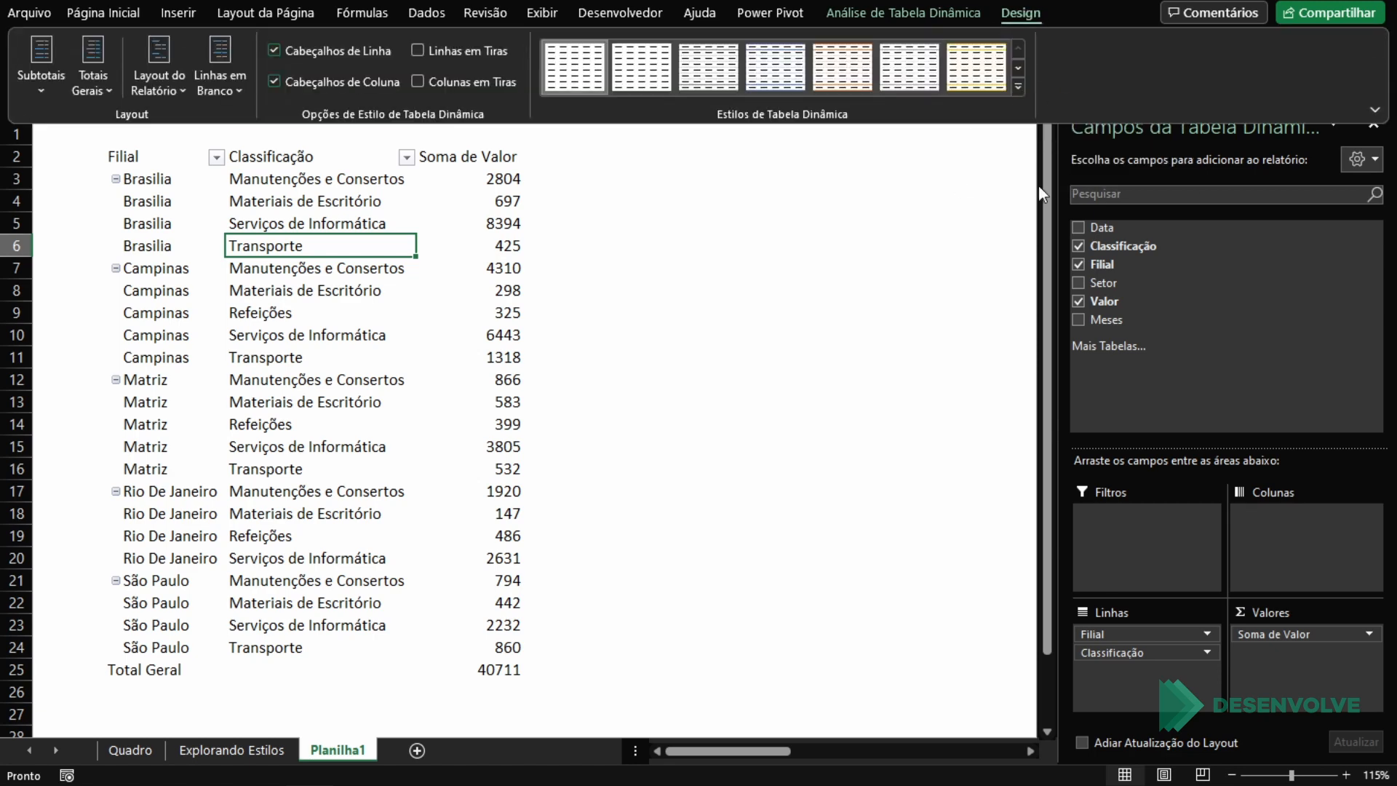
pyautogui.click(1018, 87)
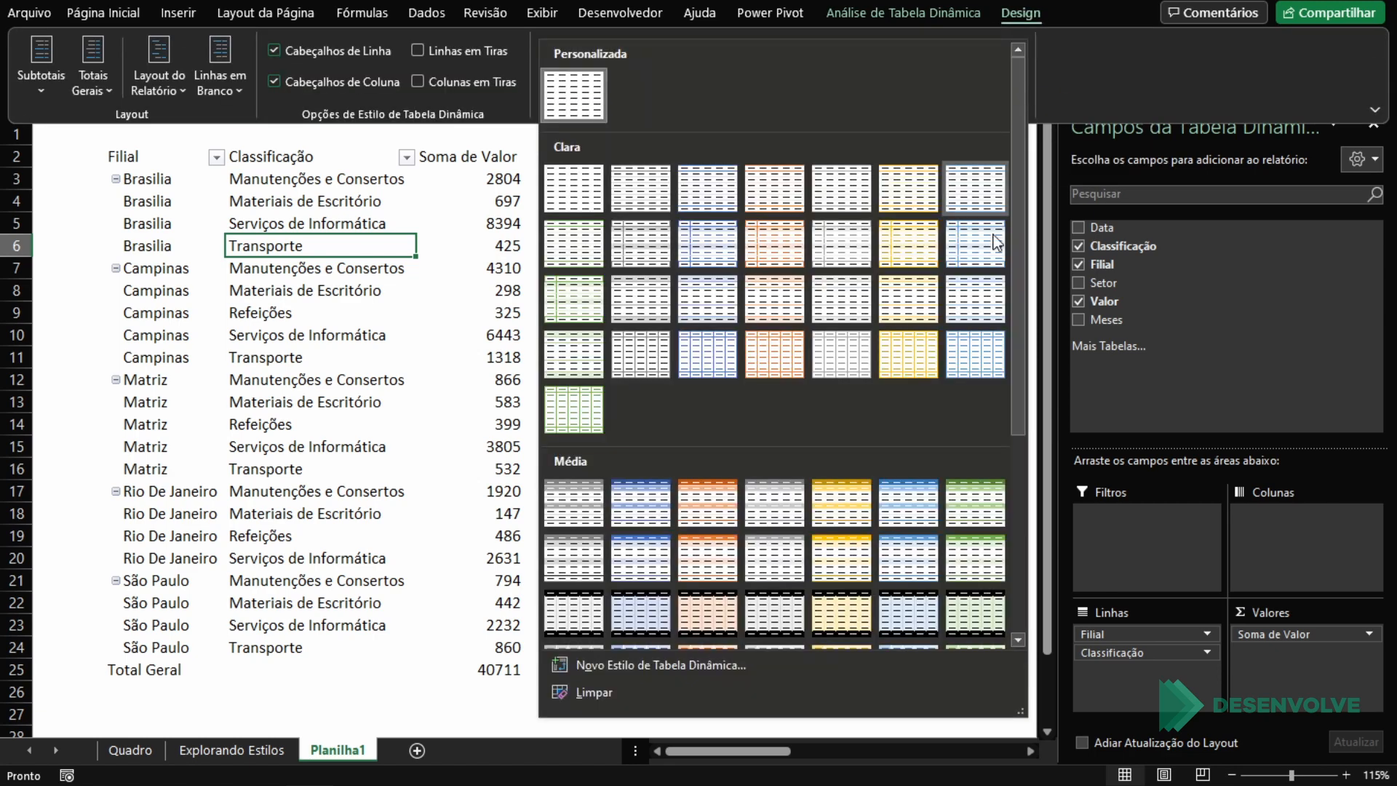
pyautogui.scroll(-5, 989, 263)
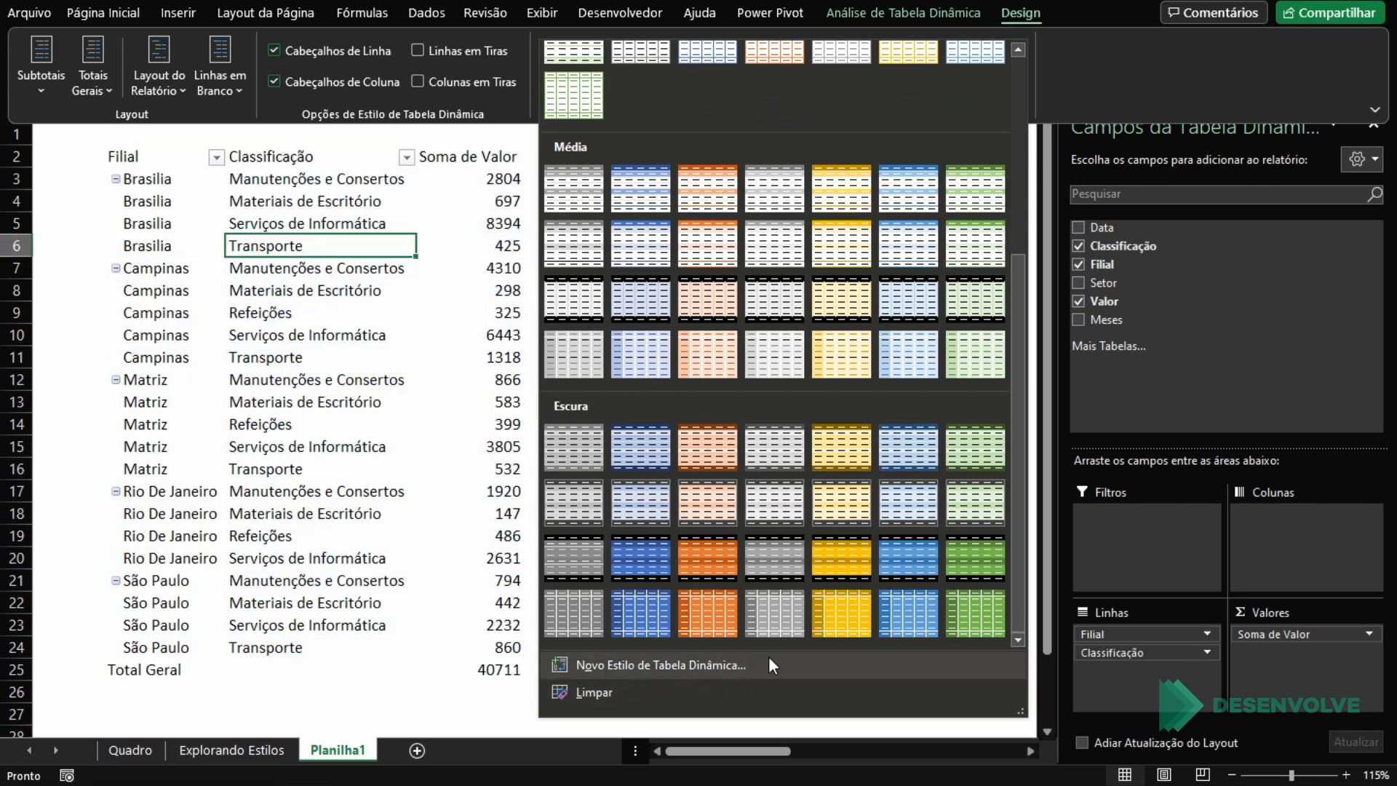
pyautogui.scroll(3, 871, 148)
pyautogui.scroll(3, 870, 148)
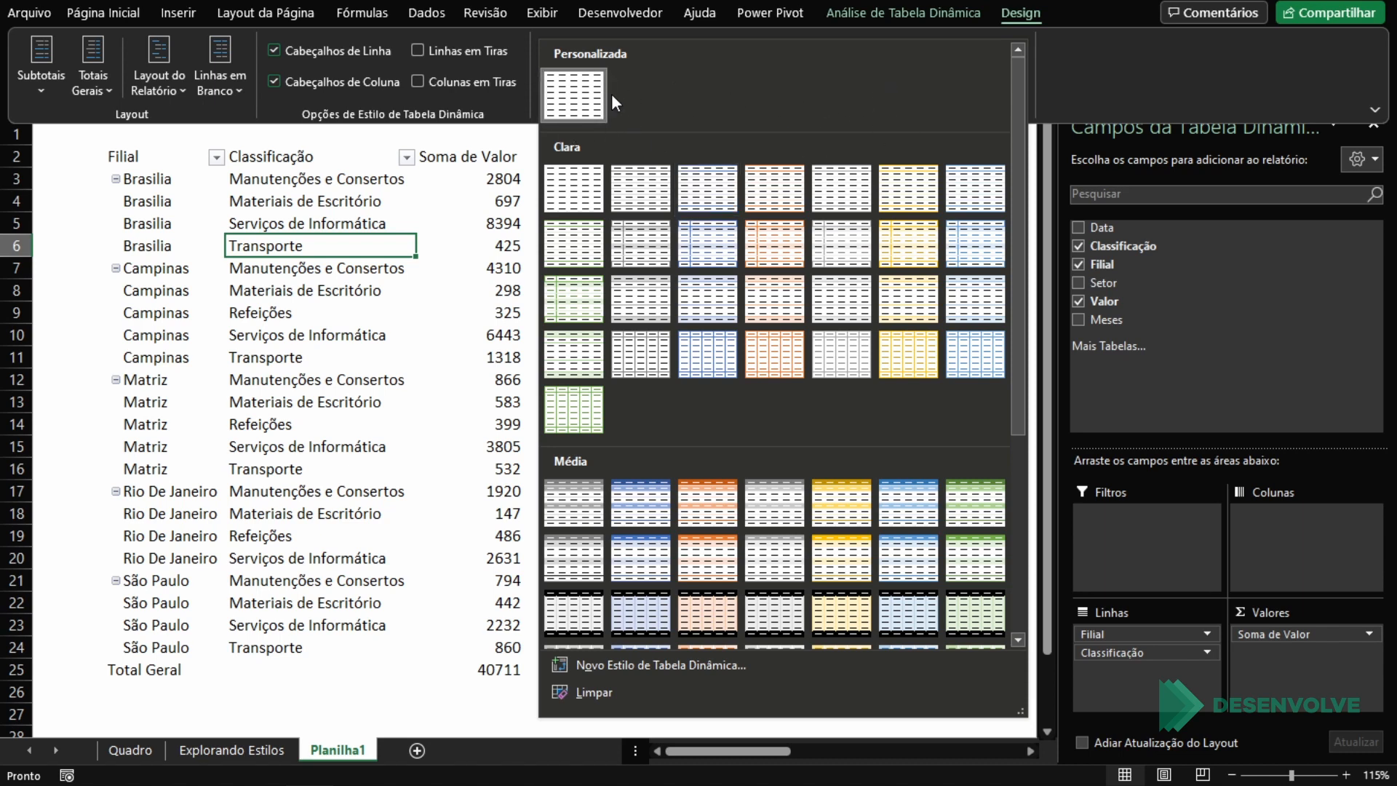
pyautogui.rightClick(582, 73)
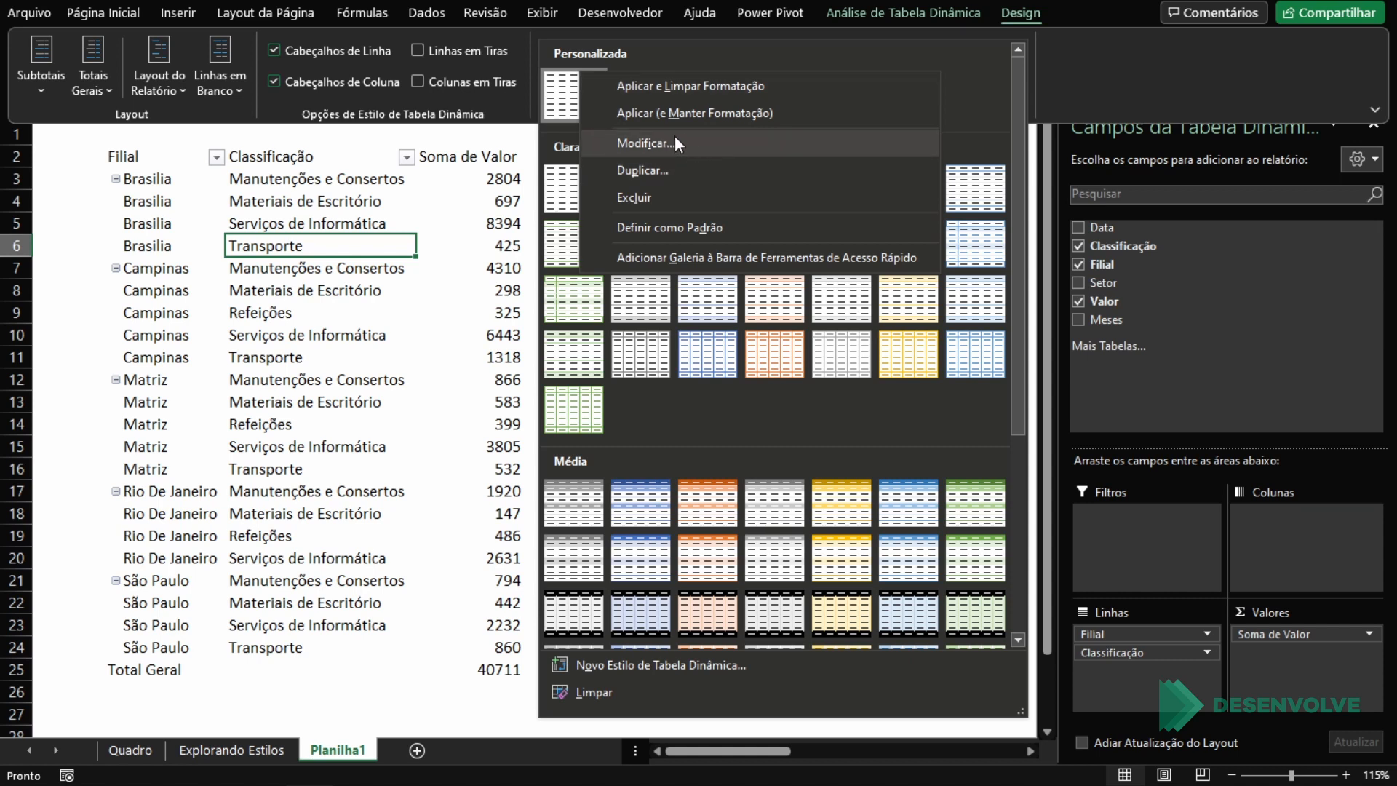
pyautogui.click(646, 143)
pyautogui.moveTo(624, 225); pyautogui.dragTo(755, 191)
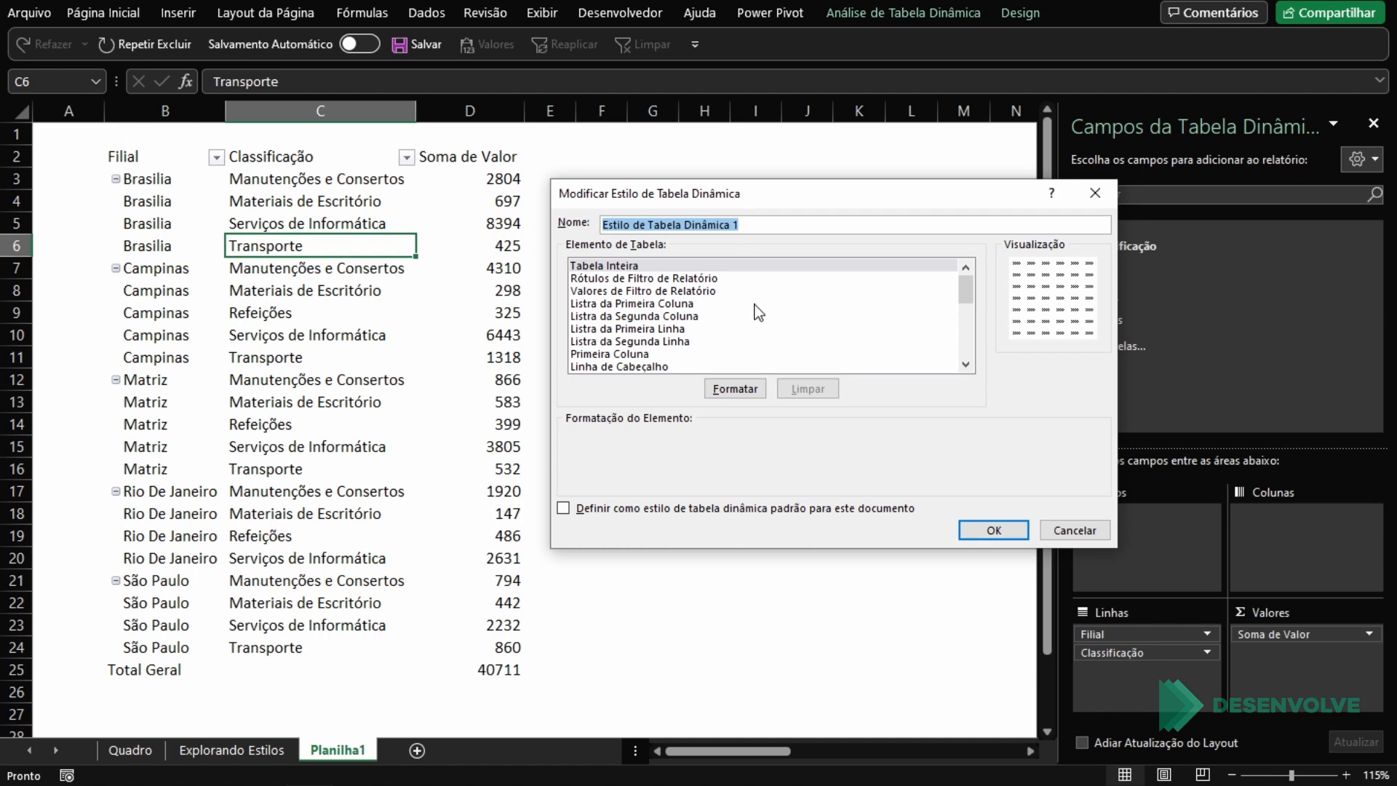
pyautogui.click(630, 367)
pyautogui.scroll(-1, 664, 364)
pyautogui.scroll(1, 665, 364)
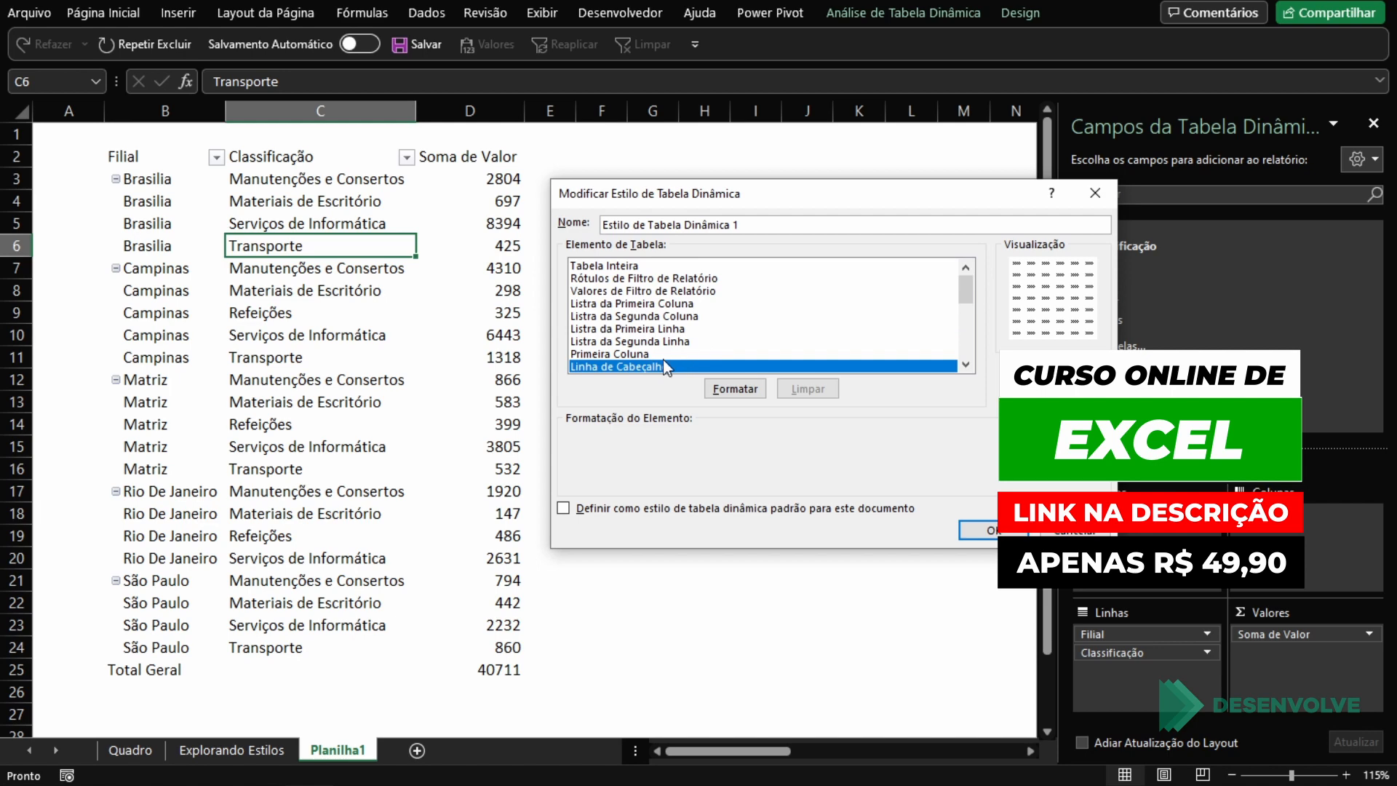
# Step: Set up a horizontal two-colour gradient fill from light blue to dark blue for the header row element
pyautogui.click(744, 386)
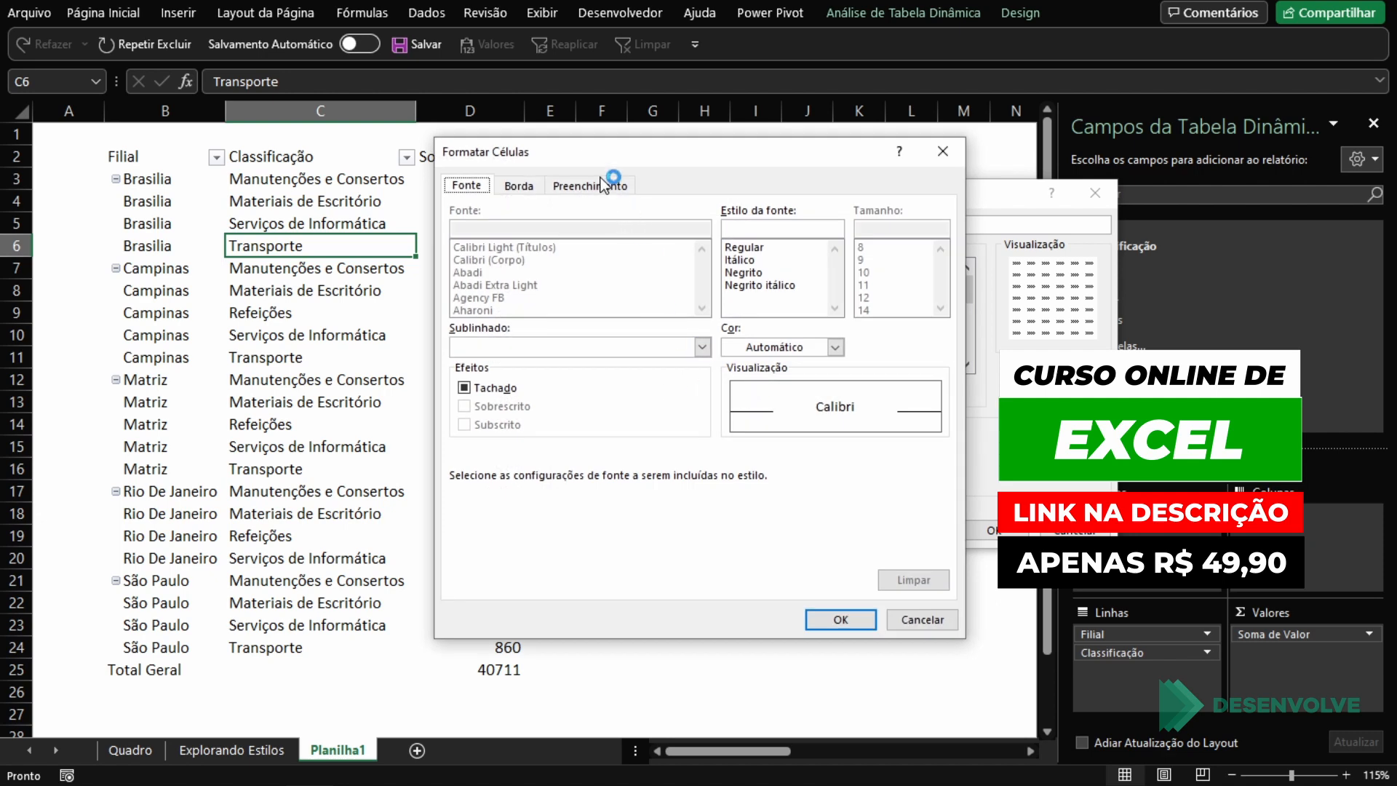
pyautogui.click(600, 191)
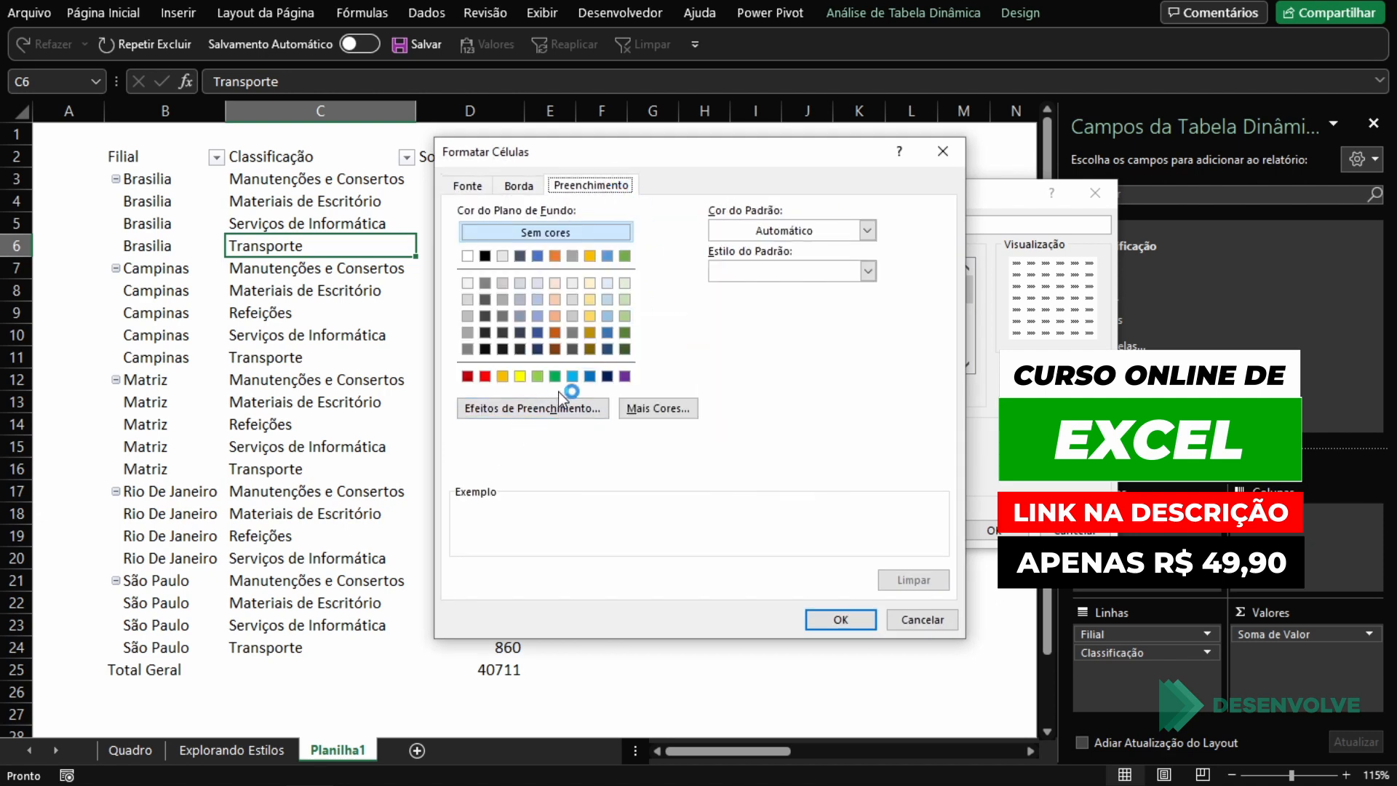
pyautogui.click(514, 411)
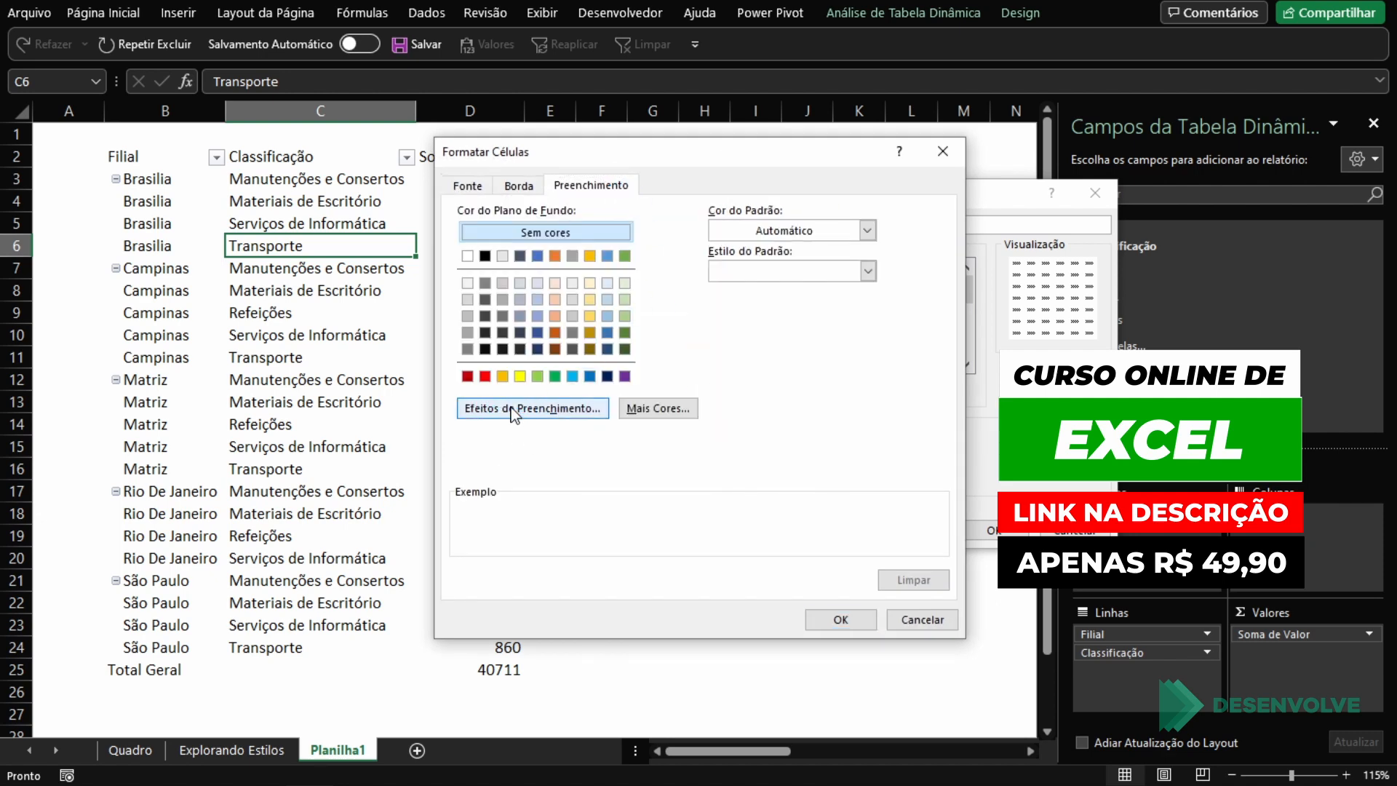
pyautogui.click(726, 267)
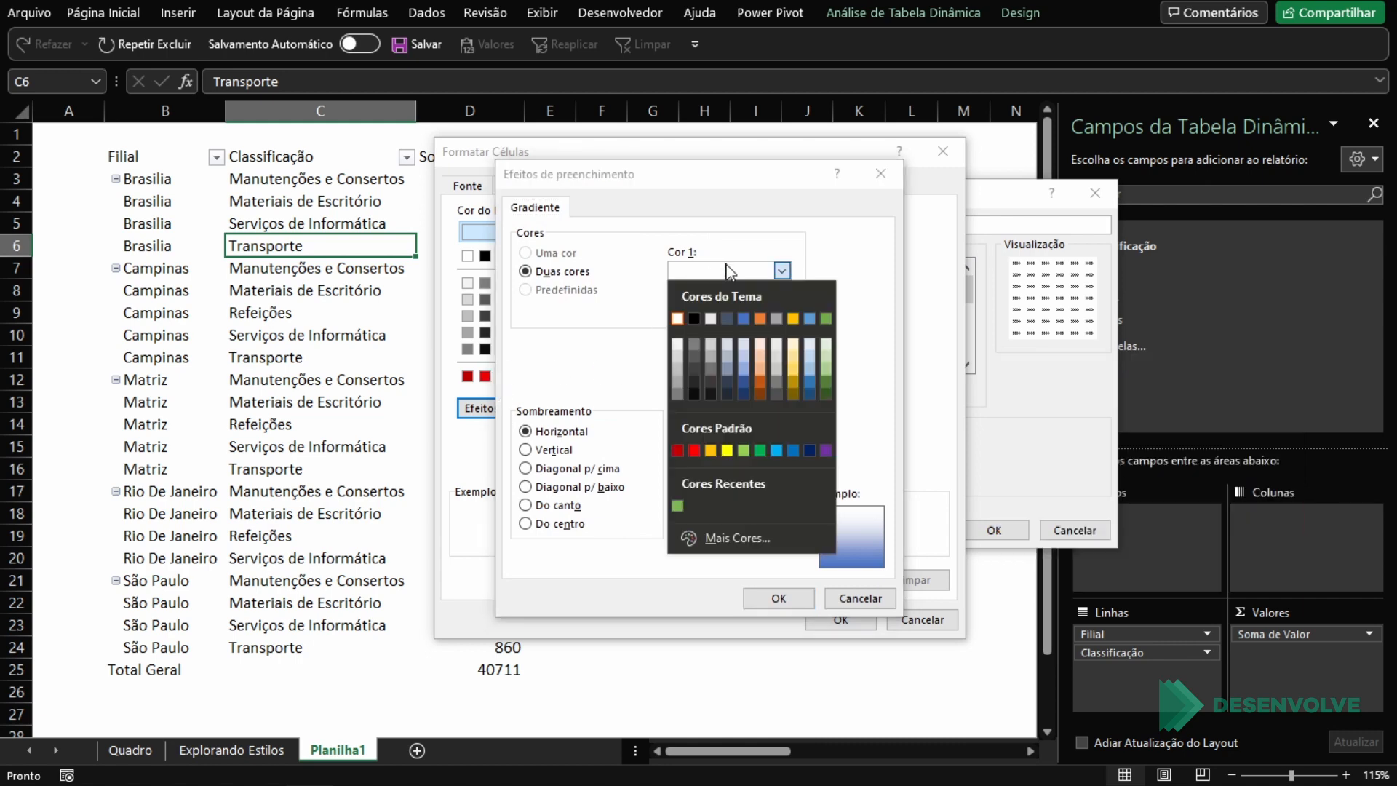
pyautogui.click(739, 355)
pyautogui.click(749, 311)
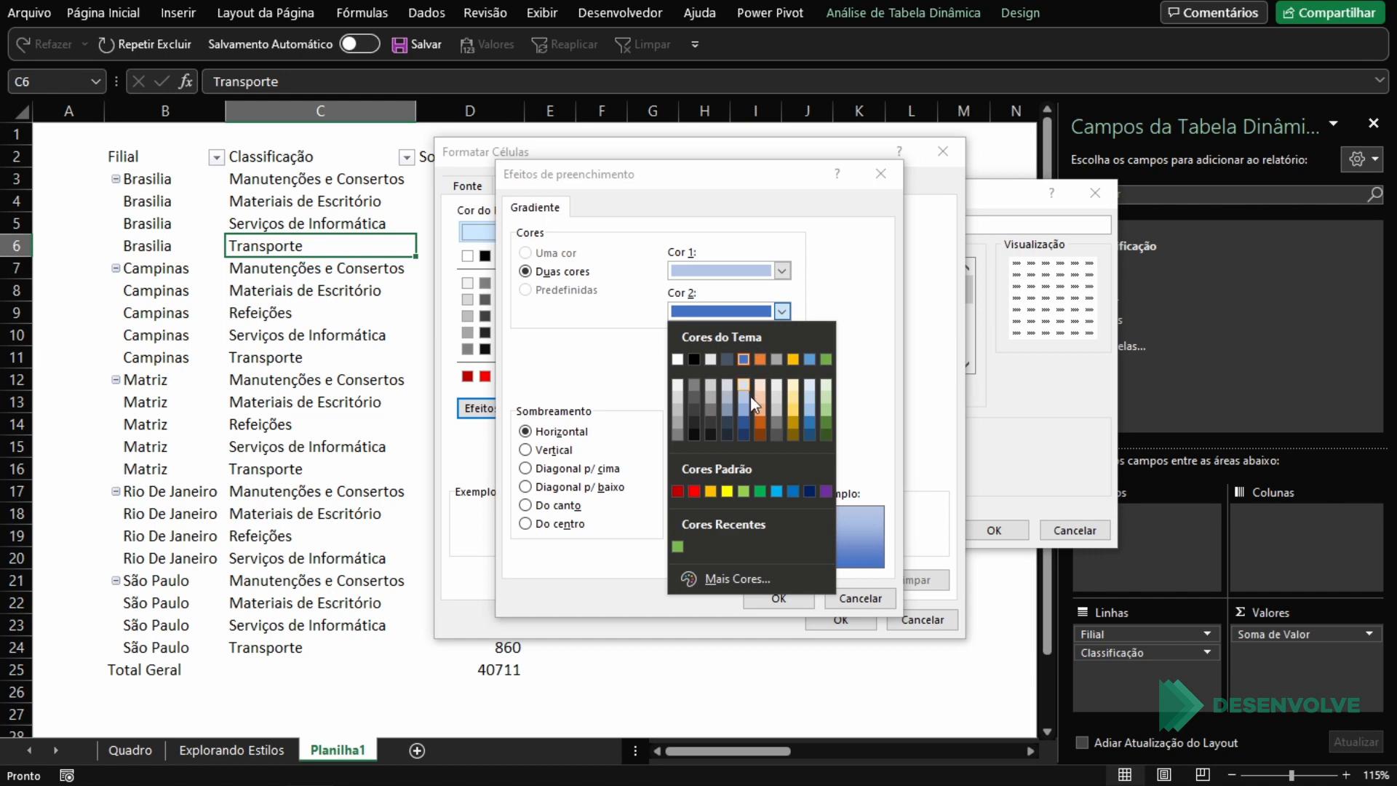
pyautogui.click(745, 417)
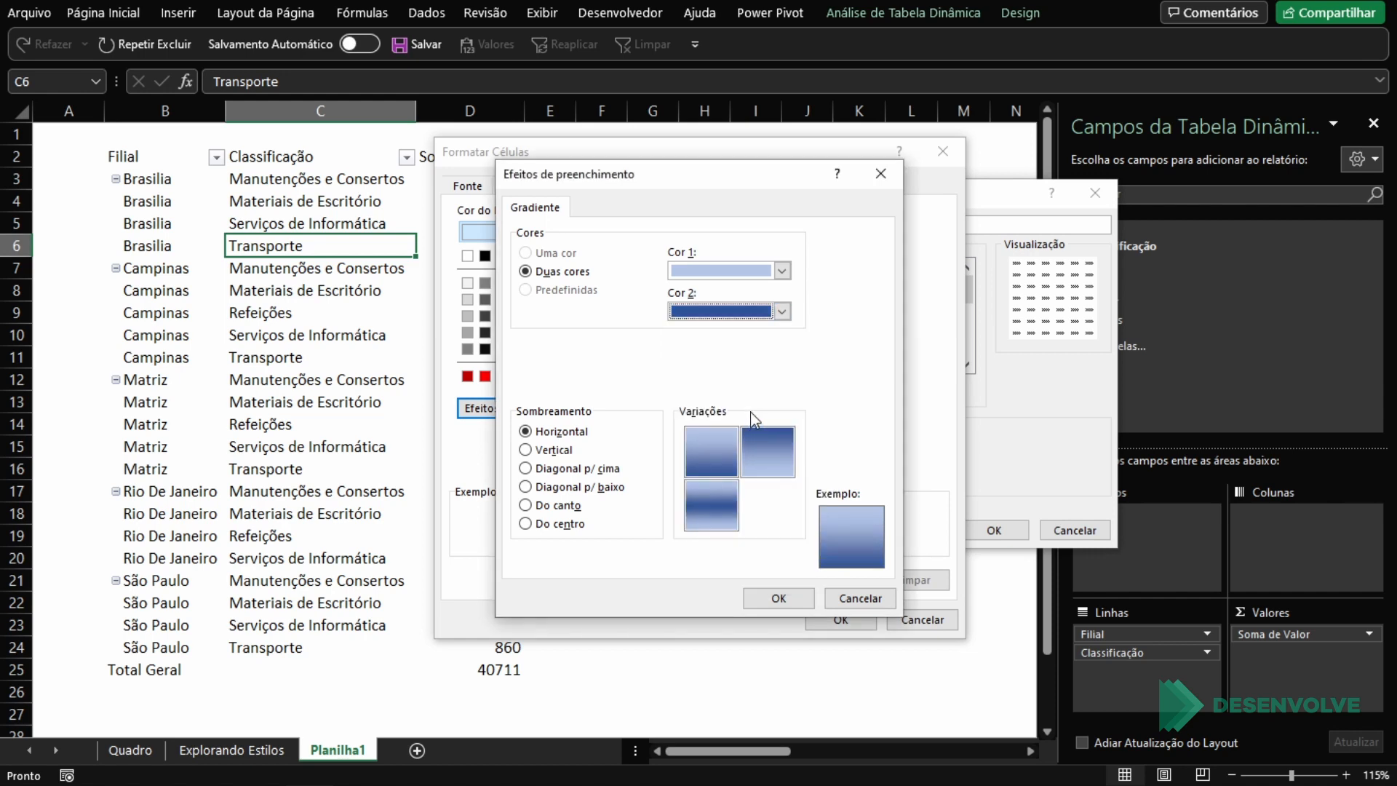
# Step: Adjust the header gradient to run from a slightly deeper light blue to dark blue, and accept the fill effect
pyautogui.click(761, 313)
pyautogui.click(745, 360)
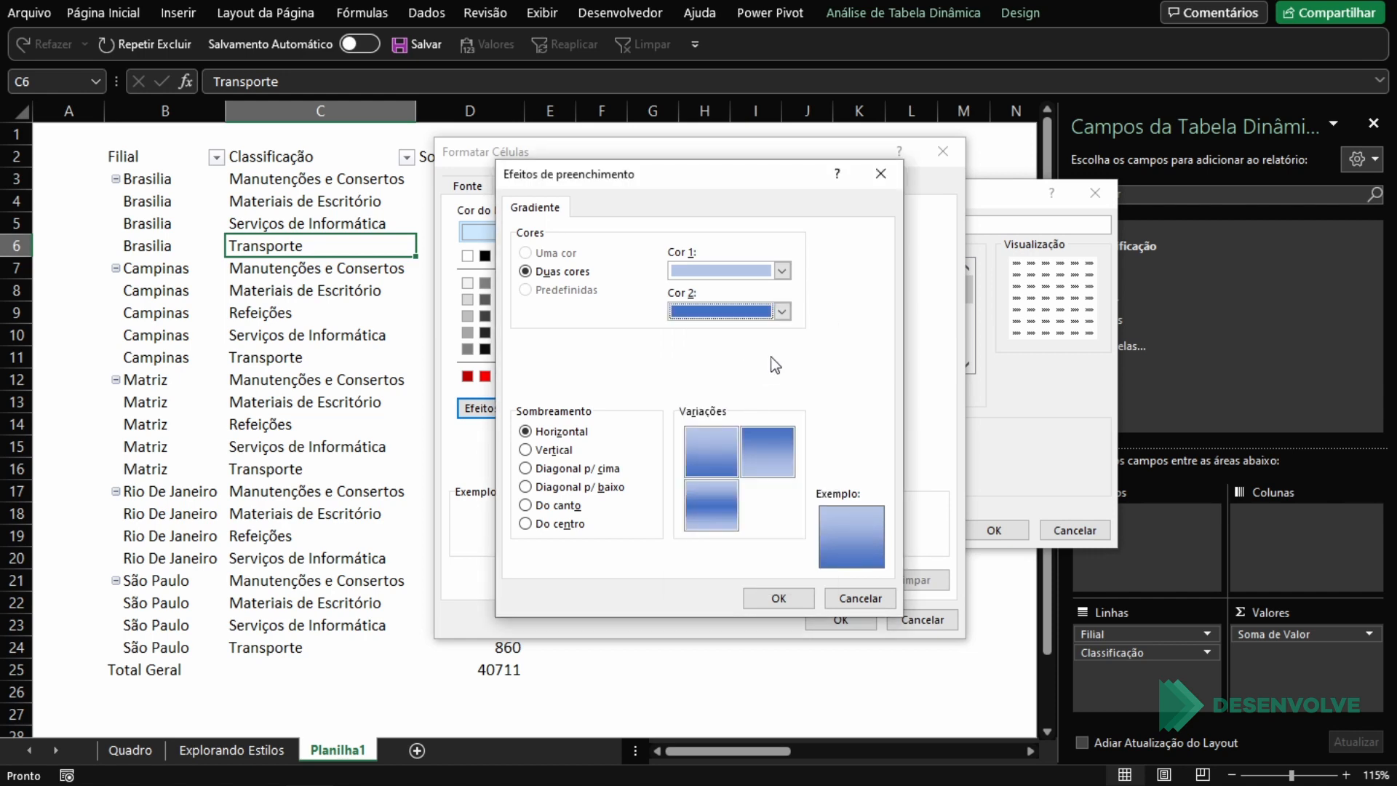
pyautogui.click(739, 308)
pyautogui.click(739, 423)
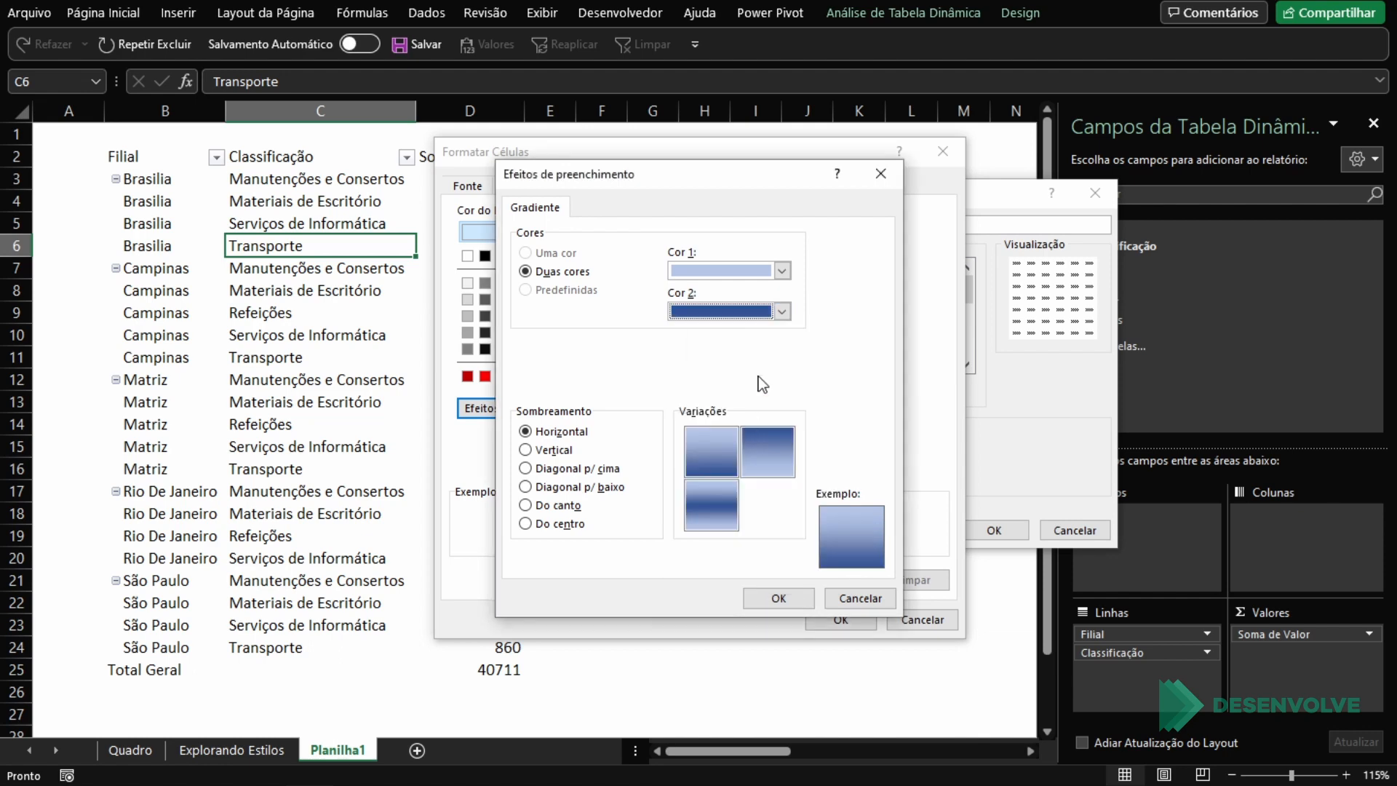
pyautogui.click(781, 271)
pyautogui.click(745, 369)
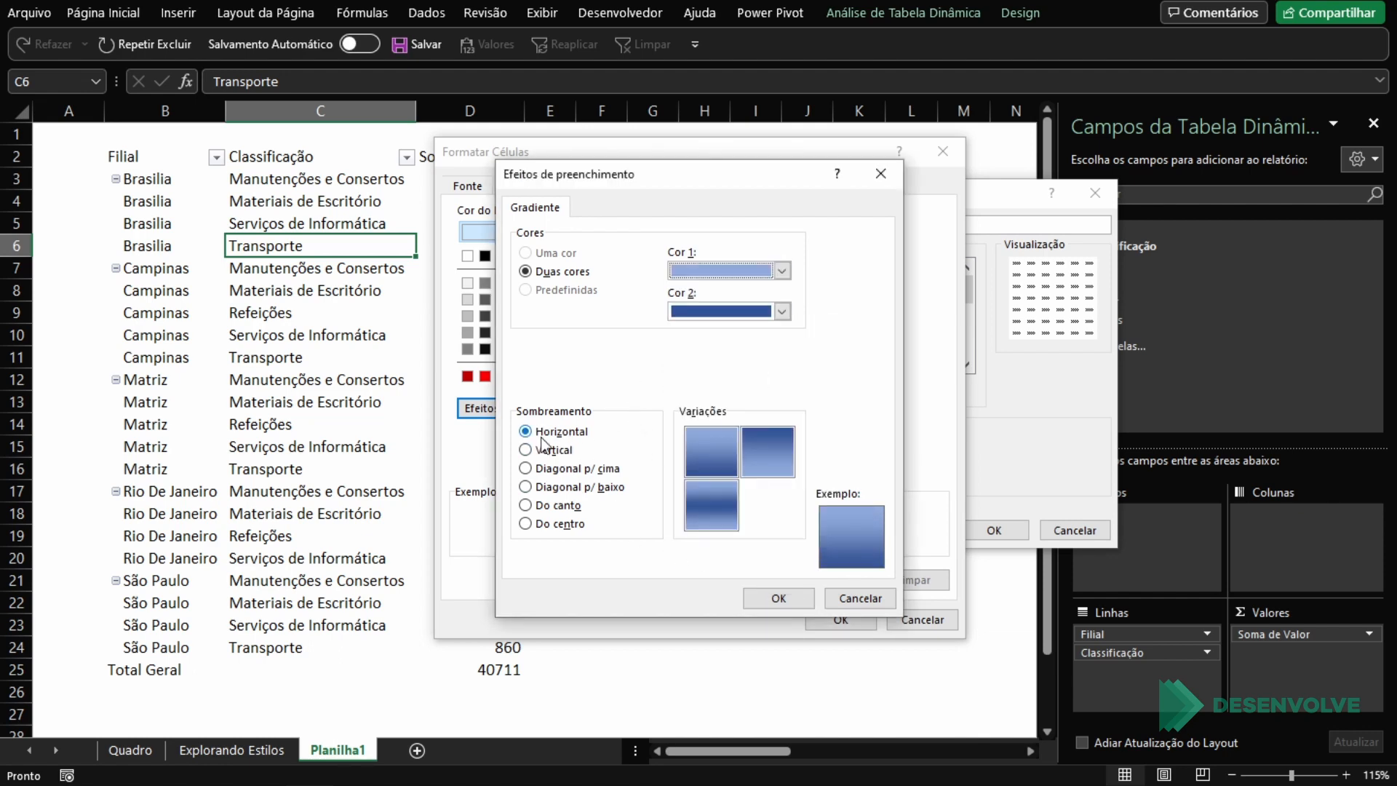
pyautogui.click(772, 596)
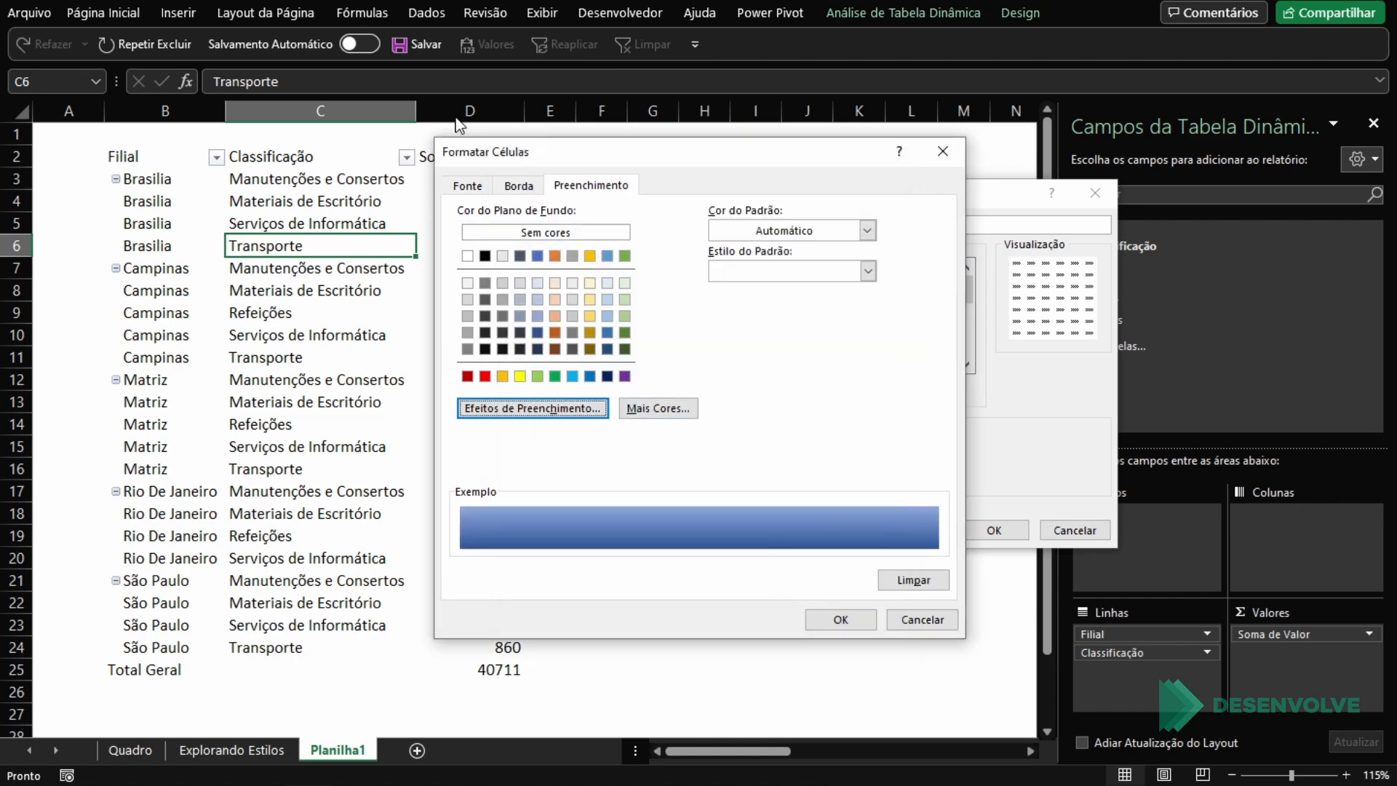
# Step: Set the header row element's font colour to white and save the modified PivotTable style
pyautogui.click(472, 191)
pyautogui.click(784, 347)
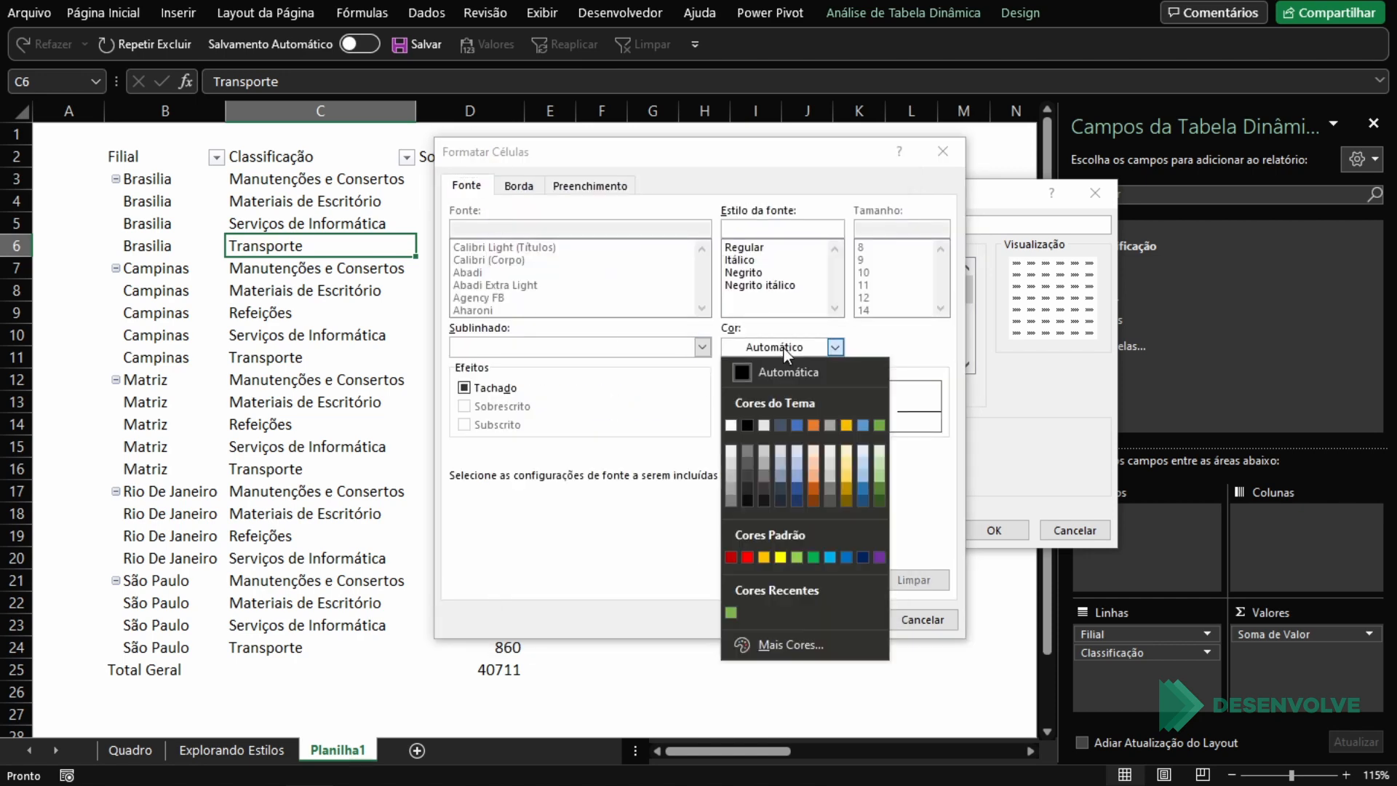
pyautogui.click(737, 426)
pyautogui.click(844, 614)
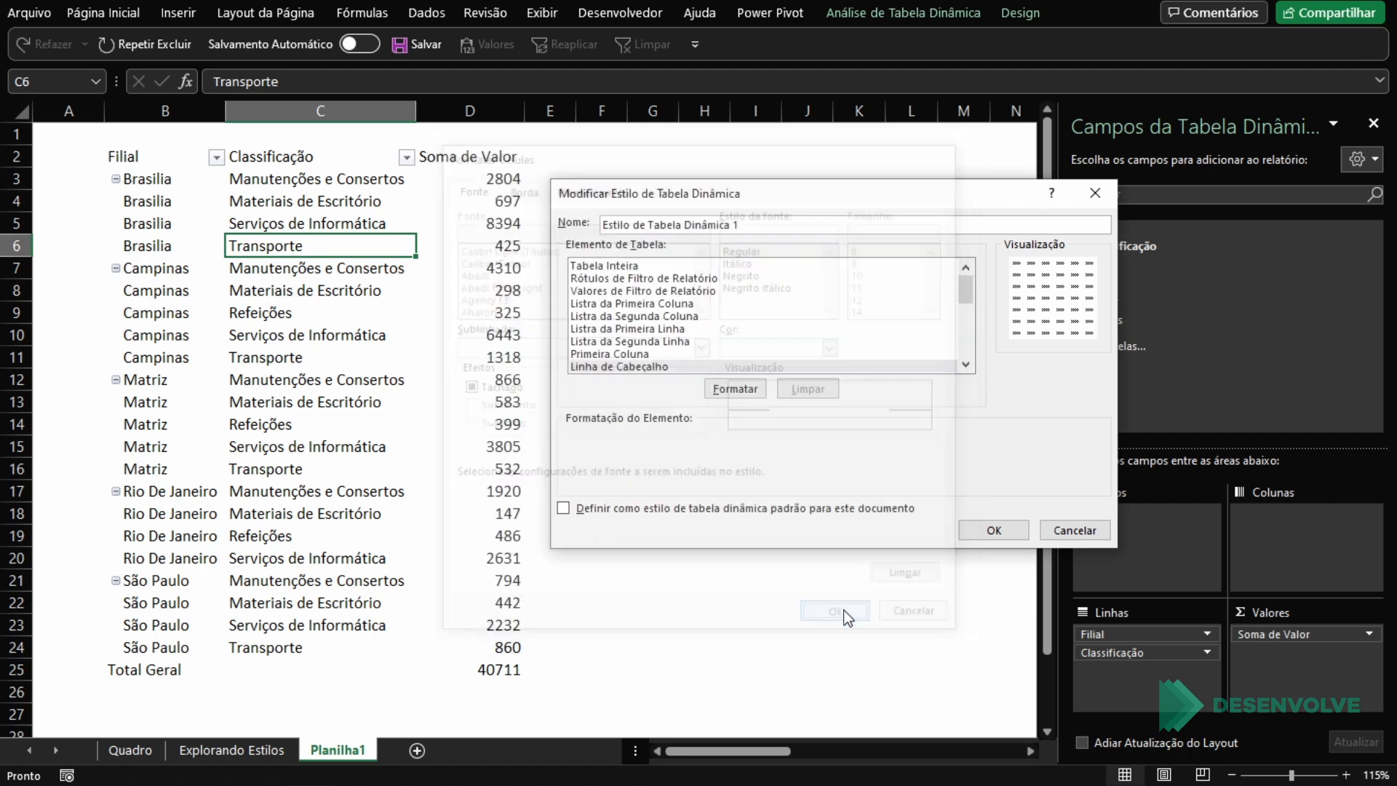
pyautogui.click(982, 528)
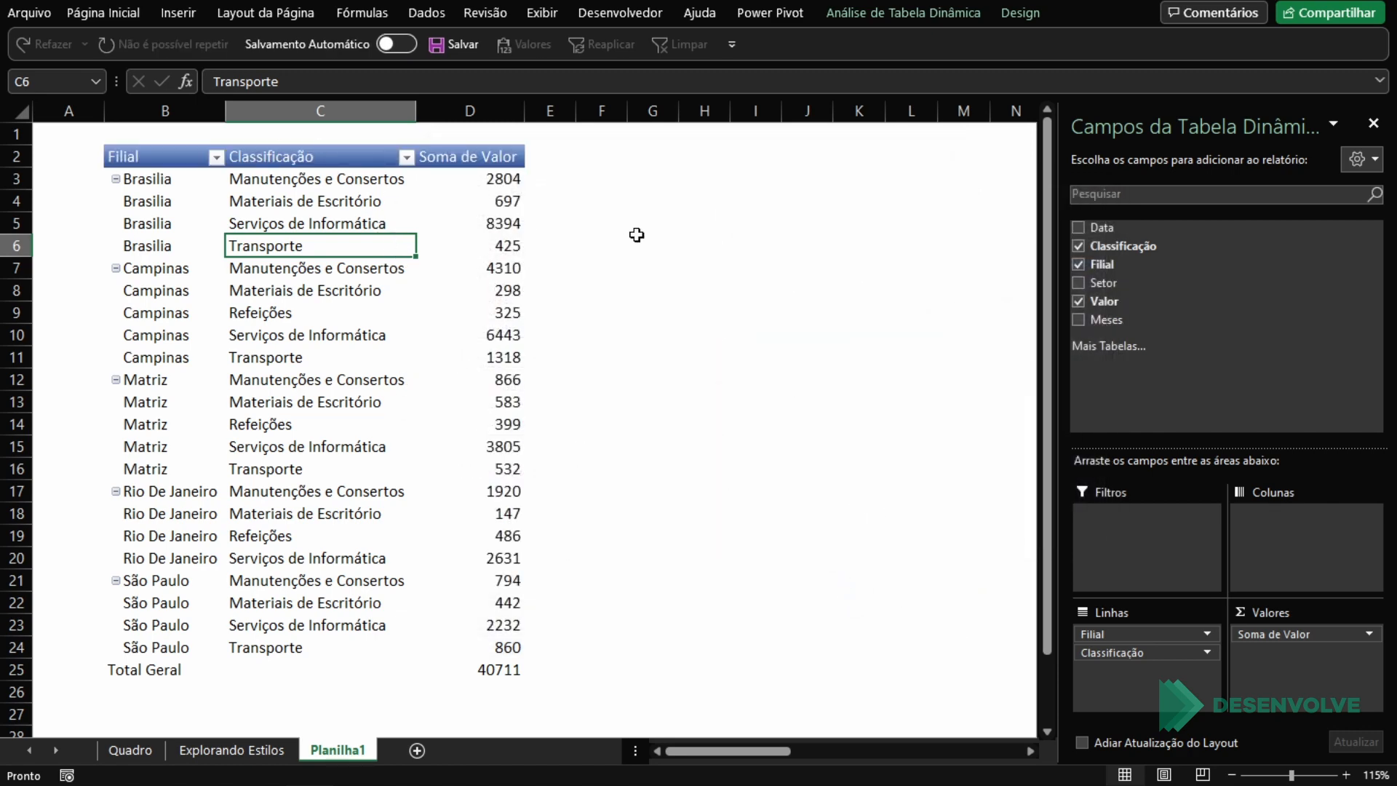
# Step: Reopen the custom style for modification and give the Tabela Inteira element a thick solid outline border
pyautogui.click(1019, 13)
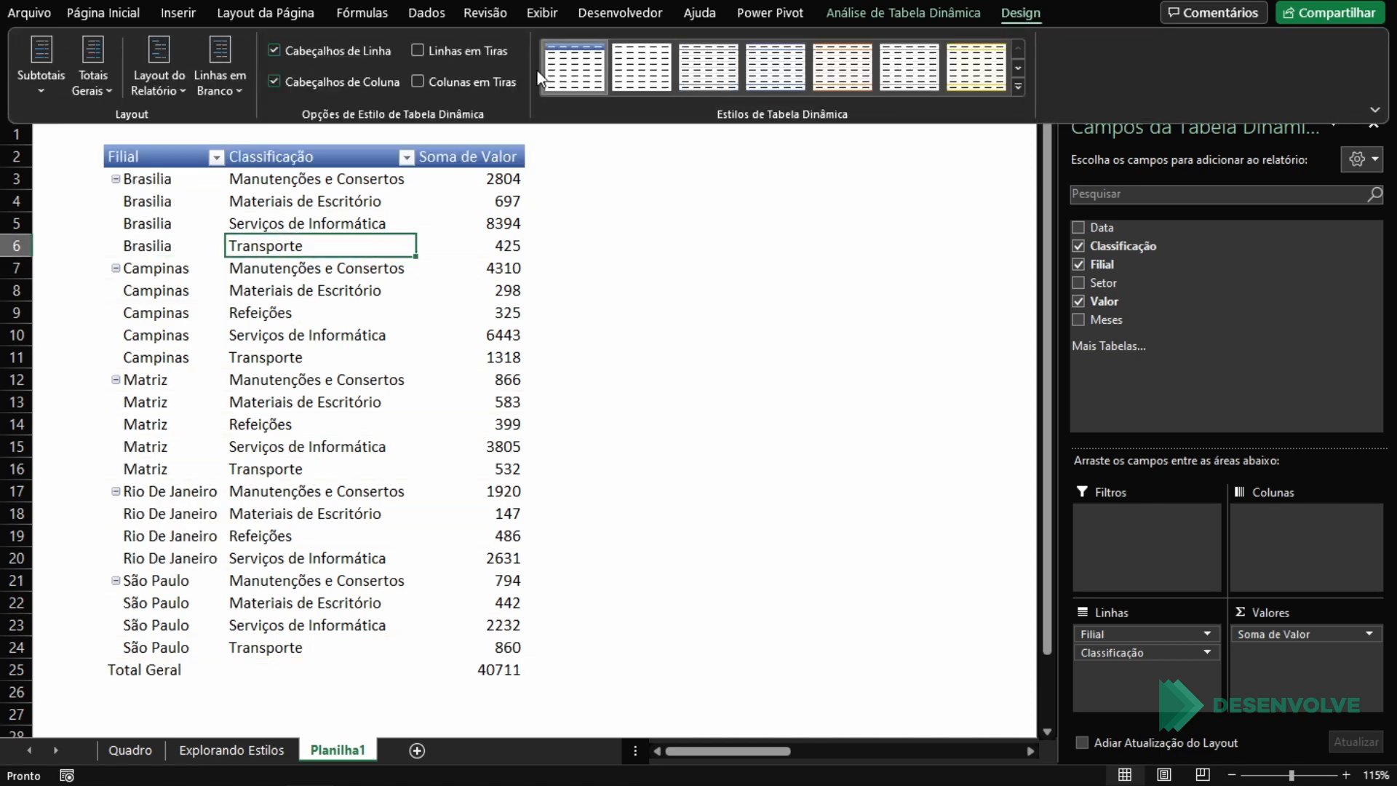
pyautogui.rightClick(595, 78)
pyautogui.click(625, 133)
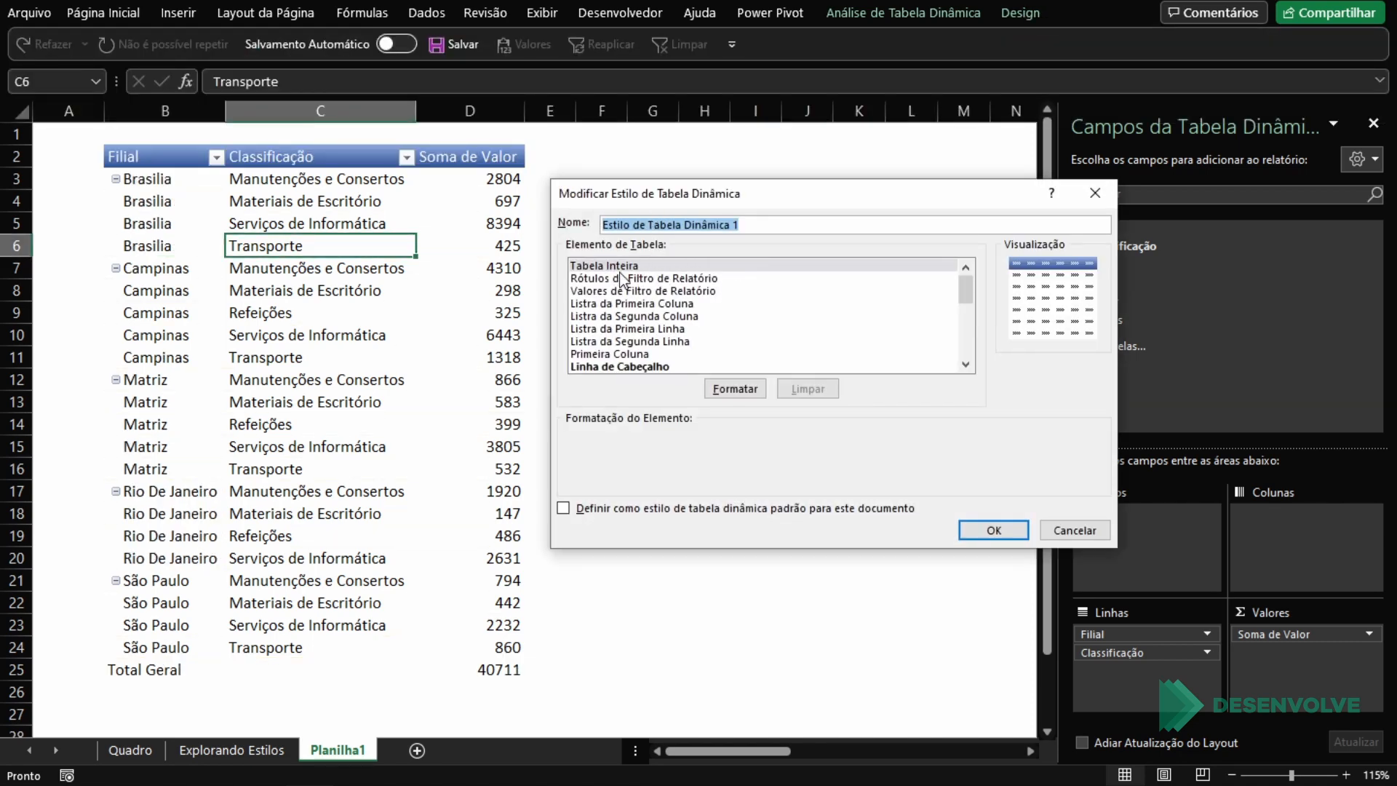
pyautogui.click(735, 389)
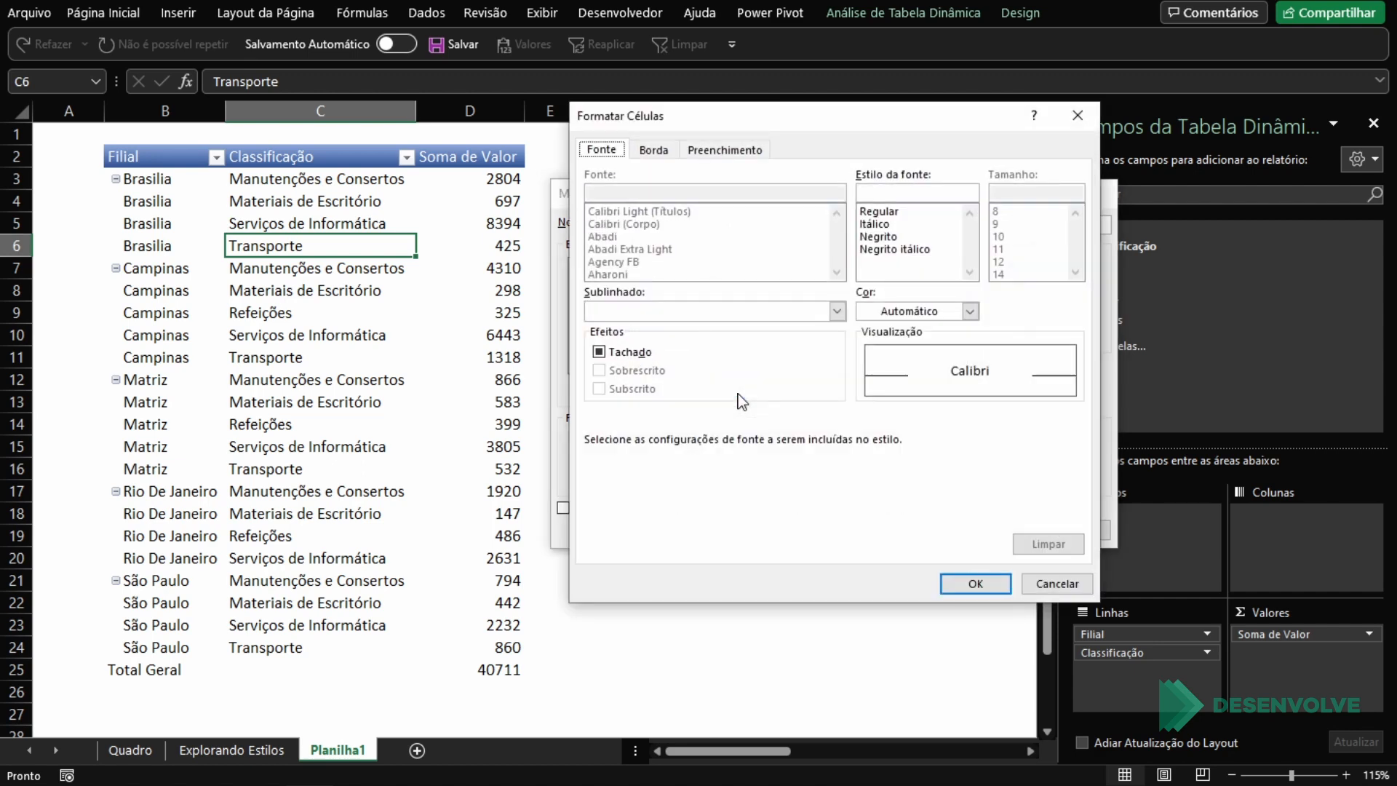
pyautogui.click(665, 152)
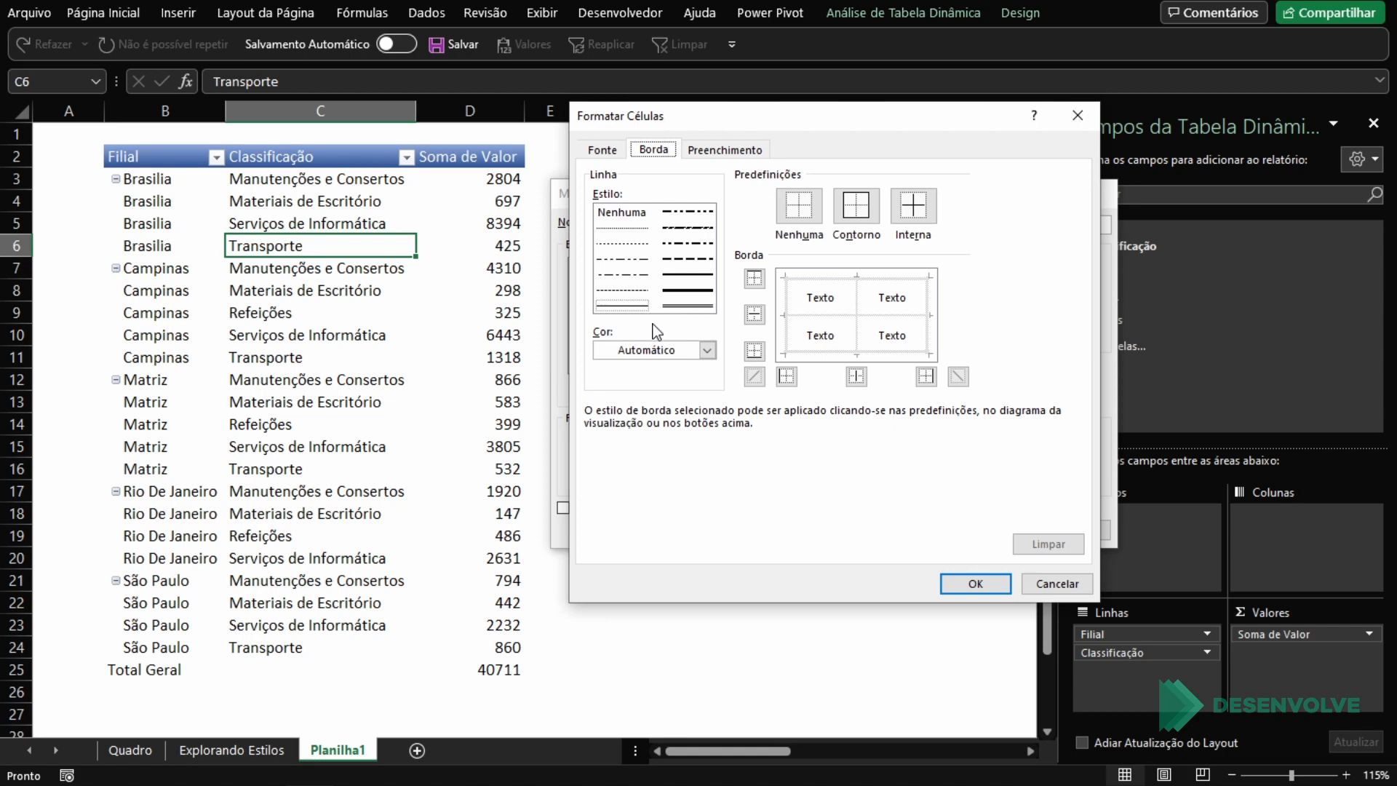
pyautogui.click(688, 275)
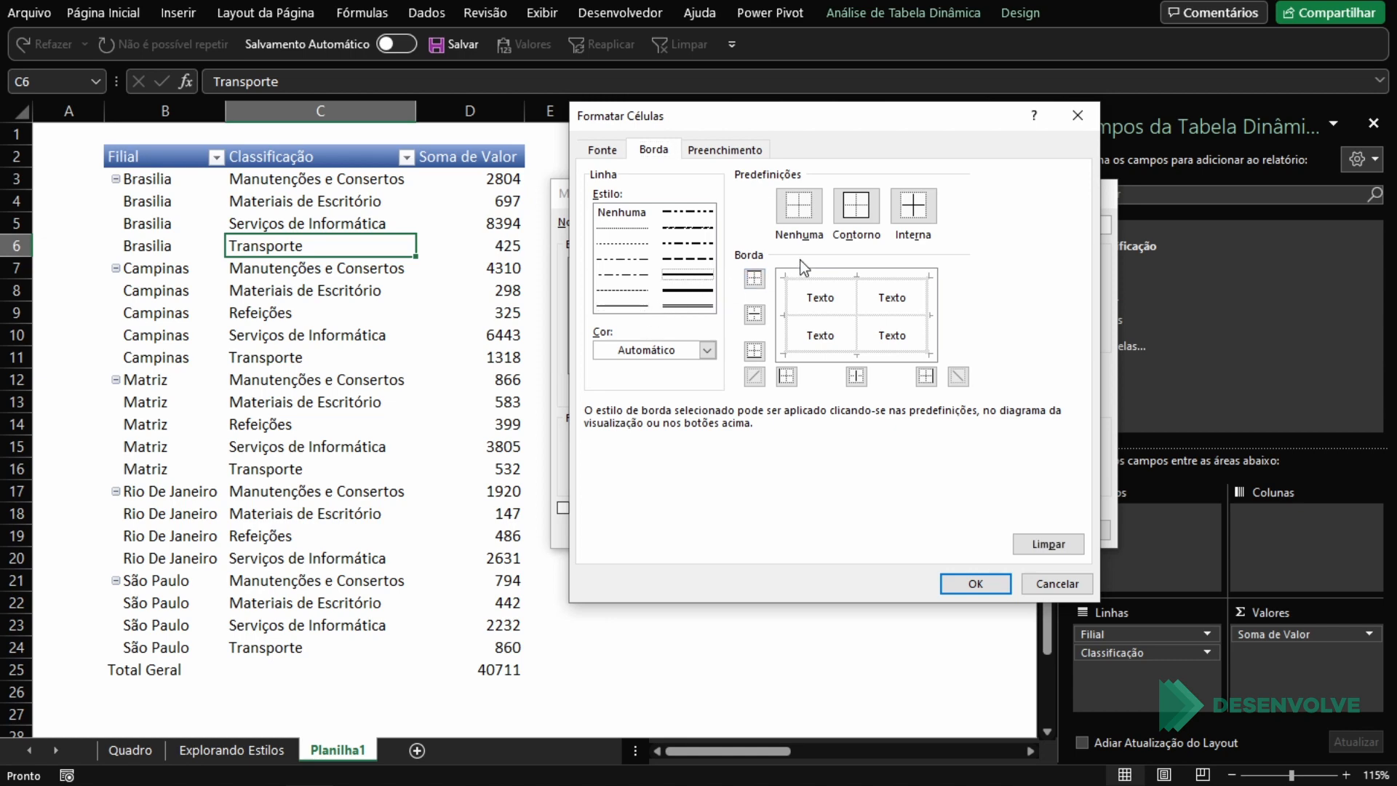
pyautogui.click(856, 206)
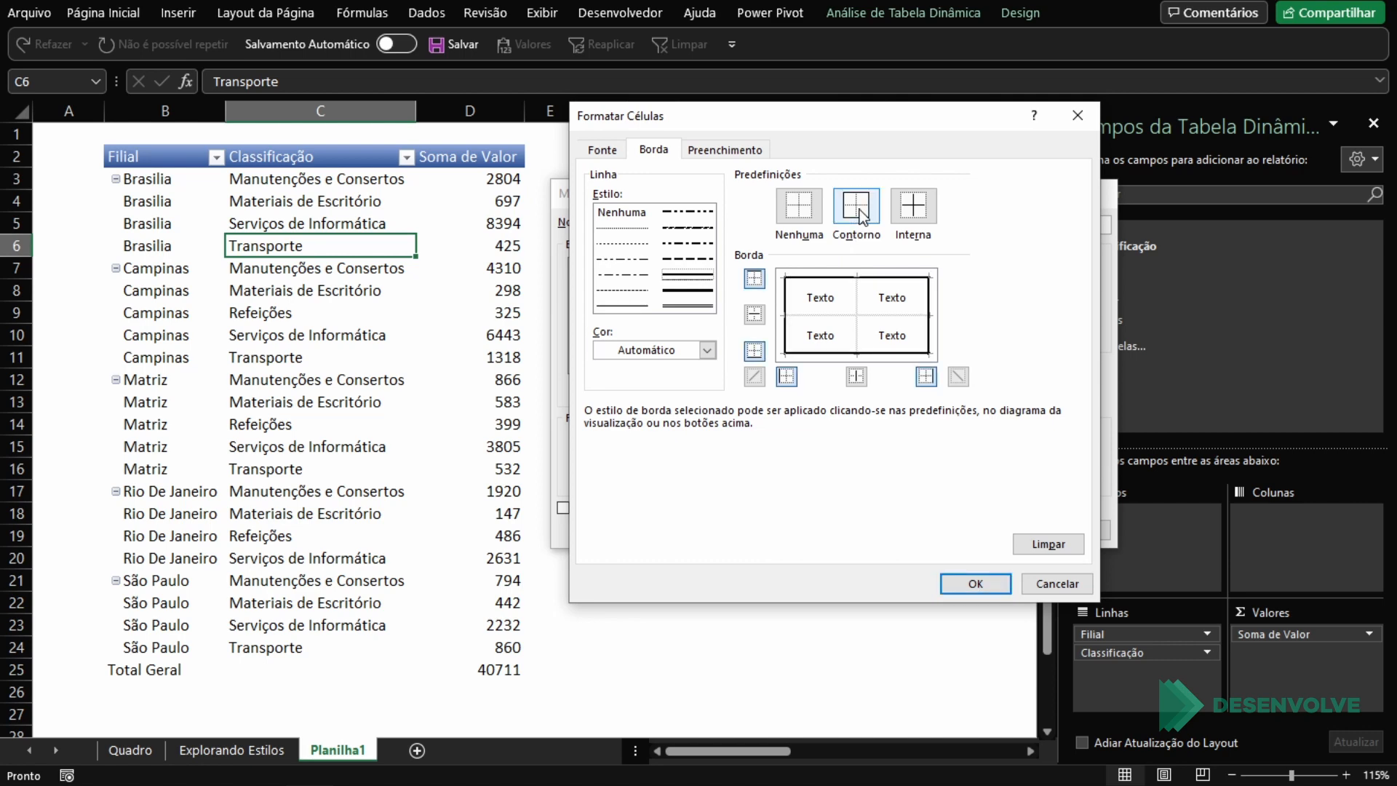
# Step: Add inside borders in the thinnest line style to the Tabela Inteira element and save the style
pyautogui.click(644, 228)
pyautogui.click(913, 207)
pyautogui.click(987, 584)
pyautogui.click(992, 530)
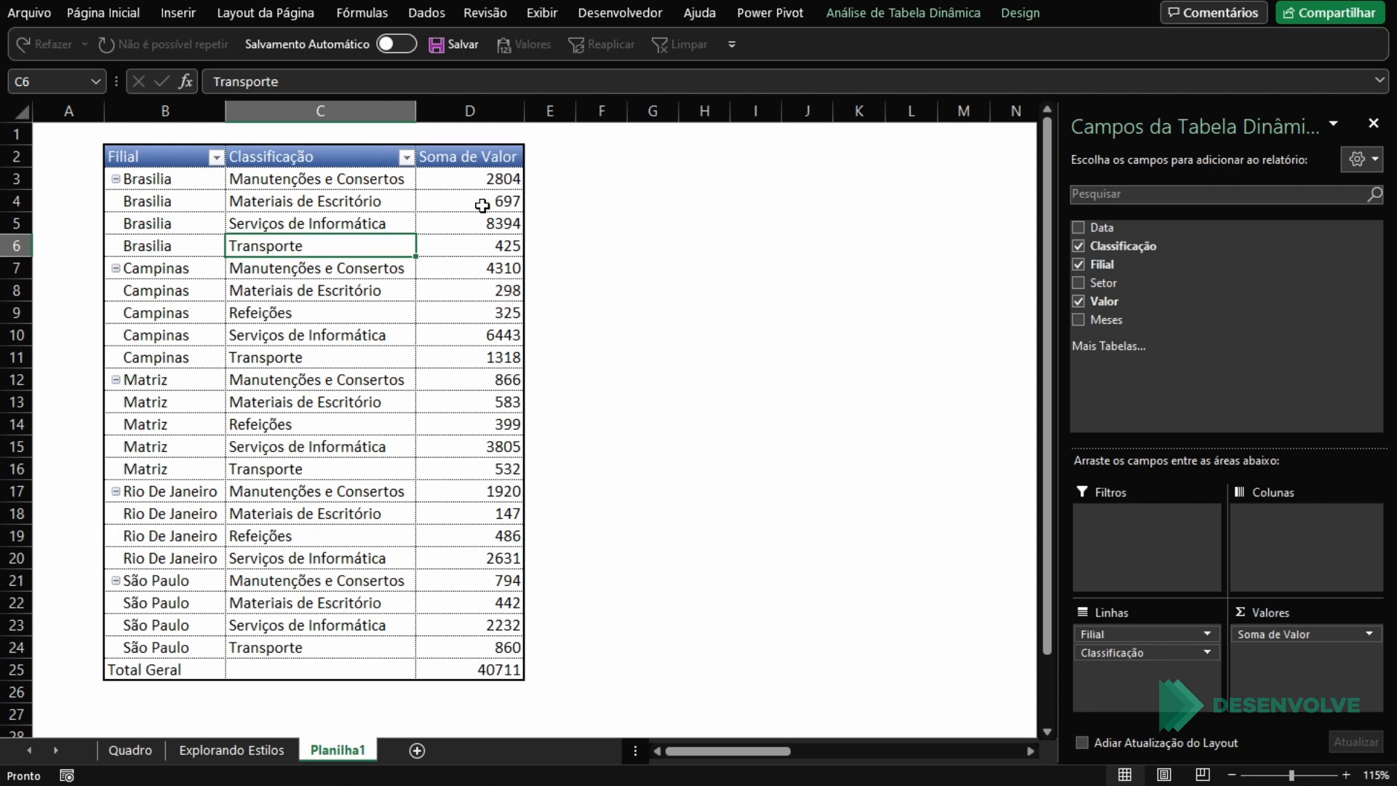
# Step: Open the custom PivotTable style for modification and review its full list of table elements
pyautogui.click(1004, 12)
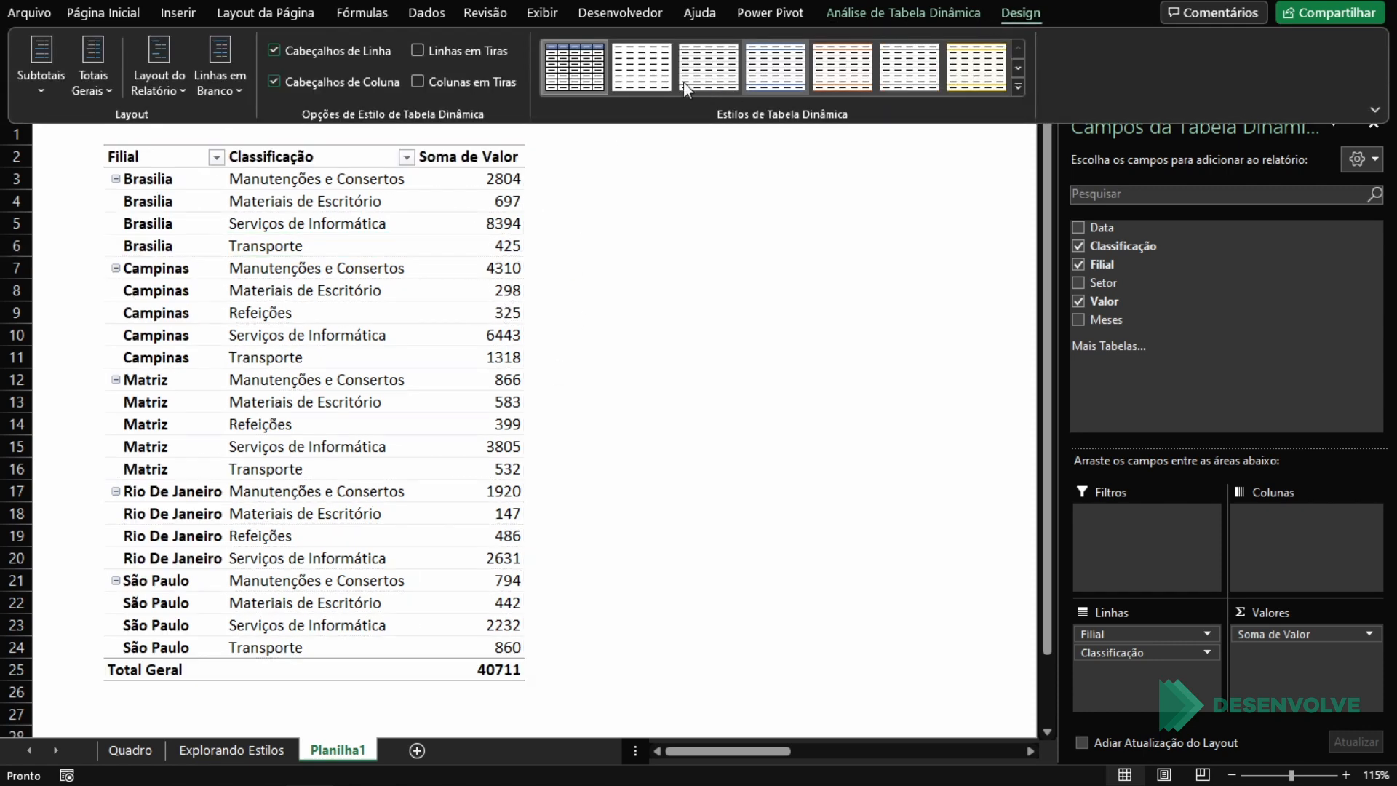
pyautogui.rightClick(578, 70)
pyautogui.click(640, 130)
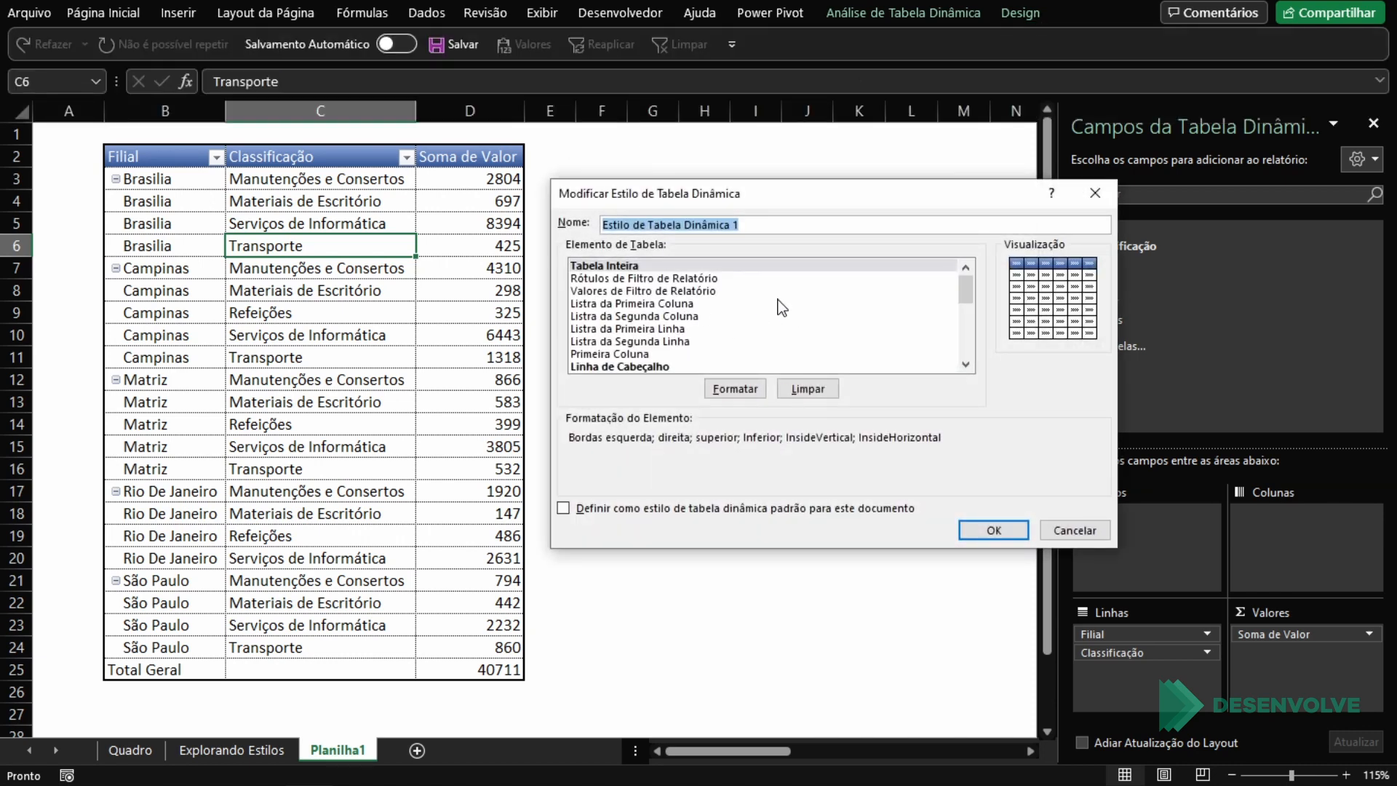
pyautogui.scroll(-2, 778, 306)
pyautogui.scroll(-3, 780, 306)
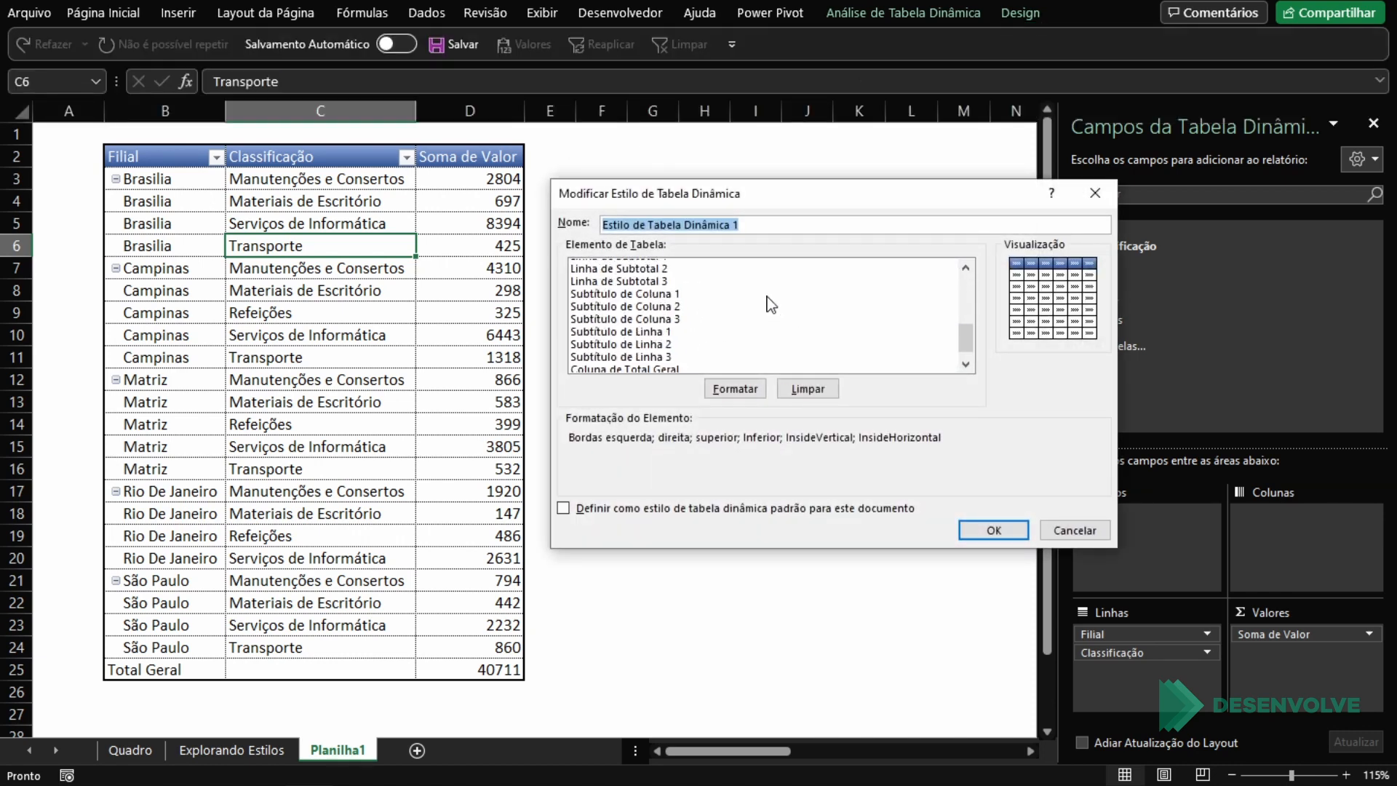
pyautogui.scroll(4, 720, 320)
pyautogui.scroll(-5, 700, 327)
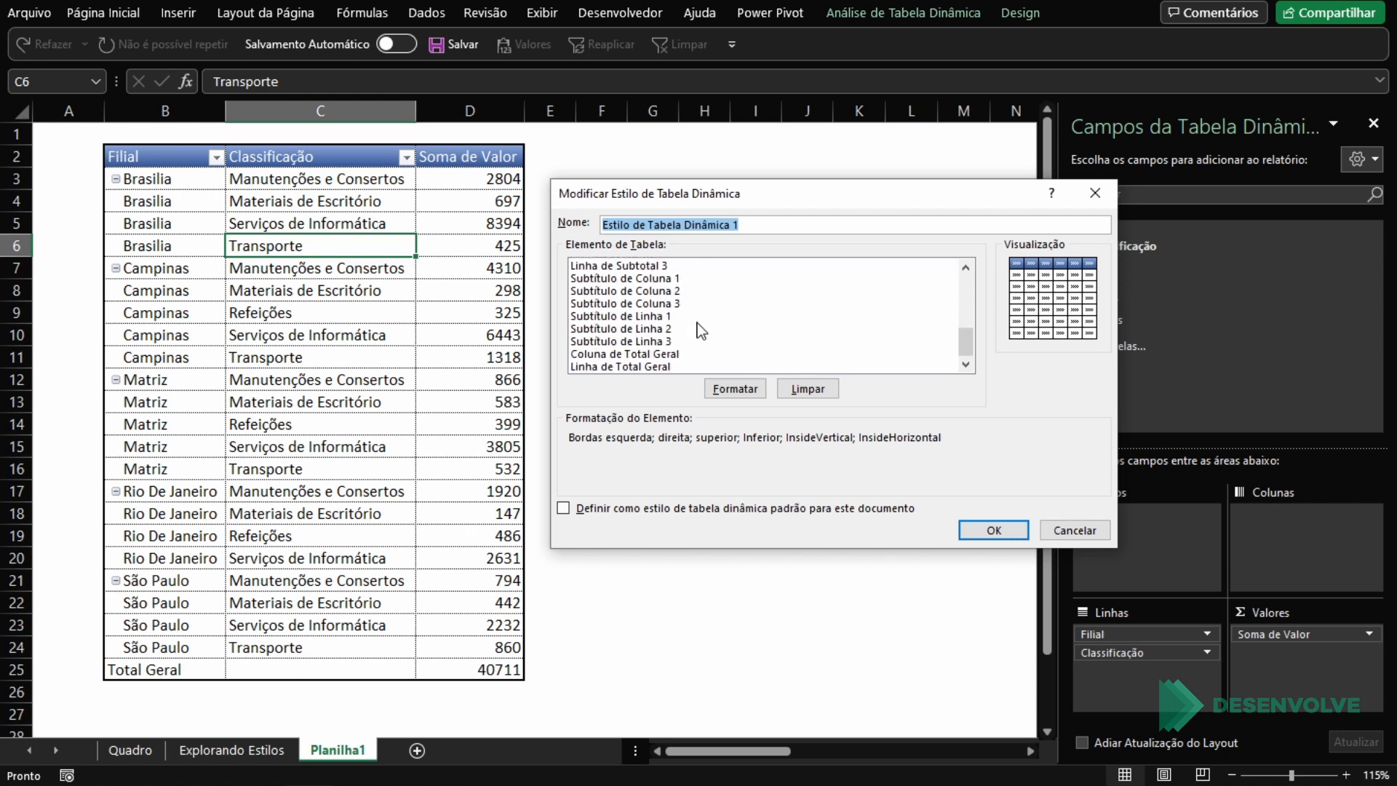
pyautogui.scroll(5, 700, 331)
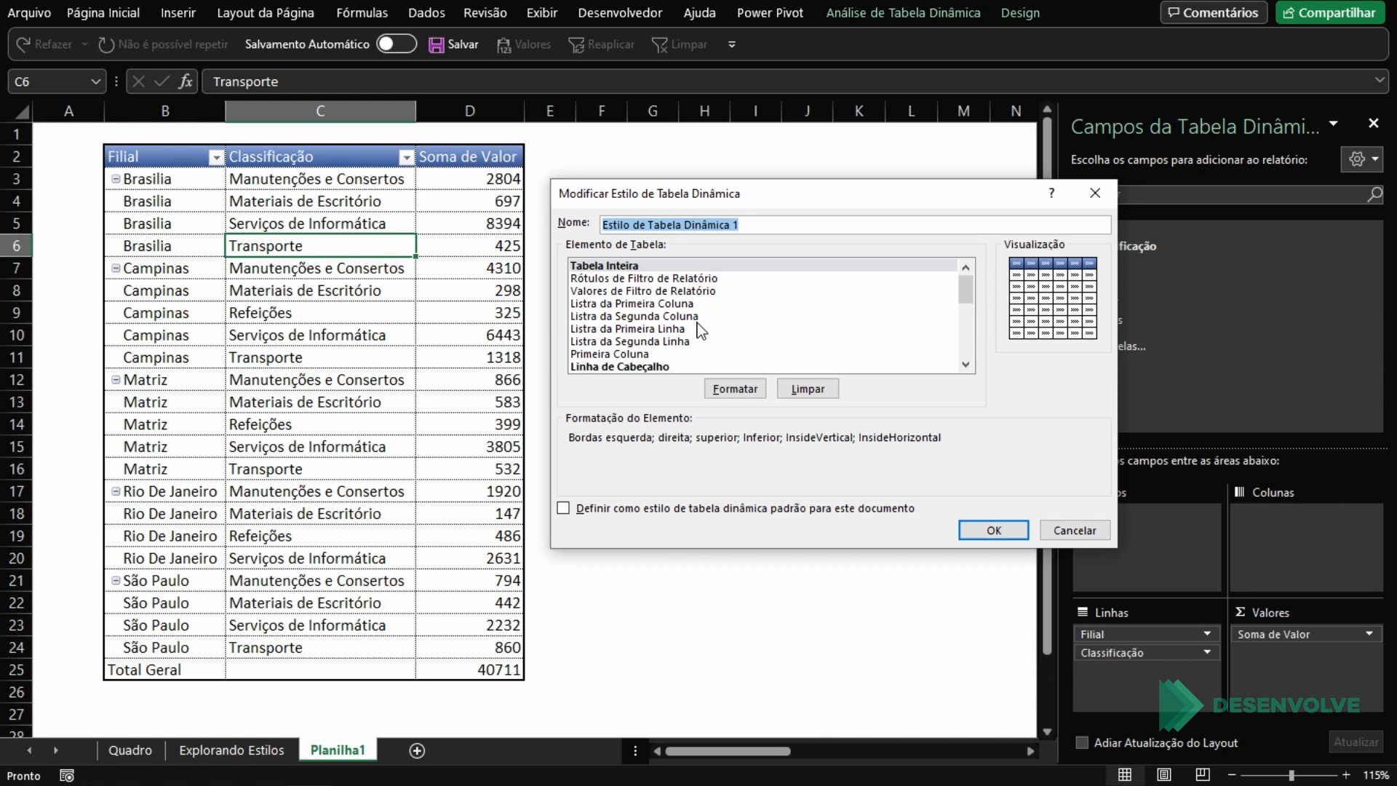
# Step: Shade the Listra da Primeira Coluna element with a light grey fill and save the style
pyautogui.click(654, 306)
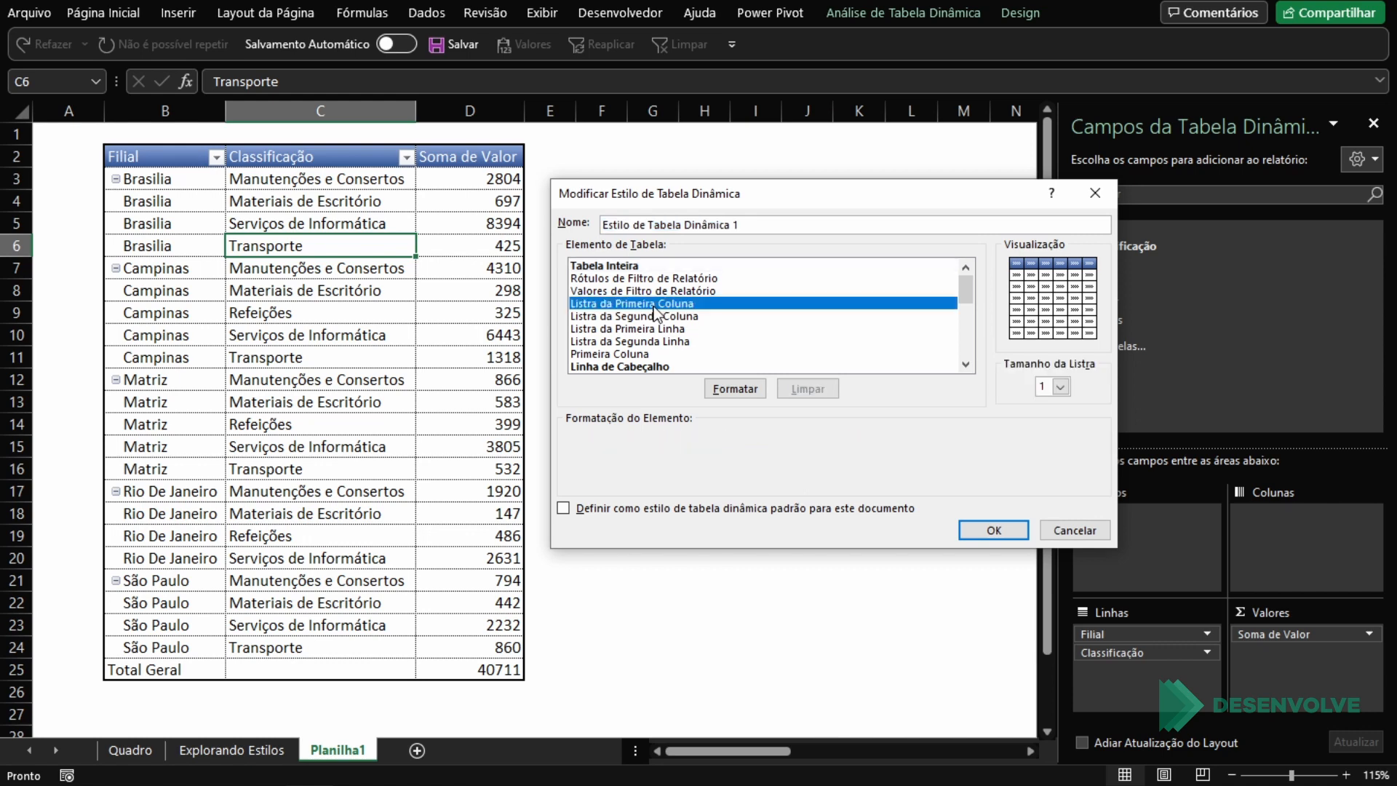
pyautogui.click(747, 393)
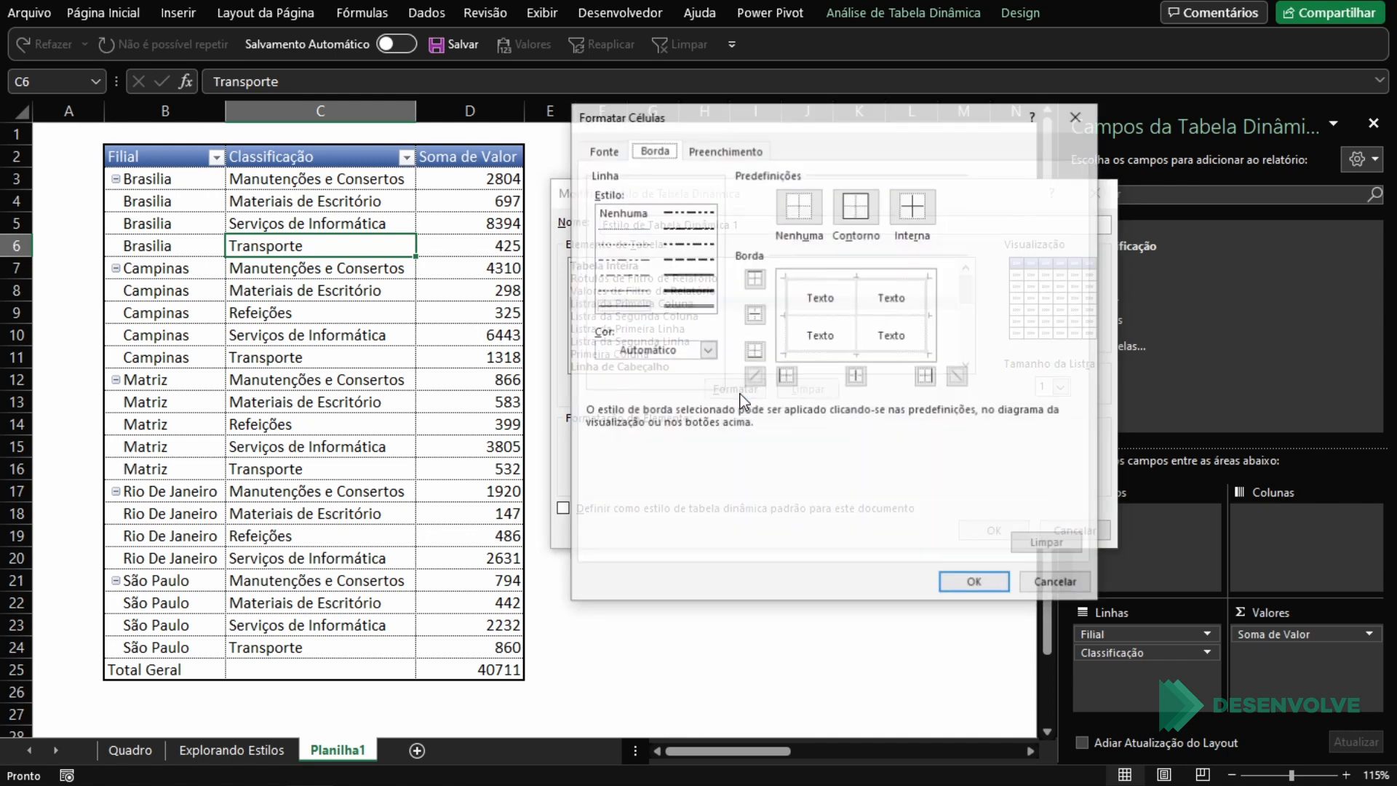
pyautogui.click(728, 151)
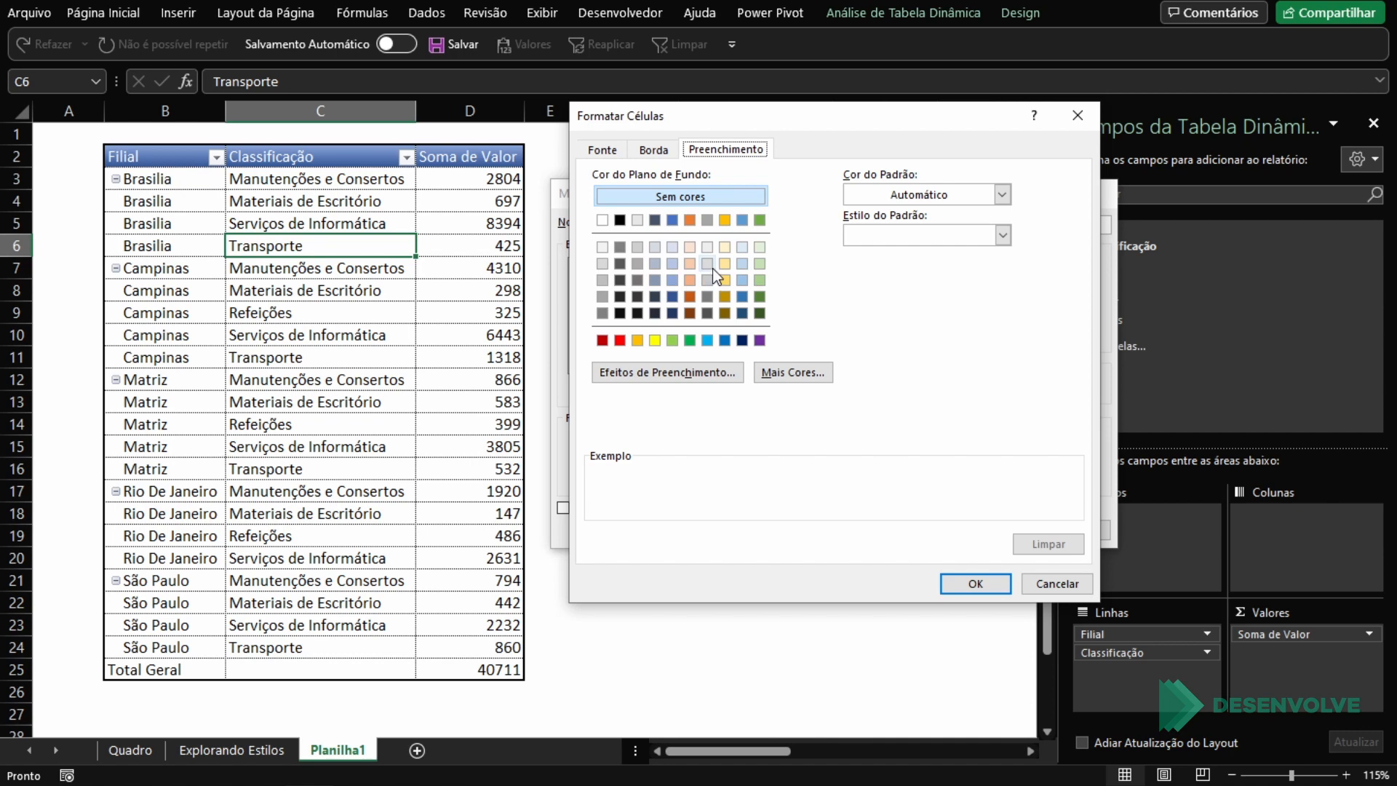
pyautogui.click(740, 266)
pyautogui.click(689, 263)
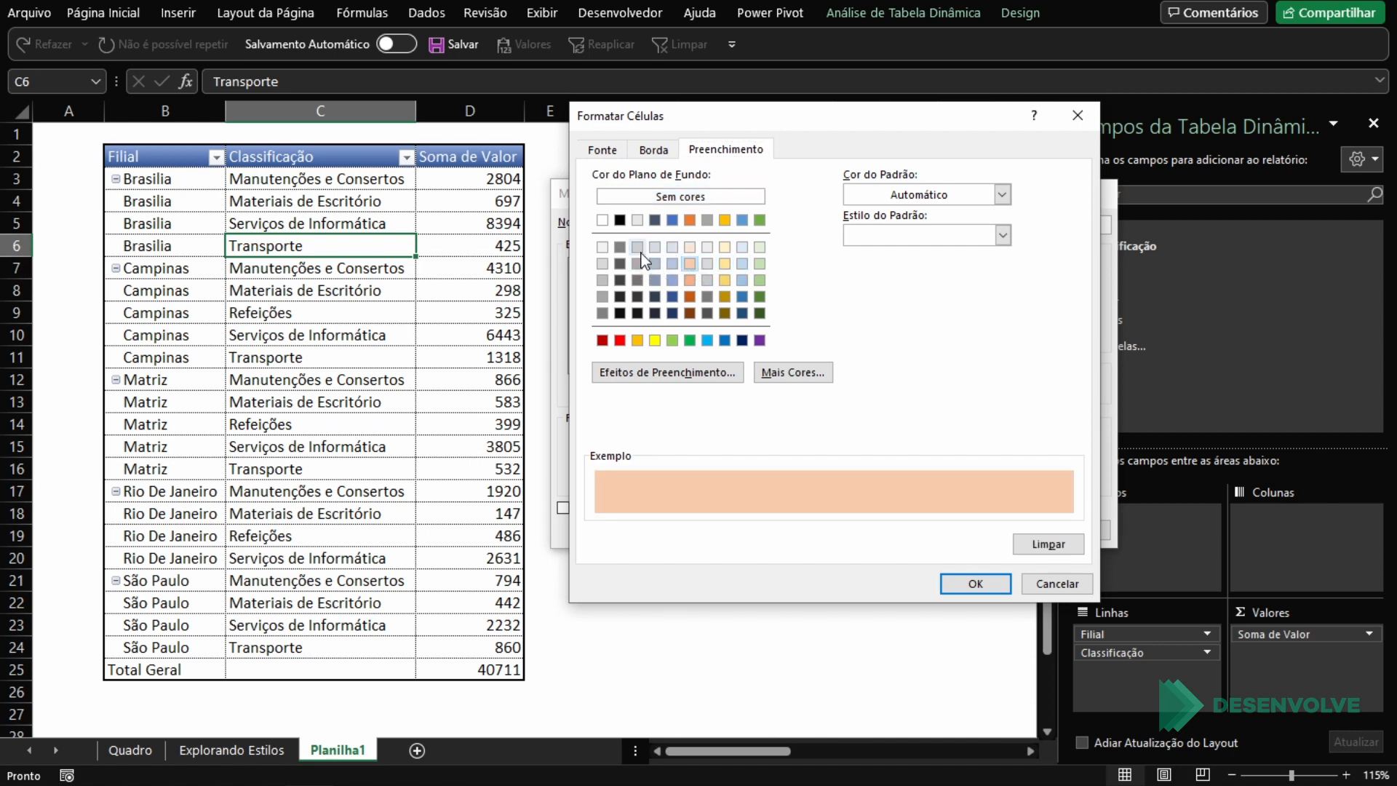
pyautogui.click(975, 584)
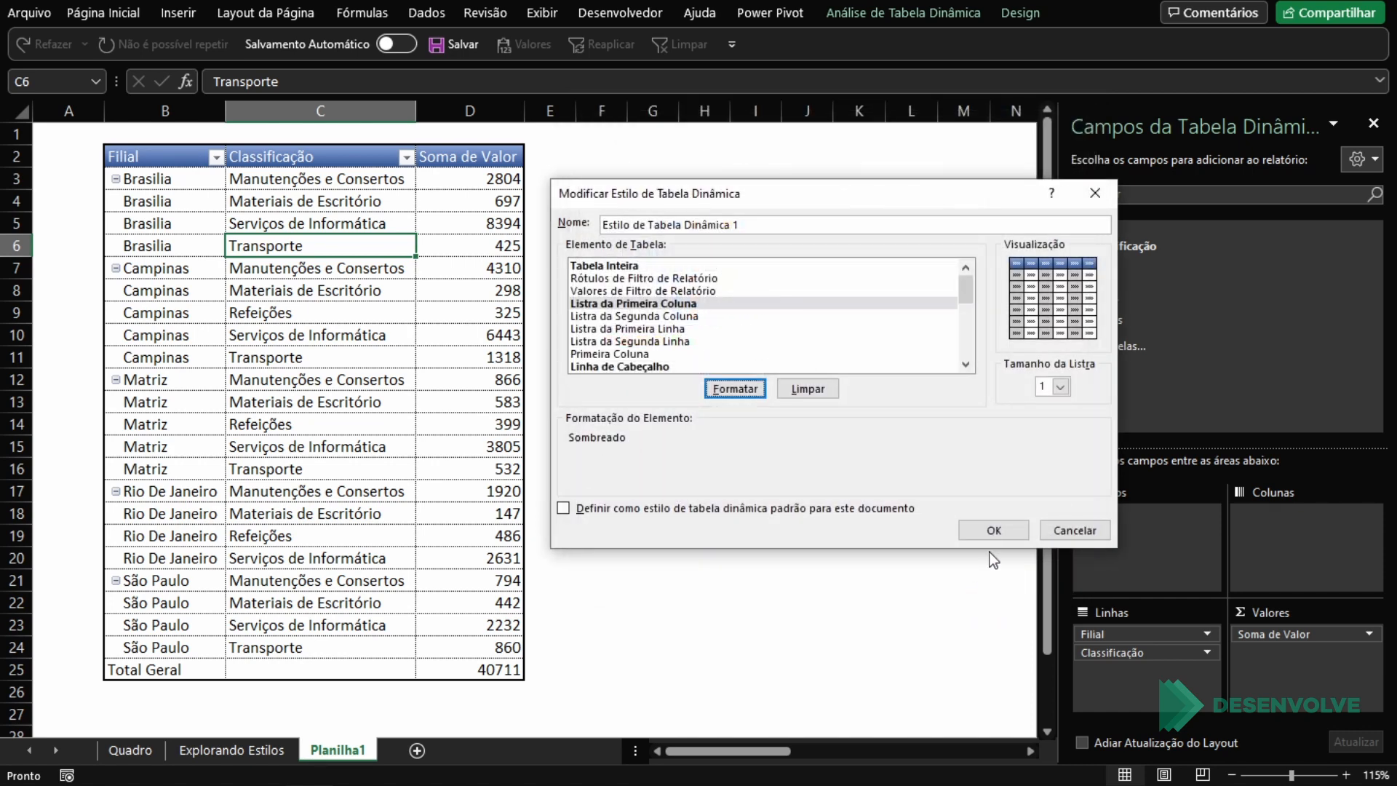
pyautogui.click(993, 527)
# Step: Try moving the Filial field in the Linhas area and undo the last changes
pyautogui.click(998, 13)
pyautogui.moveTo(1154, 633)
pyautogui.mouseDown()
pyautogui.moveTo(1266, 593)
pyautogui.moveTo(1276, 556)
pyautogui.moveTo(1129, 629)
pyautogui.mouseUp()
pyautogui.hotkey('ctrl', 'z')
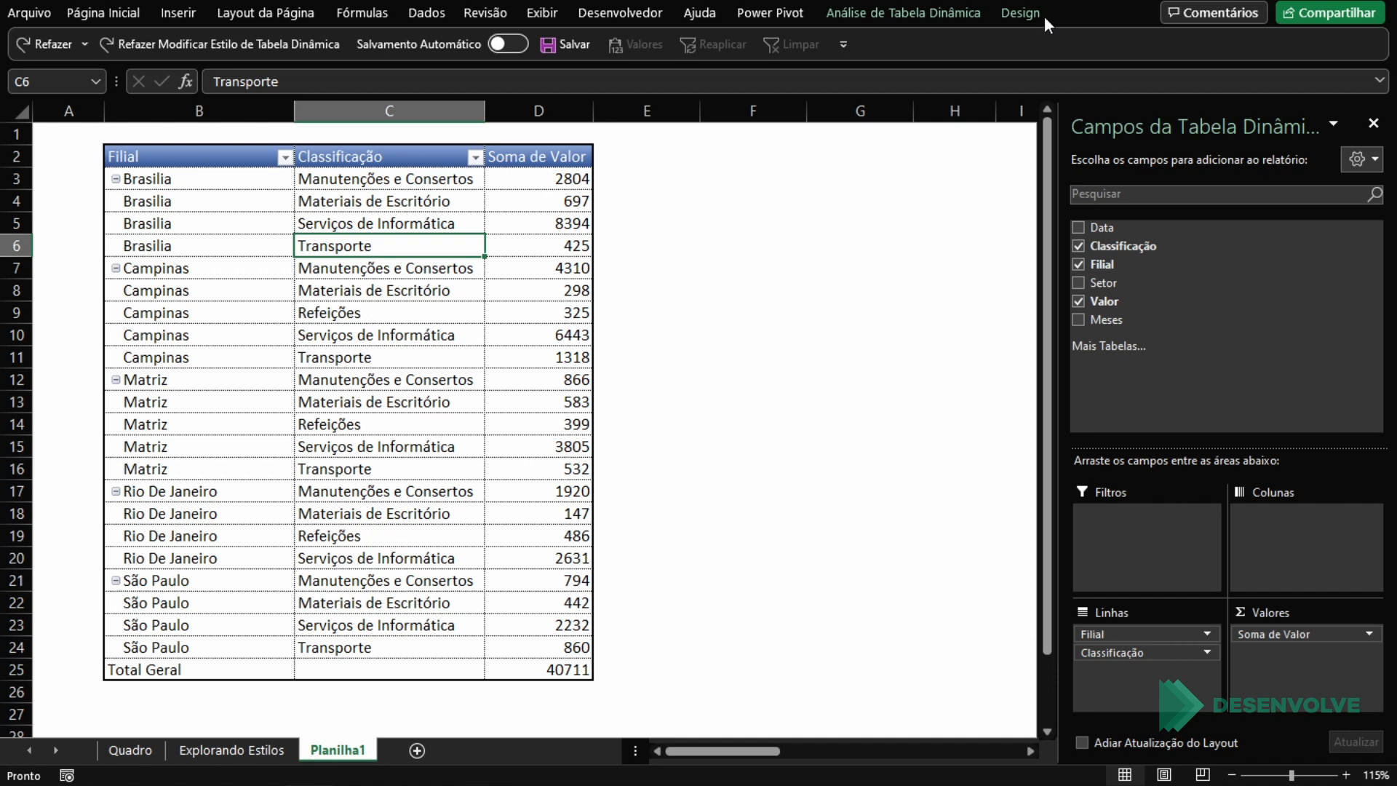
# Step: Reopen the custom style for modification and clear the formatting of its Listra da Primeira Coluna element
pyautogui.click(1020, 16)
pyautogui.rightClick(558, 71)
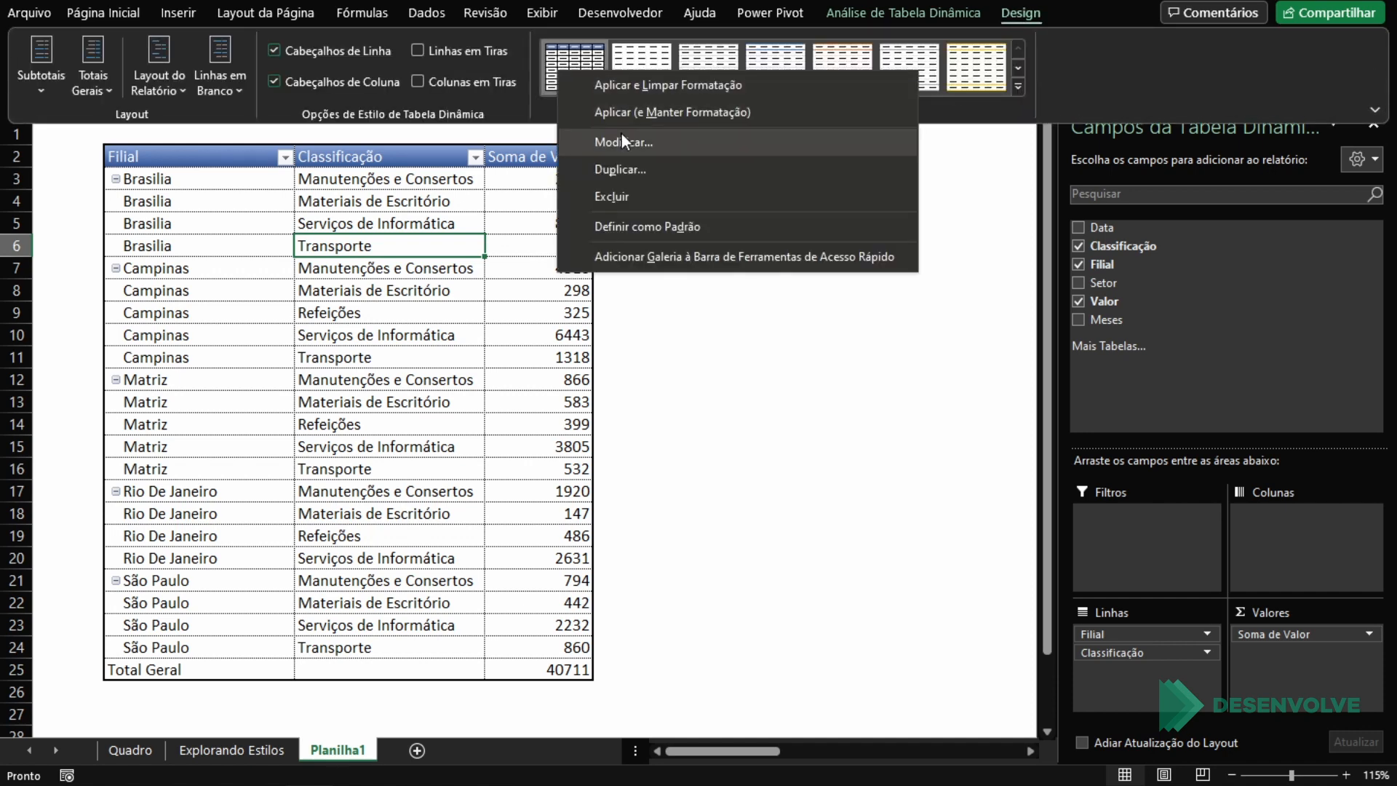
pyautogui.click(624, 140)
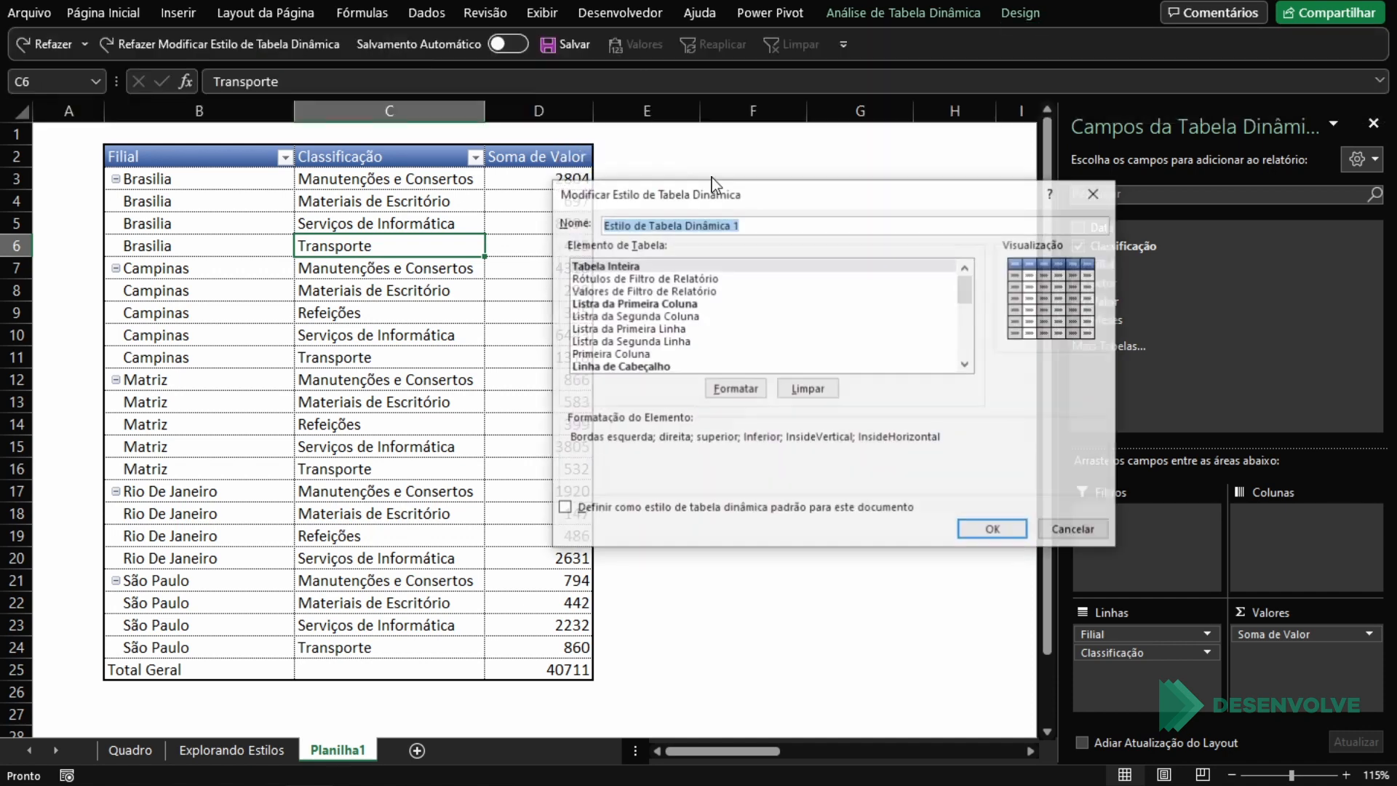
pyautogui.click(685, 304)
pyautogui.click(715, 355)
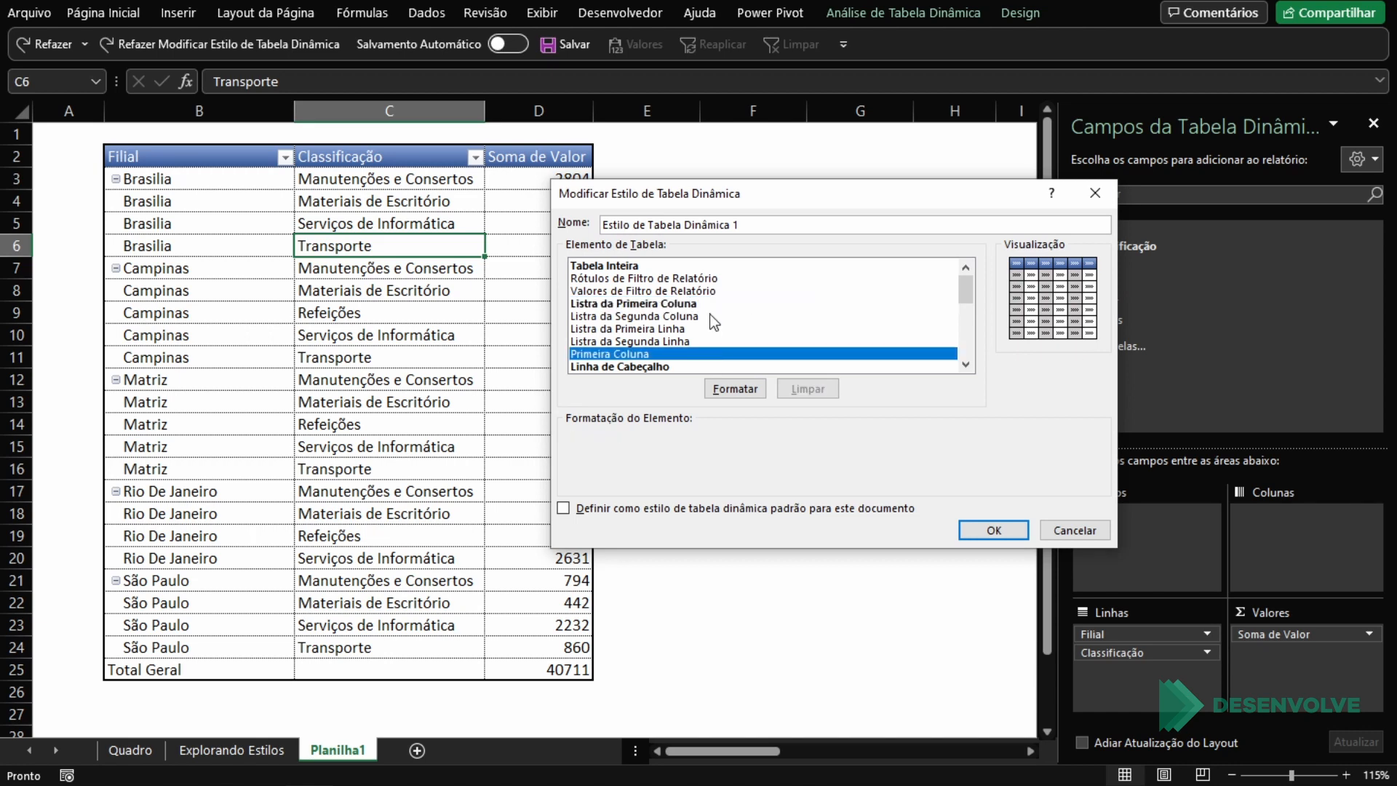
pyautogui.click(649, 265)
pyautogui.click(645, 366)
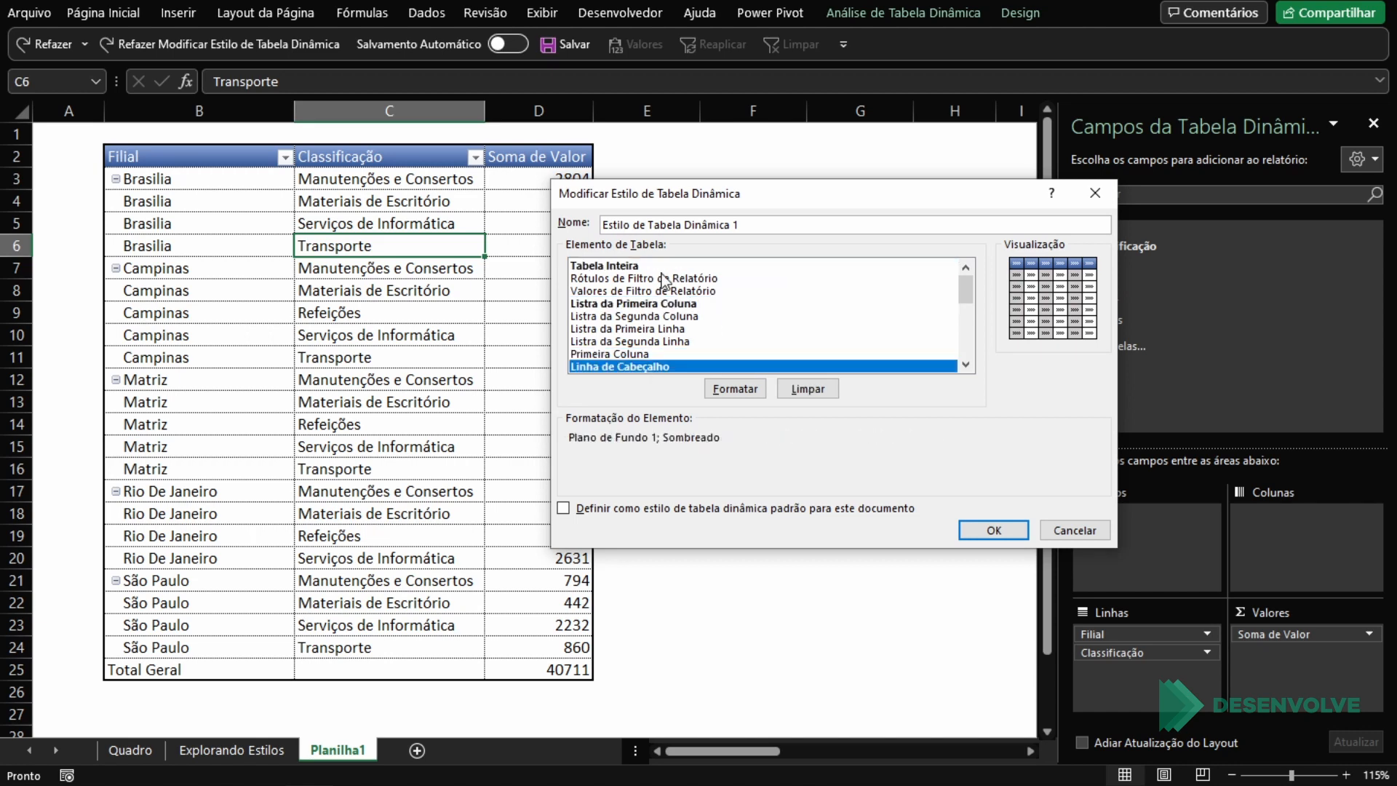
pyautogui.click(658, 291)
pyautogui.click(663, 304)
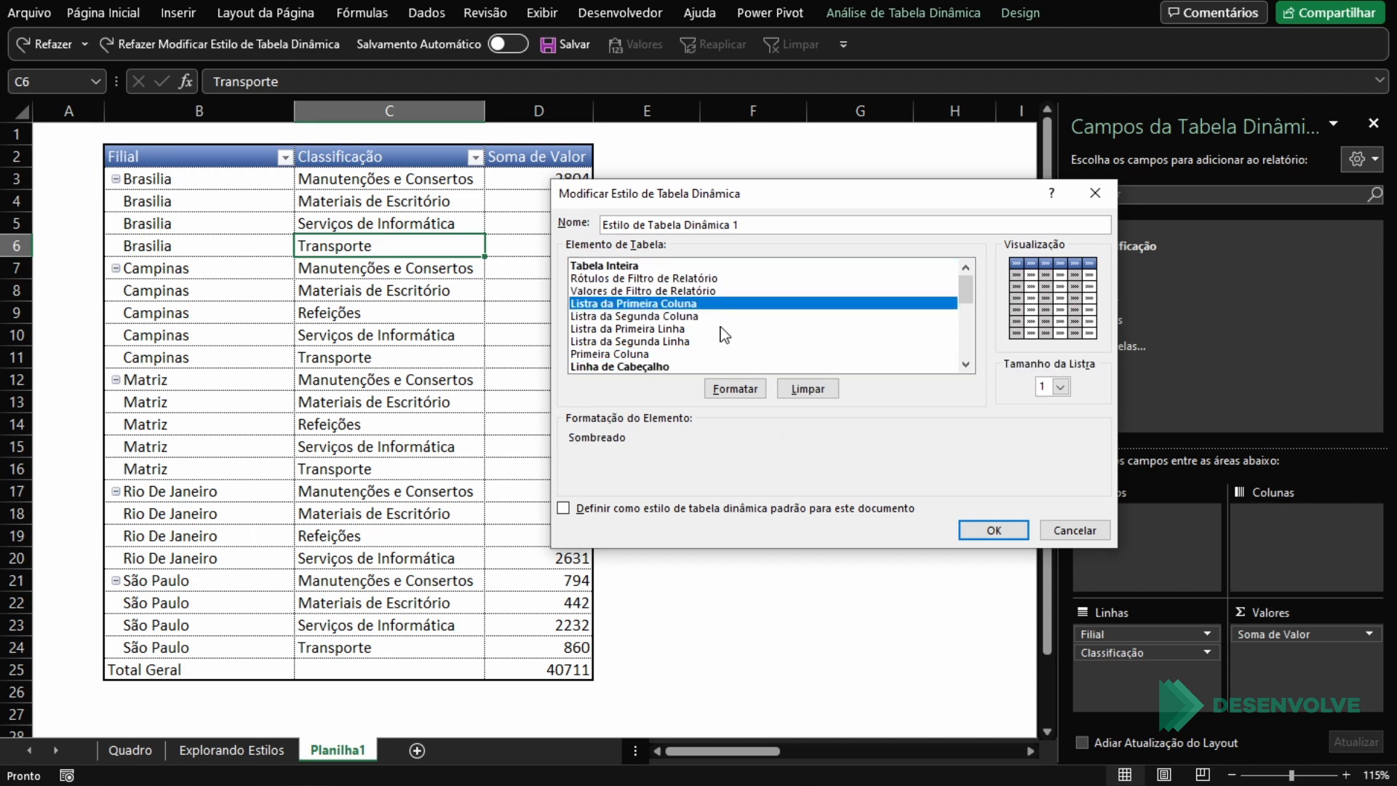
pyautogui.click(807, 390)
# Step: Fill the Subtítulo de Linha 1 element with light grey, save the style and check the Filial cells
pyautogui.scroll(-5, 732, 304)
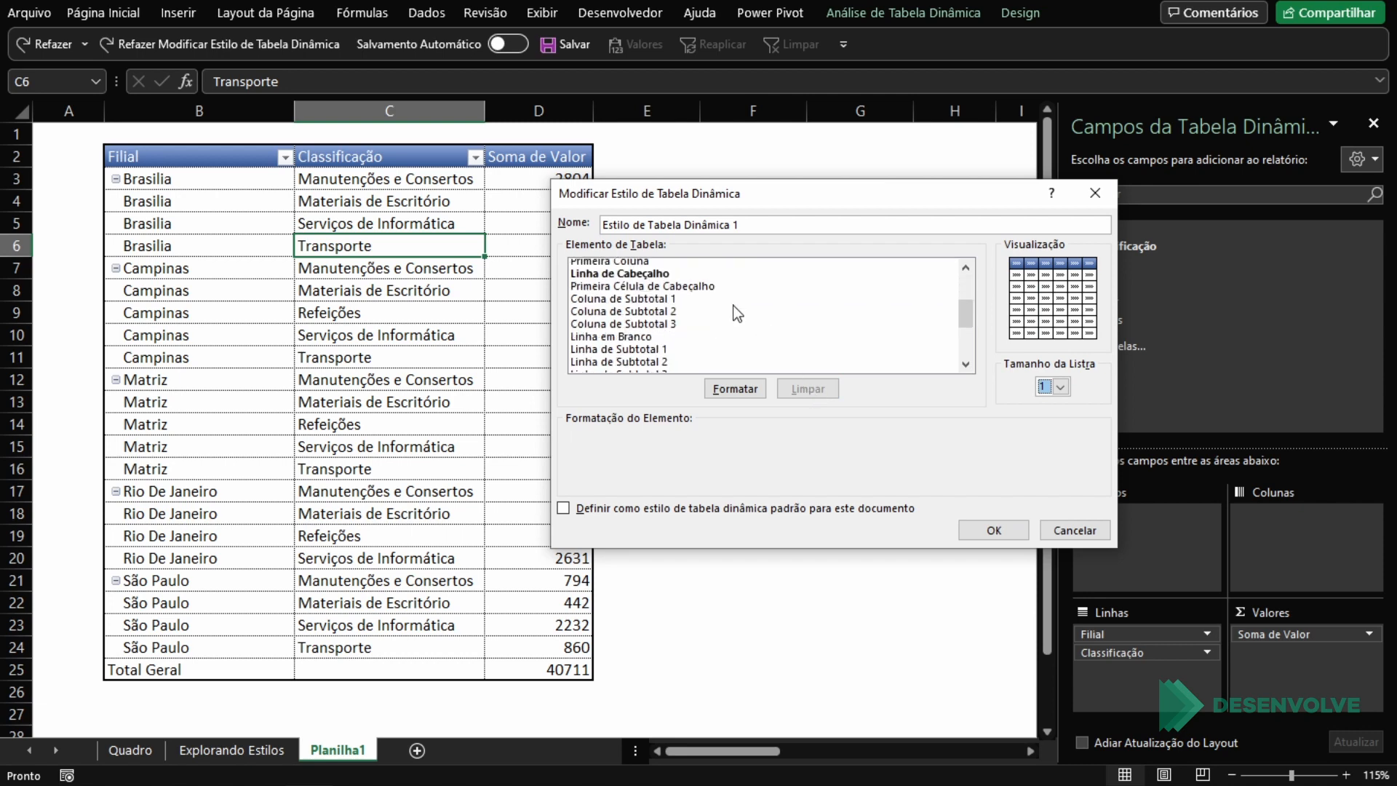
pyautogui.click(629, 318)
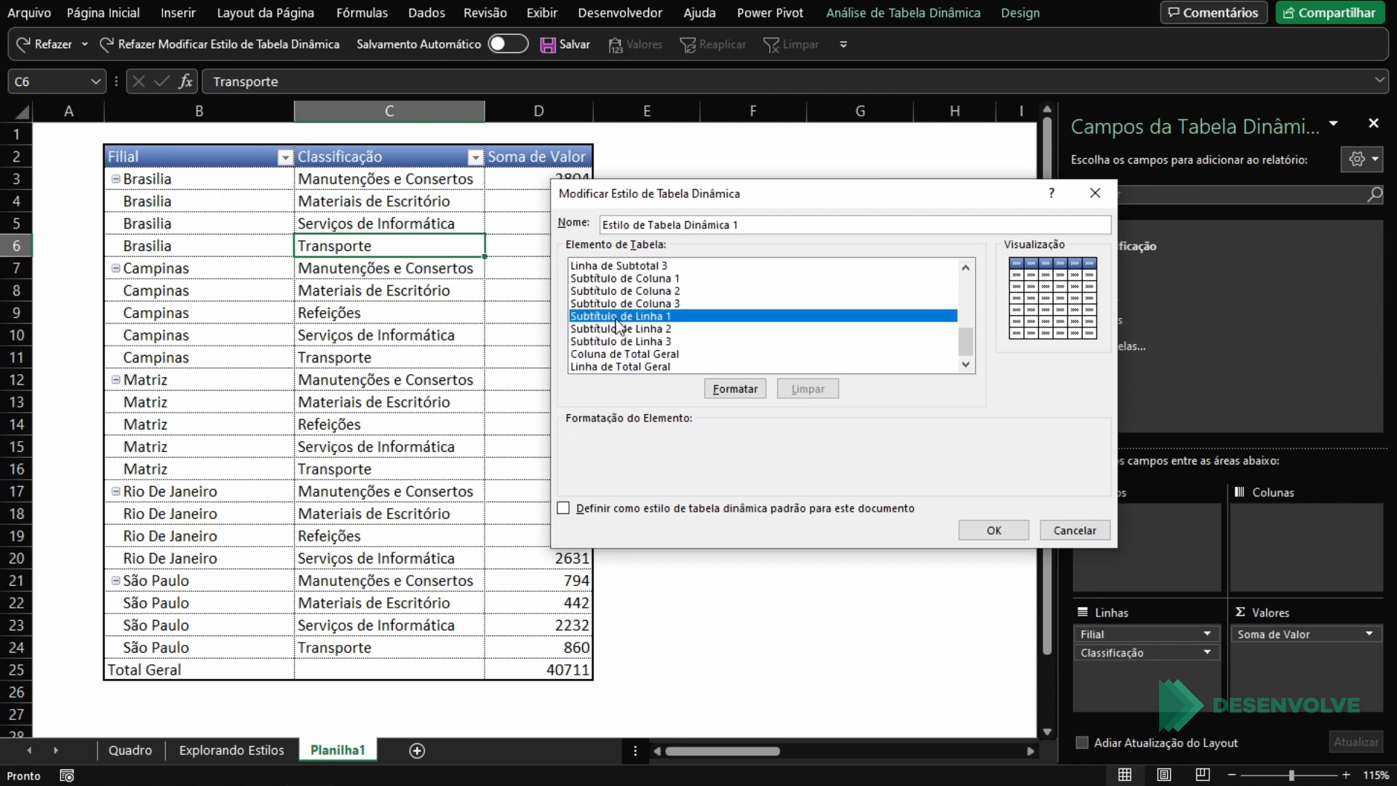
pyautogui.click(748, 389)
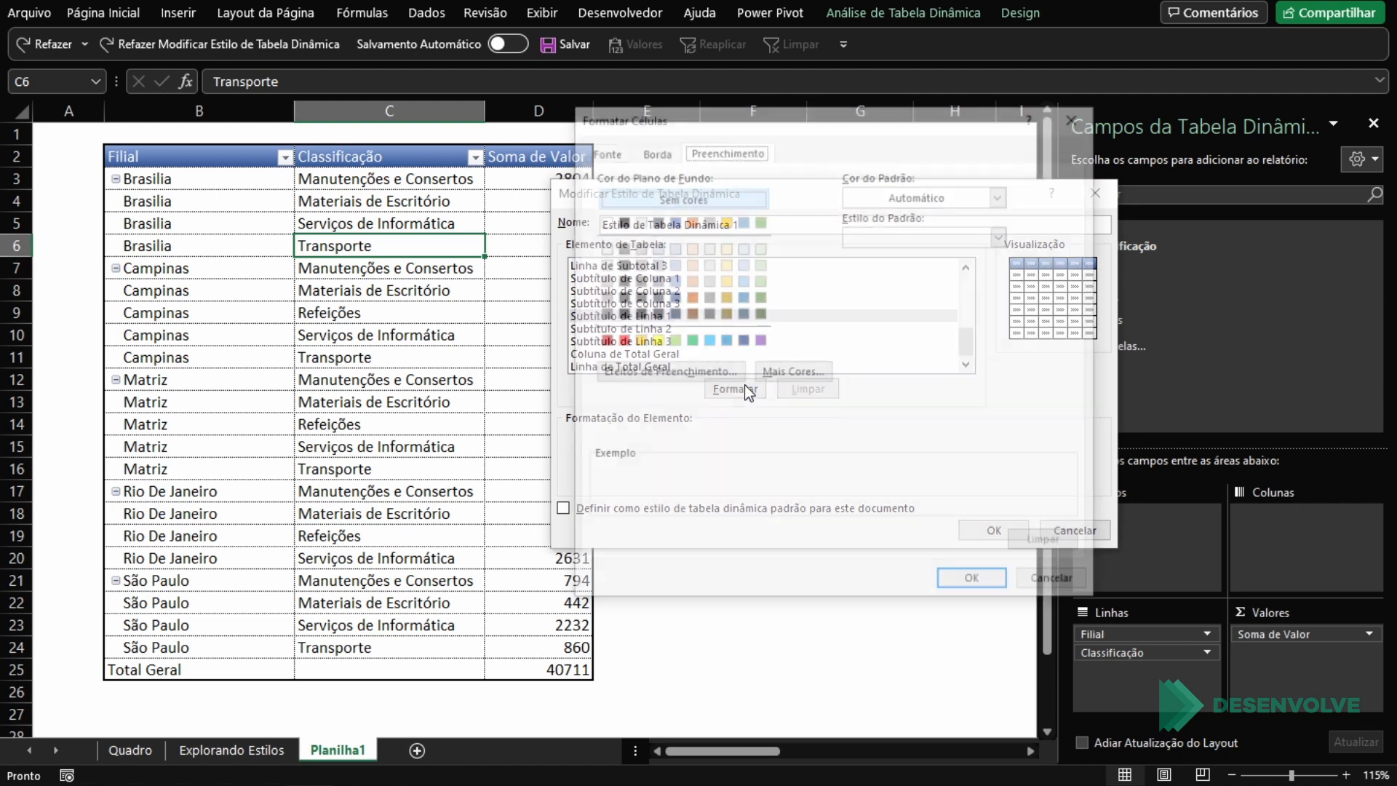
pyautogui.click(636, 247)
pyautogui.click(955, 580)
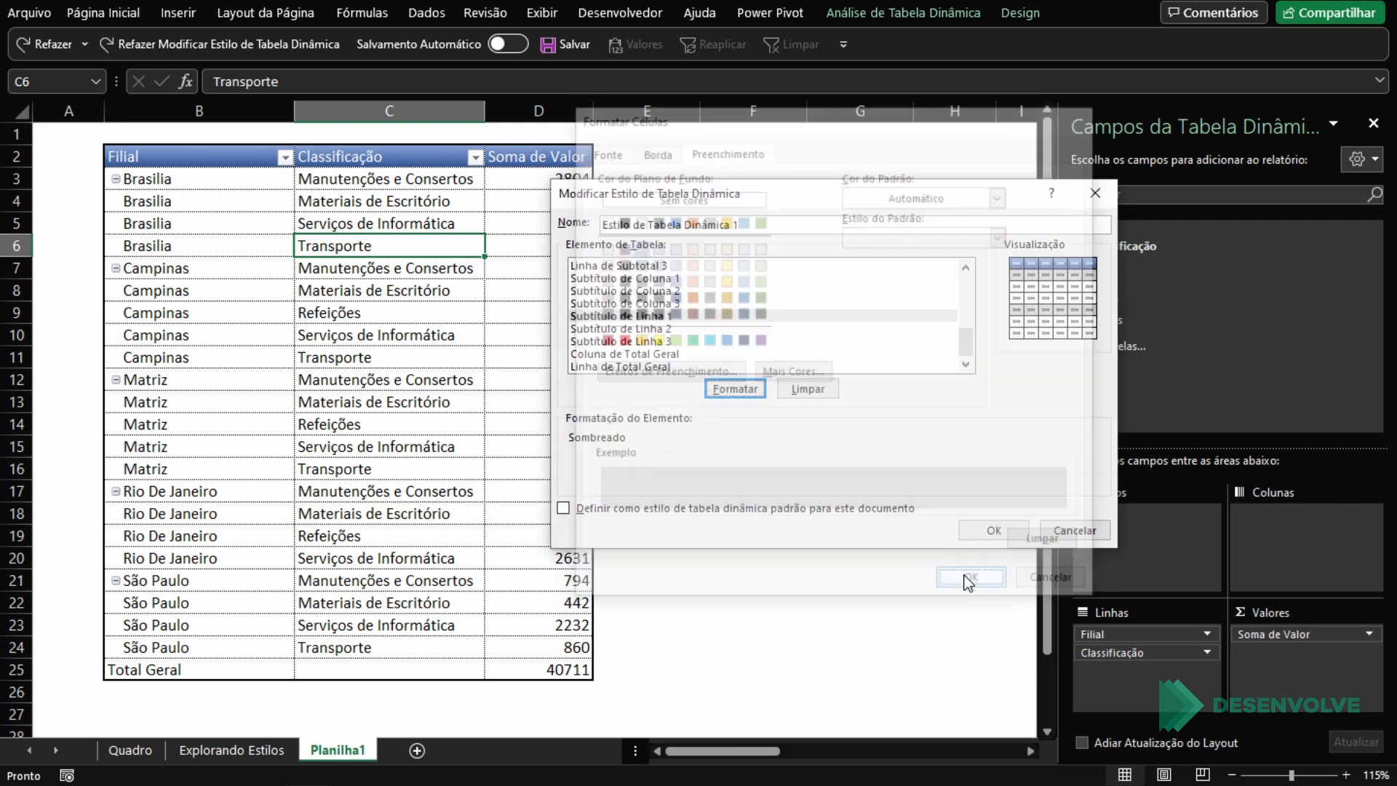
pyautogui.click(979, 532)
pyautogui.click(263, 355)
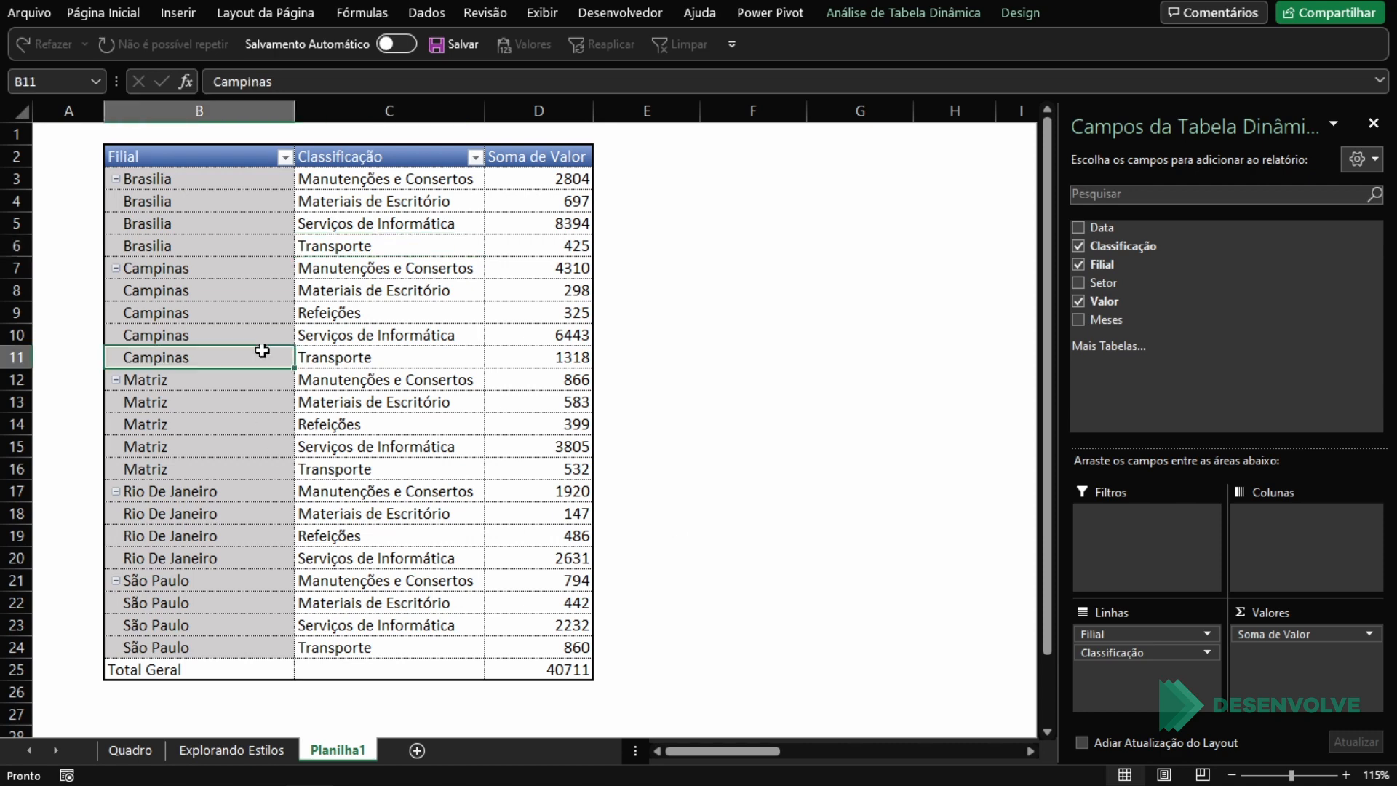
pyautogui.click(268, 170)
pyautogui.click(372, 251)
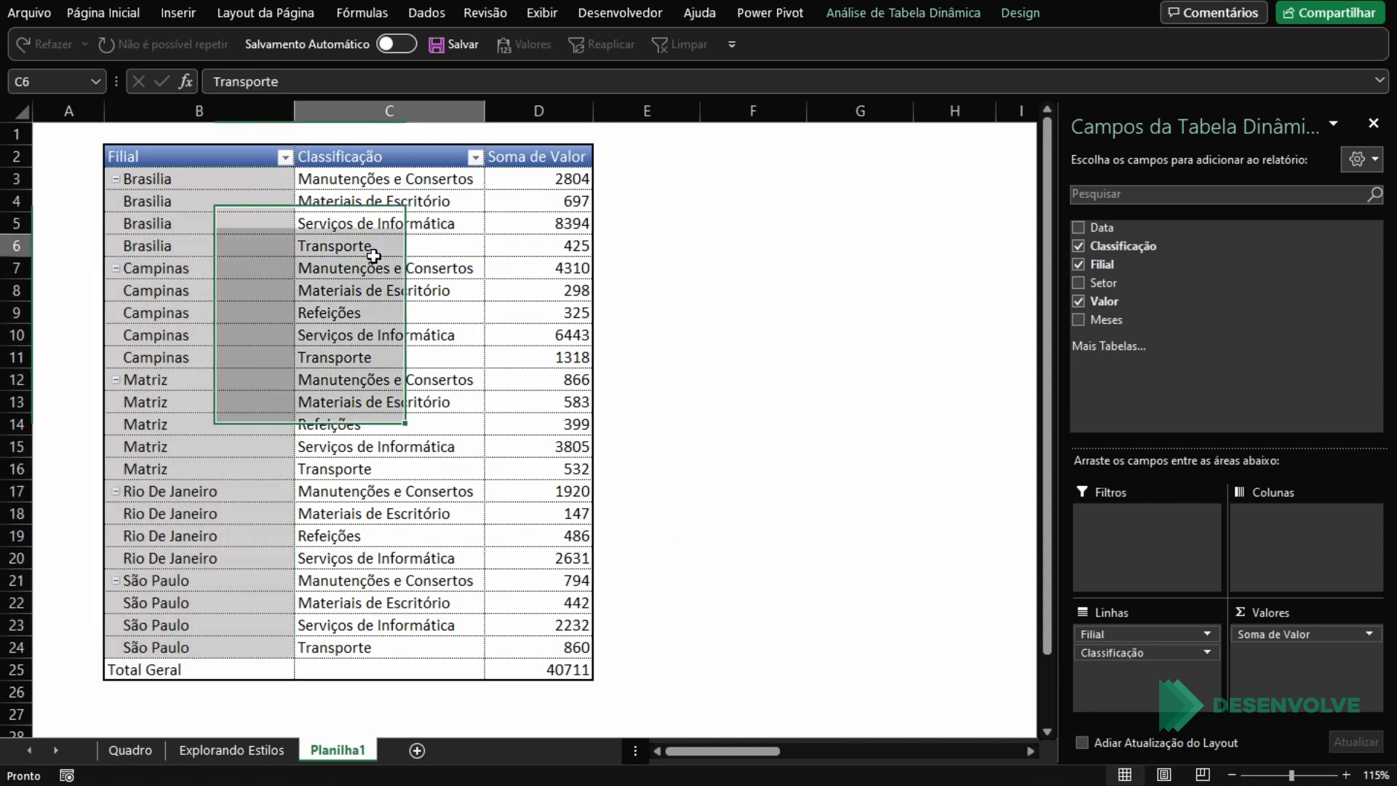
# Step: Reopen the custom PivotTable style for modification, clear the formatting of its Subtítulo de Linha 1 element and save the style
pyautogui.click(1009, 15)
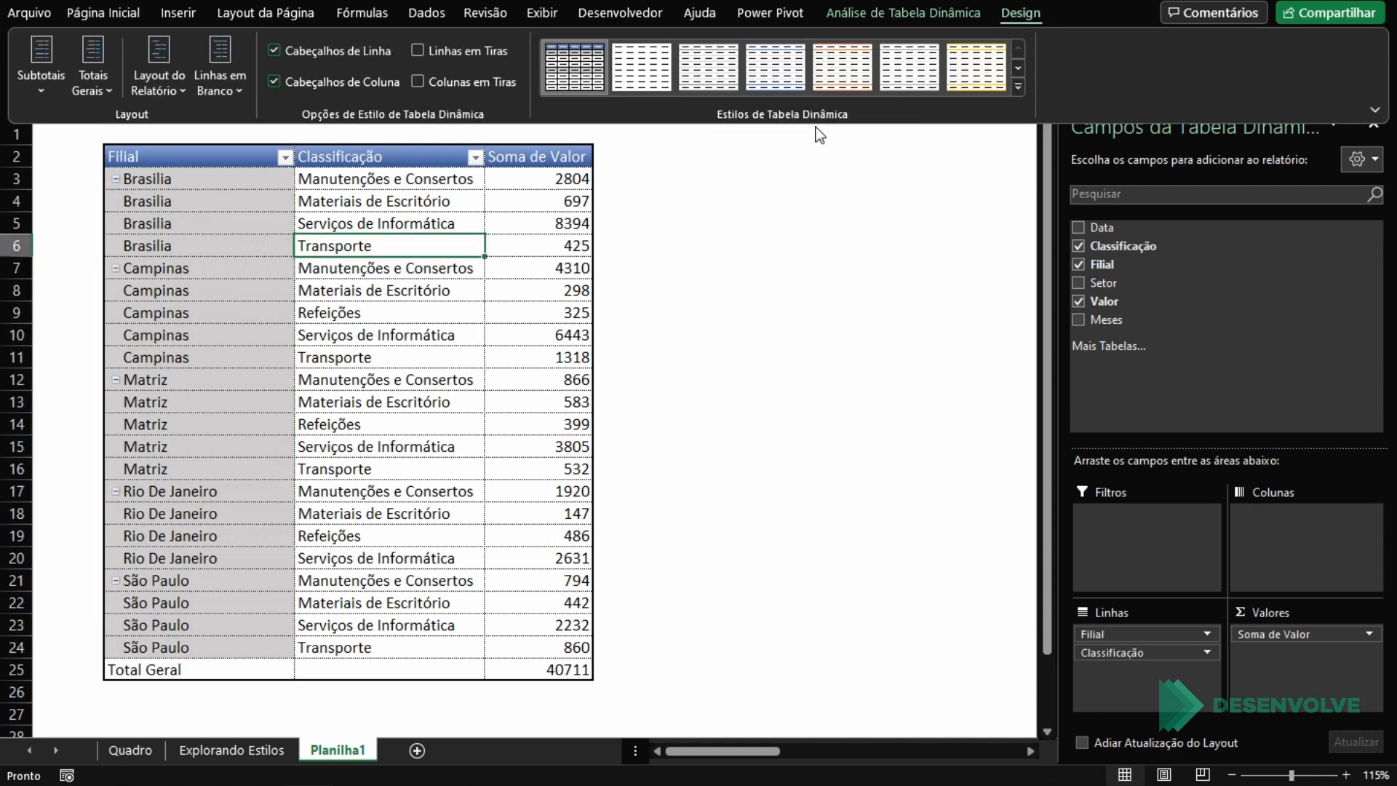
pyautogui.rightClick(582, 66)
pyautogui.click(626, 123)
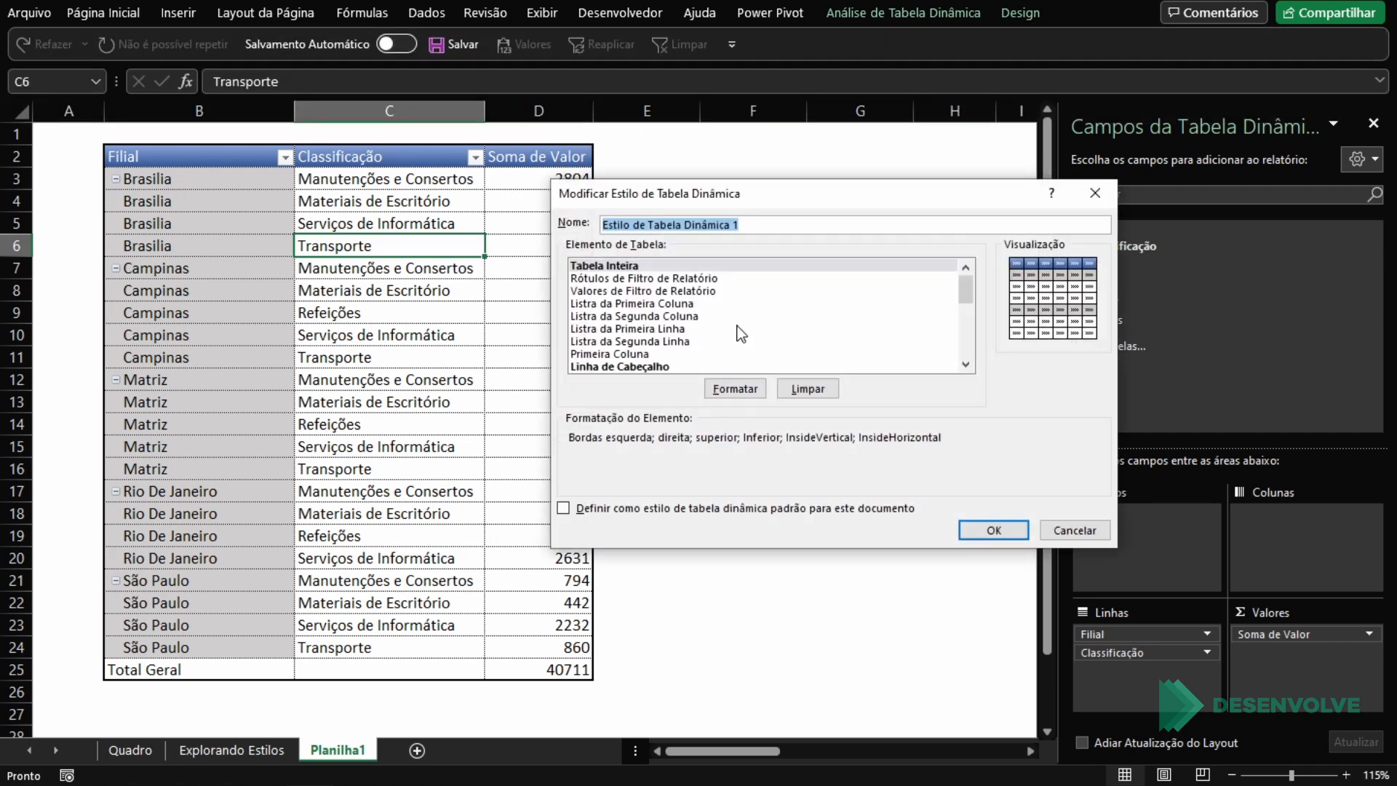
pyautogui.scroll(-5, 740, 334)
pyautogui.scroll(3, 728, 338)
pyautogui.scroll(-2, 687, 339)
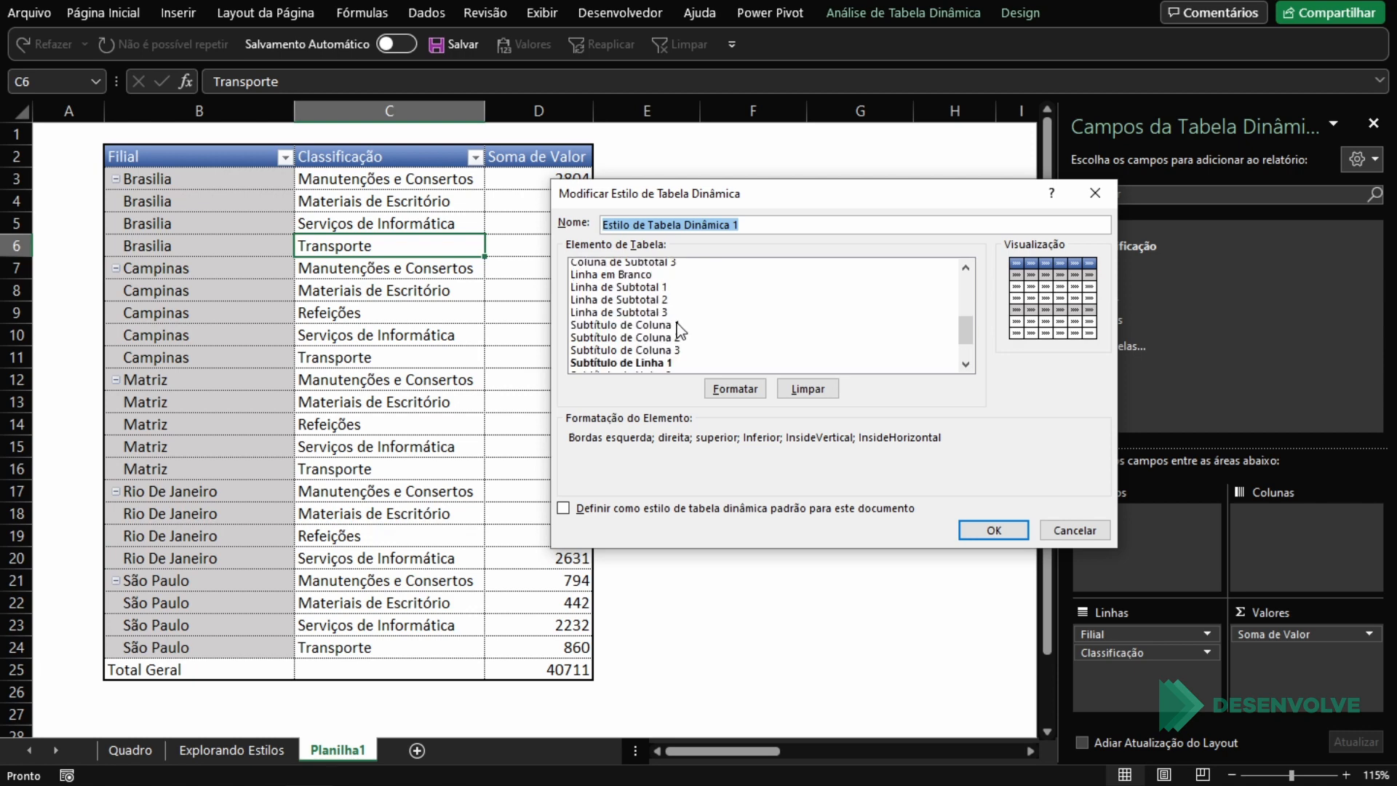
pyautogui.click(633, 355)
pyautogui.scroll(-2, 665, 335)
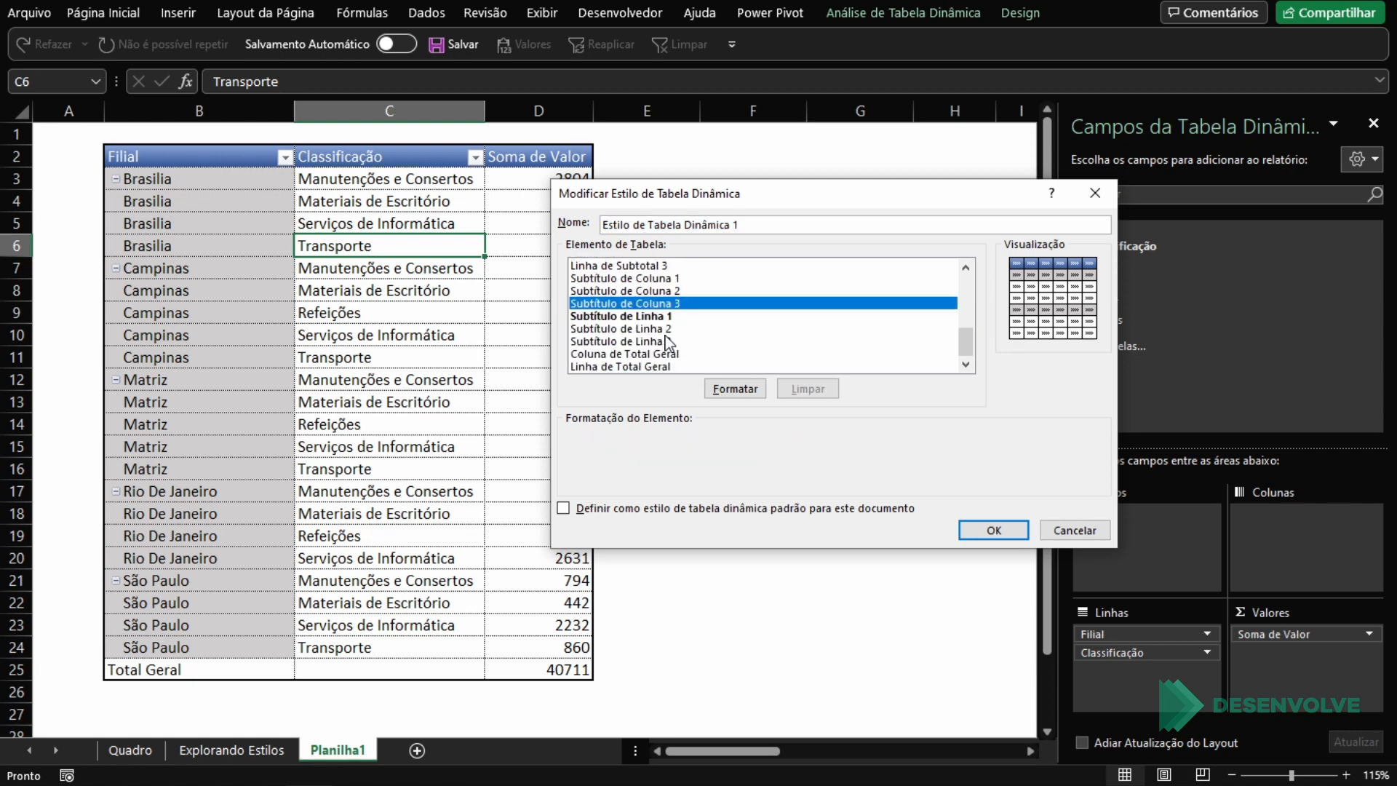
pyautogui.click(662, 316)
pyautogui.click(992, 525)
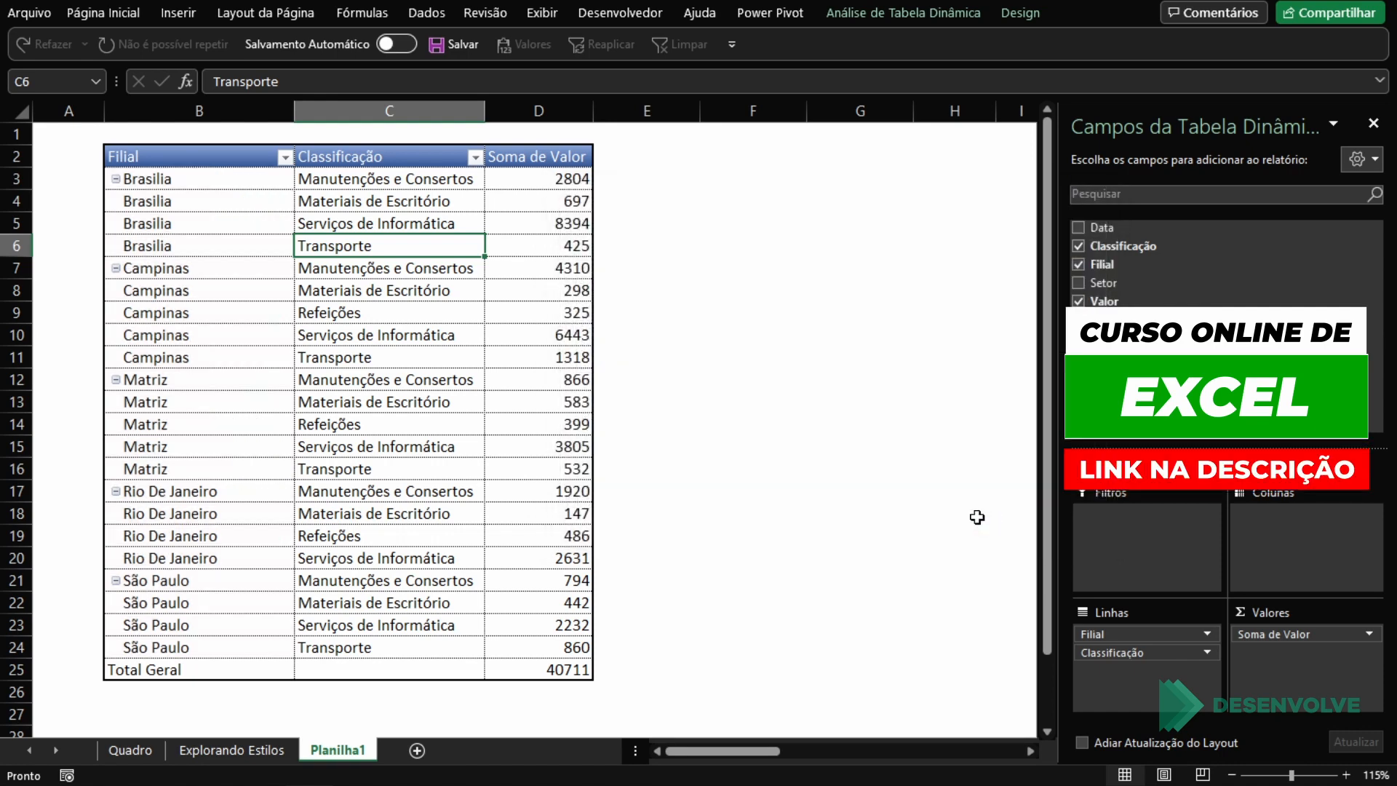
pyautogui.click(415, 321)
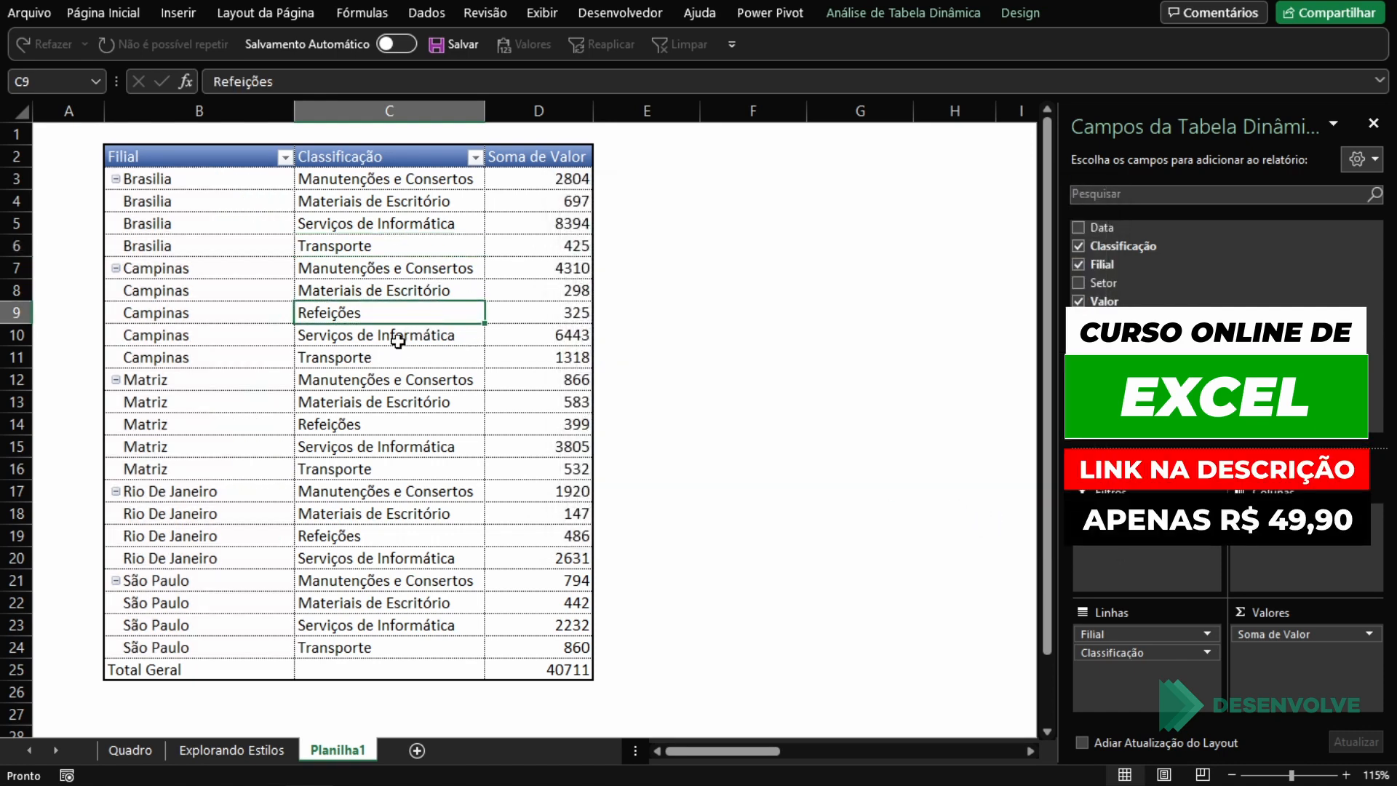
# Step: Modify the custom style again, giving its Linha de Total Geral element a double-line top border
pyautogui.click(186, 660)
pyautogui.moveTo(187, 667); pyautogui.dragTo(524, 660)
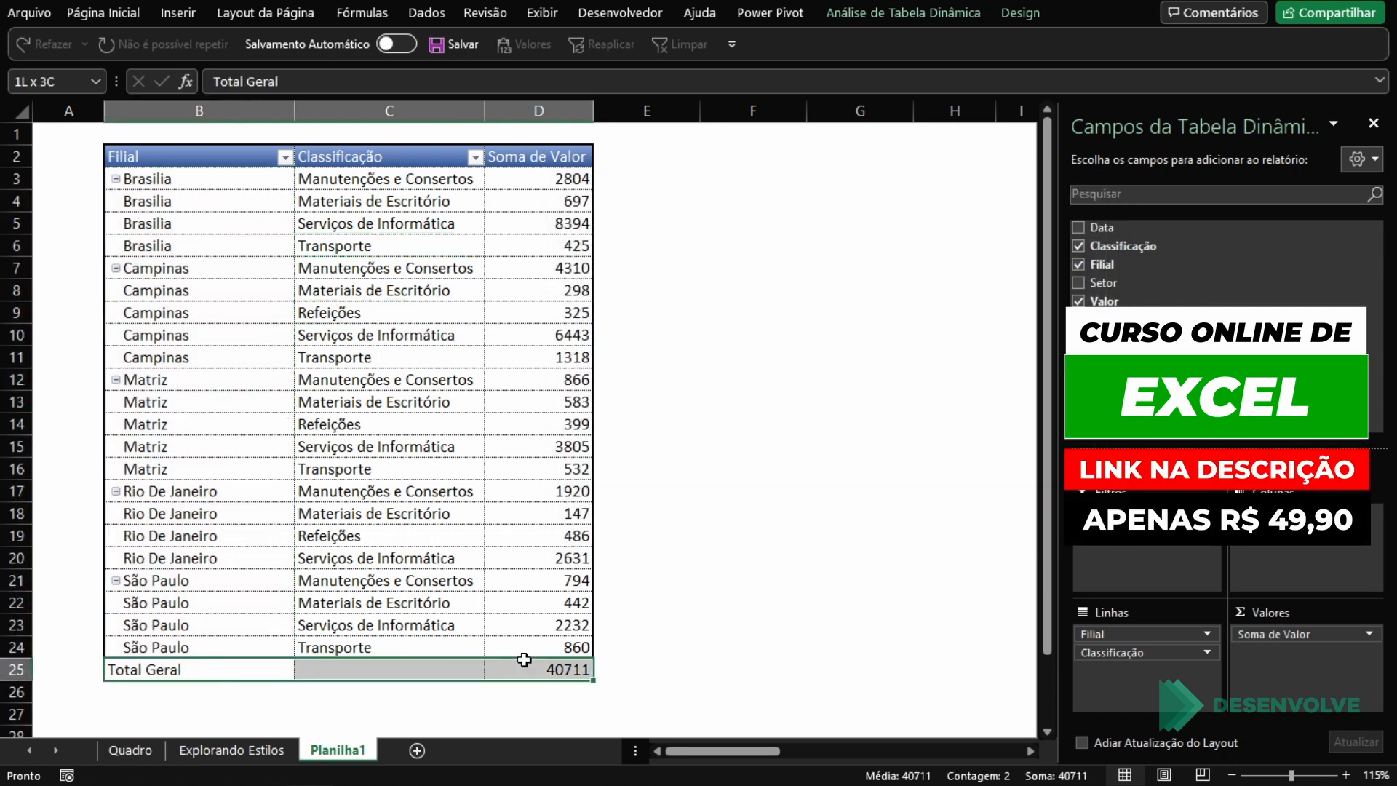
pyautogui.click(1019, 13)
pyautogui.rightClick(586, 46)
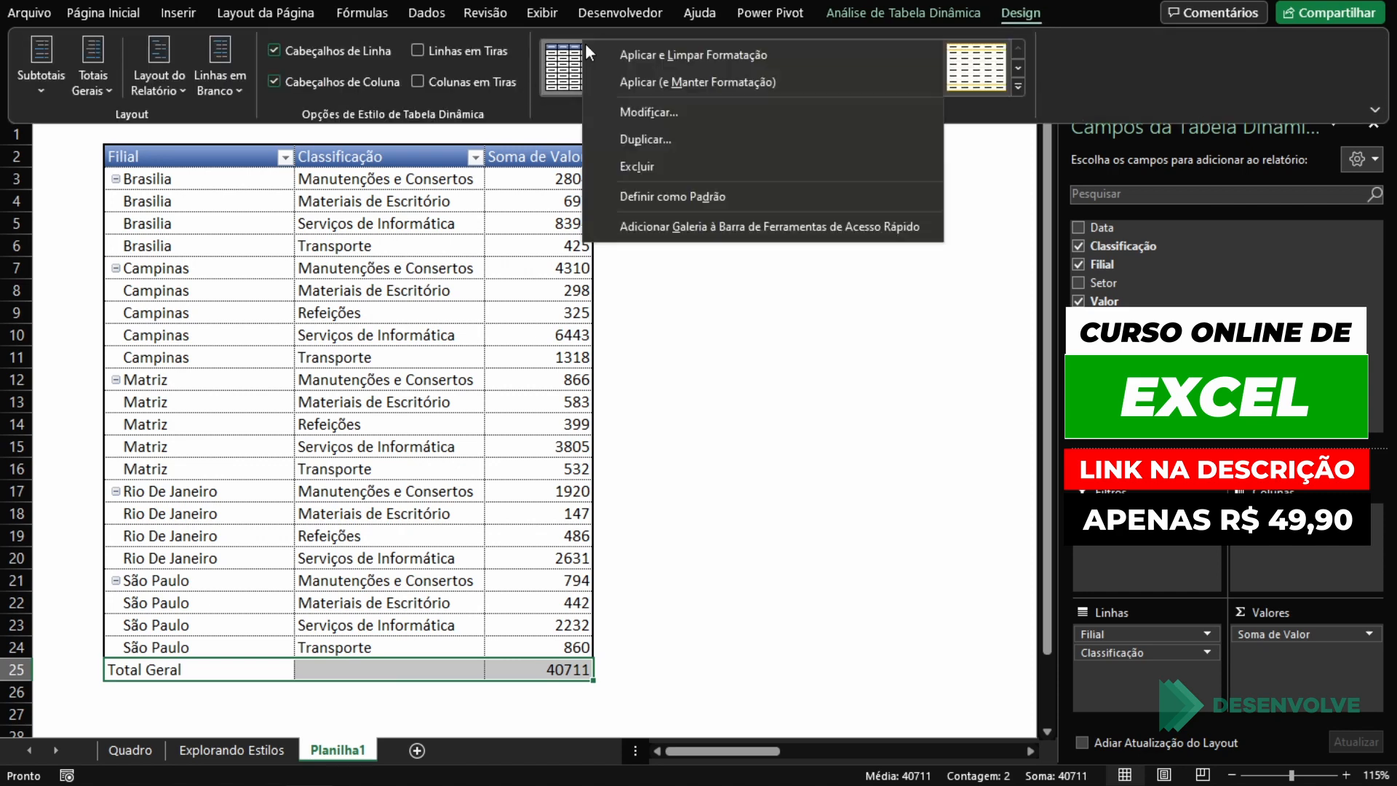
pyautogui.click(597, 114)
pyautogui.scroll(-5, 700, 295)
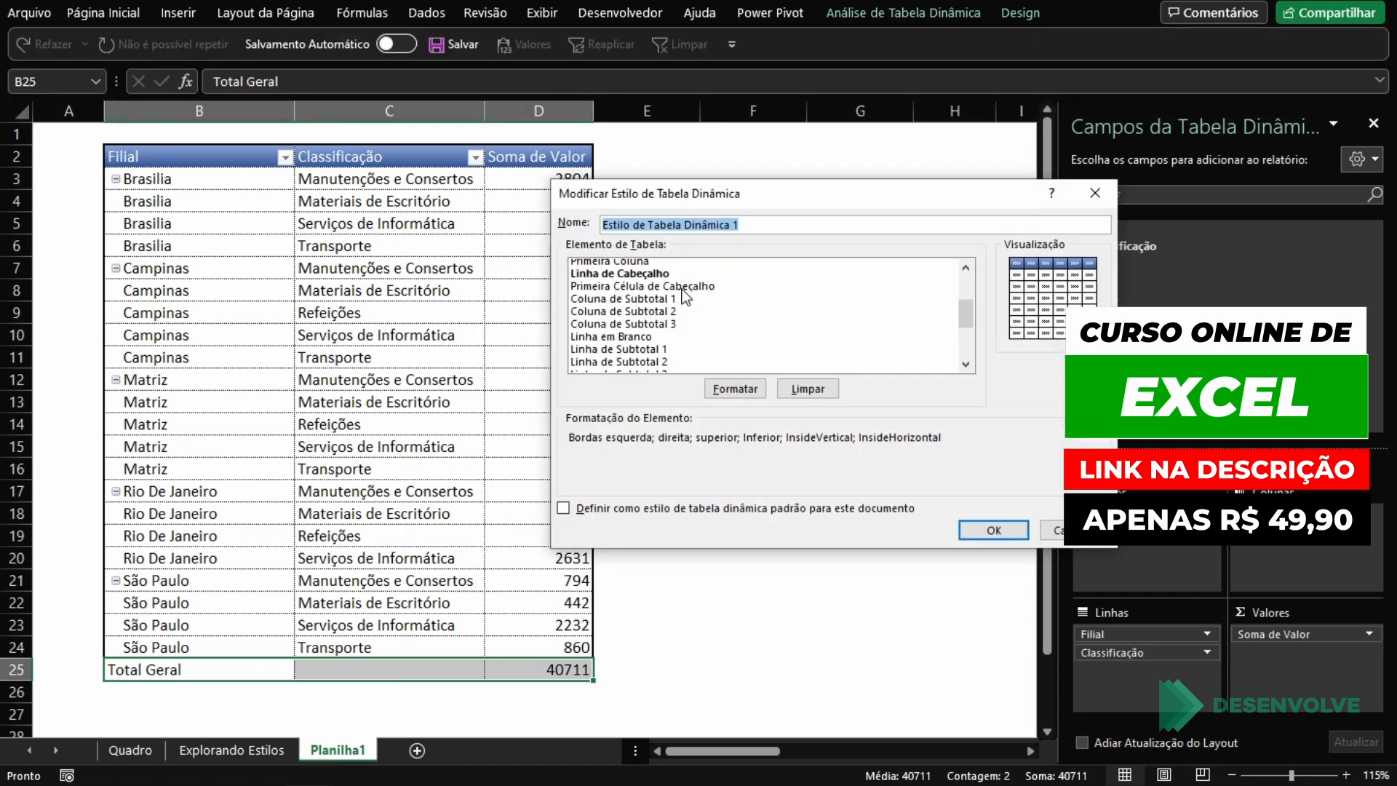
pyautogui.click(643, 364)
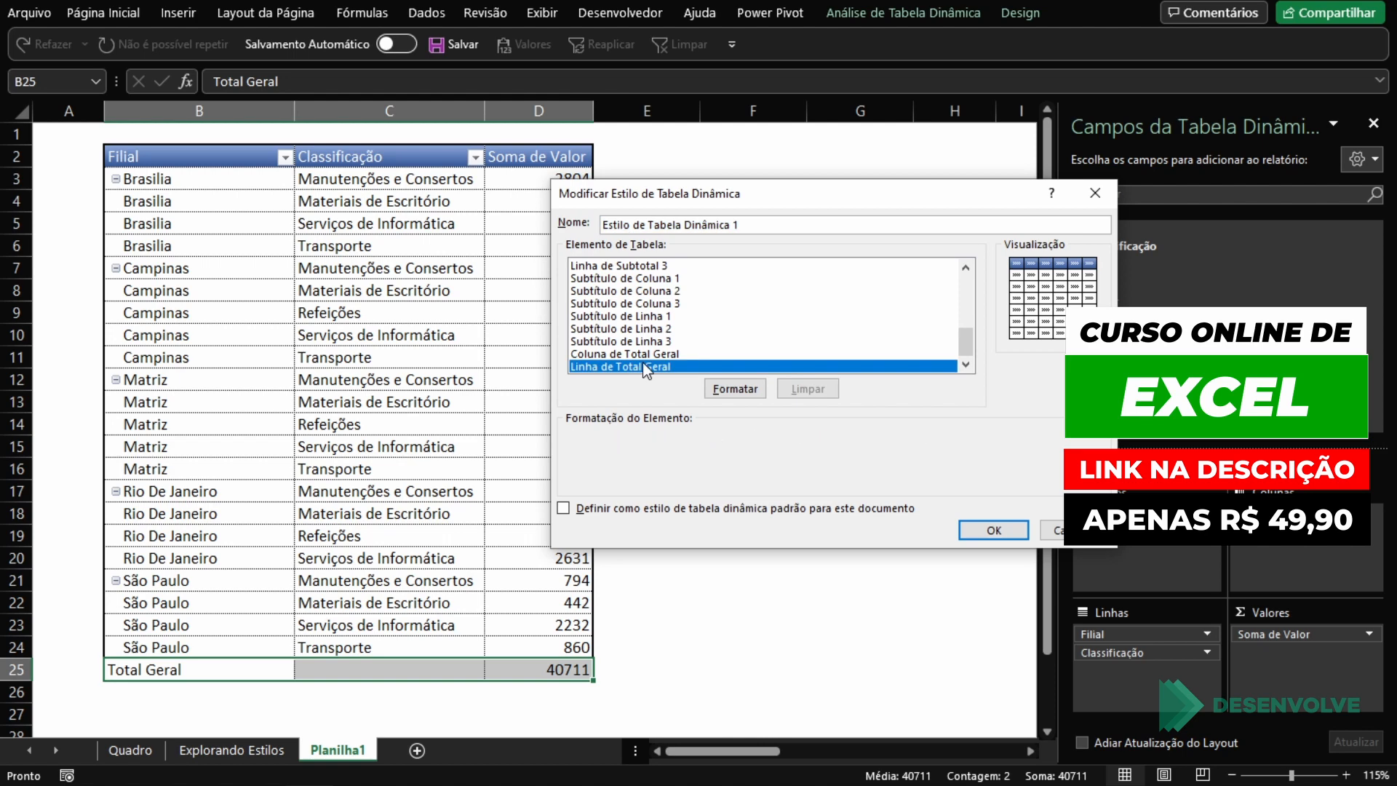
pyautogui.click(736, 390)
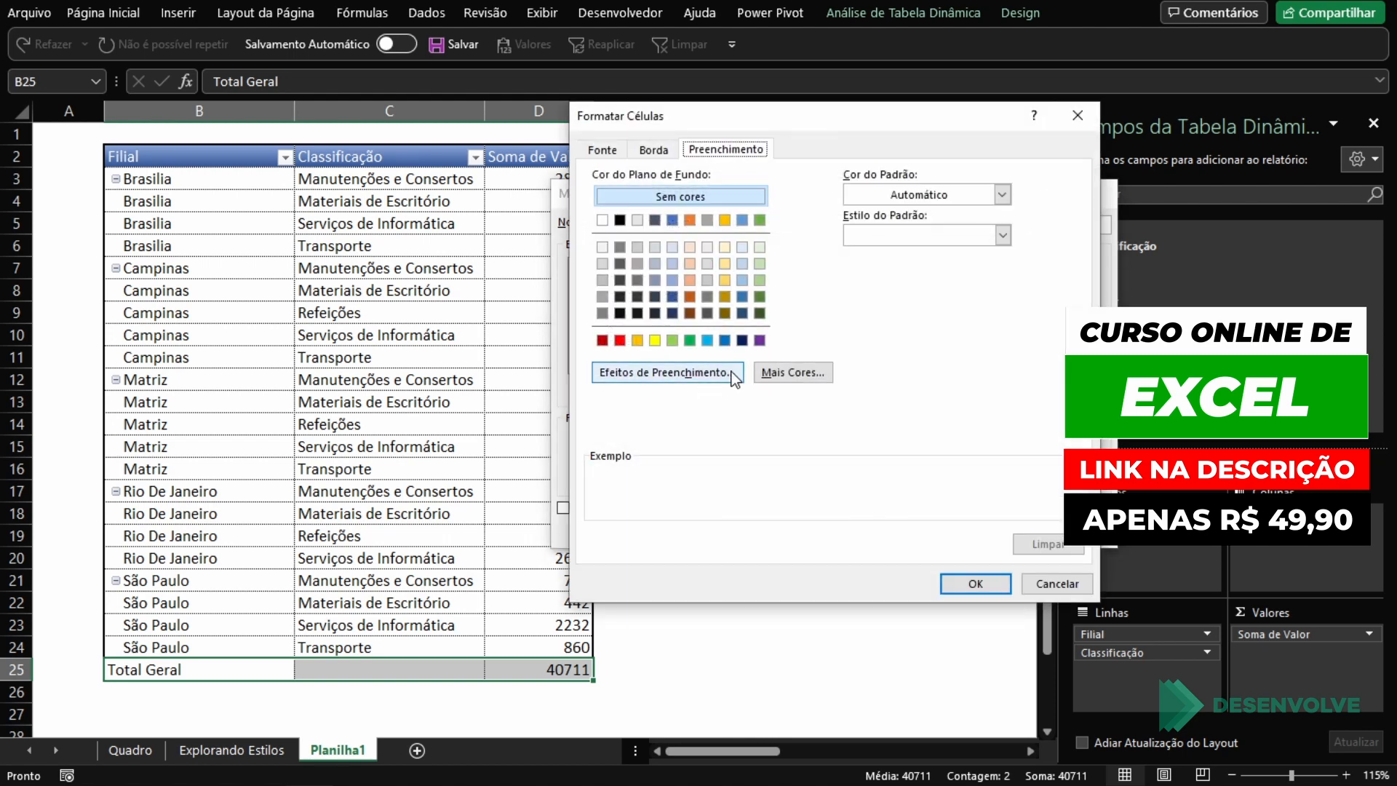
pyautogui.click(661, 154)
pyautogui.click(698, 307)
pyautogui.click(837, 279)
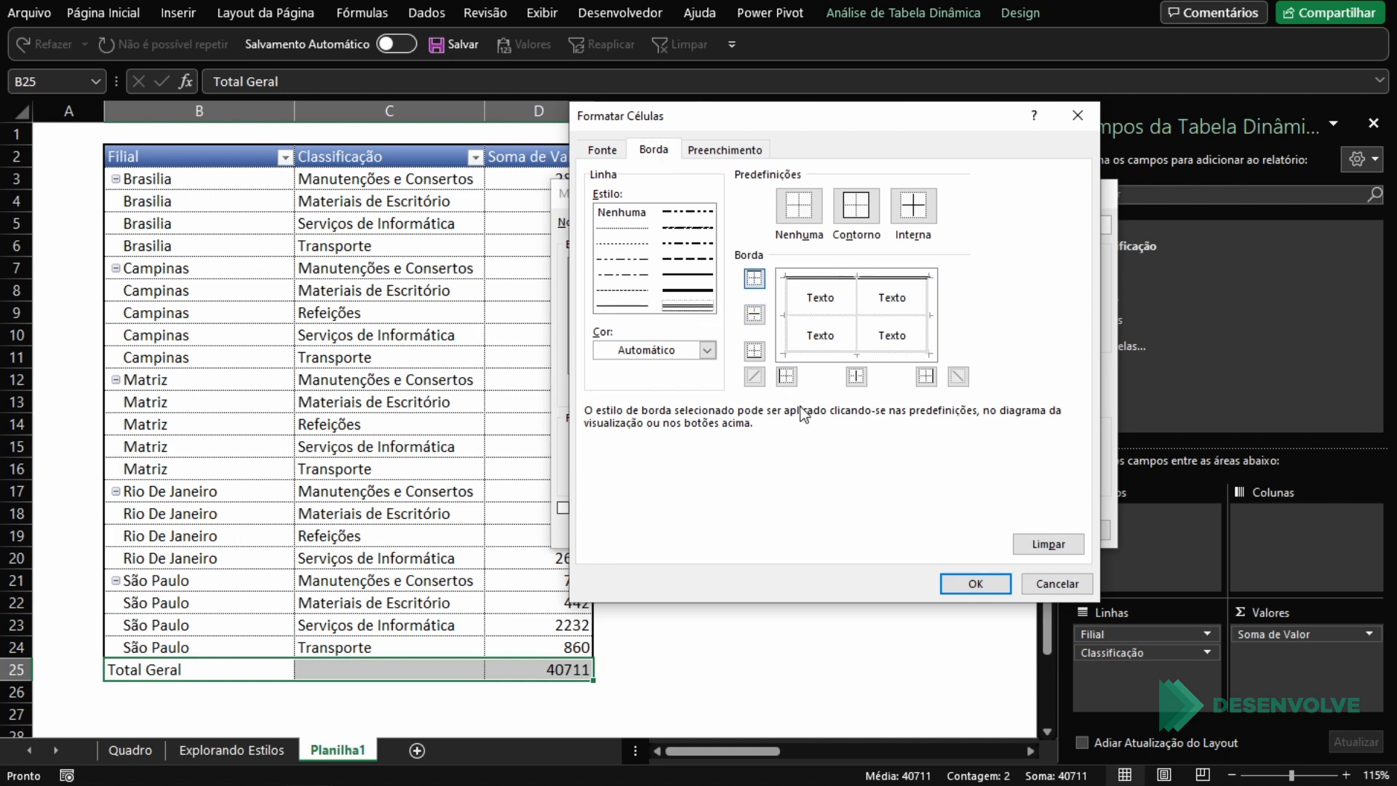
# Step: Fill the Linha de Total Geral element with a horizontal two-colour gradient from medium grey to near black
pyautogui.click(724, 150)
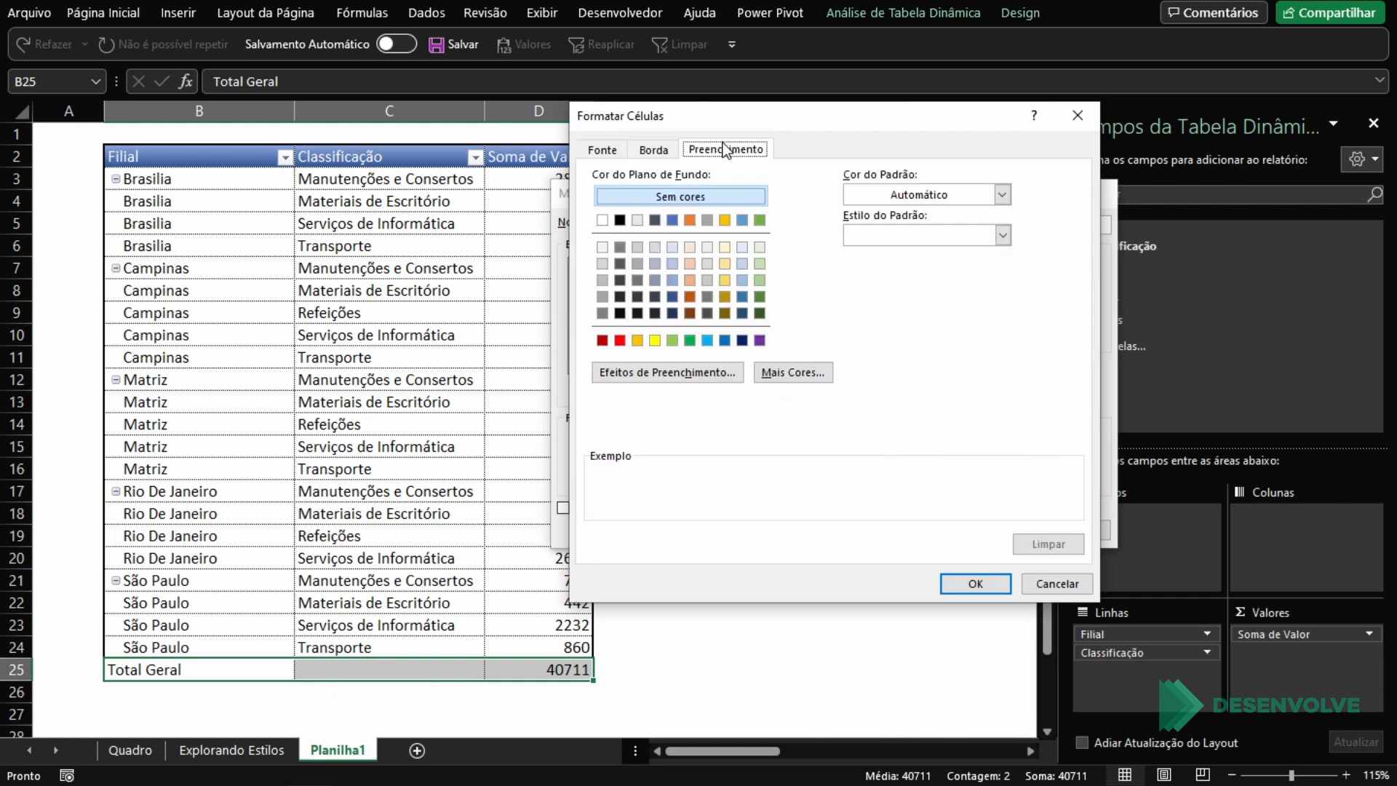
pyautogui.click(681, 372)
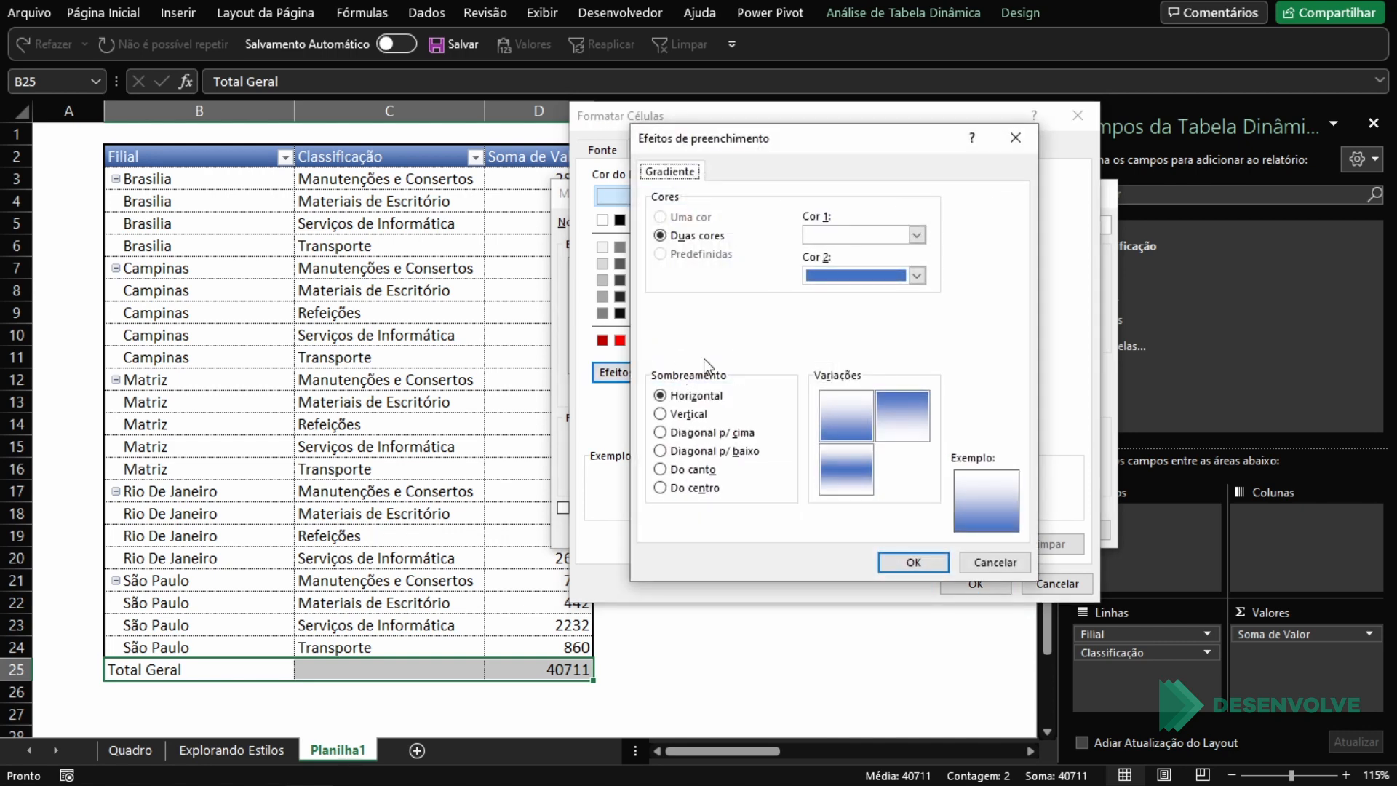
pyautogui.click(855, 235)
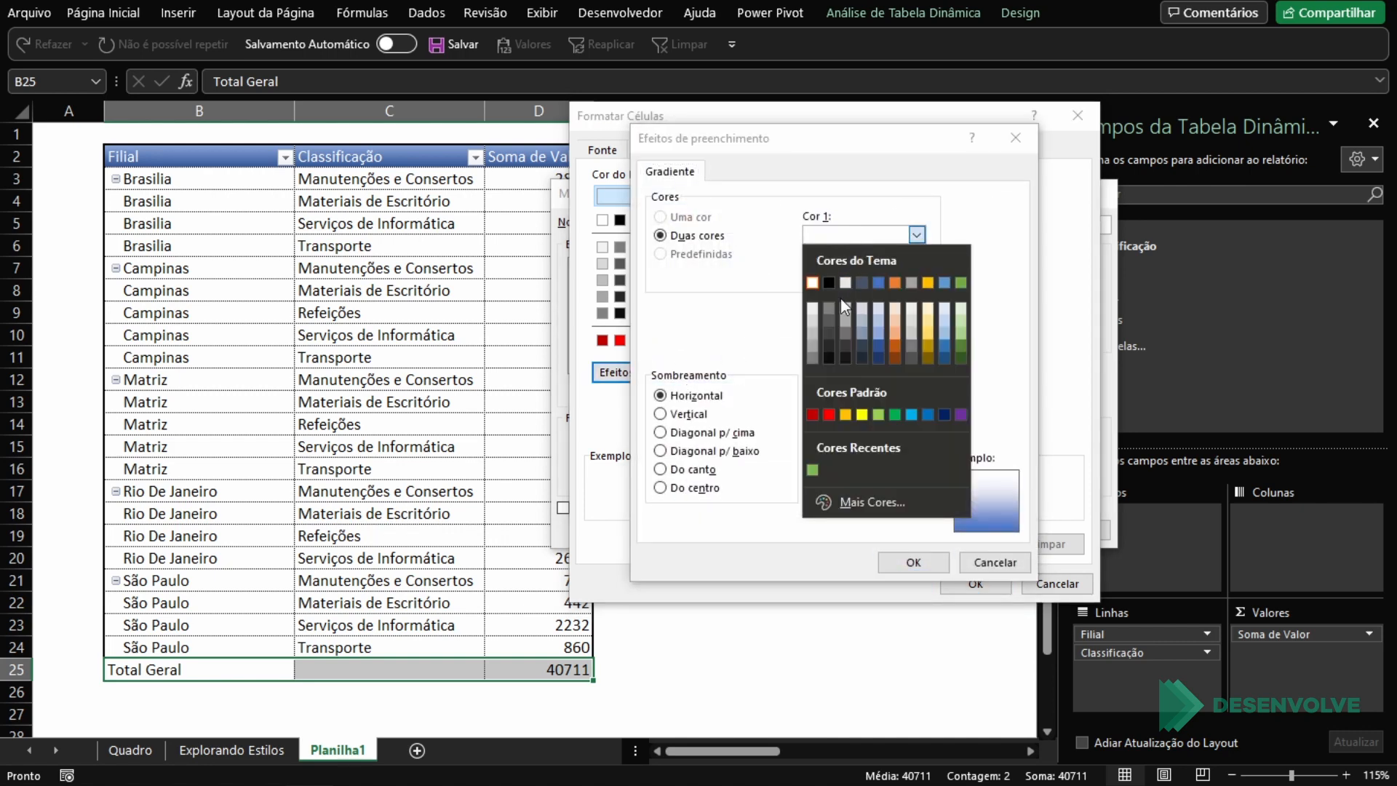
pyautogui.click(846, 342)
pyautogui.click(916, 275)
pyautogui.click(845, 387)
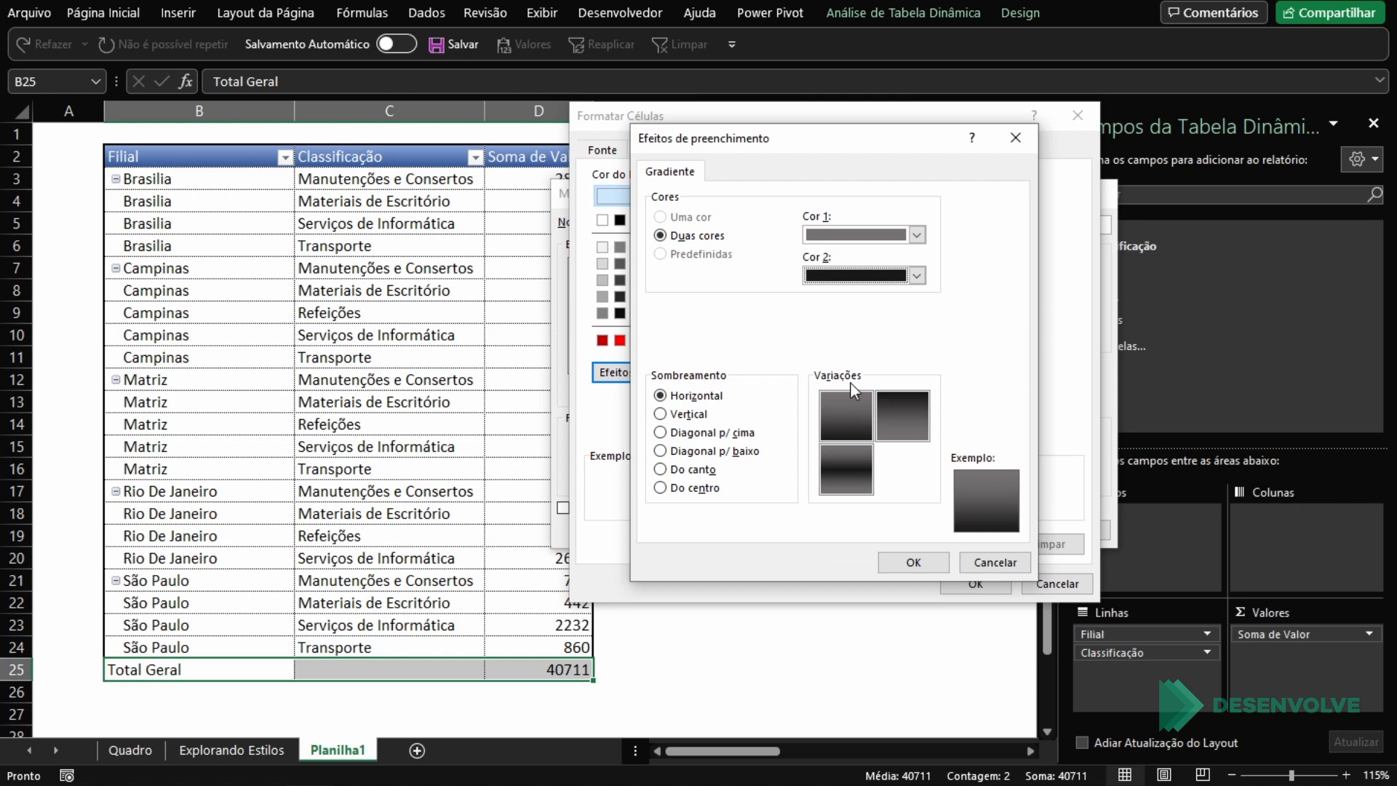
pyautogui.click(913, 563)
# Step: Set the font colour of the Linha de Total Geral element to white and save the modified style
pyautogui.click(603, 149)
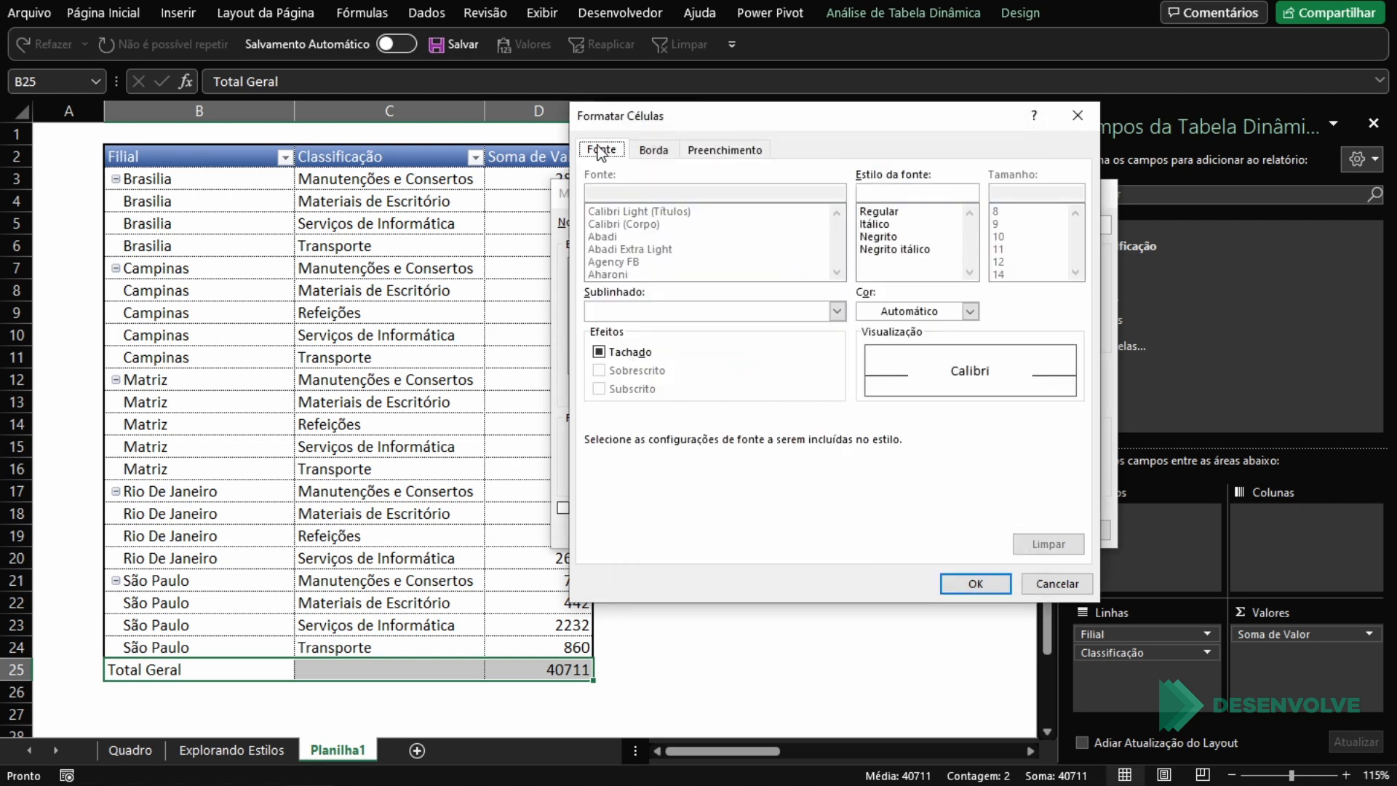
pyautogui.click(922, 311)
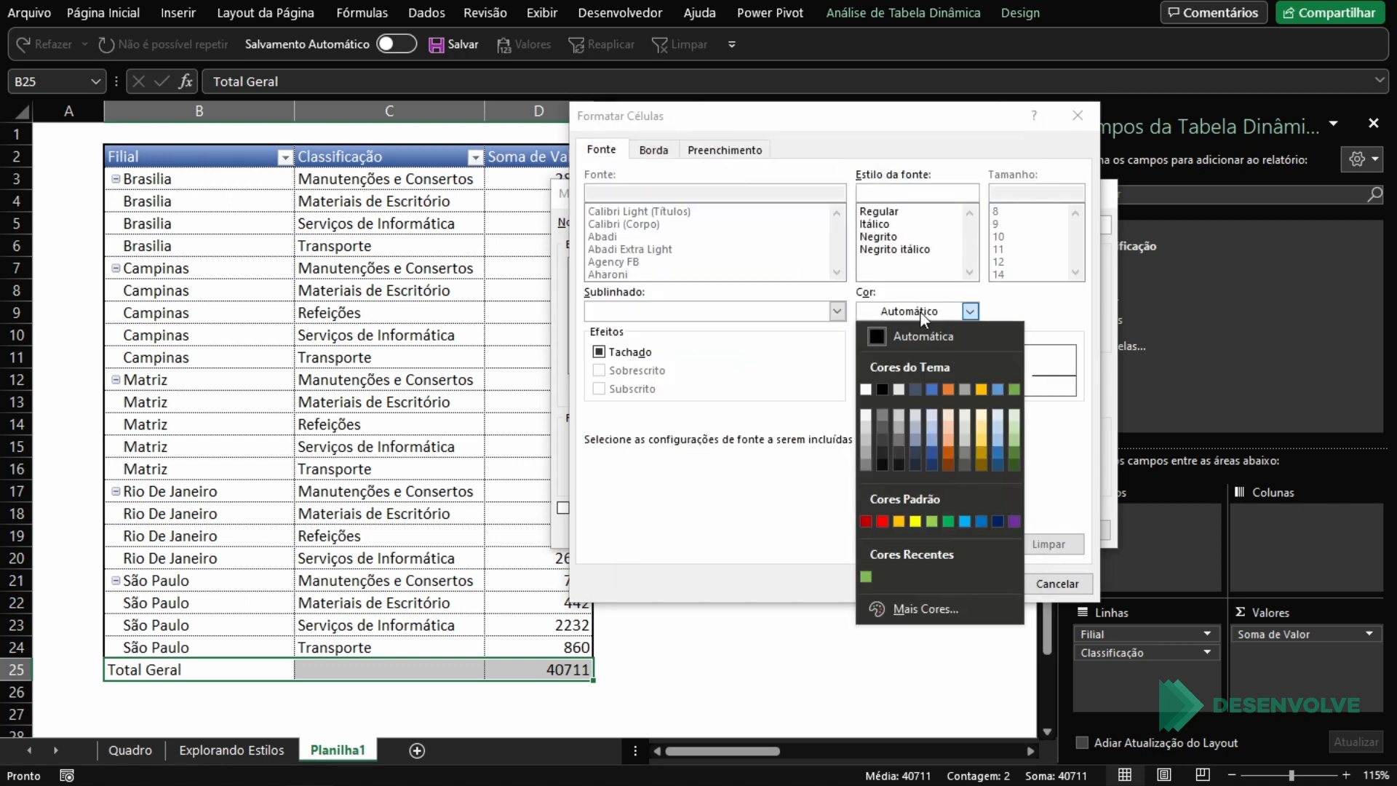
pyautogui.click(880, 388)
pyautogui.click(985, 587)
pyautogui.click(990, 531)
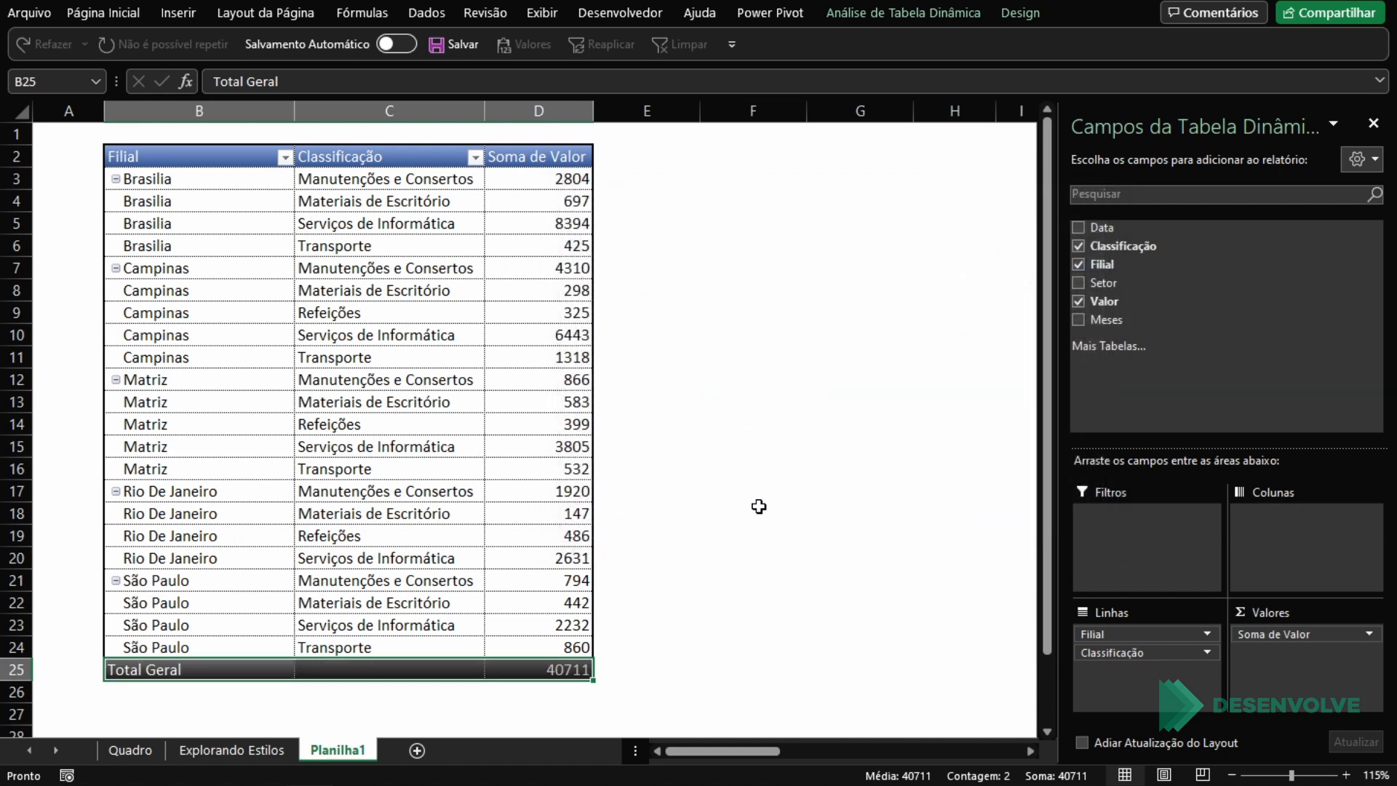
# Step: Review the styled PivotTable and select it entirely, from the Filial header down to the Total Geral row
pyautogui.click(739, 397)
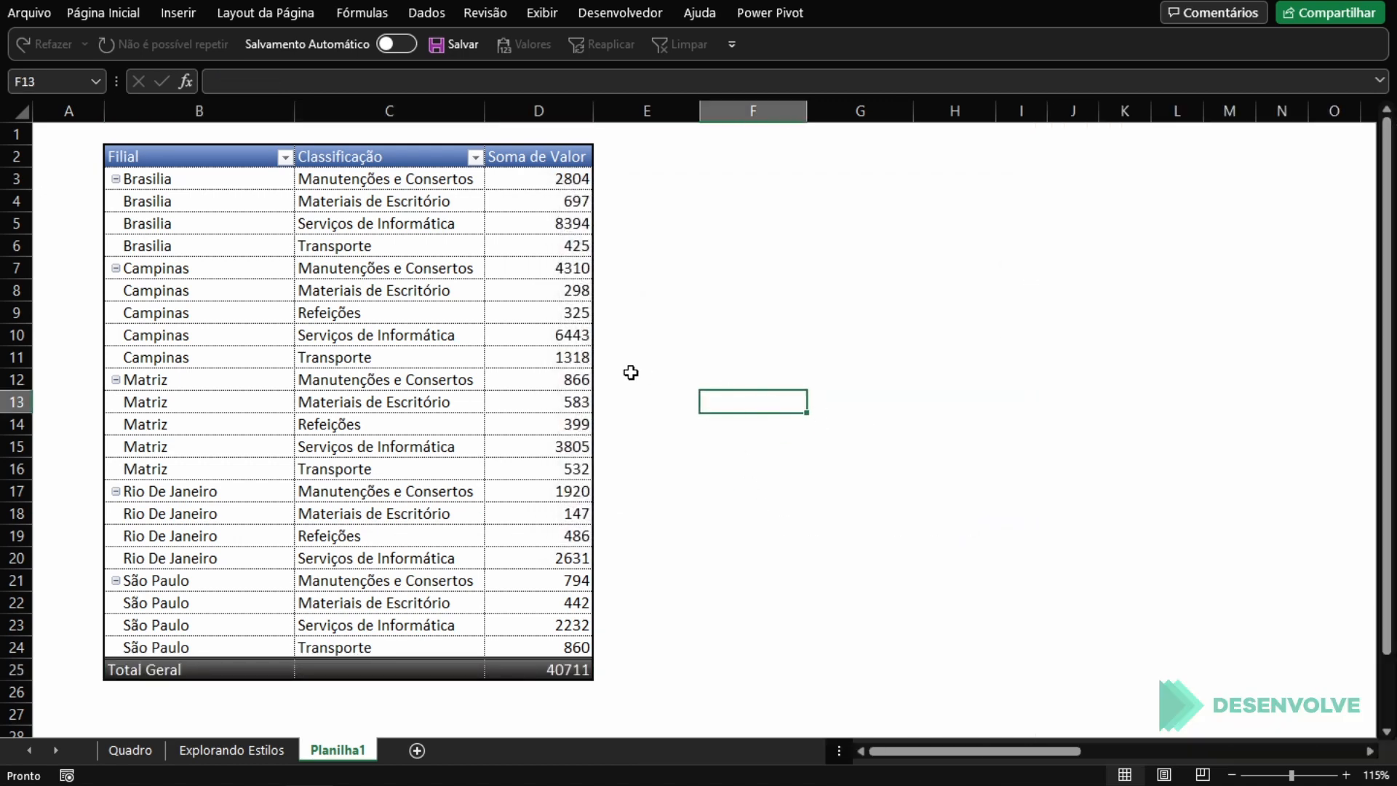
pyautogui.click(169, 155)
pyautogui.click(446, 379)
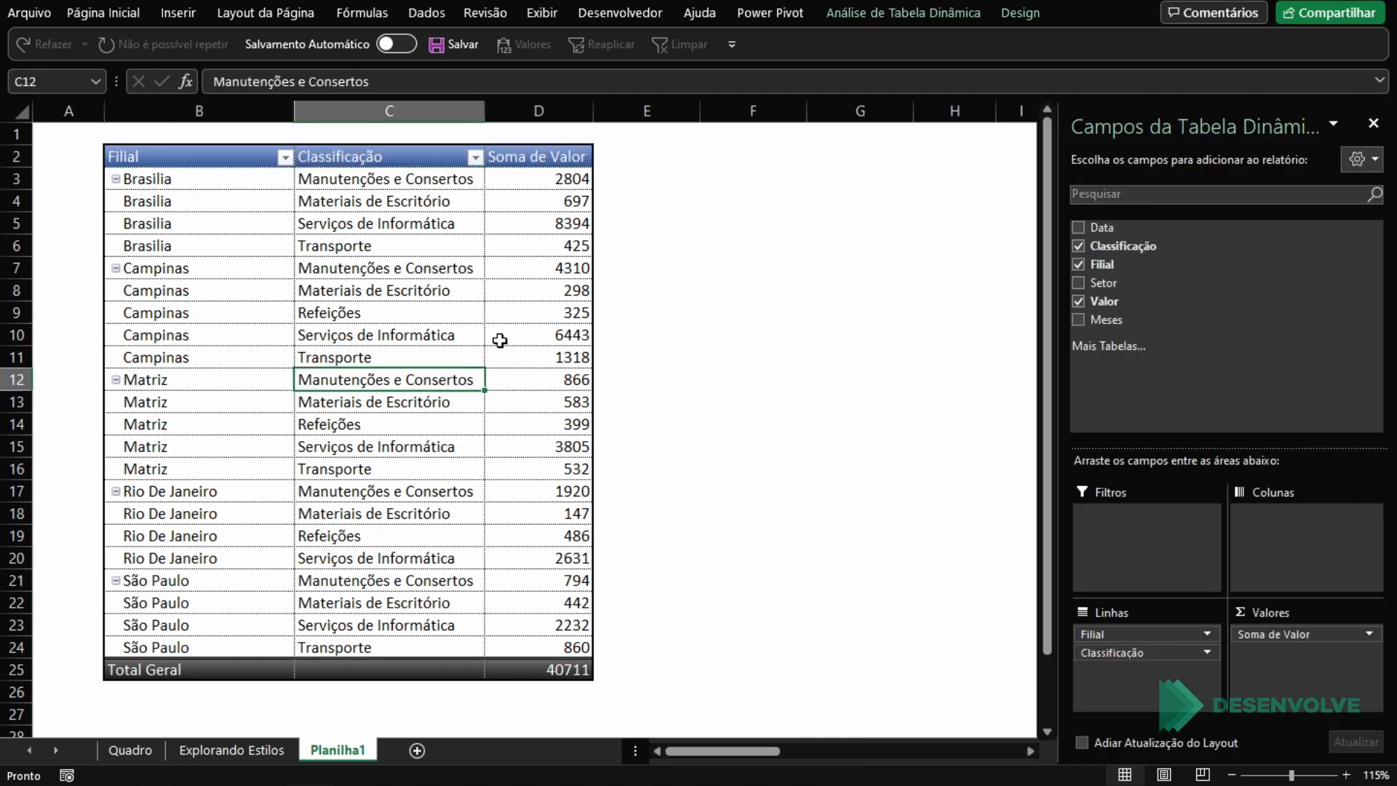
pyautogui.click(495, 295)
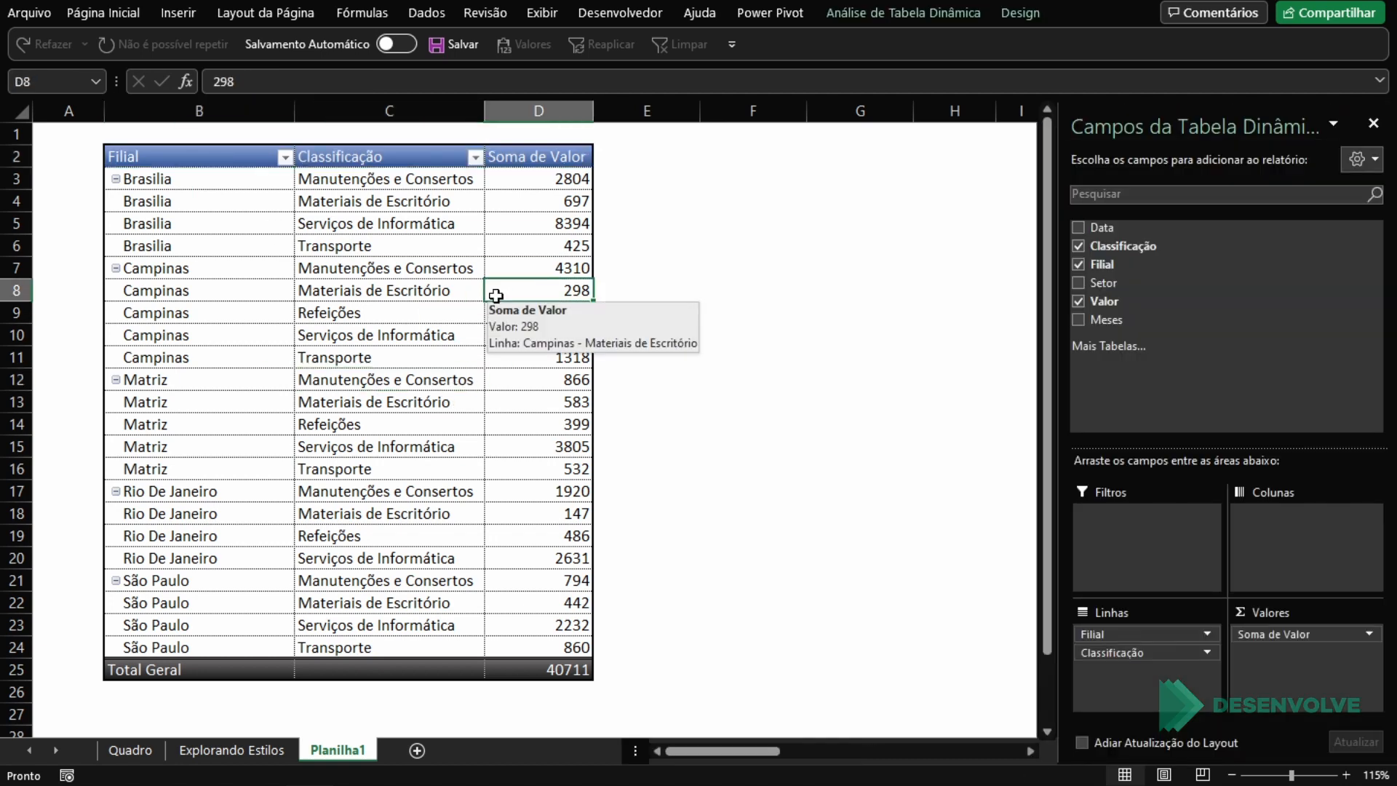
pyautogui.moveTo(212, 156); pyautogui.dragTo(548, 664)
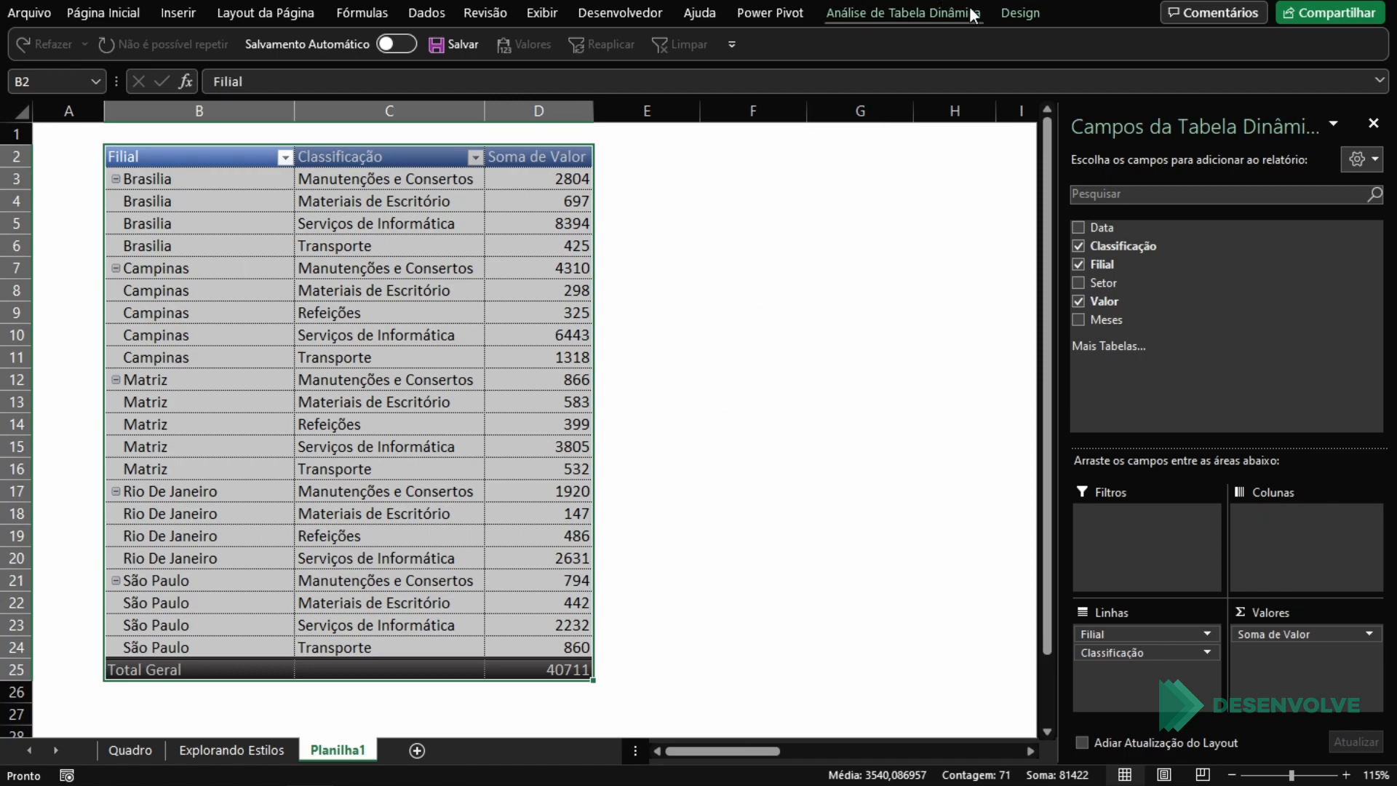
# Step: Change the PivotTable's report layout to compact form
pyautogui.click(1001, 7)
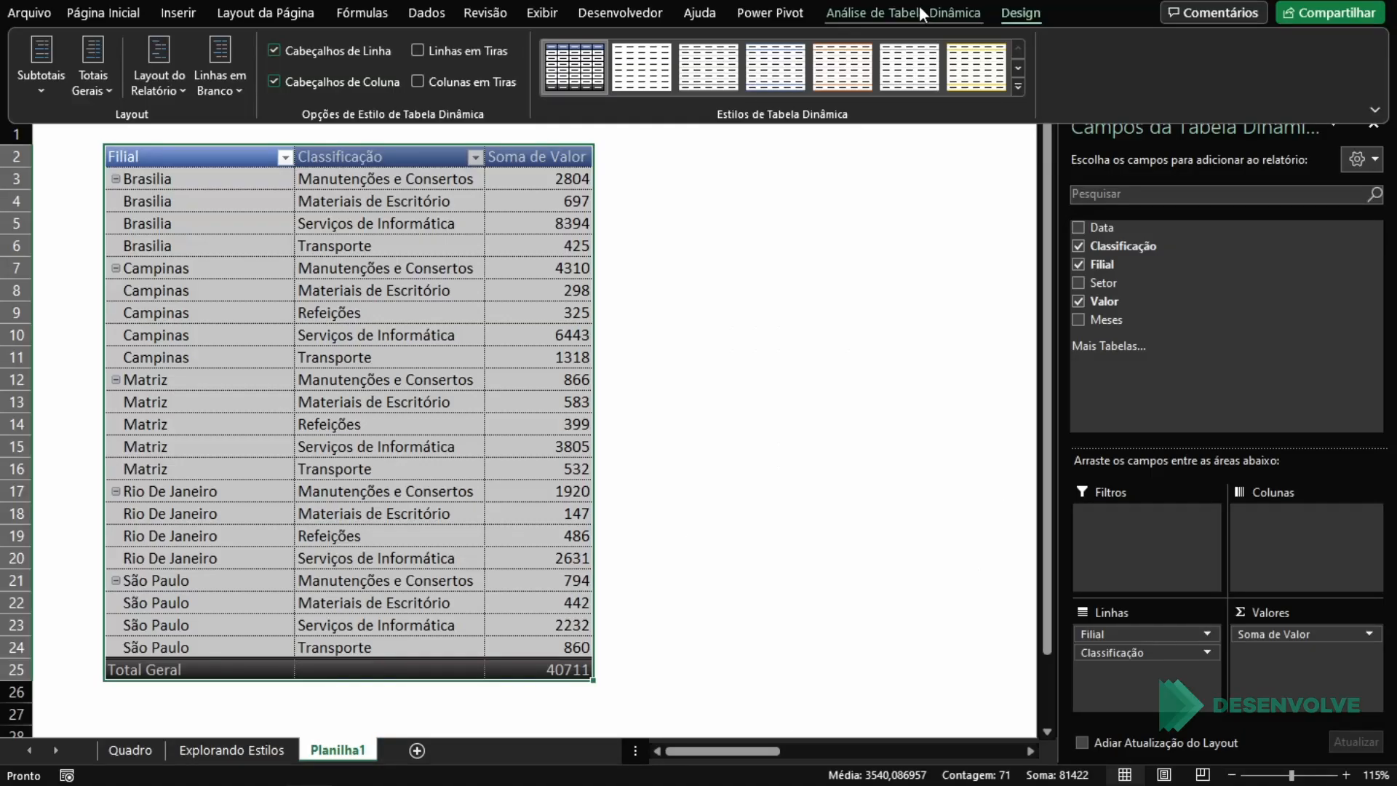
pyautogui.click(919, 7)
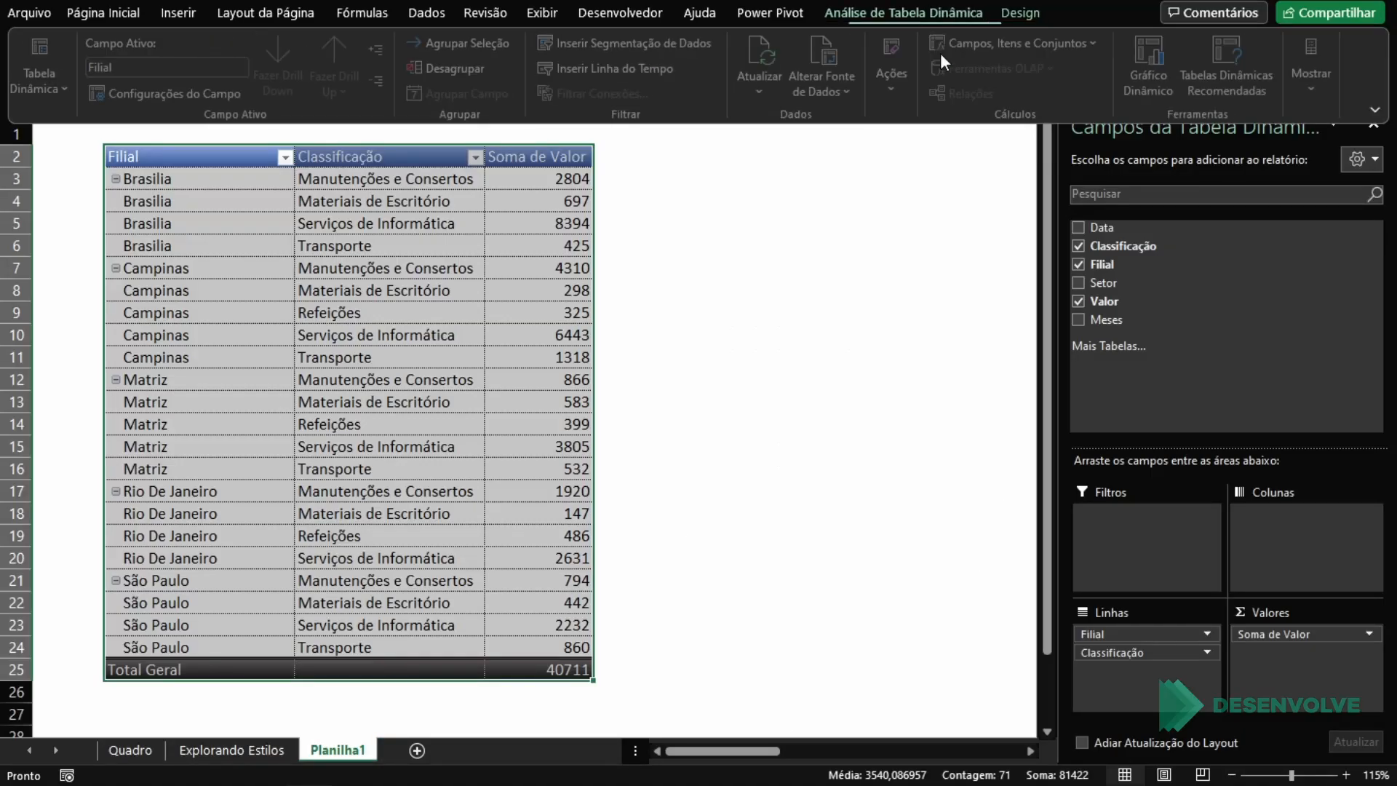
pyautogui.click(1021, 12)
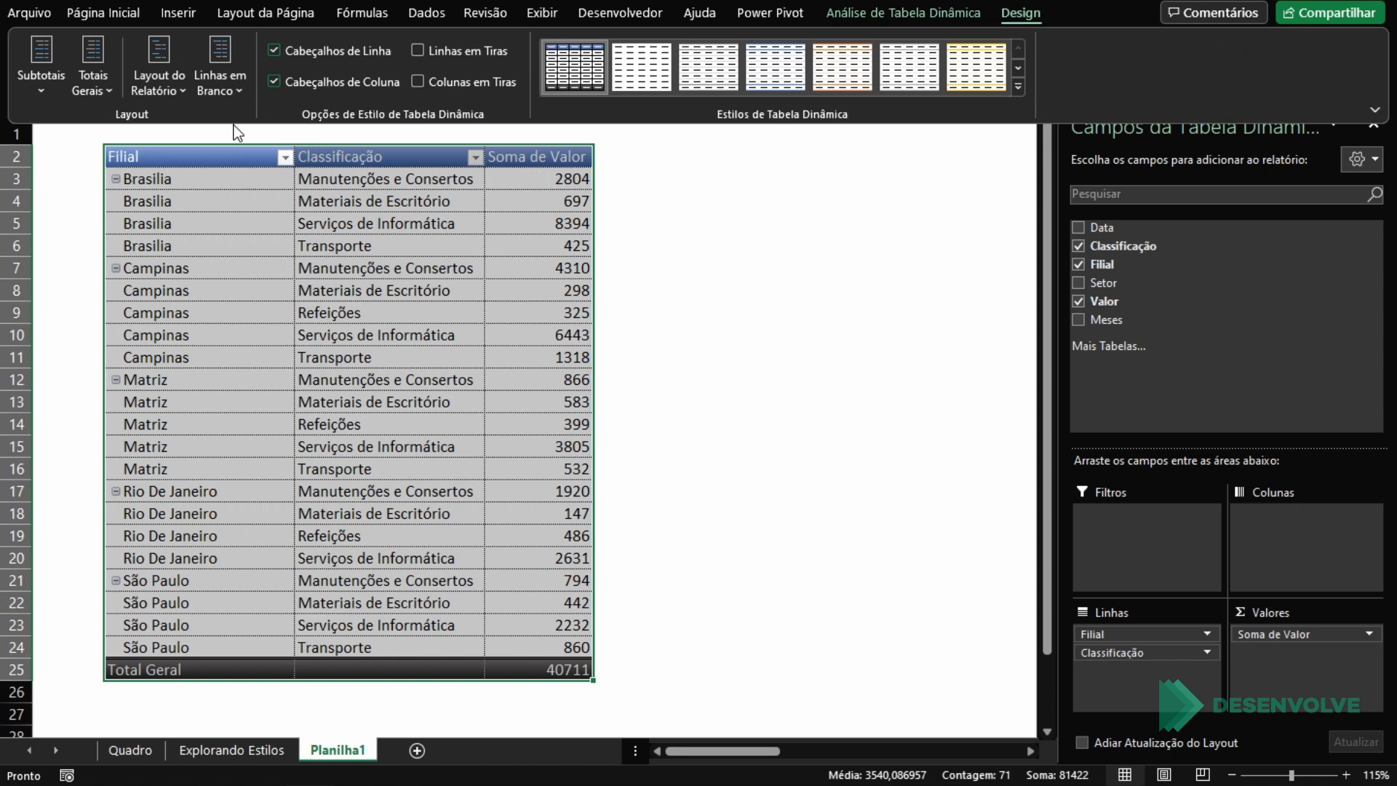
pyautogui.click(177, 81)
pyautogui.click(248, 137)
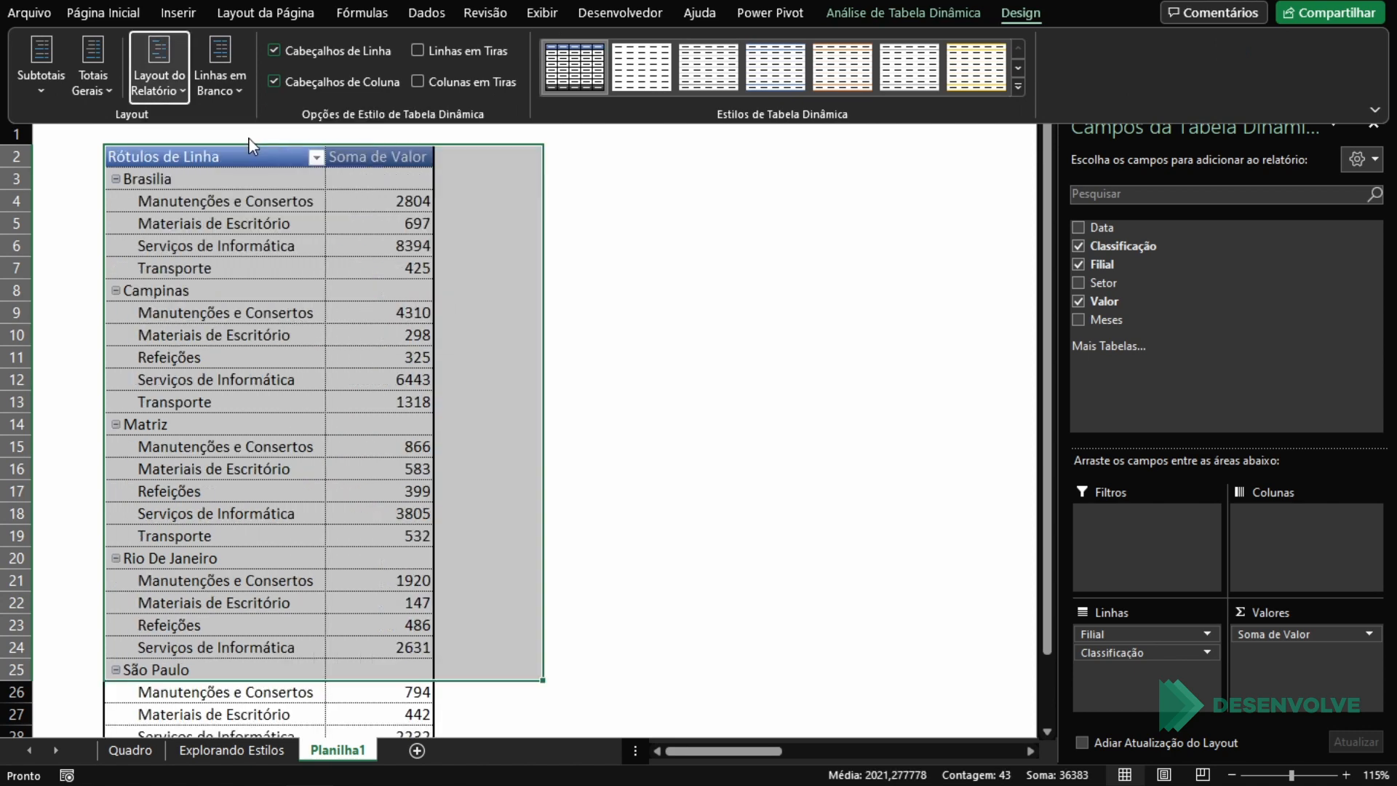
# Step: Examine the compact layout's Brasilia, Campinas and Matriz subheading rows and the Total Geral row
pyautogui.click(393, 221)
pyautogui.click(402, 269)
pyautogui.scroll(-4, 355, 263)
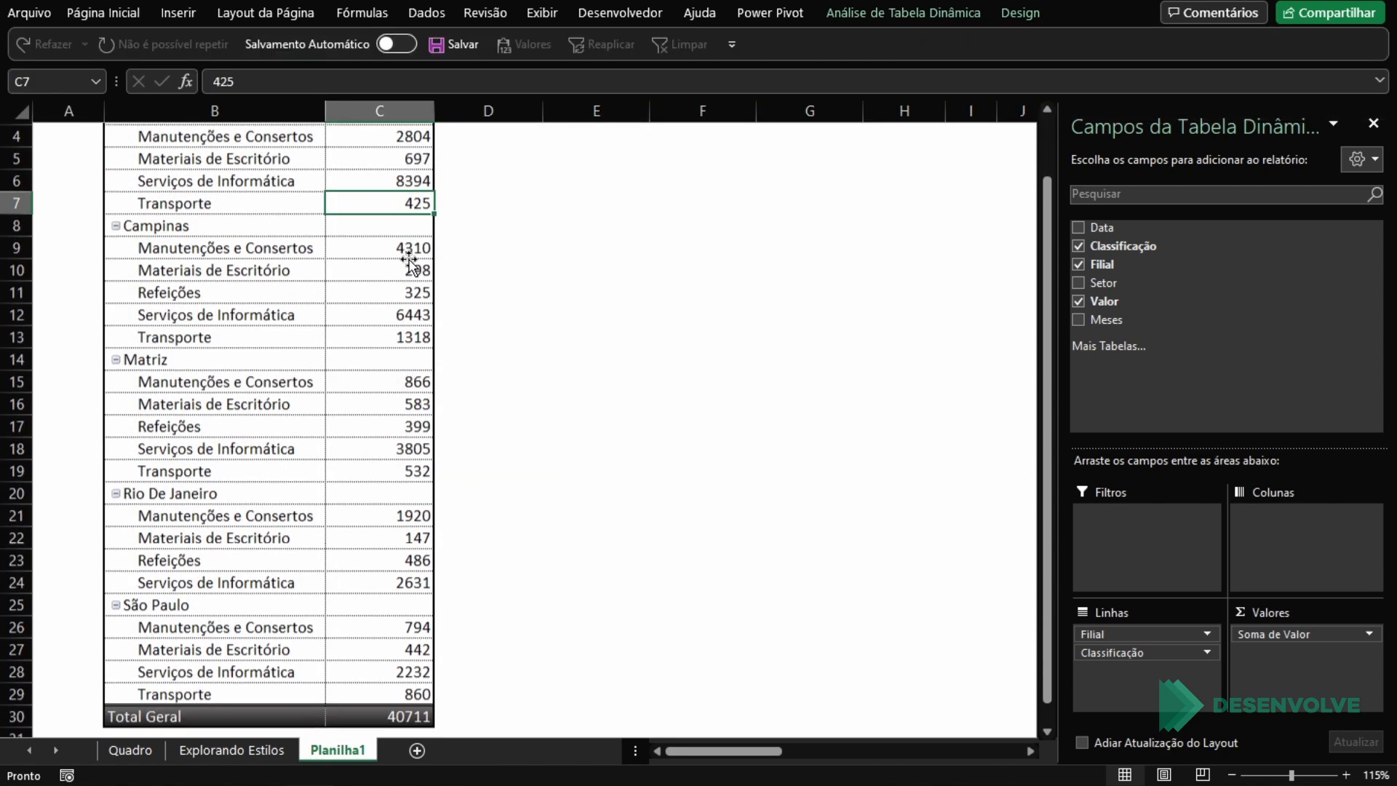
pyautogui.scroll(4, 355, 263)
pyautogui.moveTo(167, 182); pyautogui.dragTo(386, 179)
pyautogui.click(160, 281)
pyautogui.moveTo(159, 290); pyautogui.dragTo(335, 291)
pyautogui.click(162, 415)
pyautogui.click(162, 425)
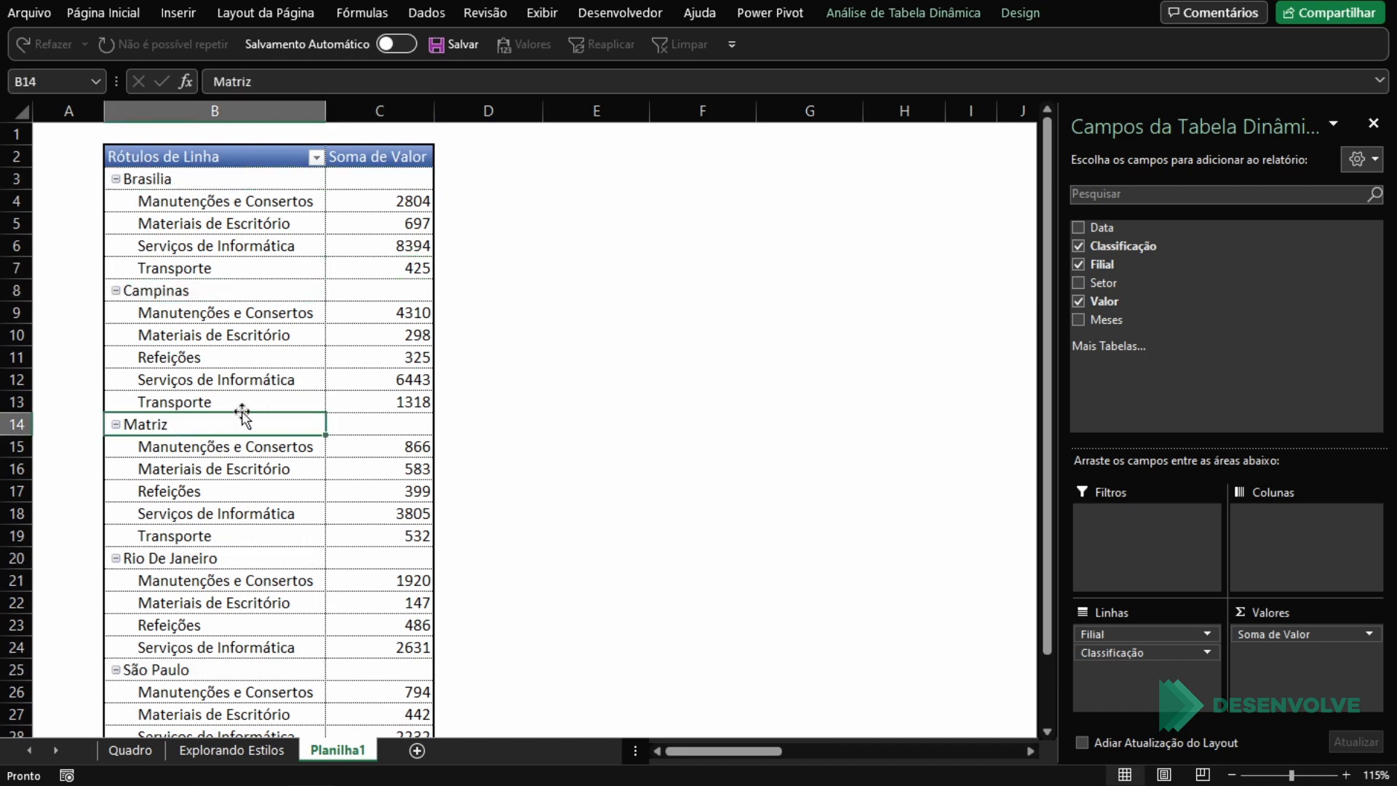
pyautogui.scroll(-2, 269, 400)
pyautogui.scroll(2, 269, 402)
# Step: Set the sheet zoom to 100% and autofit the widths of columns B and C
pyautogui.click(1232, 776)
pyautogui.click(1232, 776)
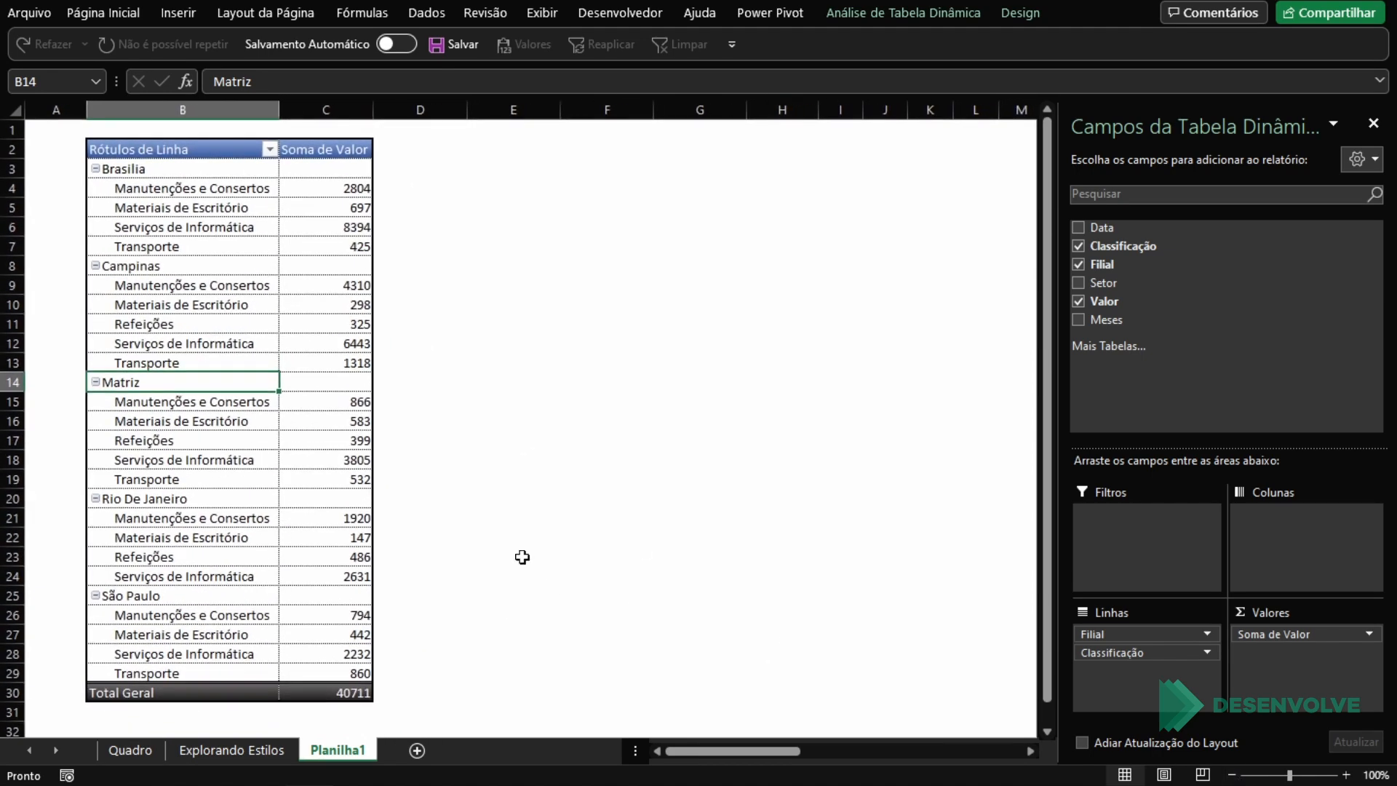
pyautogui.click(509, 521)
pyautogui.moveTo(339, 108); pyautogui.dragTo(258, 106)
pyautogui.click(268, 109)
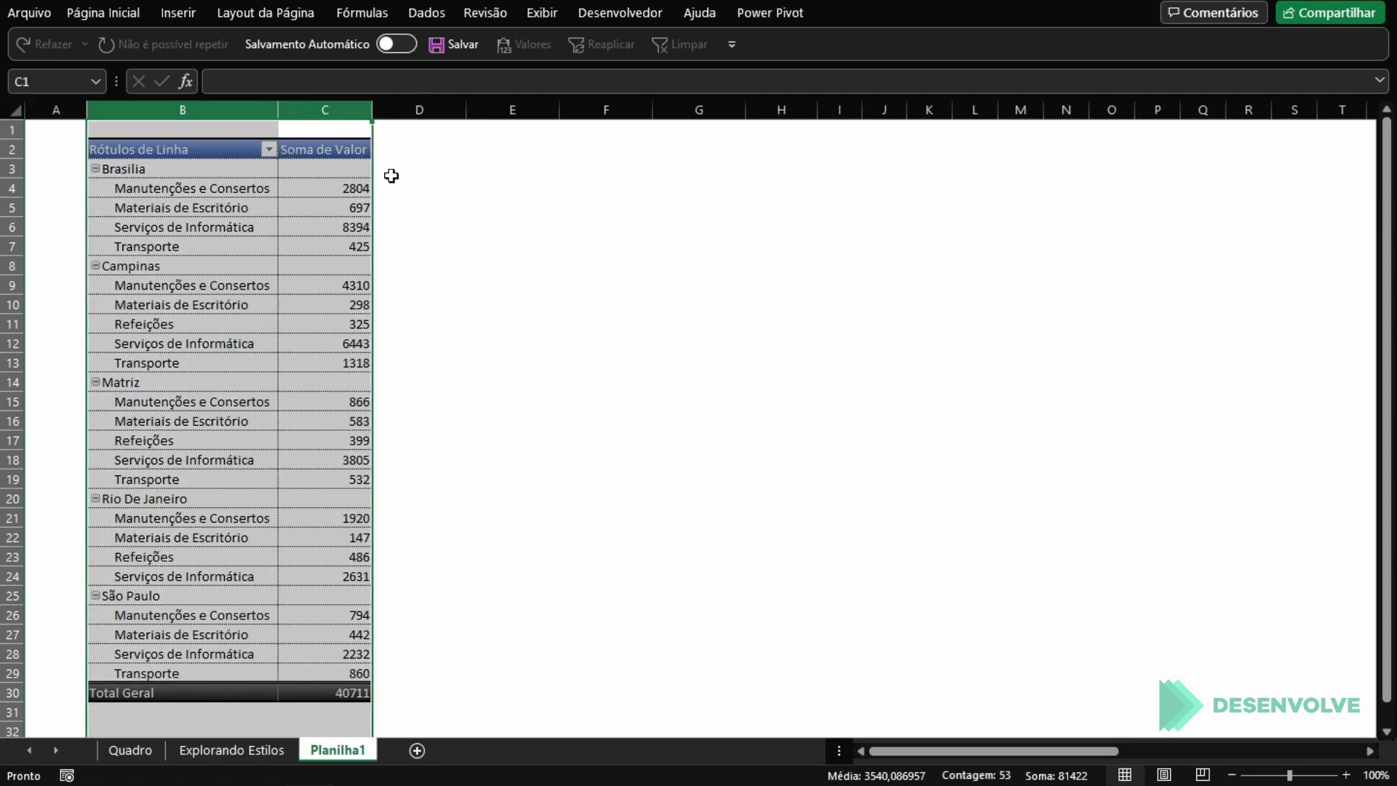
pyautogui.moveTo(455, 182); pyautogui.dragTo(296, 174)
pyautogui.click(218, 175)
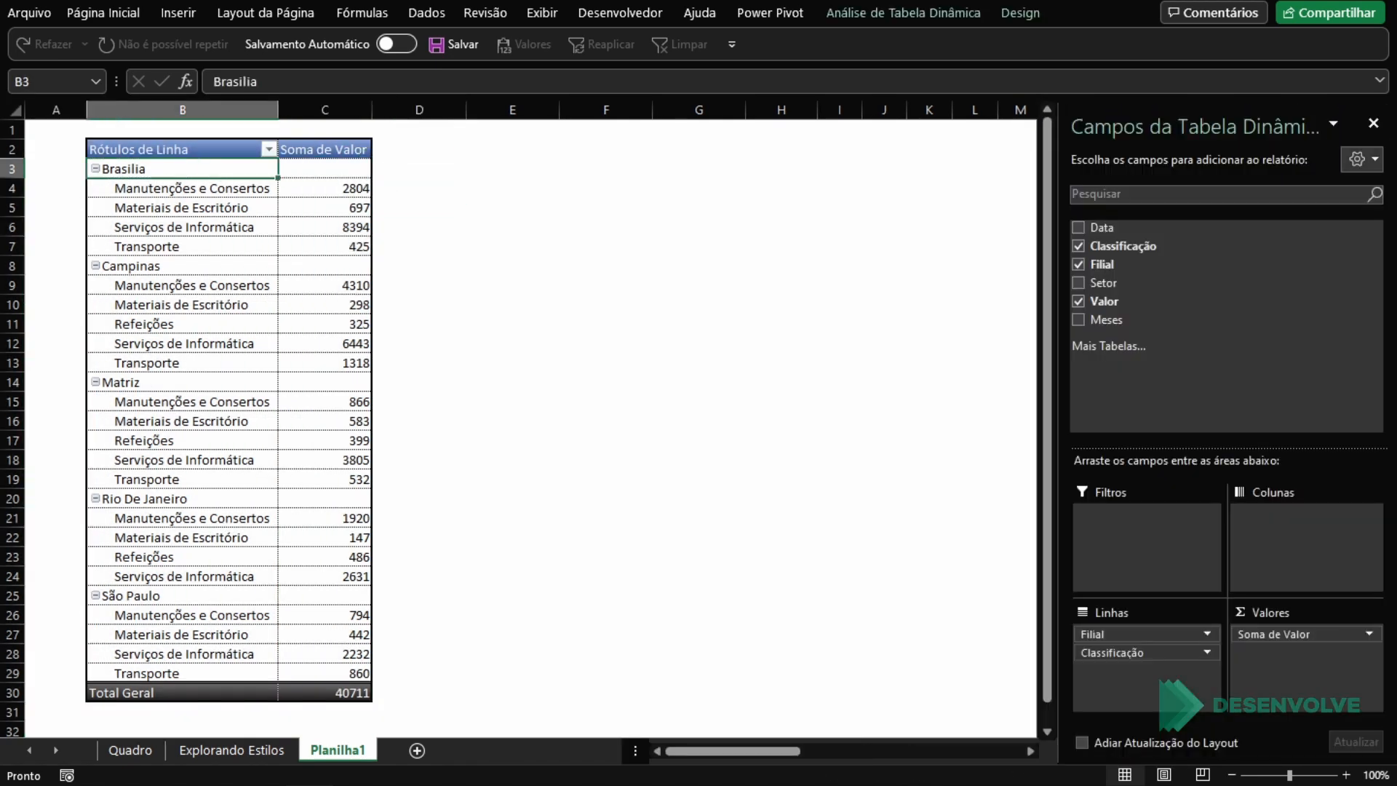
# Step: Undo the last PivotTable style modification and select the Brasilia subheading row across columns B and C
pyautogui.hotkey('ctrl', 'z')
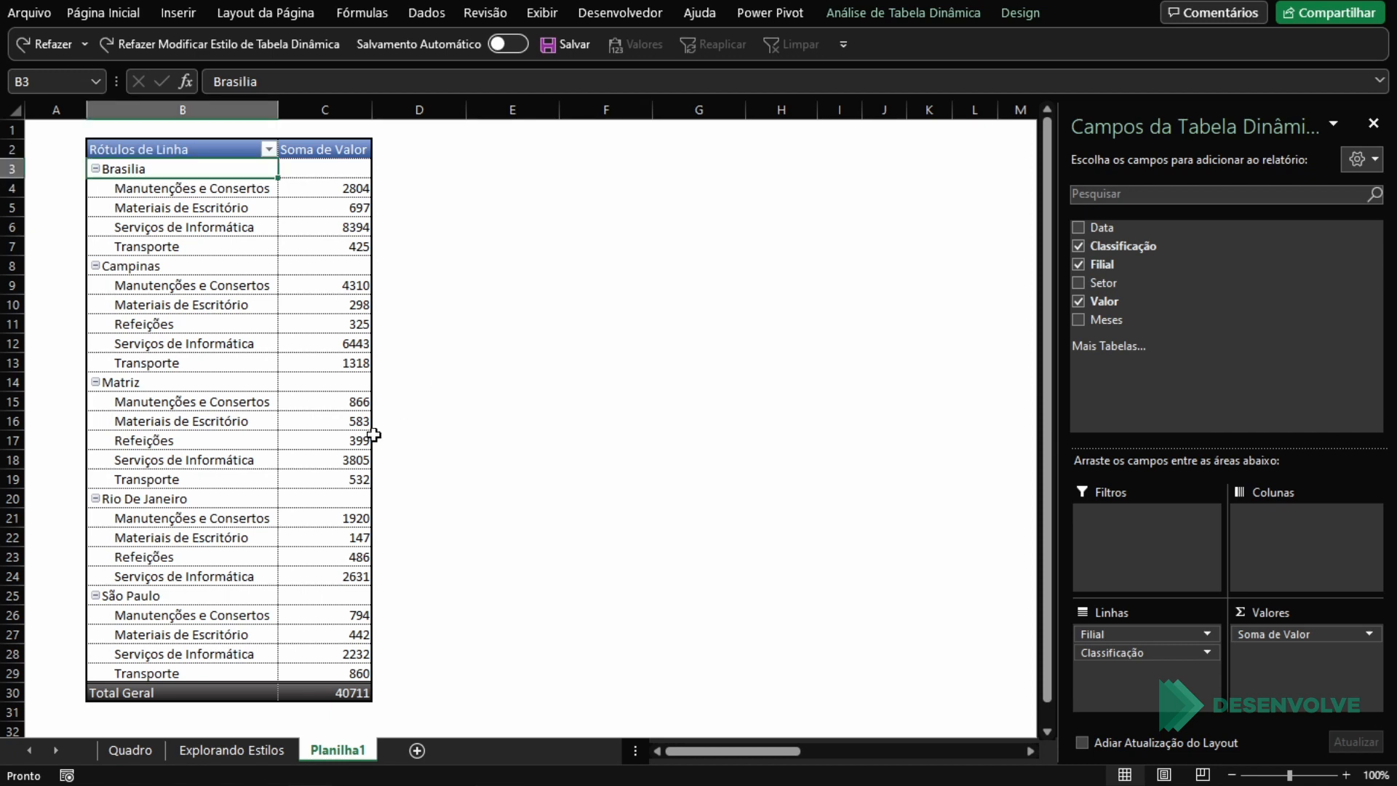
pyautogui.click(333, 384)
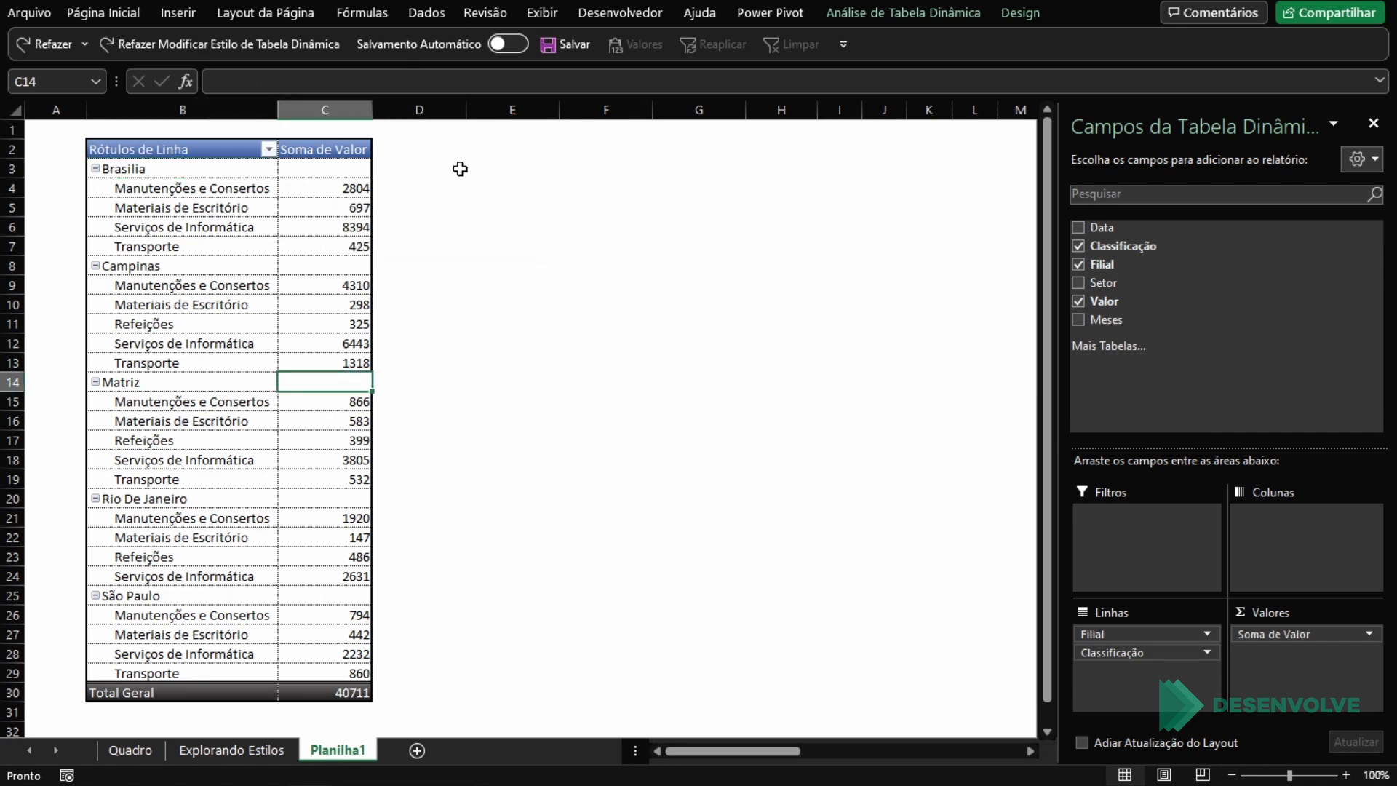
pyautogui.moveTo(203, 168); pyautogui.dragTo(358, 166)
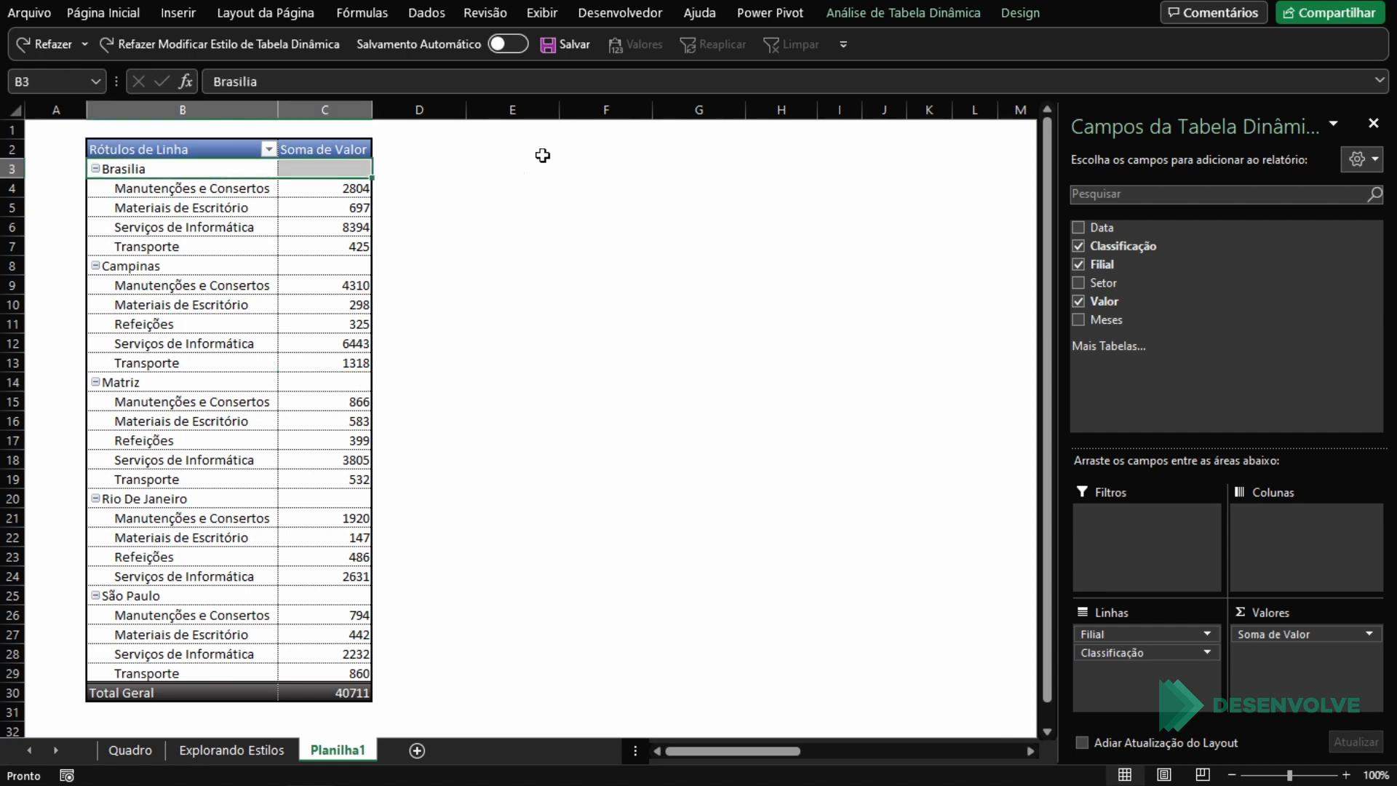
# Step: Modify the Estilo de Tabela Dinâmica 1 style, choosing its Subtítulo de Linha 1 element for formatting
pyautogui.click(1023, 11)
pyautogui.rightClick(586, 65)
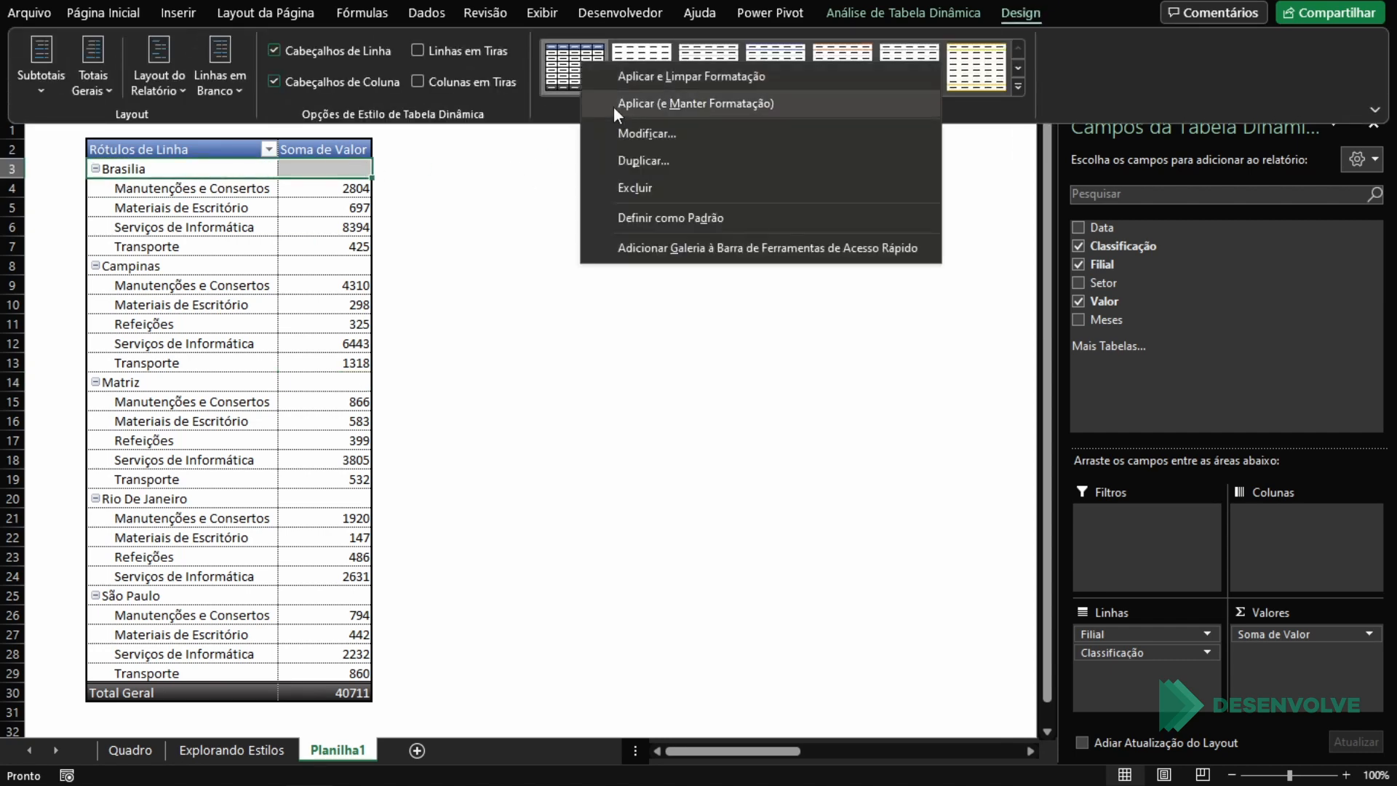
pyautogui.click(630, 131)
pyautogui.scroll(-5, 671, 330)
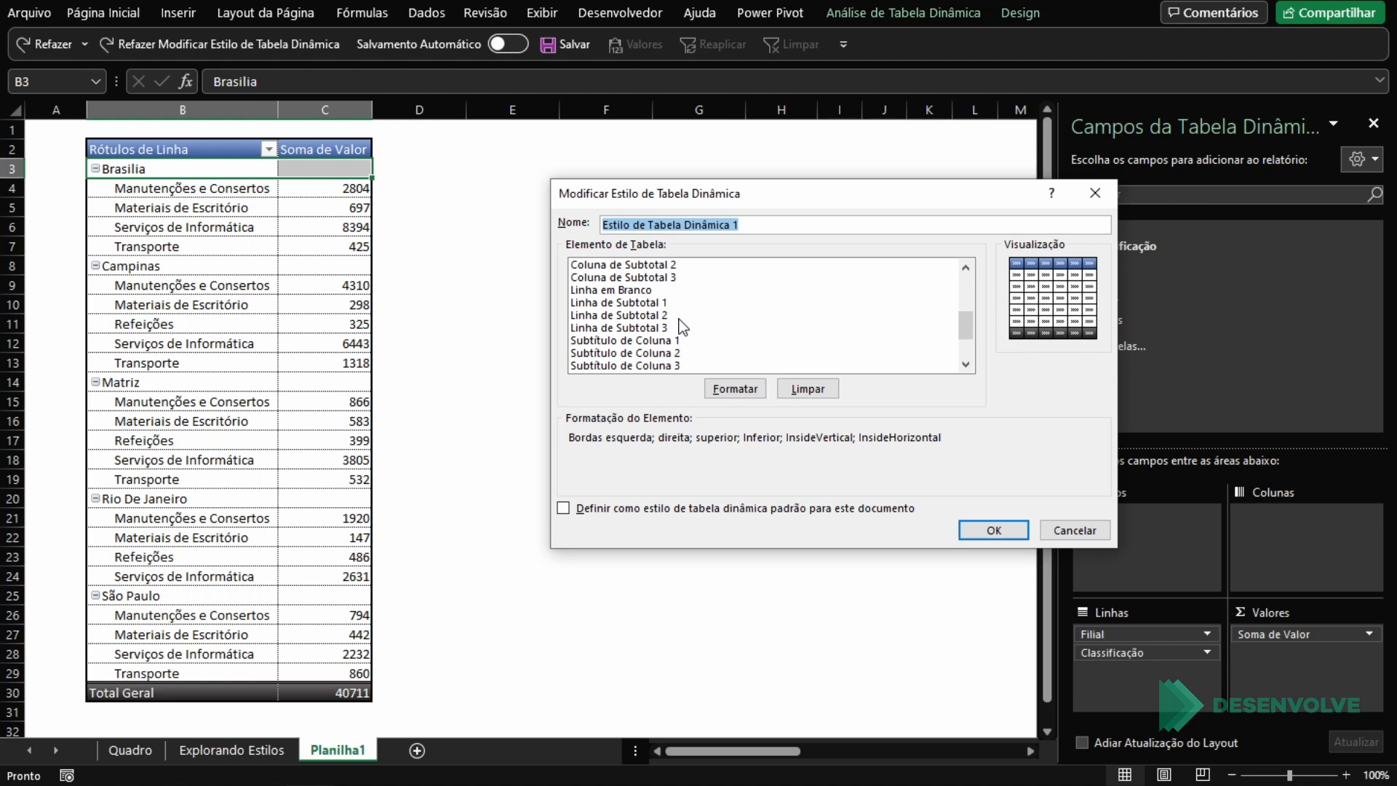
pyautogui.click(677, 302)
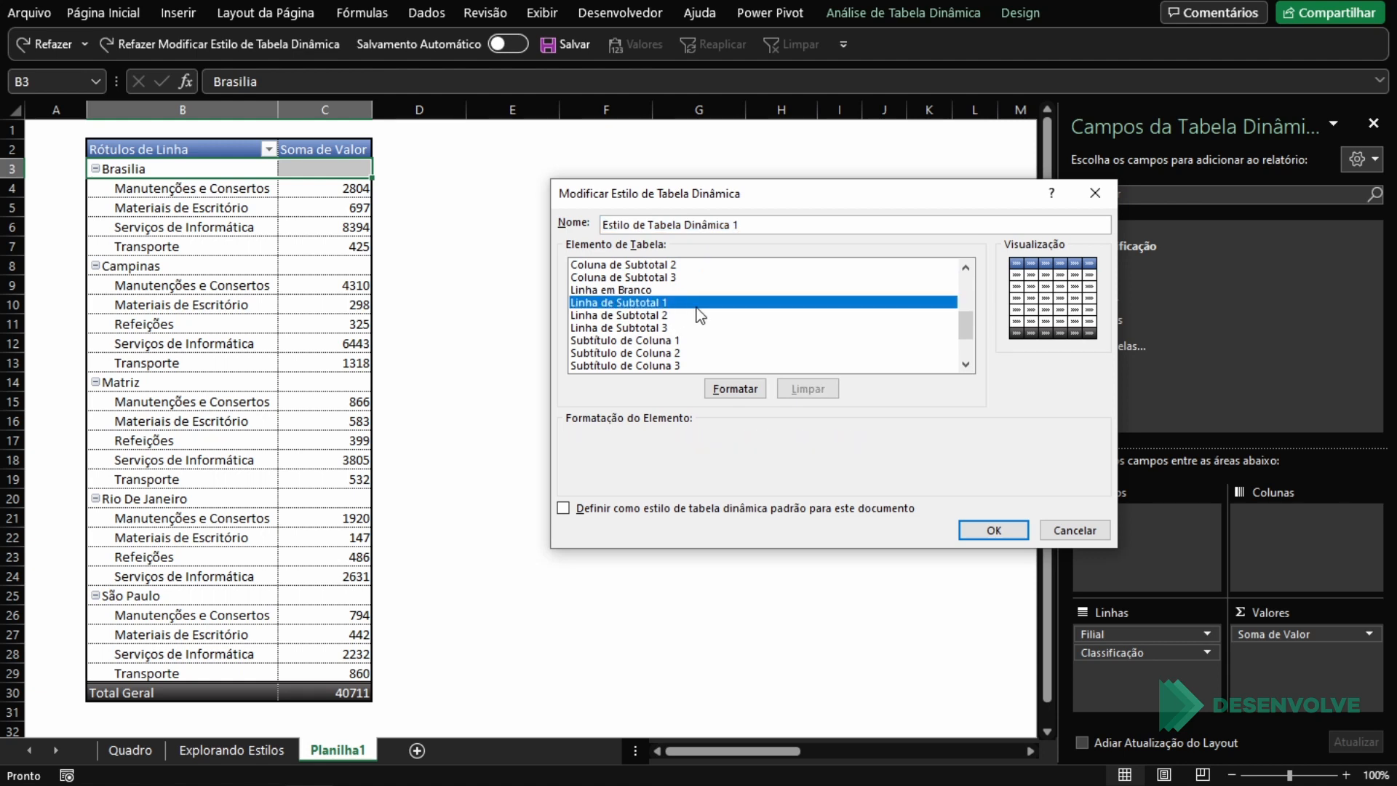
pyautogui.scroll(-2, 699, 315)
pyautogui.click(646, 315)
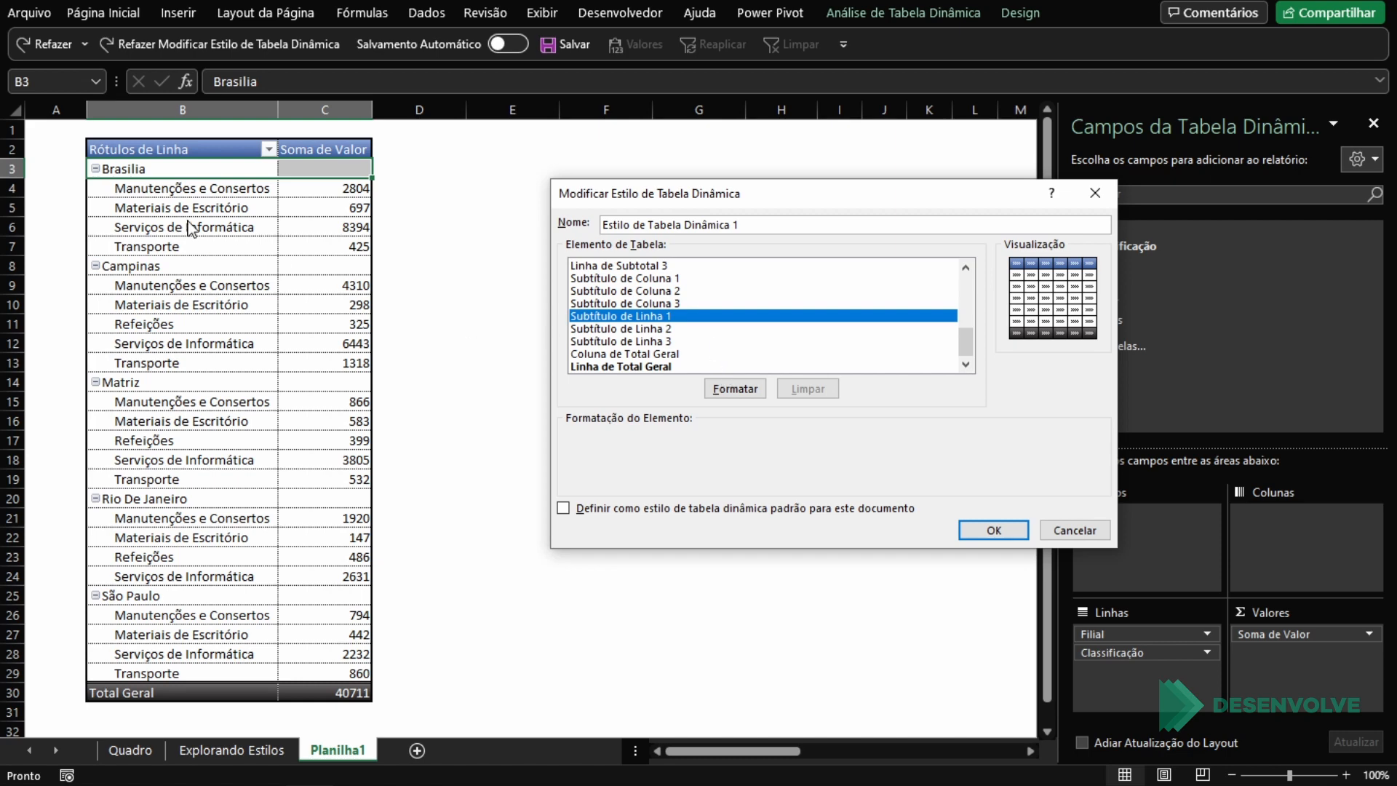
pyautogui.click(675, 328)
pyautogui.click(668, 342)
pyautogui.click(682, 317)
pyautogui.click(733, 391)
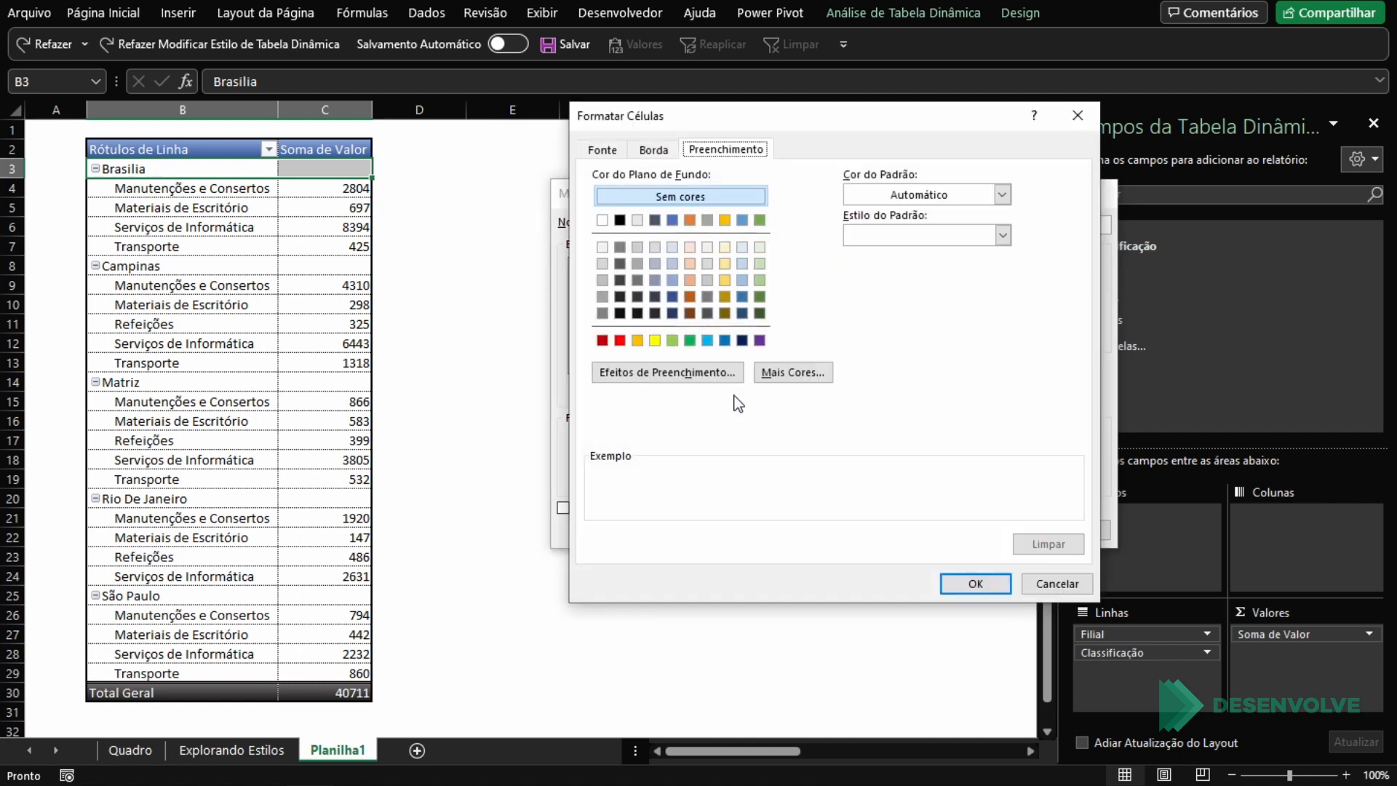
# Step: Give Subtítulo de Linha 1 a horizontal two-colour gradient fill from light blue to a slightly darker light blue
pyautogui.click(714, 376)
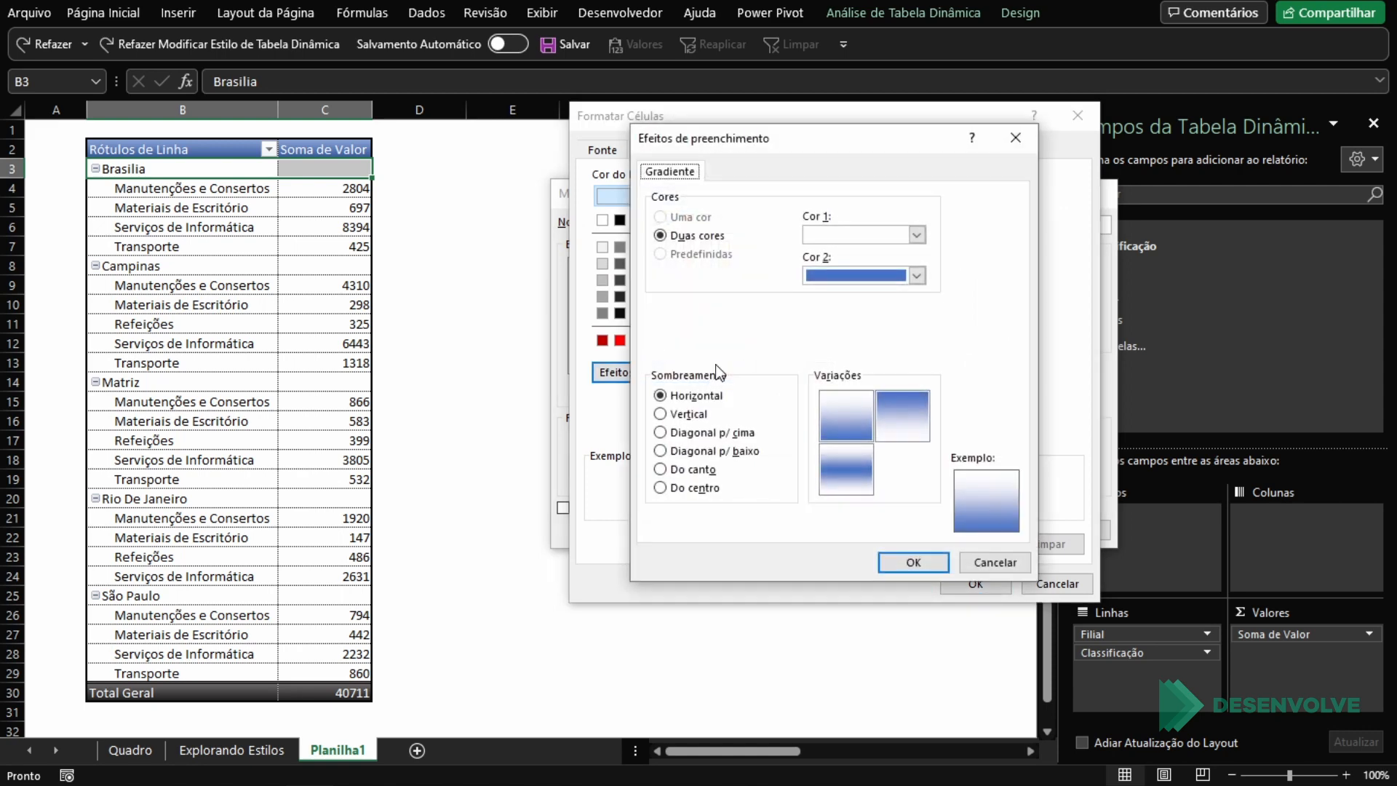
pyautogui.click(914, 234)
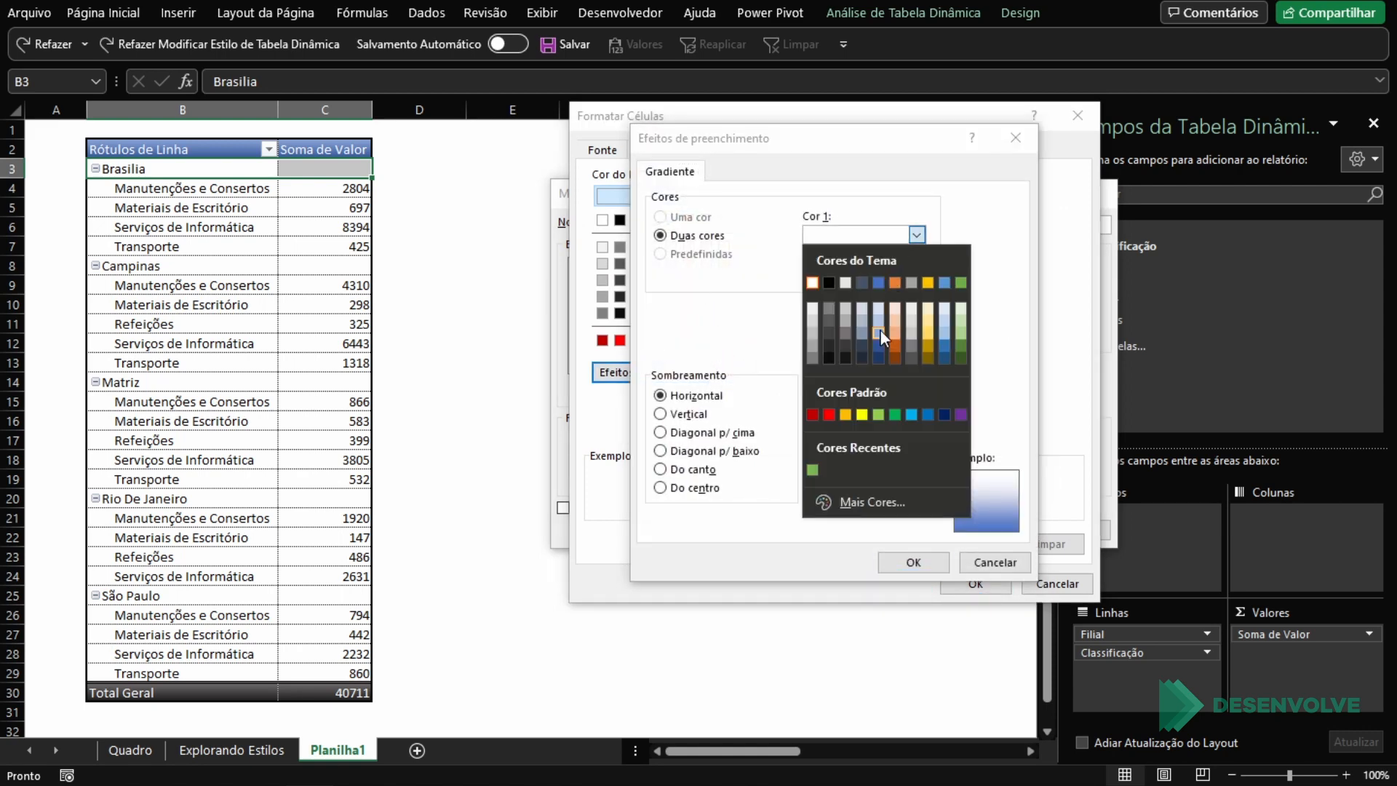
pyautogui.click(879, 330)
pyautogui.click(885, 277)
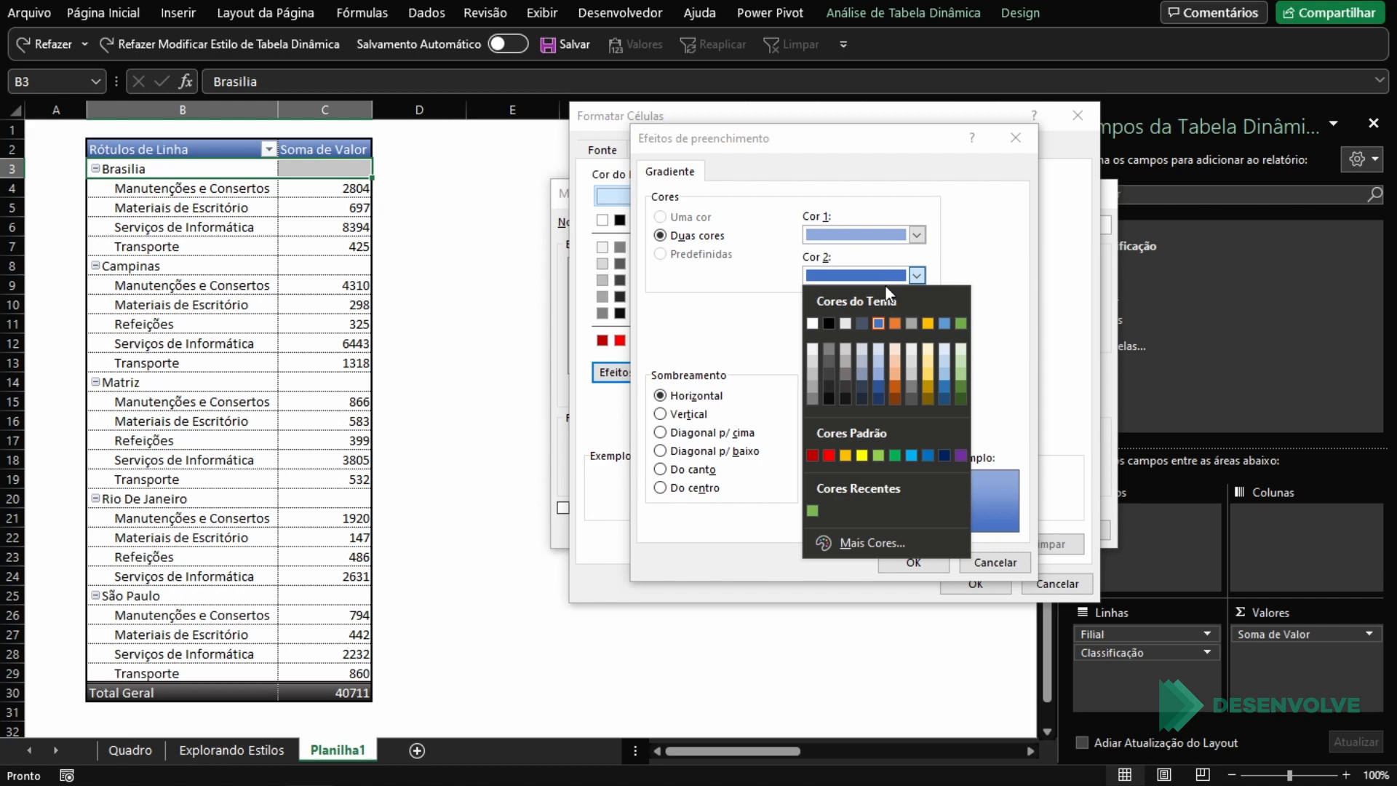
pyautogui.click(884, 368)
pyautogui.click(911, 234)
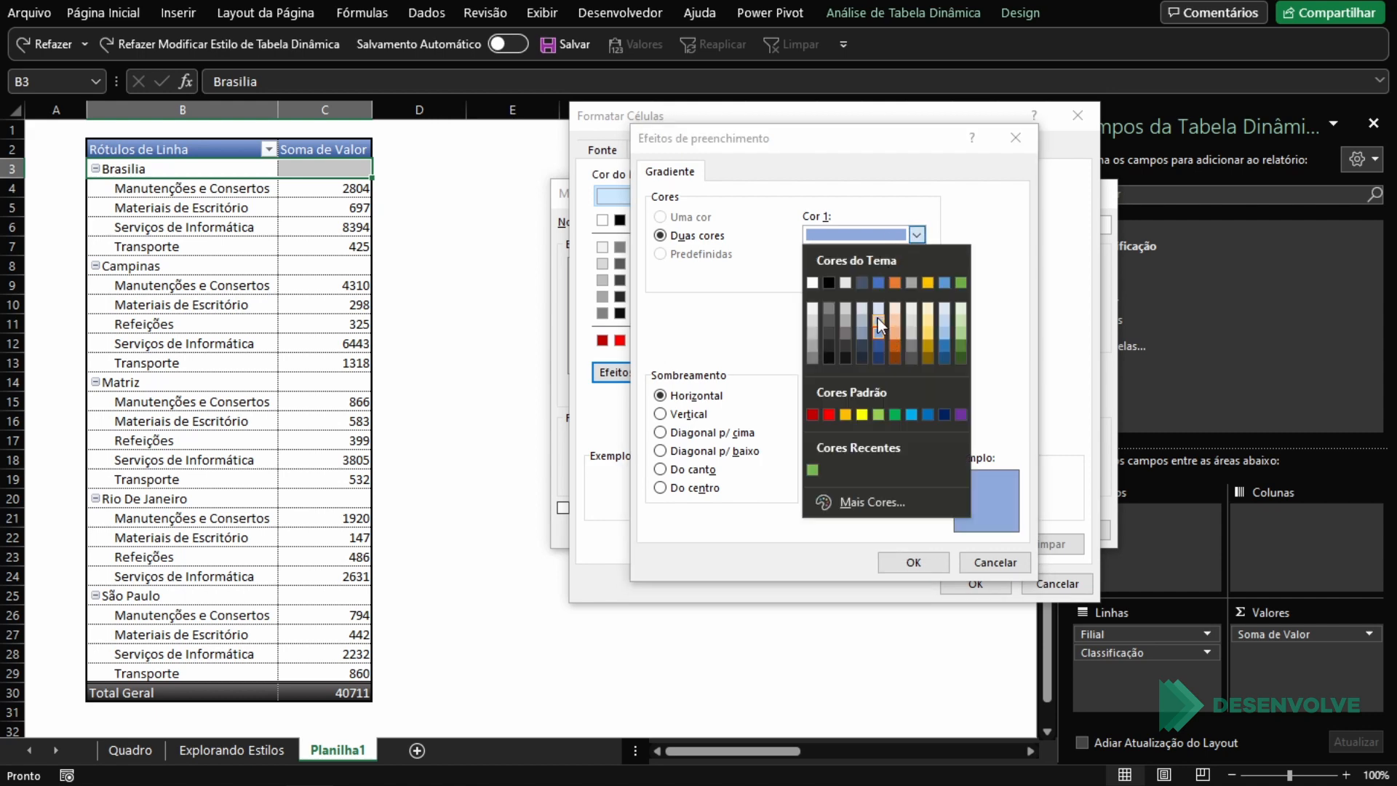
pyautogui.click(877, 319)
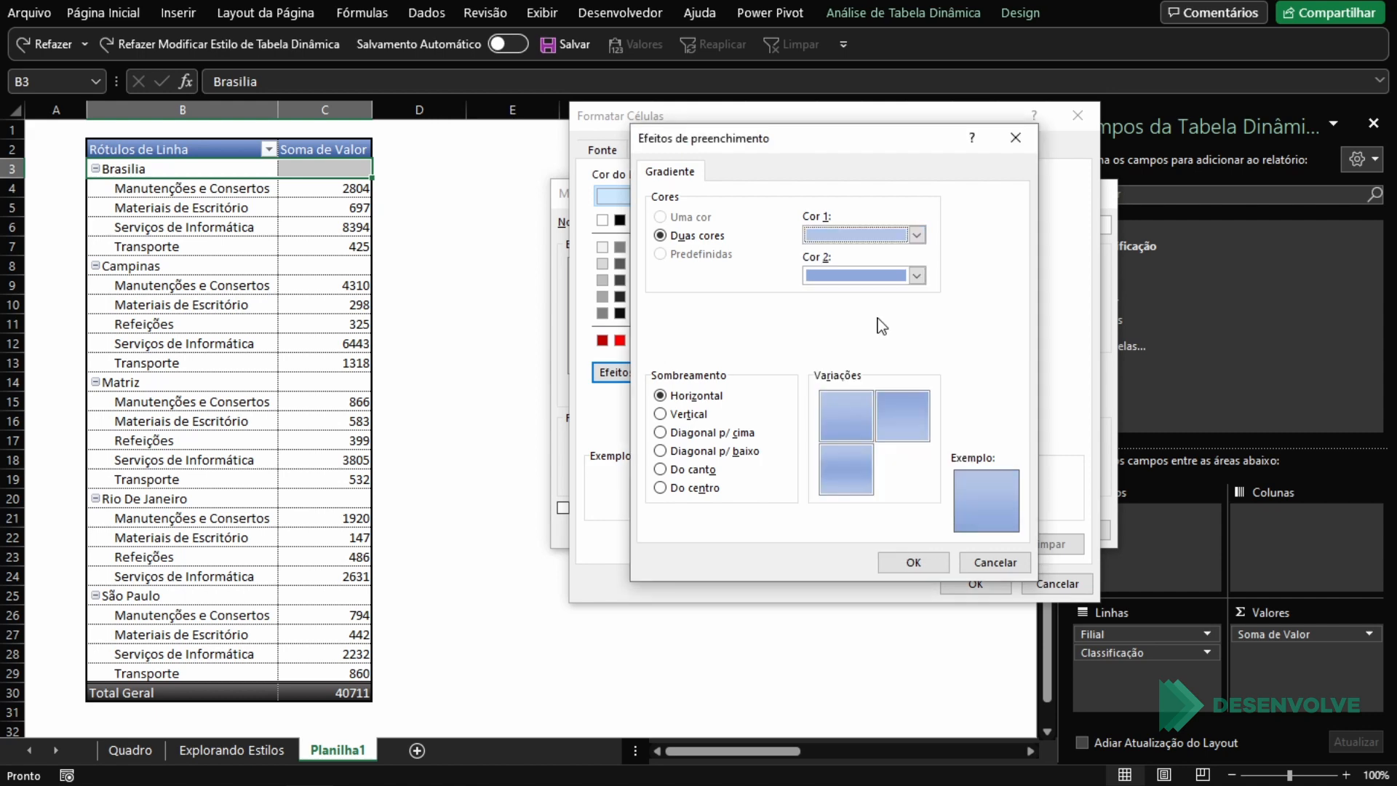
pyautogui.click(904, 561)
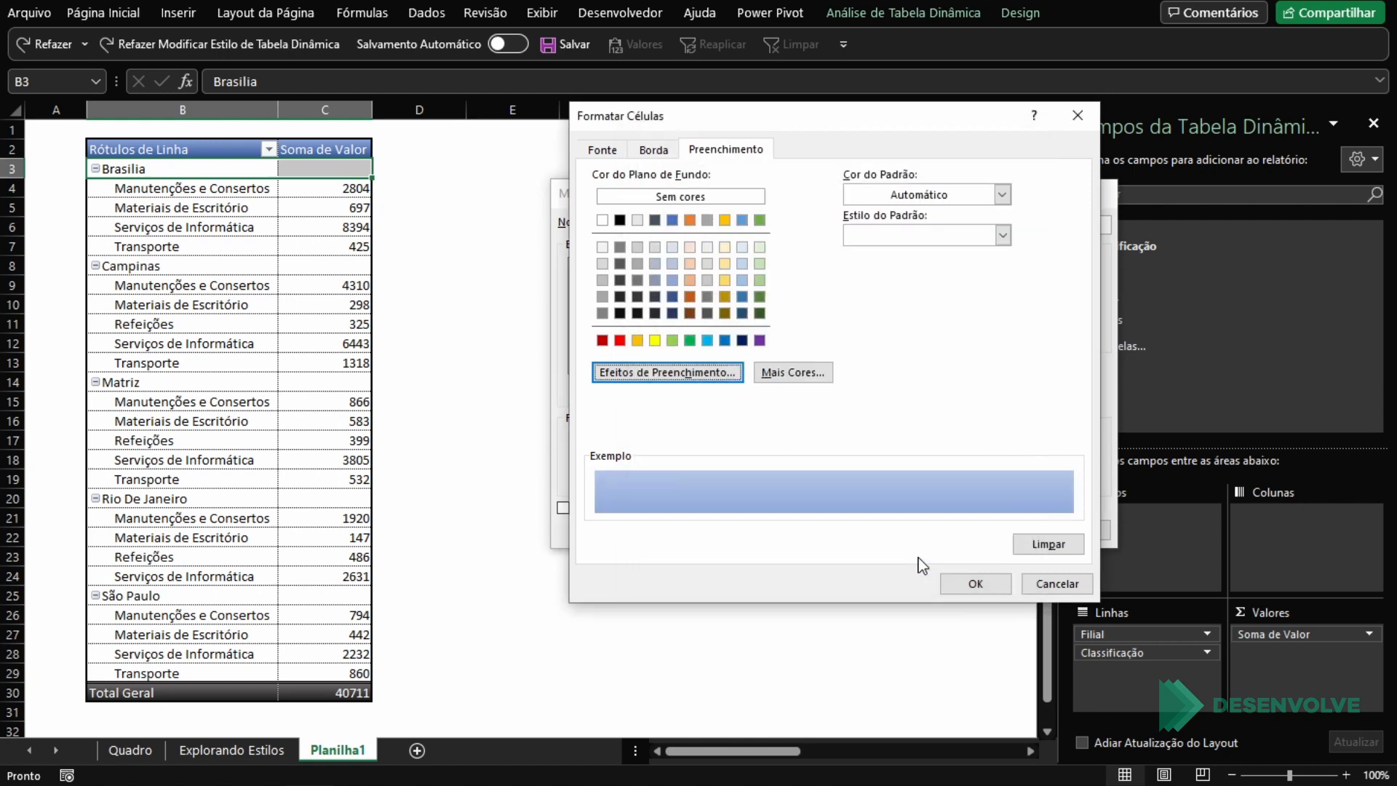
# Step: Set the Subtítulo de Linha 1 font colour to Texto 2, Mais Escuro 50% and save the style changes
pyautogui.click(614, 148)
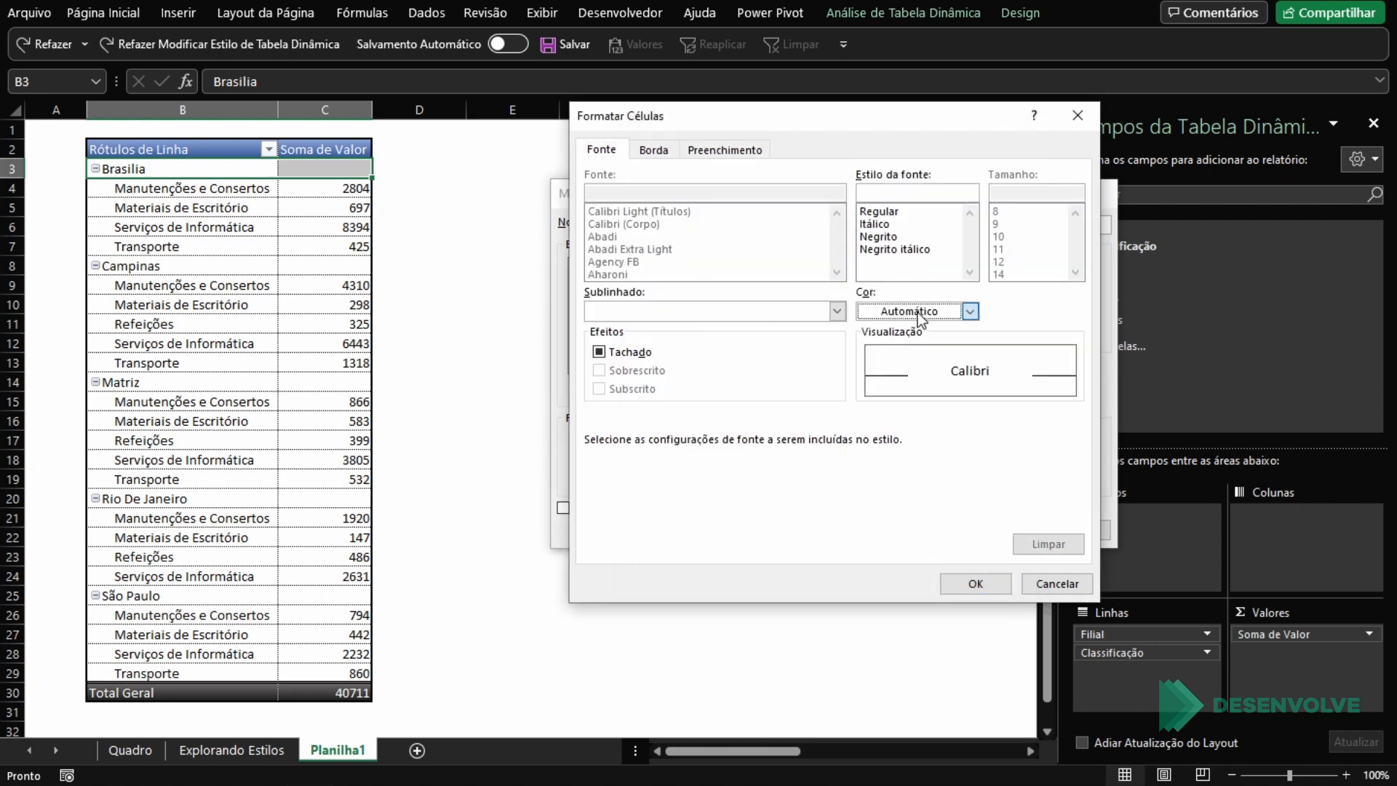
pyautogui.click(969, 311)
pyautogui.click(919, 463)
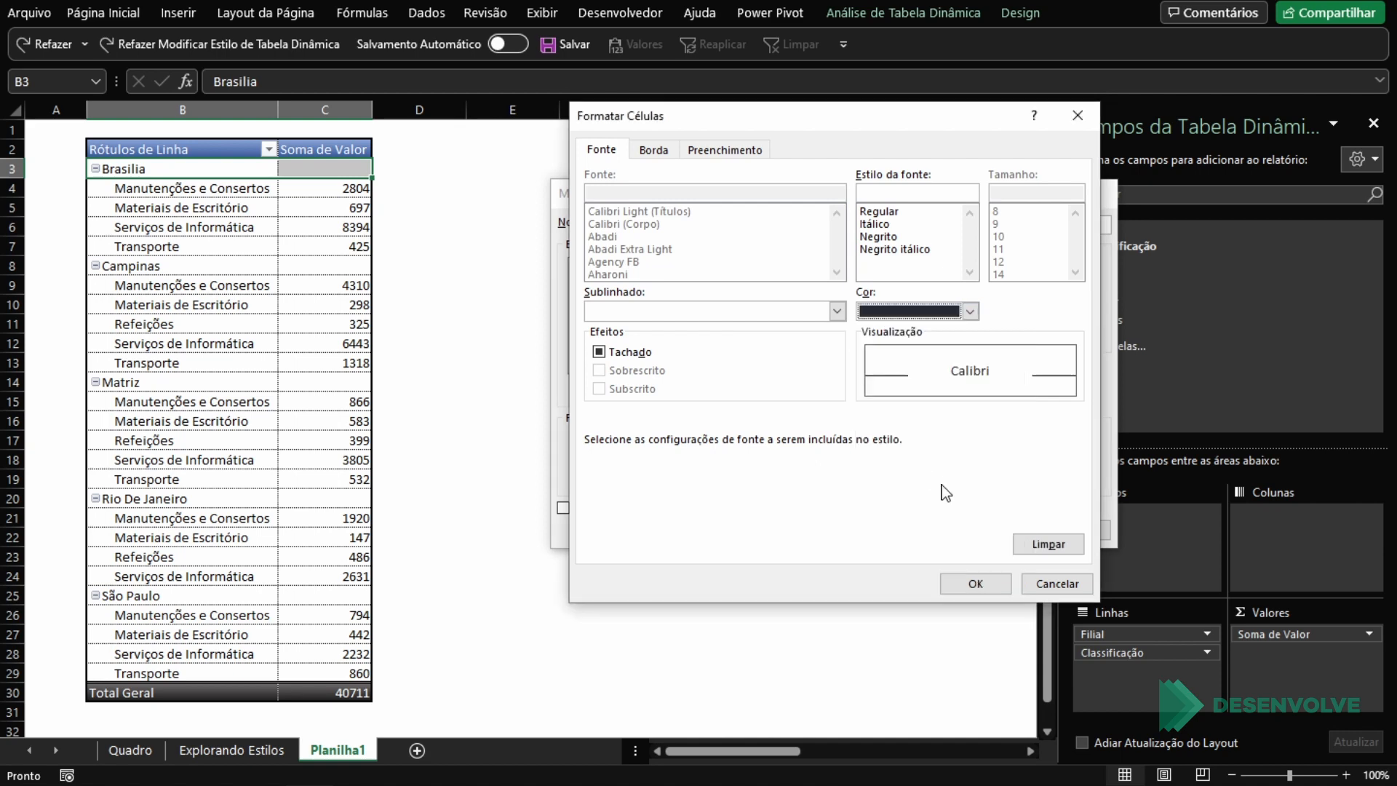
pyautogui.click(974, 584)
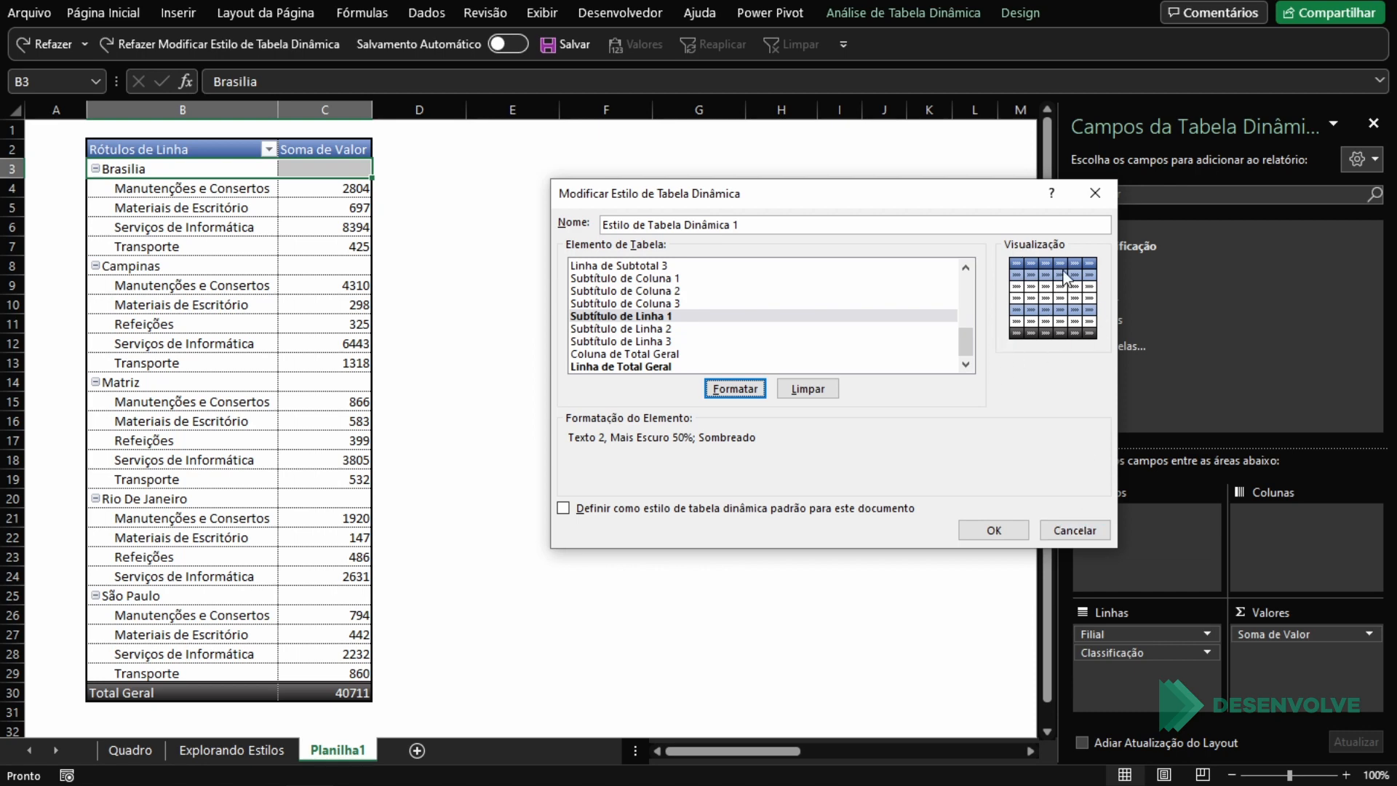
pyautogui.click(993, 530)
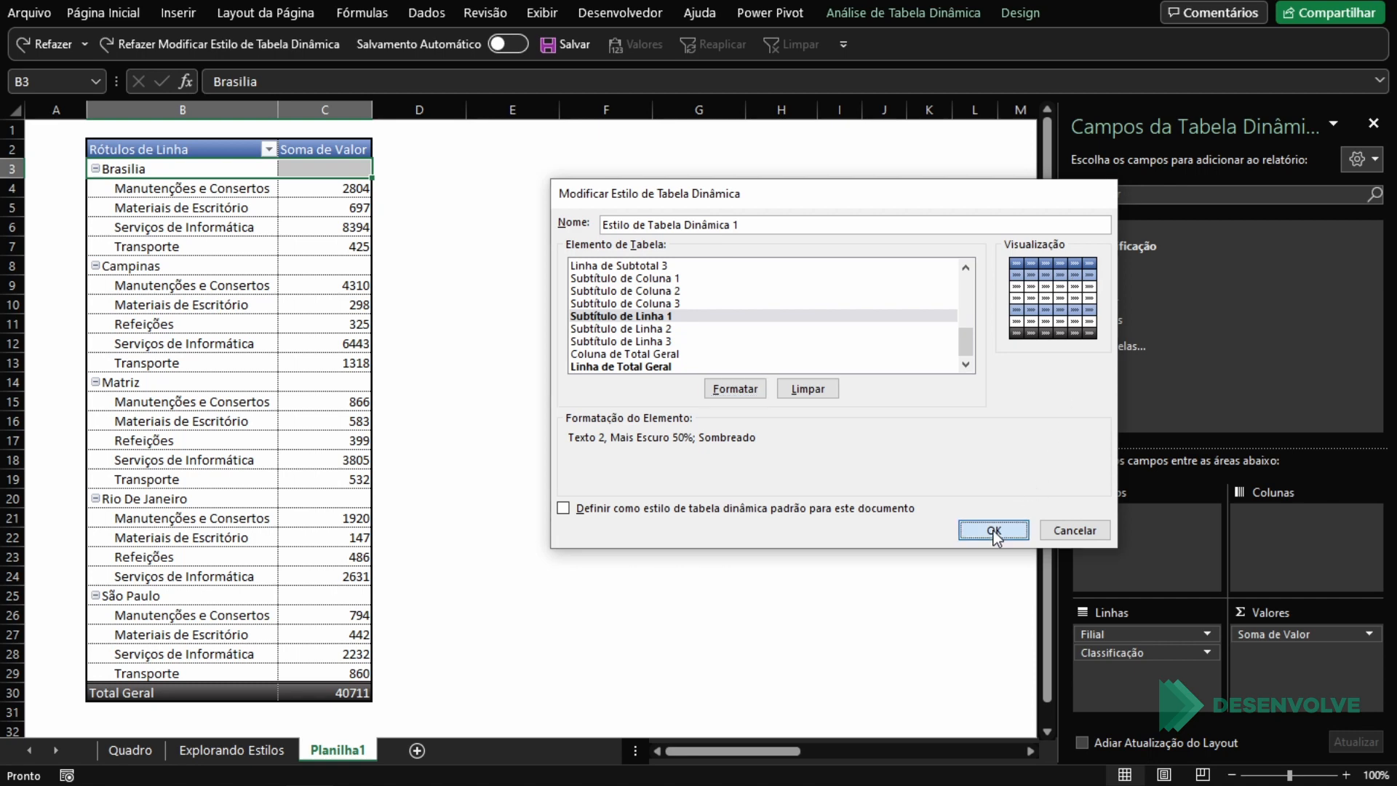
# Step: Examine the branch subheading rows' formatting and the detail rows under Brasilia
pyautogui.click(334, 385)
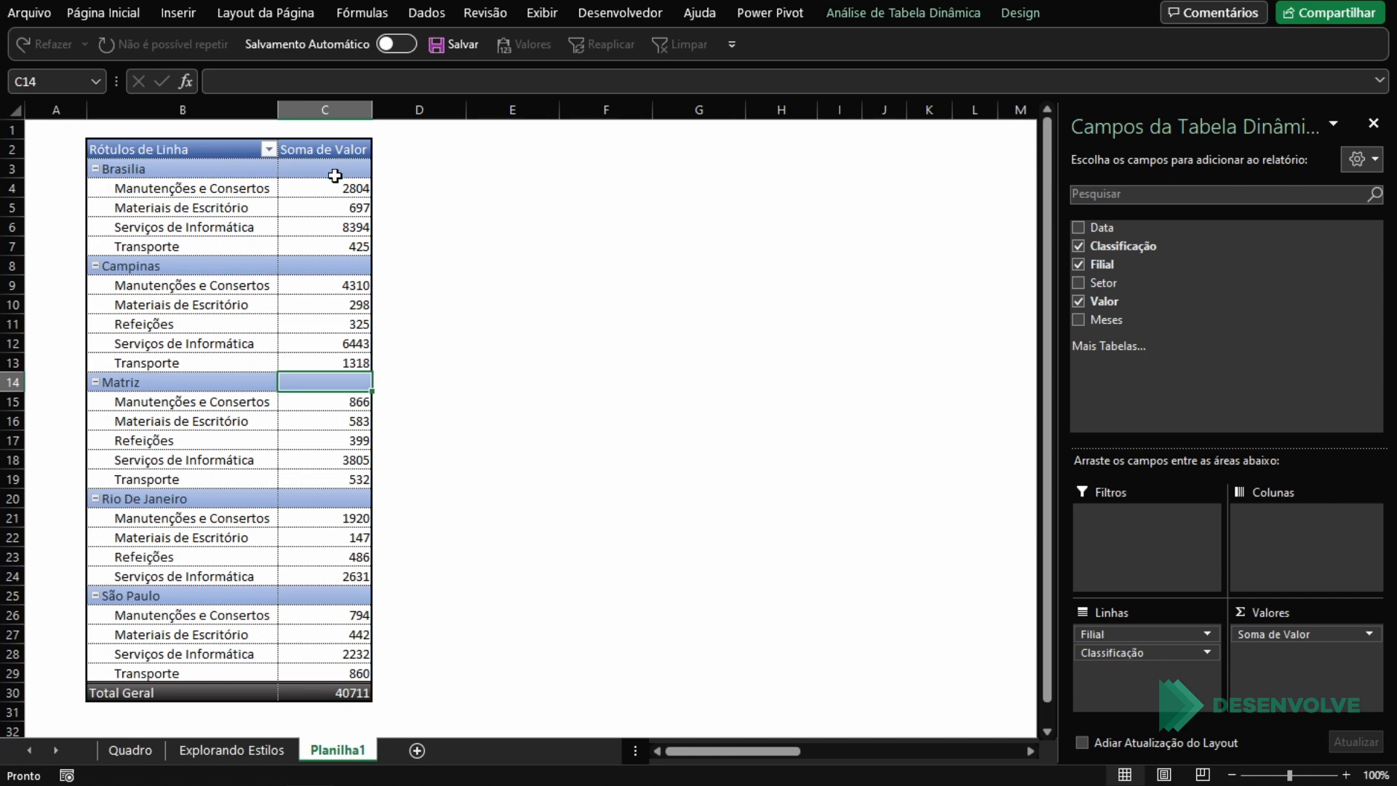
pyautogui.click(348, 244)
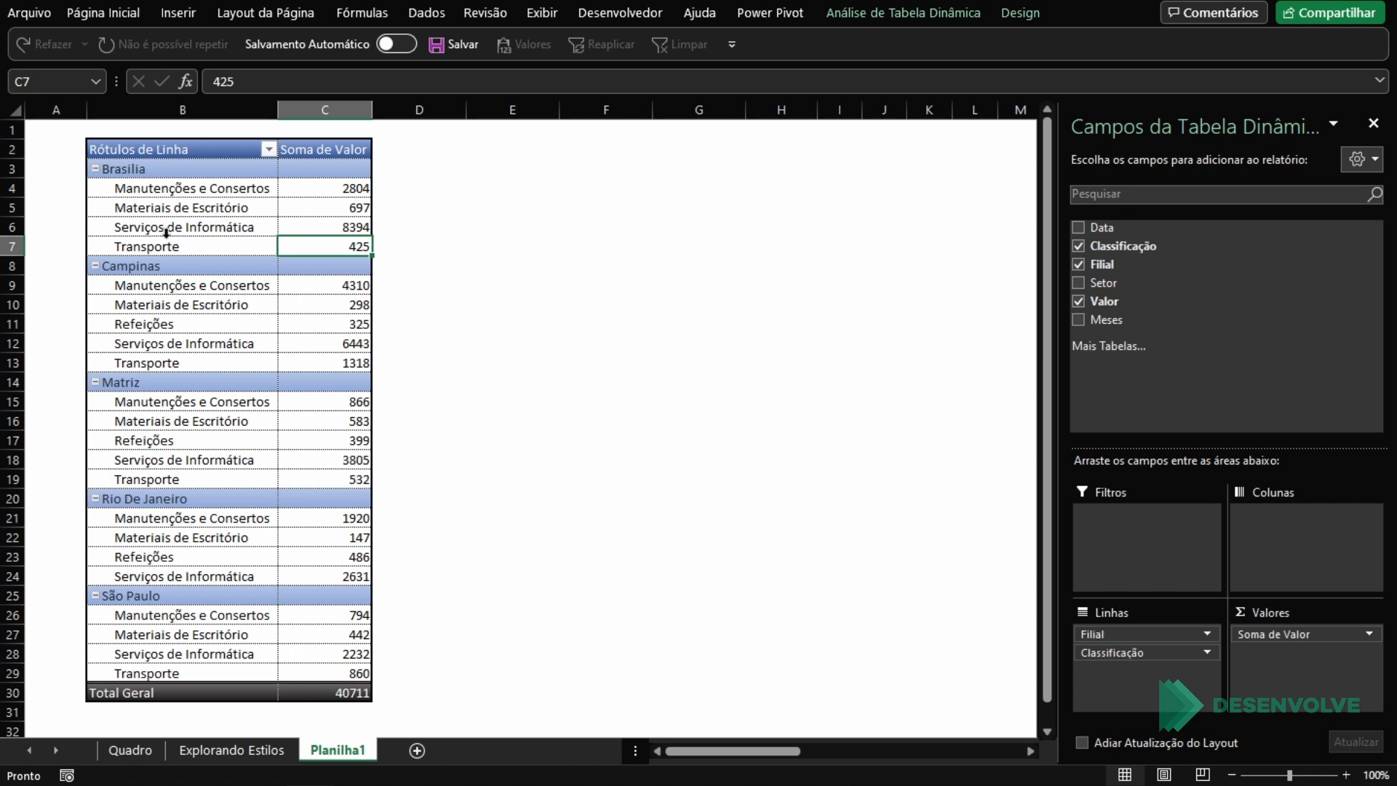
pyautogui.click(168, 209)
pyautogui.click(118, 192)
pyautogui.moveTo(118, 192); pyautogui.dragTo(324, 242)
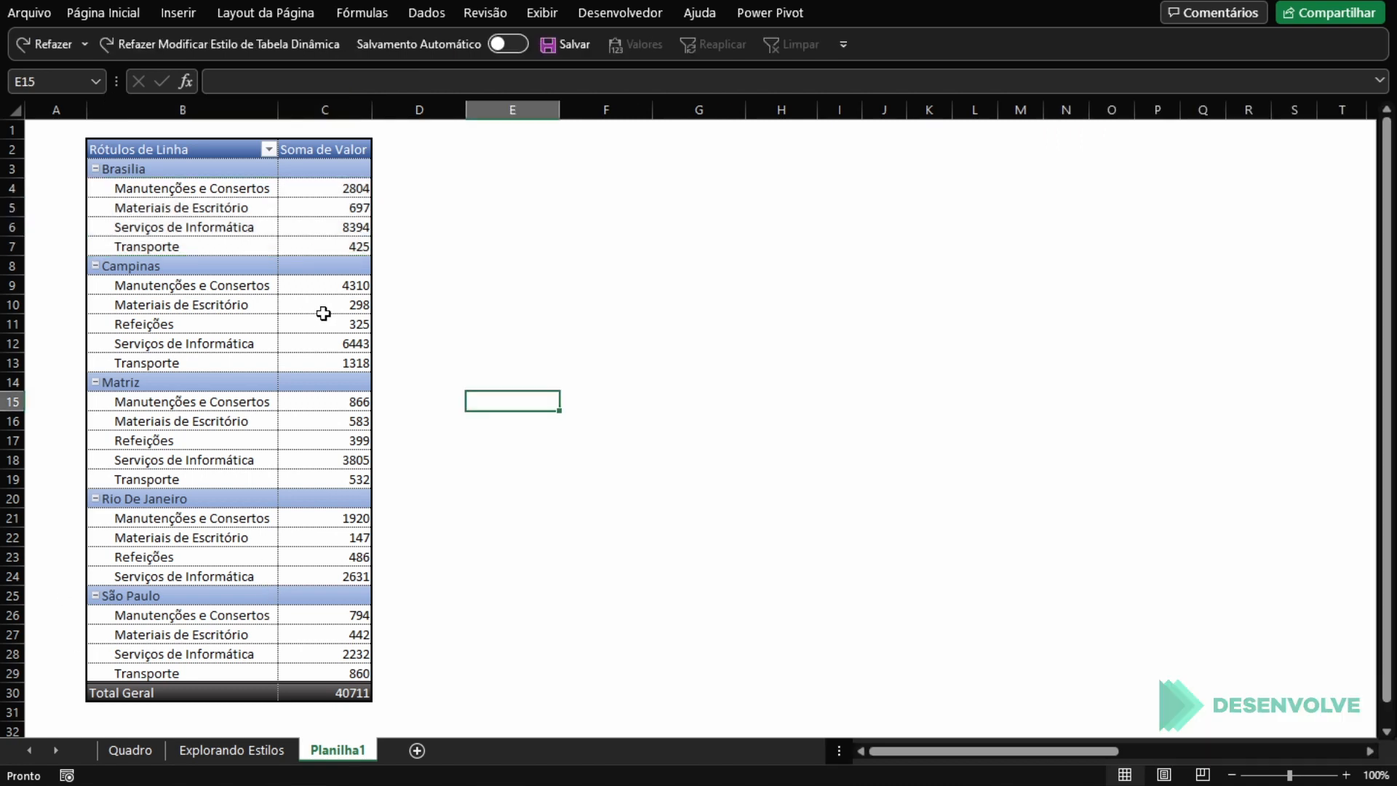
# Step: Modify the custom PivotTable style so that its Listra da Primeira Linha element has the lightest gold fill
pyautogui.click(322, 305)
pyautogui.click(1021, 14)
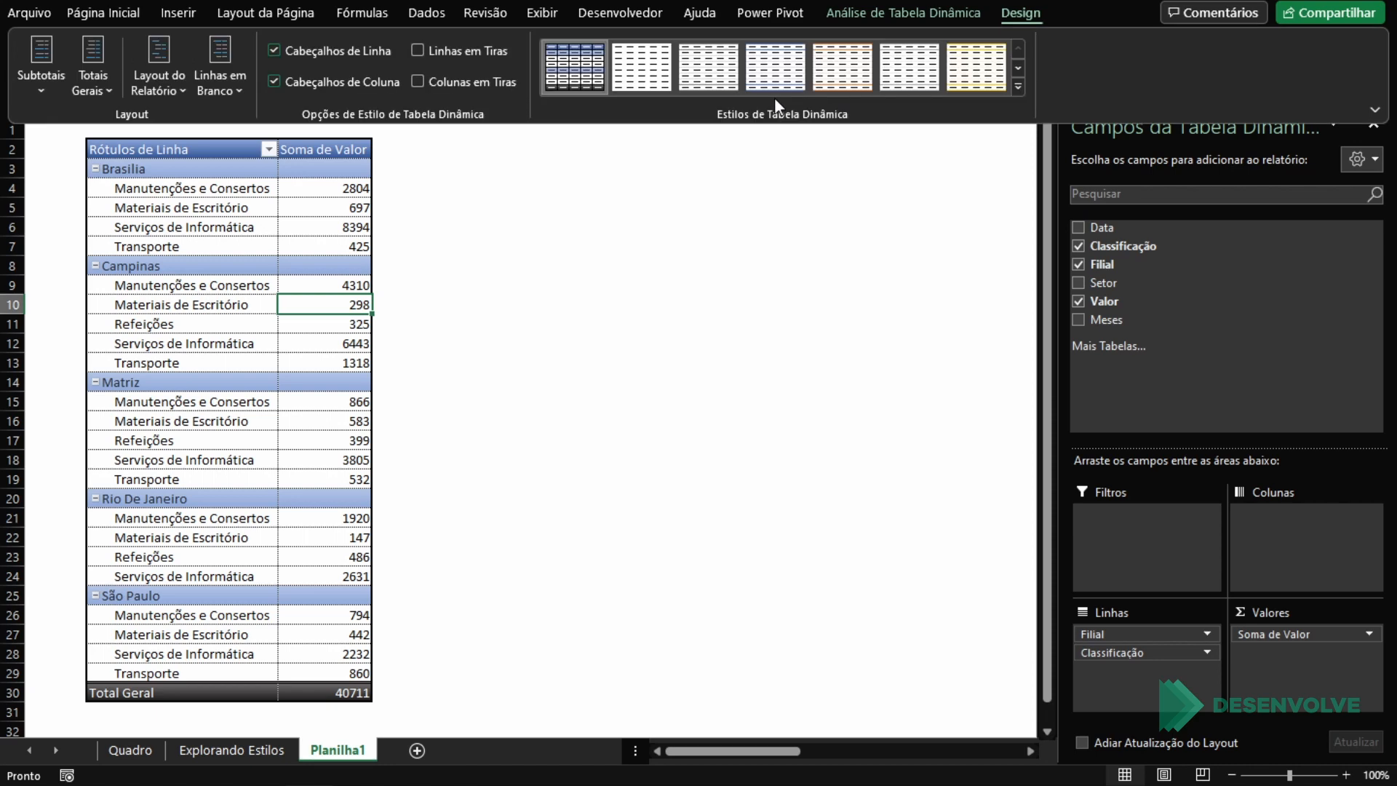
pyautogui.rightClick(593, 72)
pyautogui.click(666, 139)
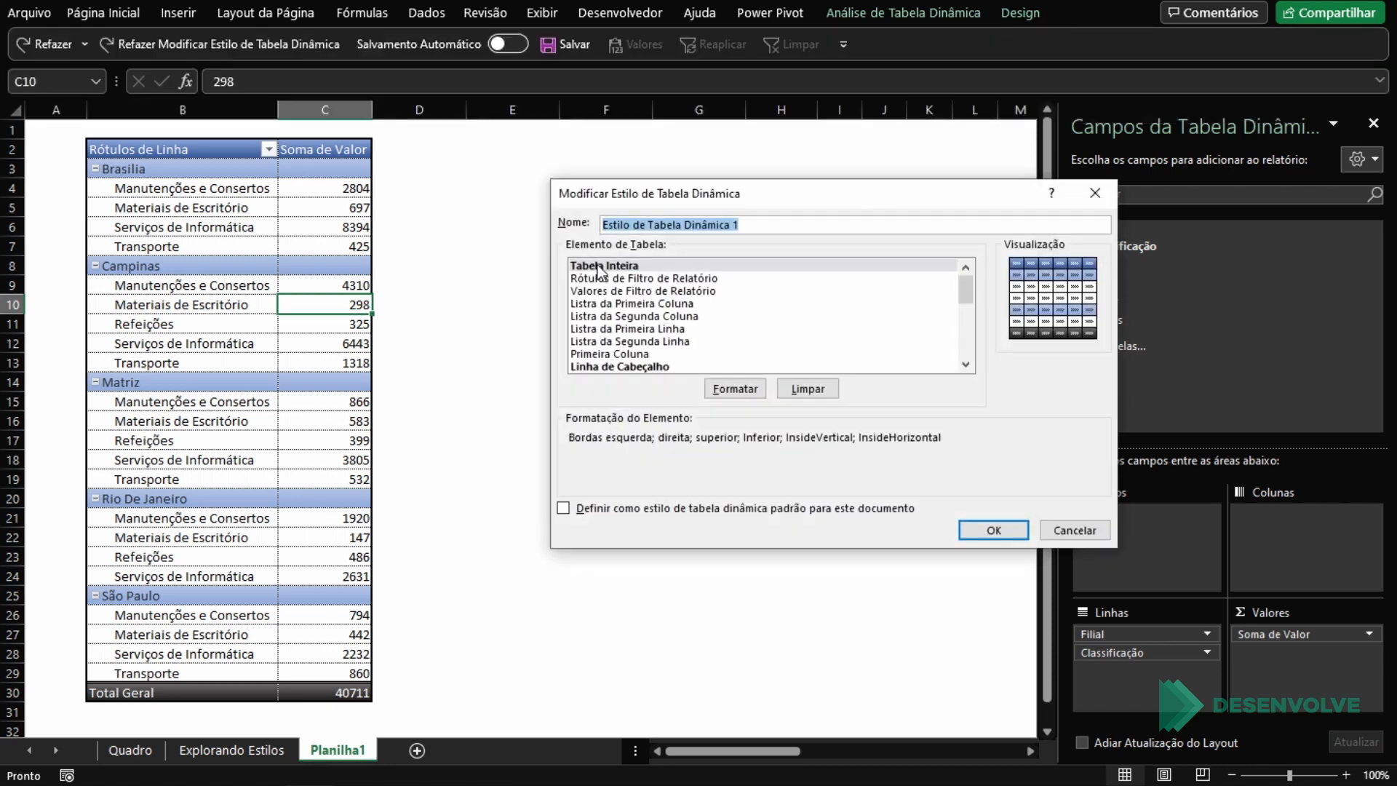
pyautogui.click(675, 331)
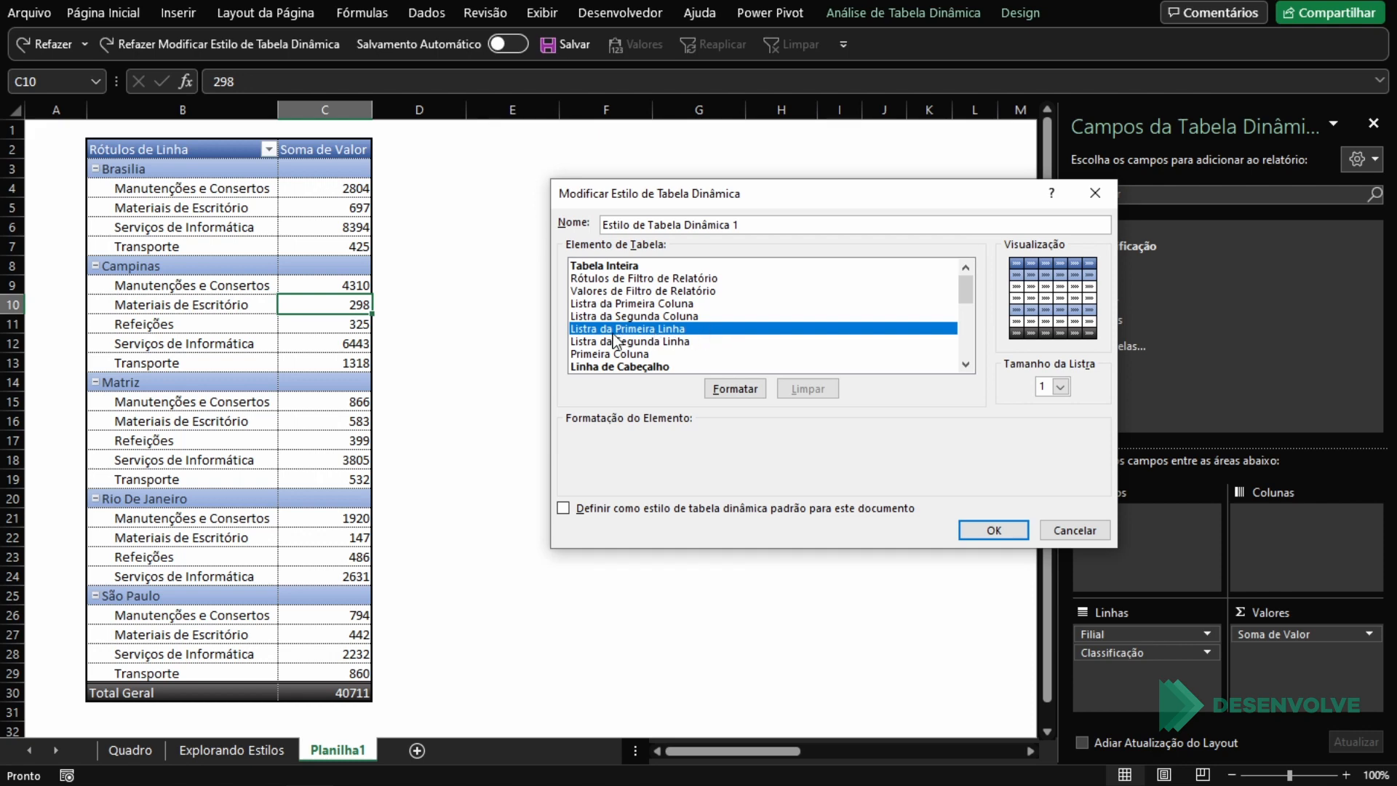
pyautogui.click(733, 391)
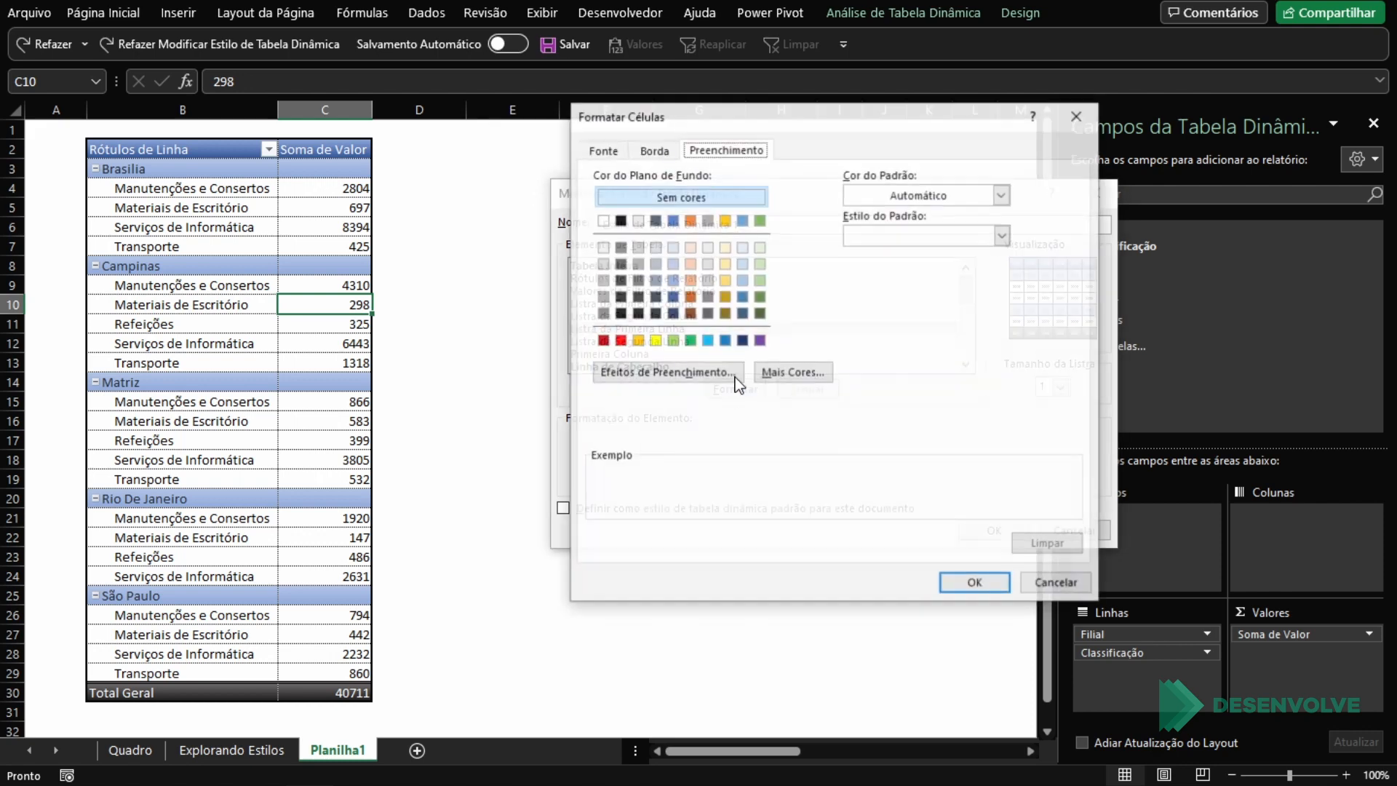
pyautogui.click(723, 247)
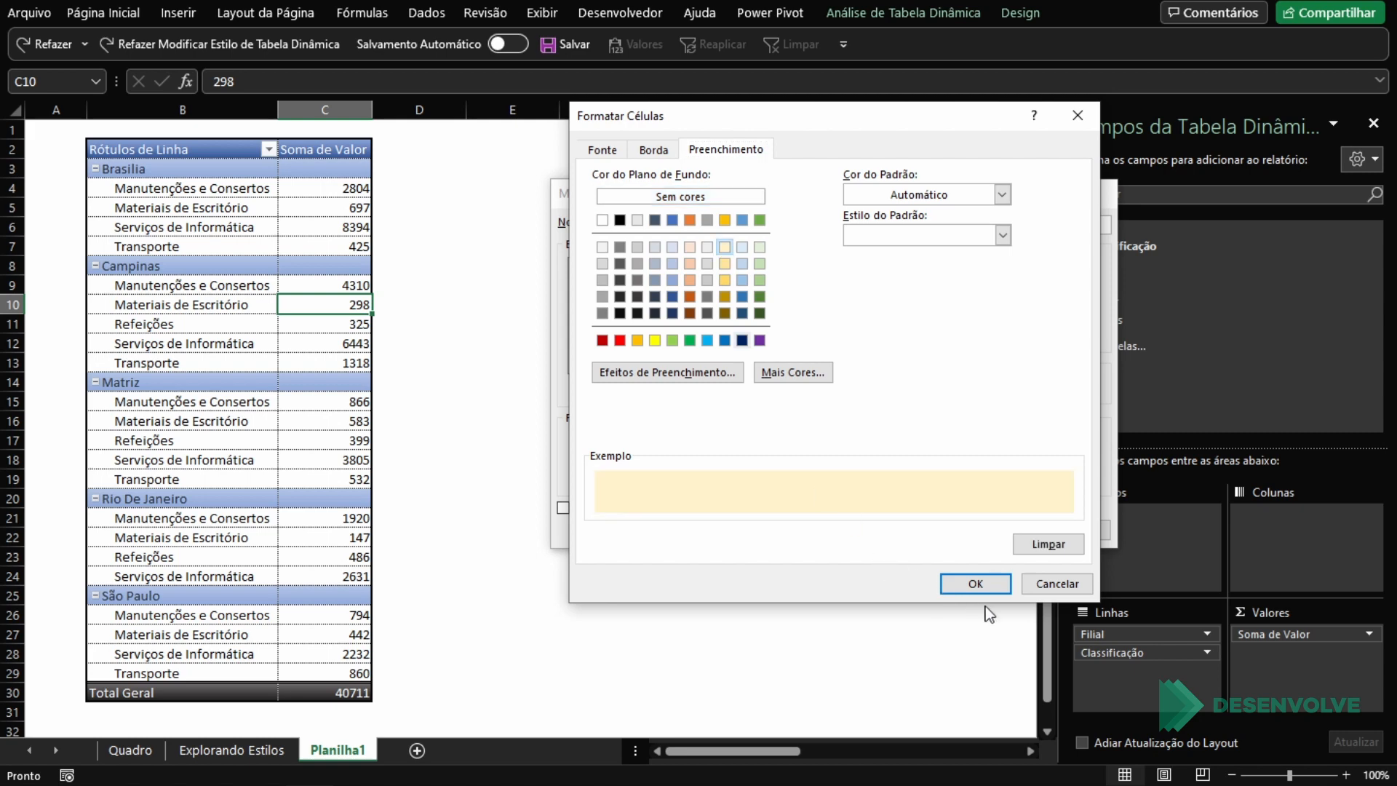
pyautogui.click(988, 586)
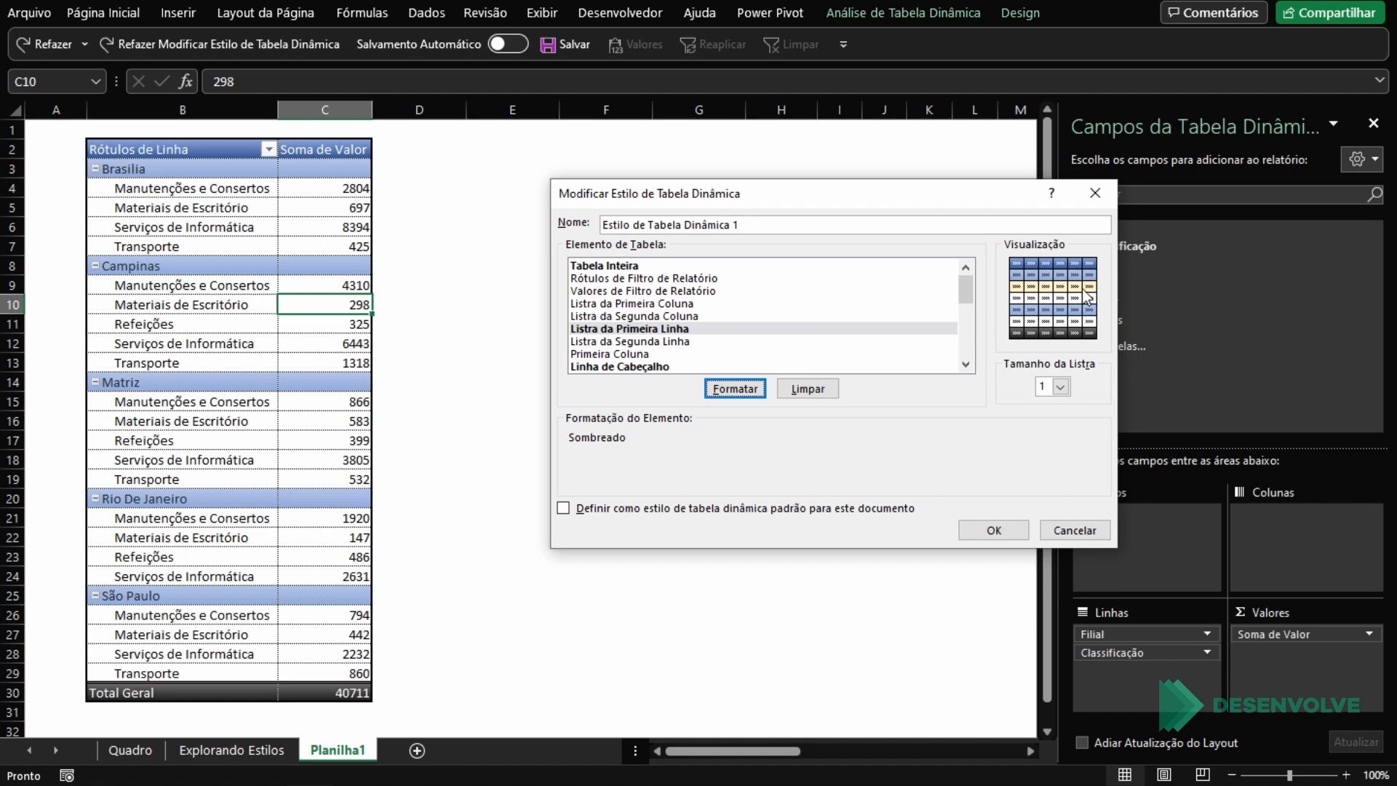
# Step: Fill the Listra da Segunda Linha element with the same lightest gold and save the style
pyautogui.click(664, 344)
pyautogui.click(734, 389)
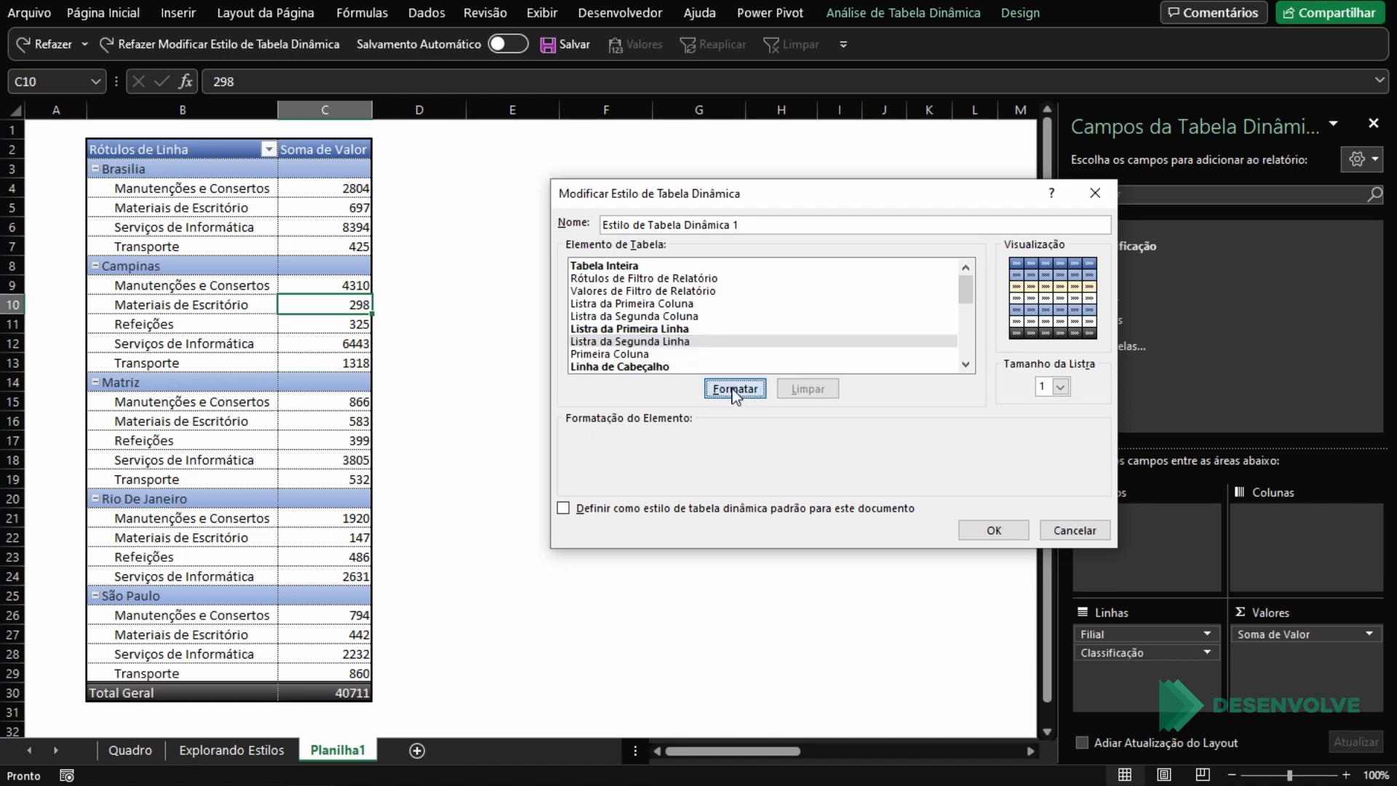
pyautogui.click(725, 247)
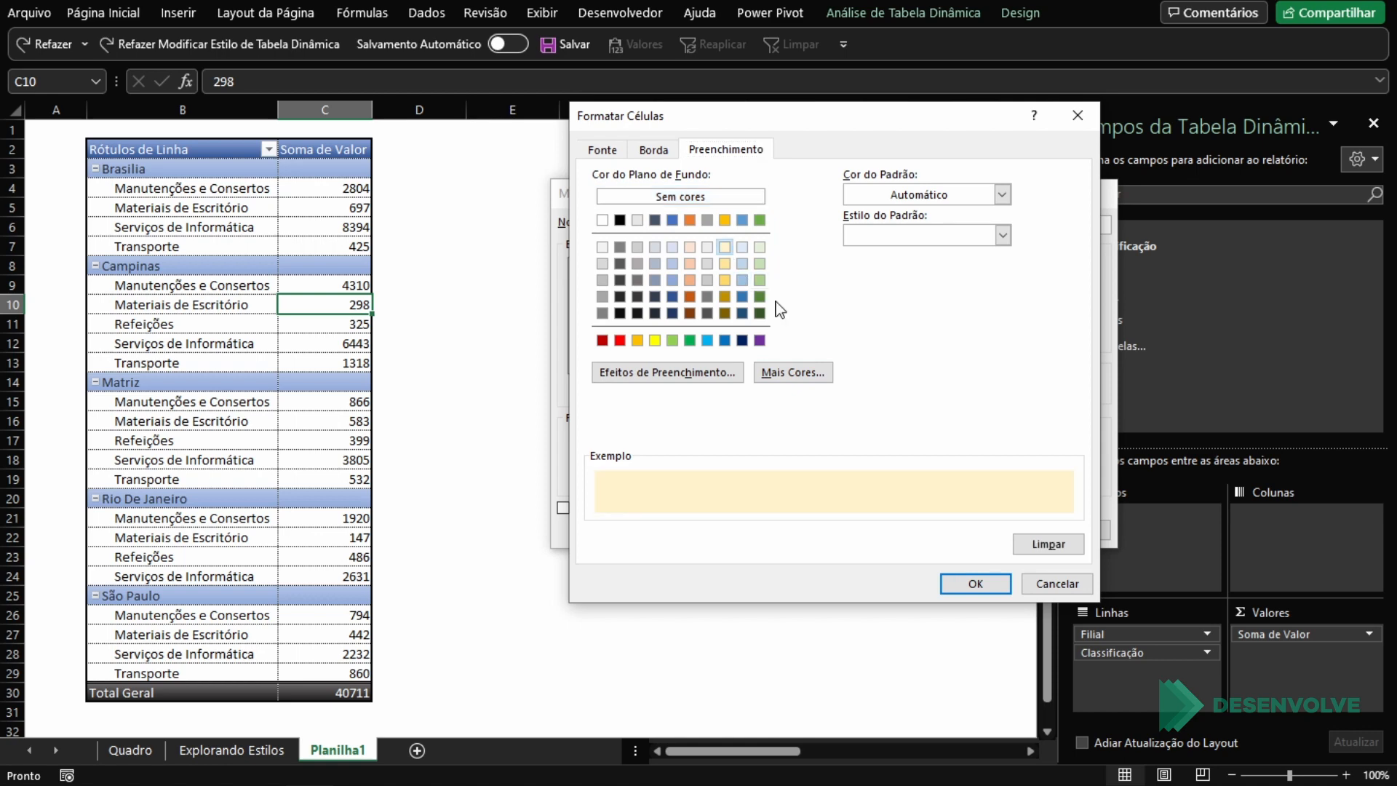
pyautogui.click(989, 584)
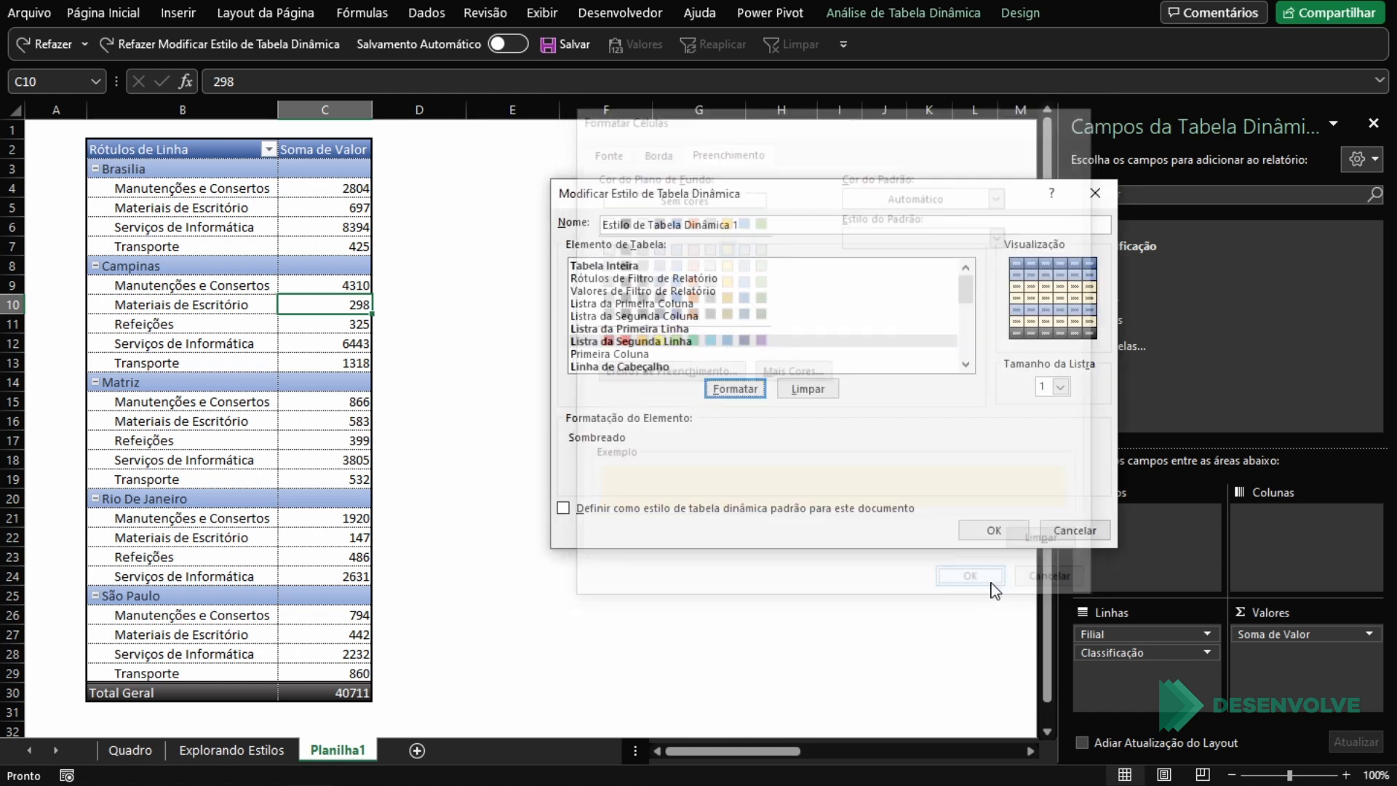
pyautogui.click(1012, 529)
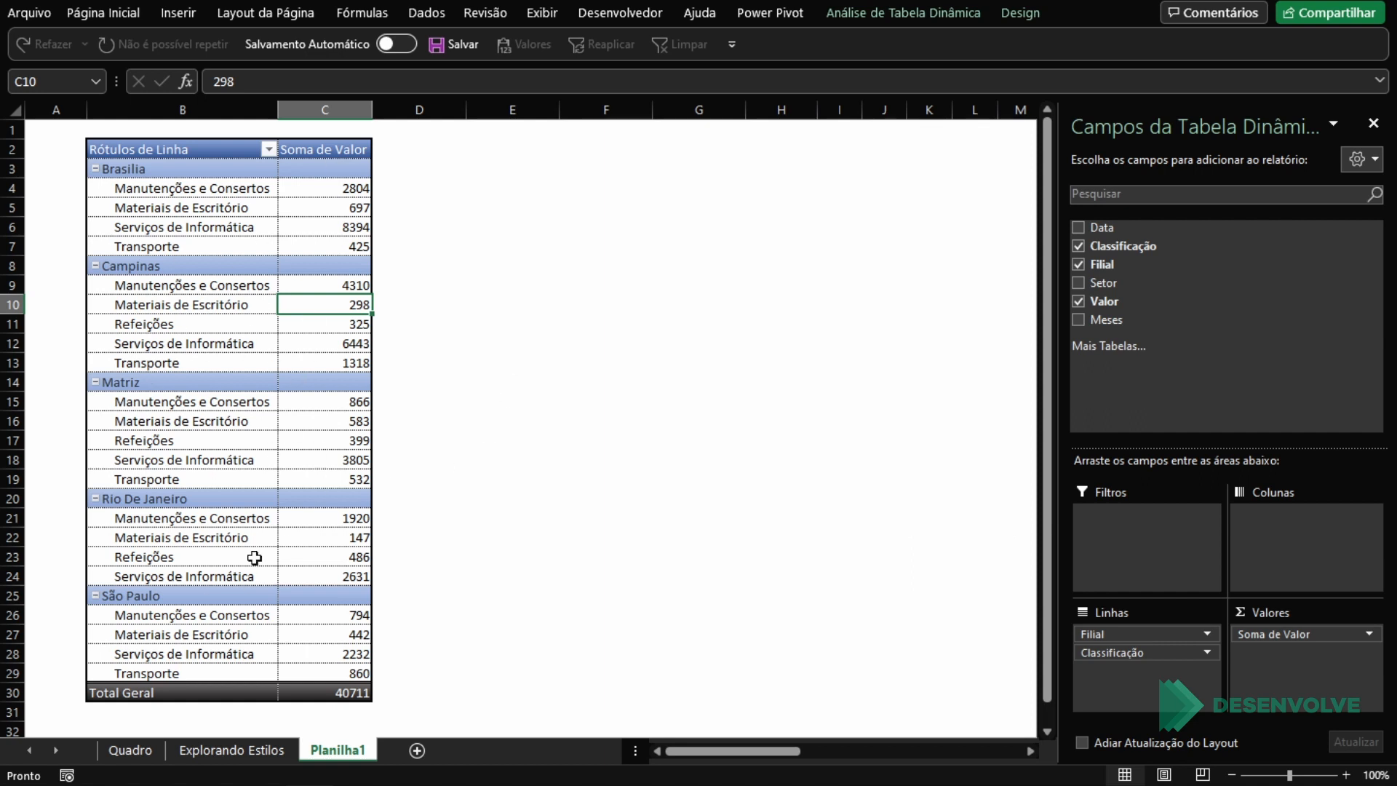
# Step: Enable the Linhas em Tiras style option for the PivotTable and deselect the table
pyautogui.click(1014, 12)
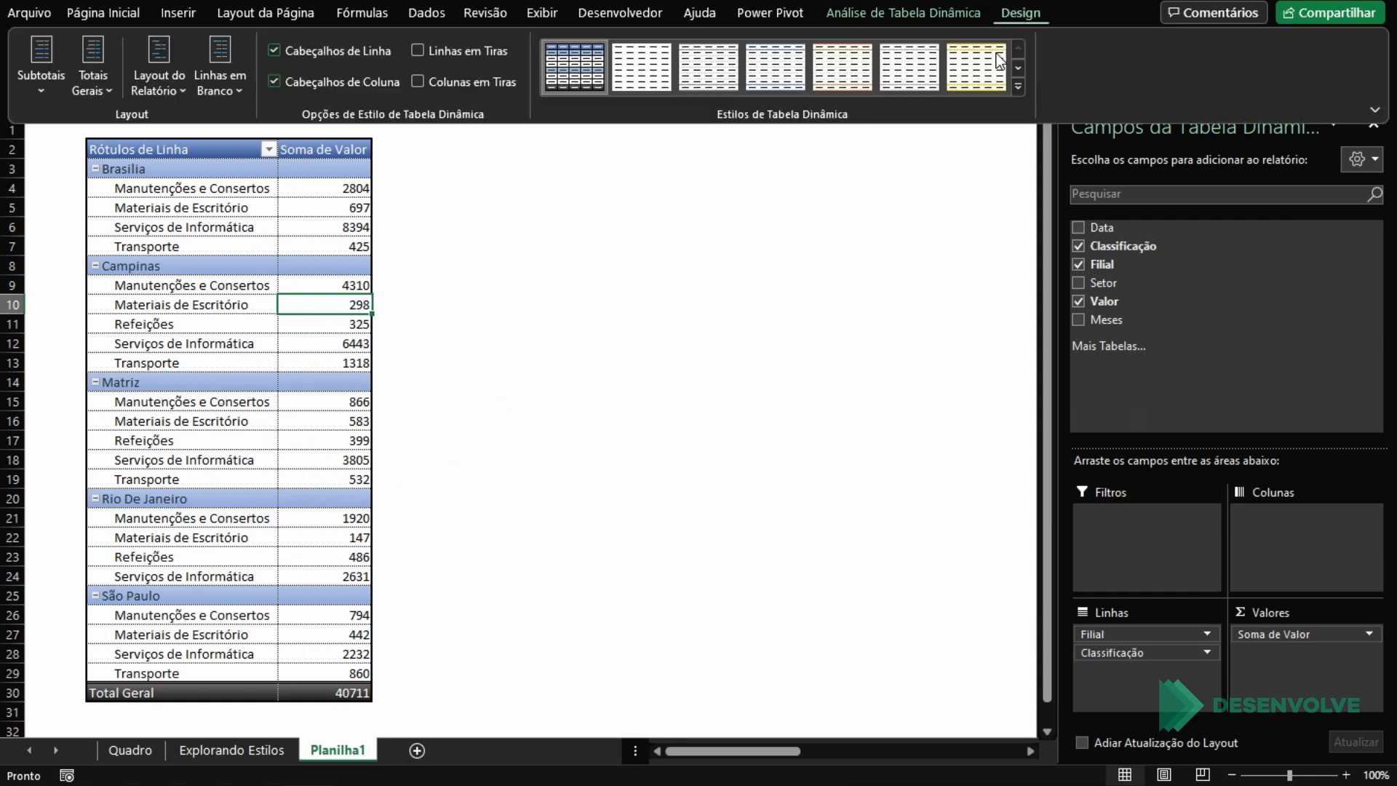
pyautogui.click(464, 51)
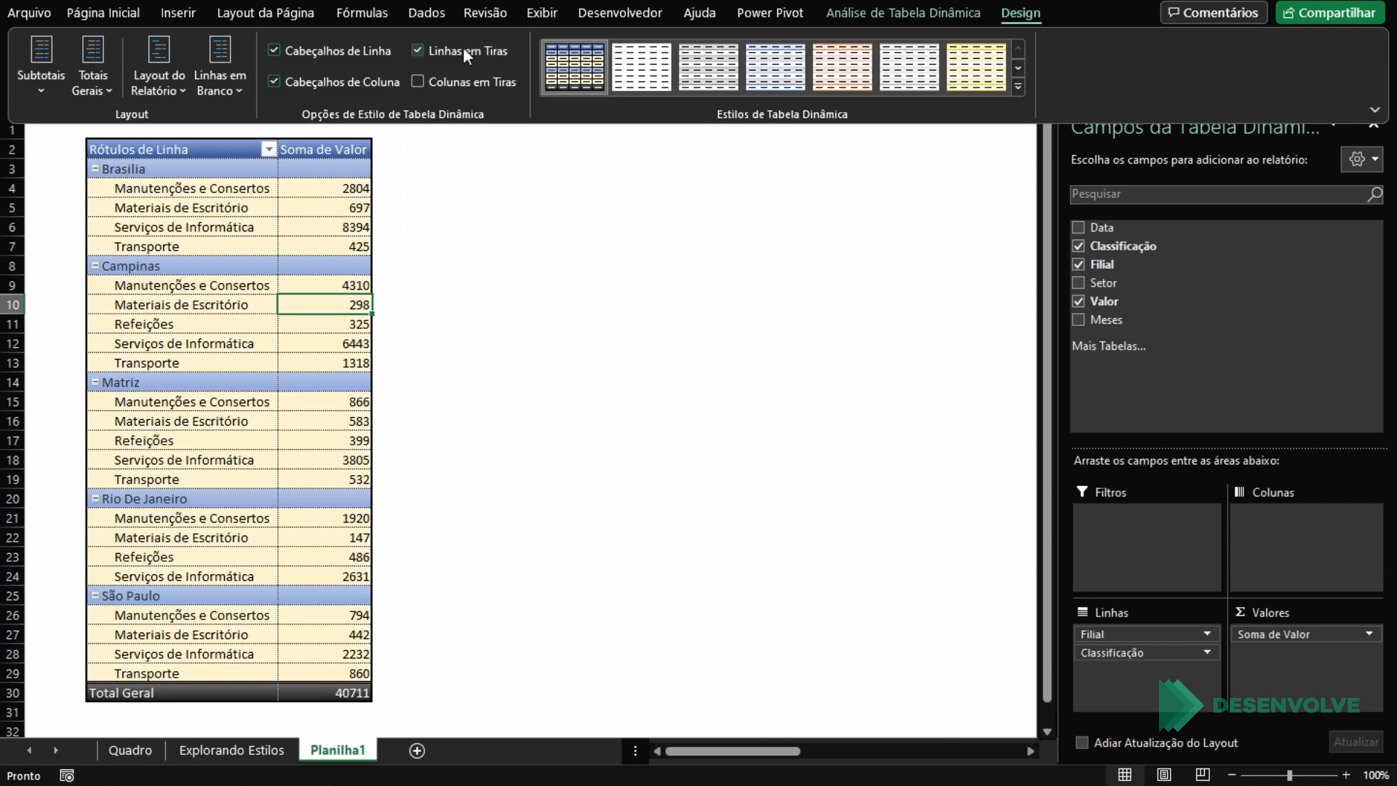
pyautogui.click(337, 365)
pyautogui.click(568, 381)
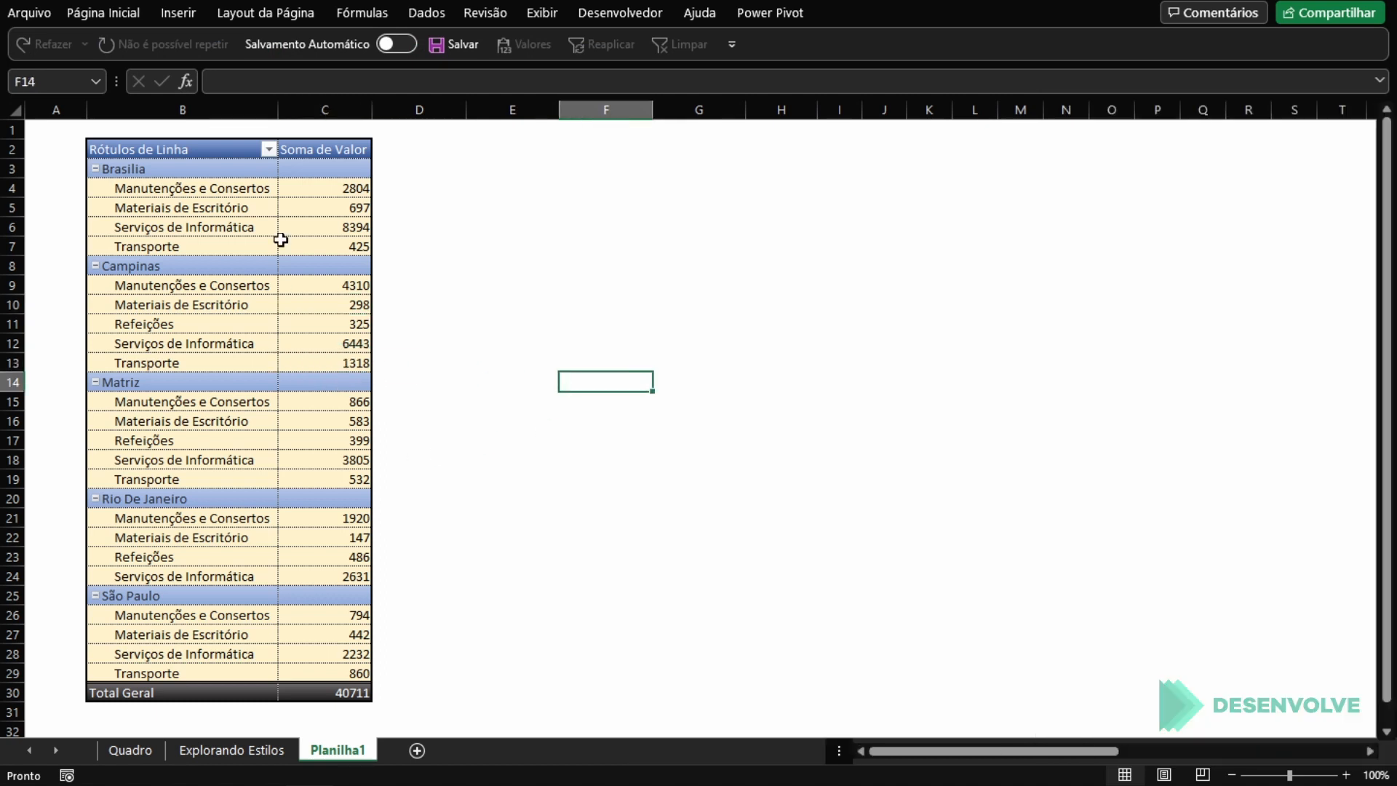
# Step: Examine the PivotTable's banded detail rows and select the range B2:C29
pyautogui.click(313, 284)
pyautogui.click(338, 342)
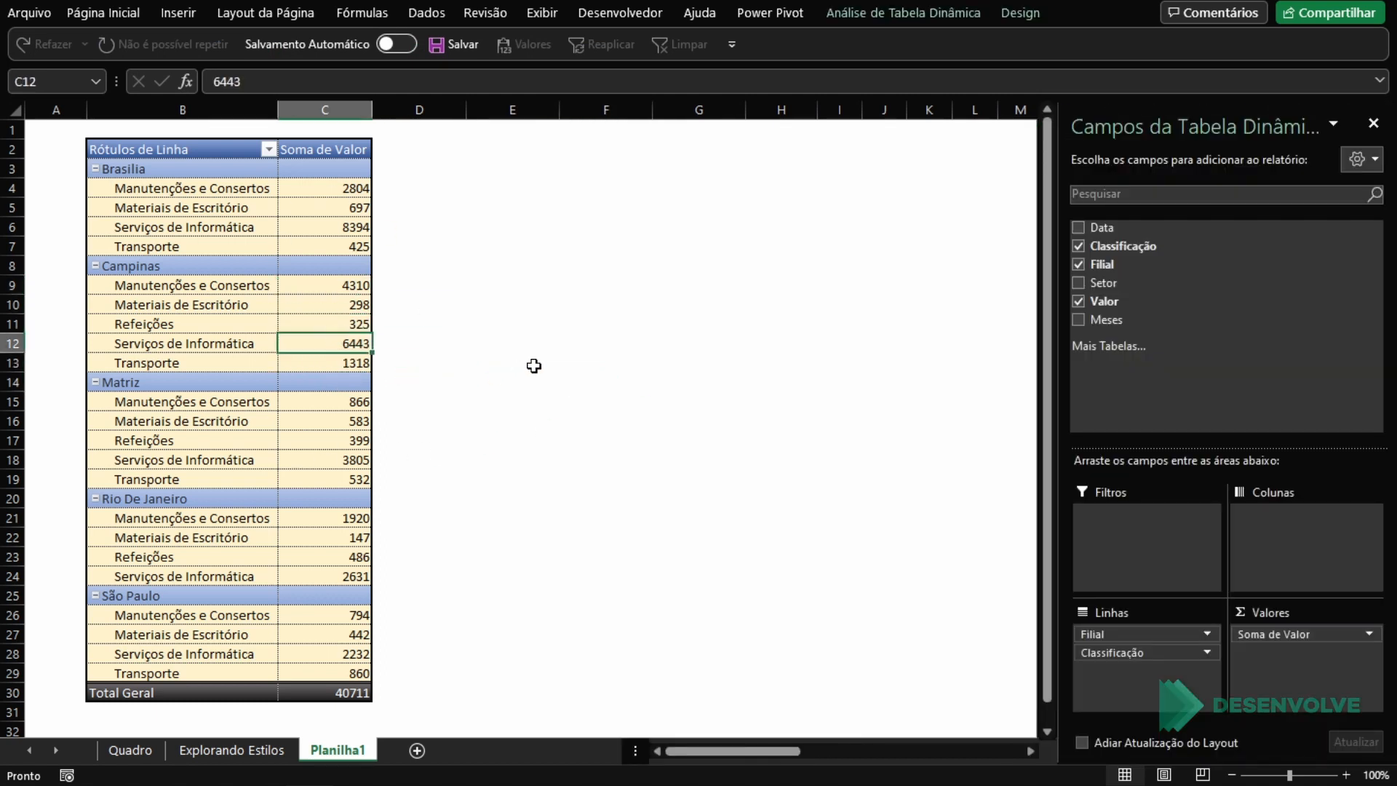
pyautogui.click(536, 365)
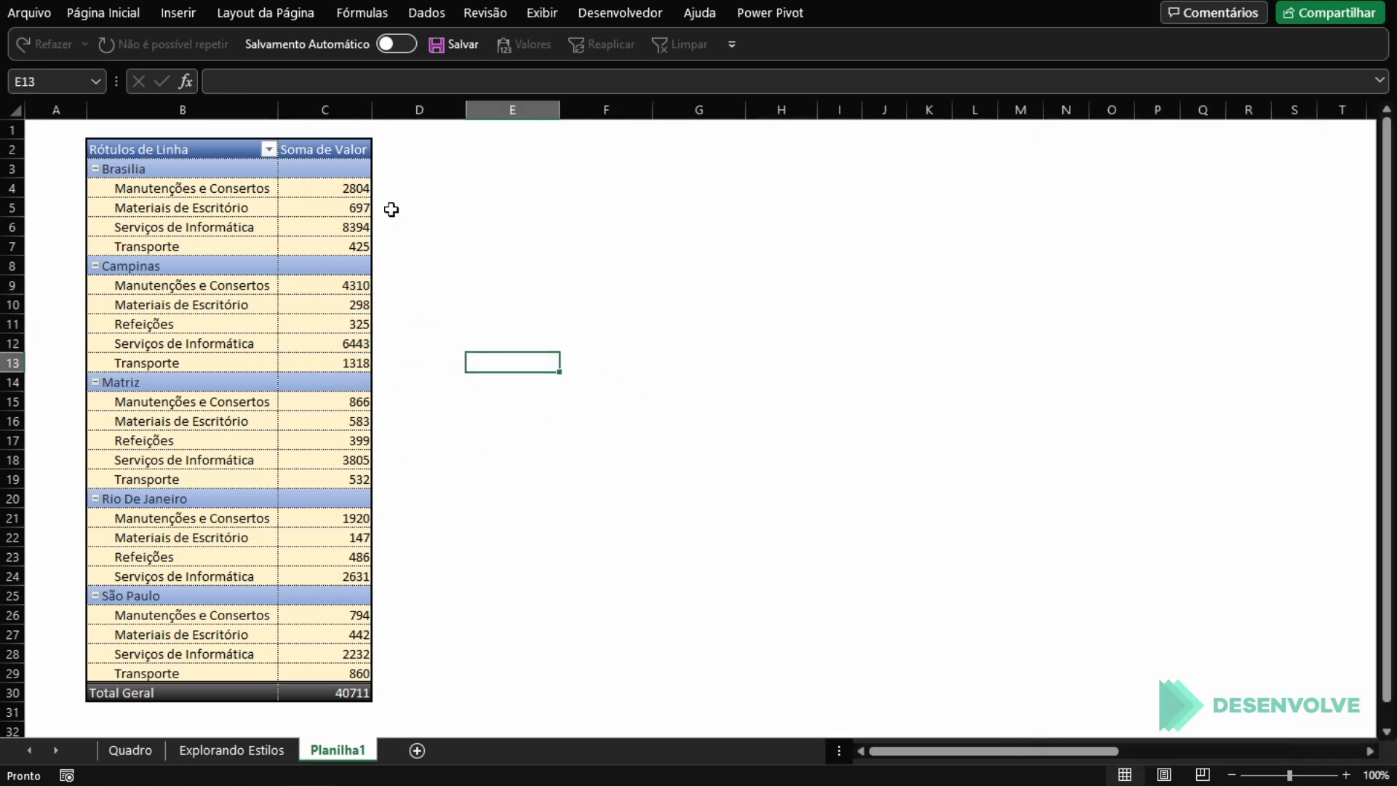
pyautogui.click(368, 209)
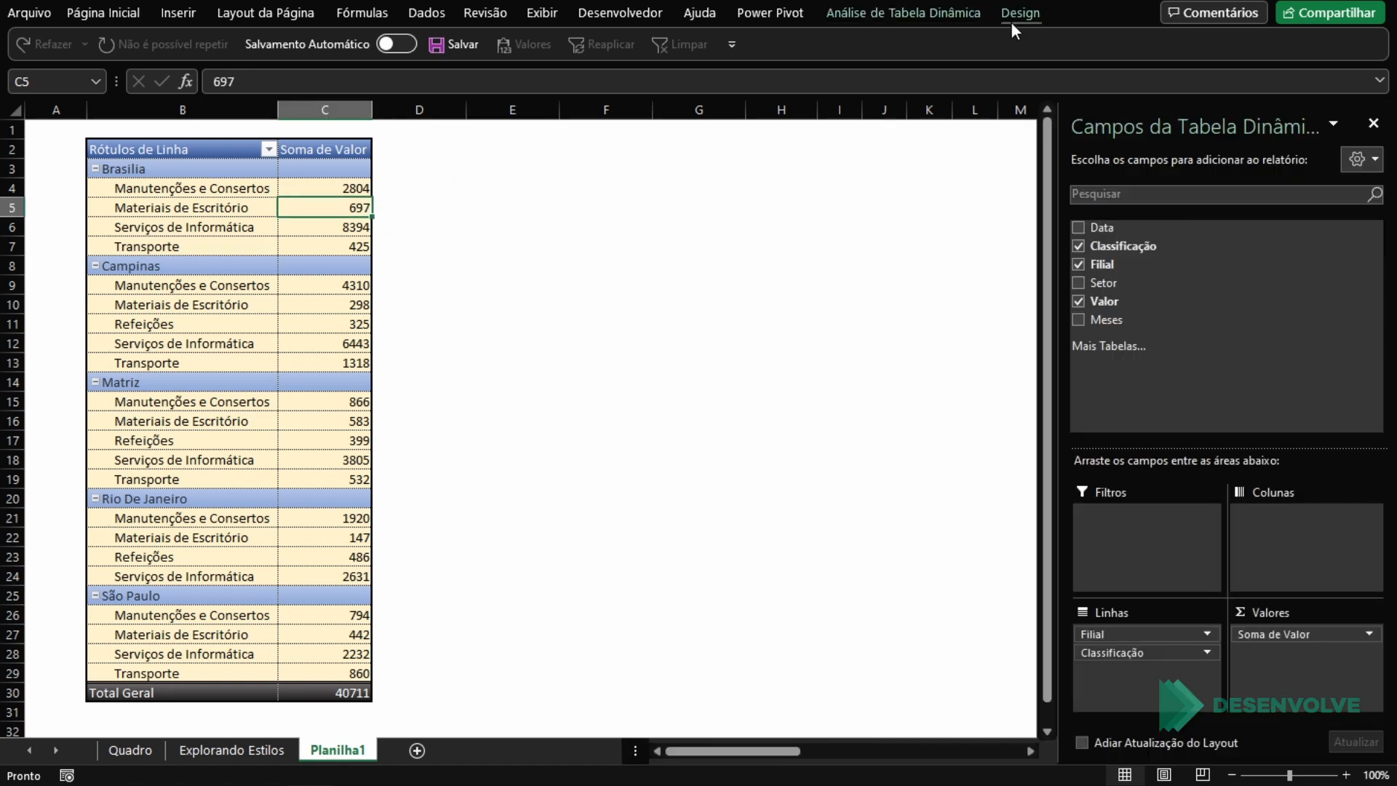
pyautogui.click(218, 230)
pyautogui.moveTo(214, 157); pyautogui.dragTo(318, 672)
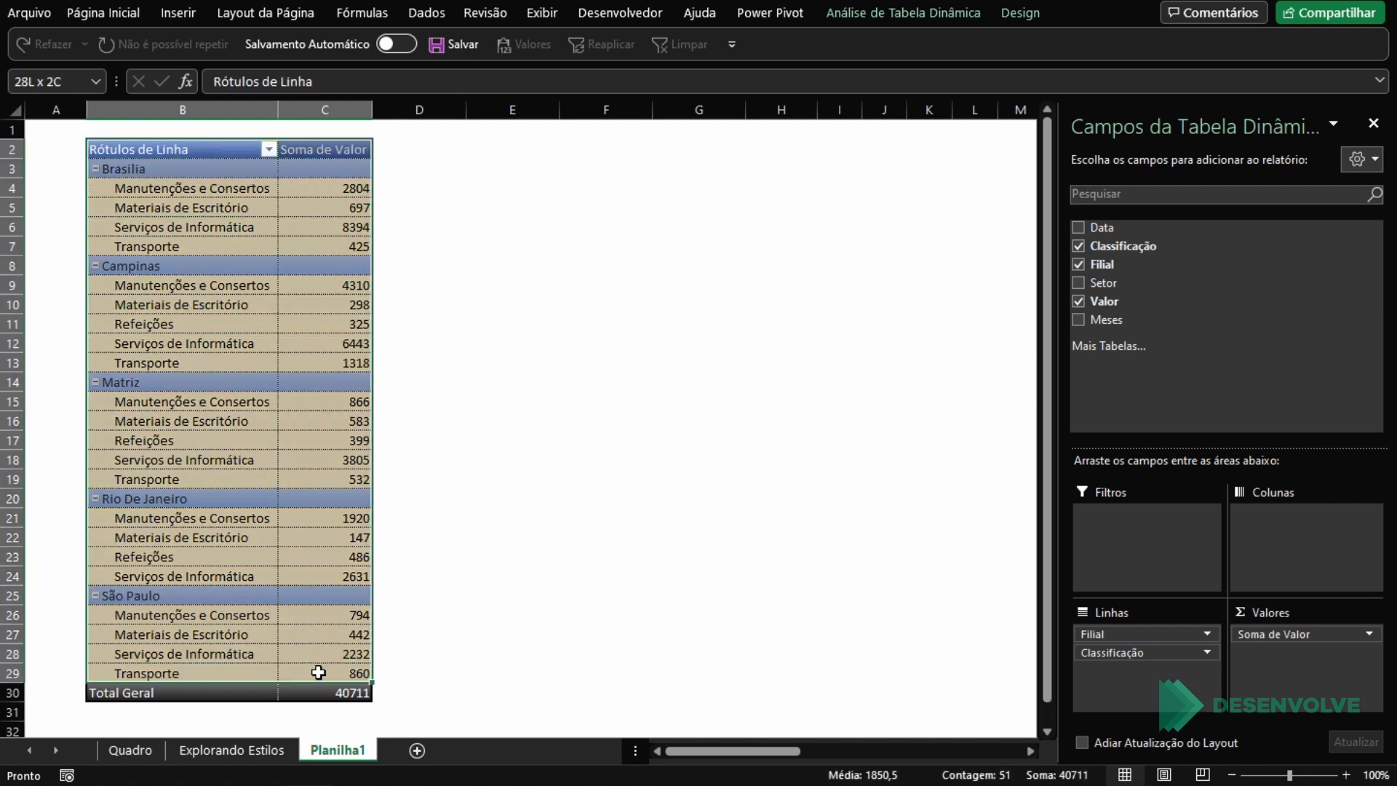
# Step: Examine the custom PivotTable style's table elements and close the style without changing it
pyautogui.click(322, 463)
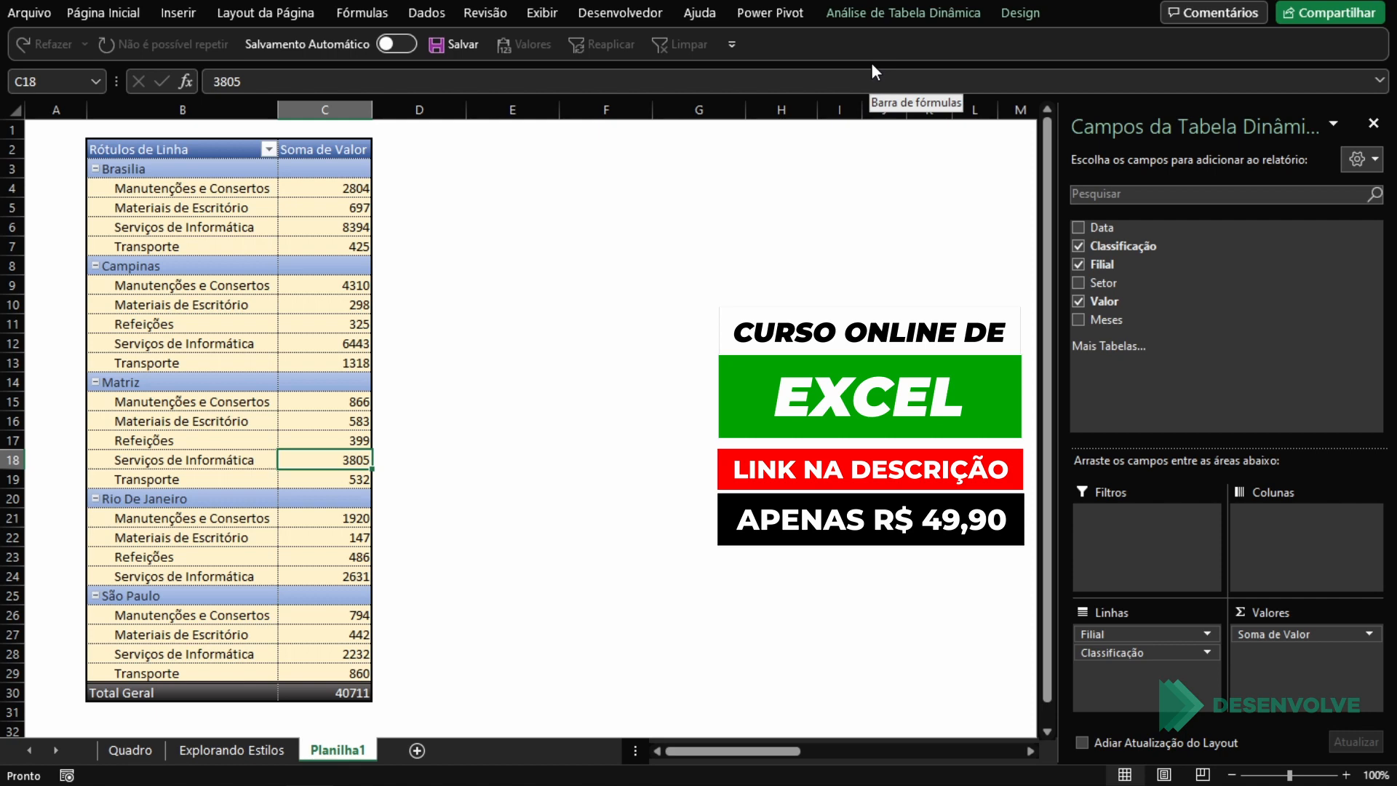
pyautogui.click(1022, 14)
pyautogui.rightClick(564, 74)
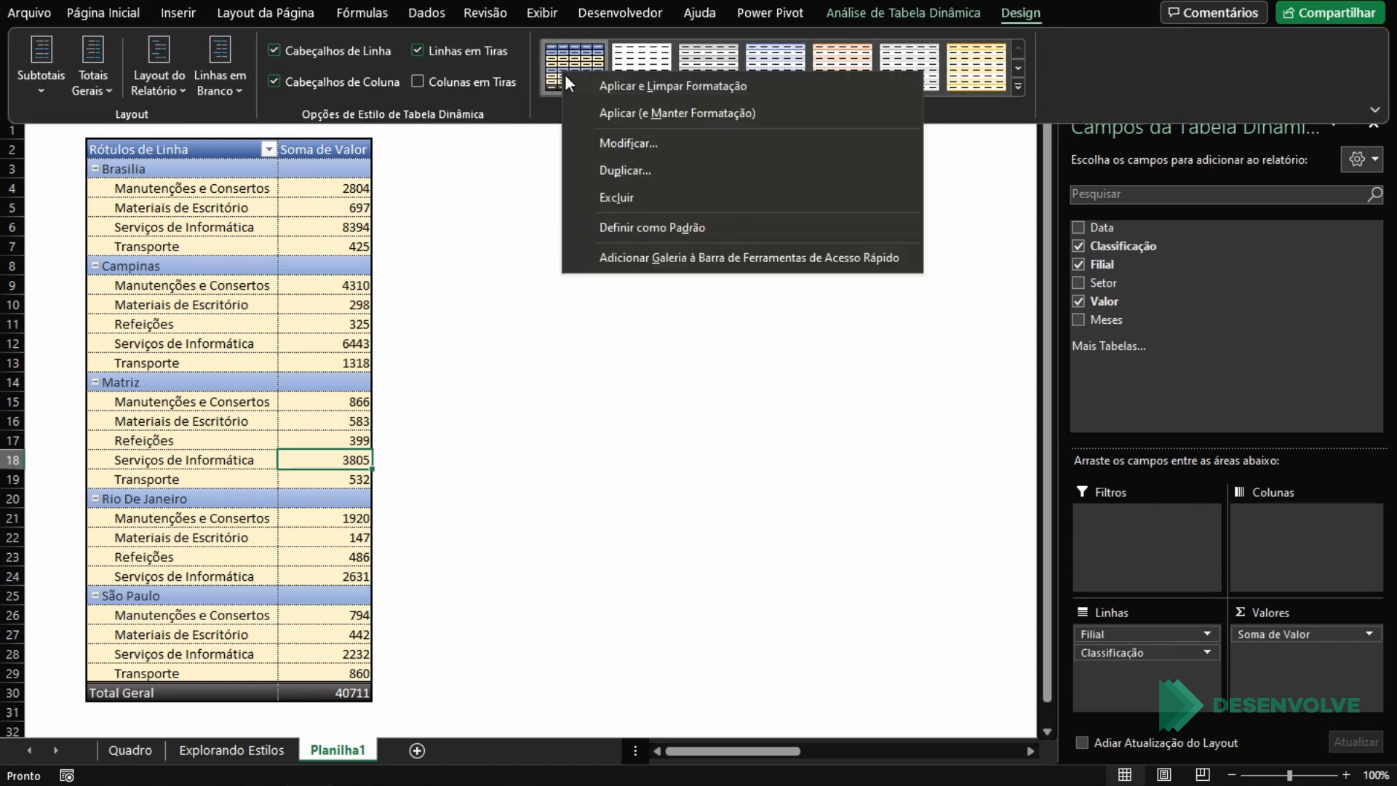
pyautogui.click(626, 143)
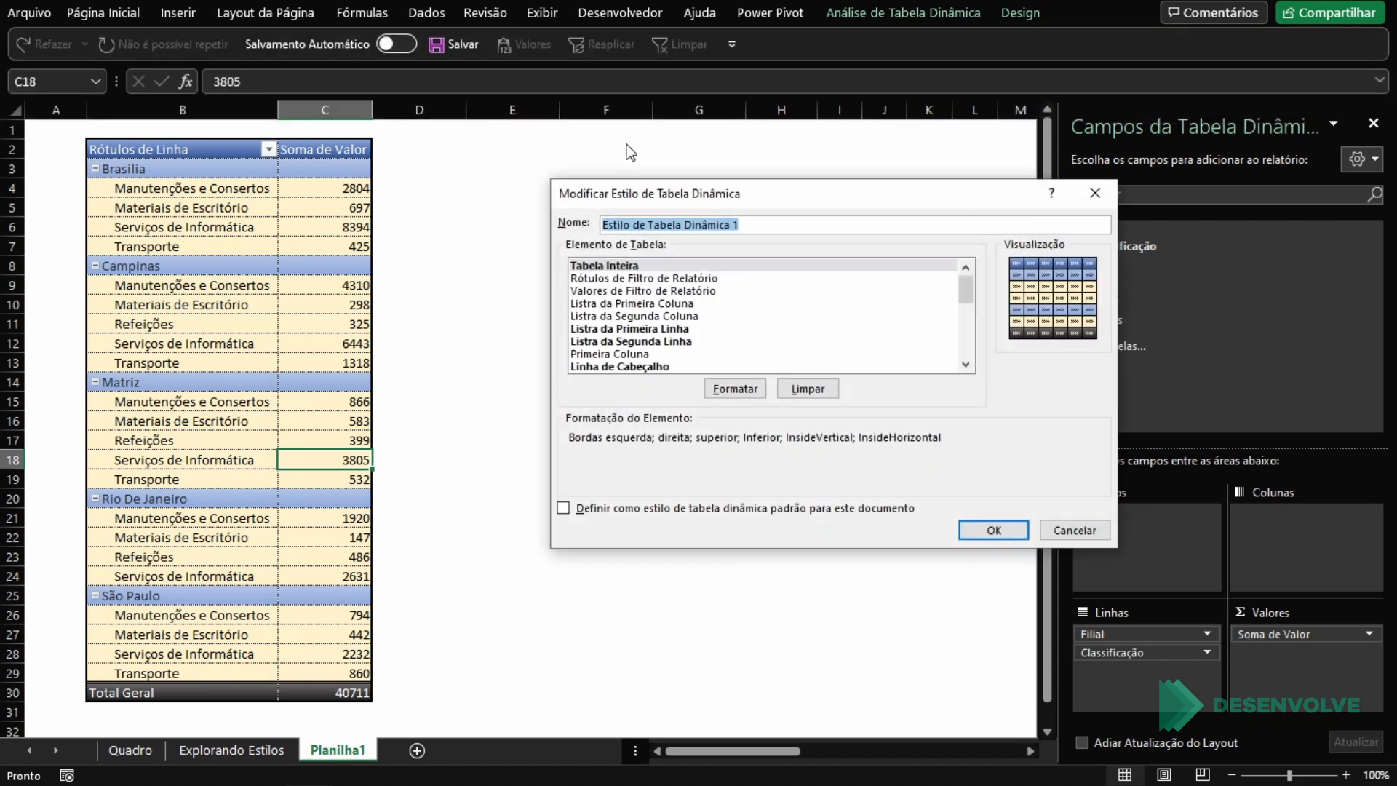
pyautogui.click(710, 281)
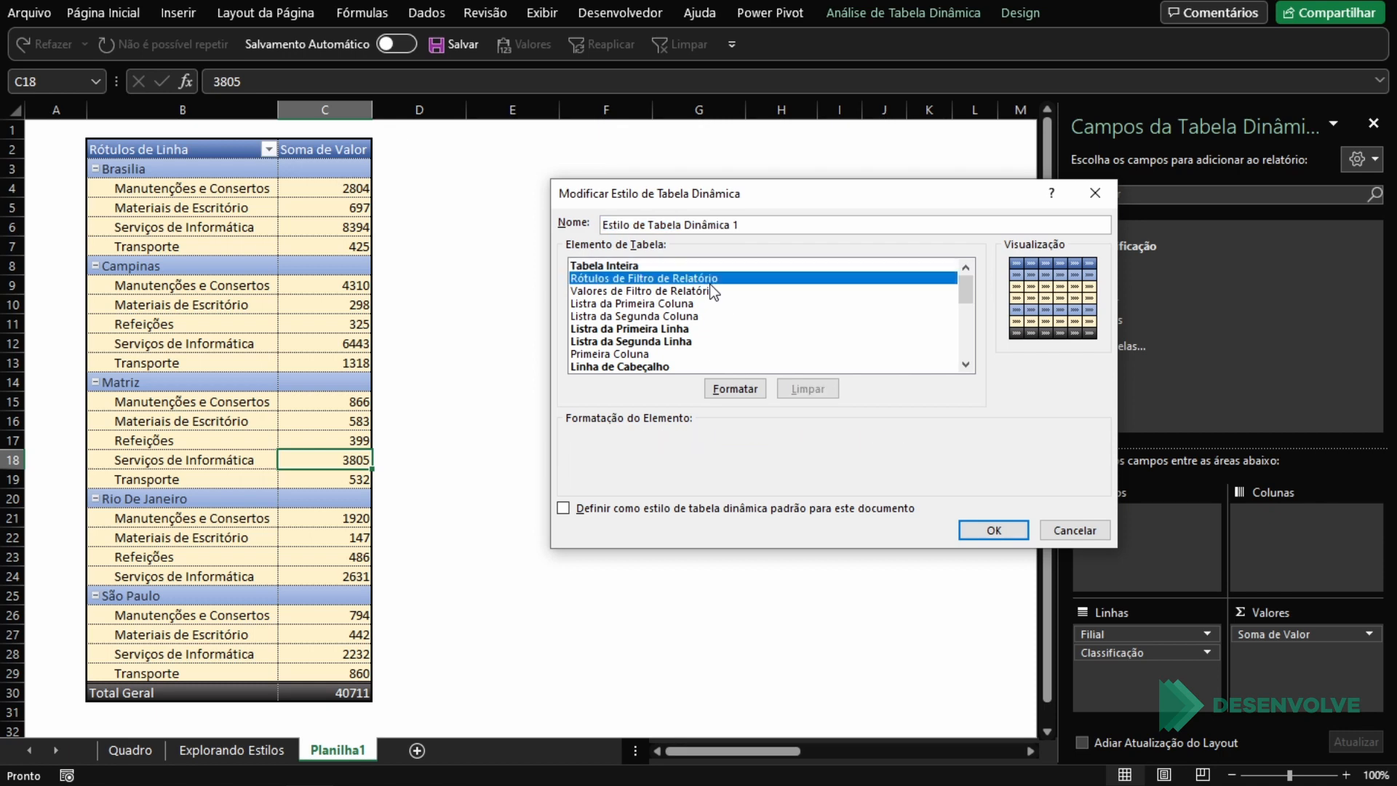
pyautogui.click(1075, 529)
# Step: Insert a slicer for the Setor field and place it beside the upper part of the PivotTable
pyautogui.click(1021, 19)
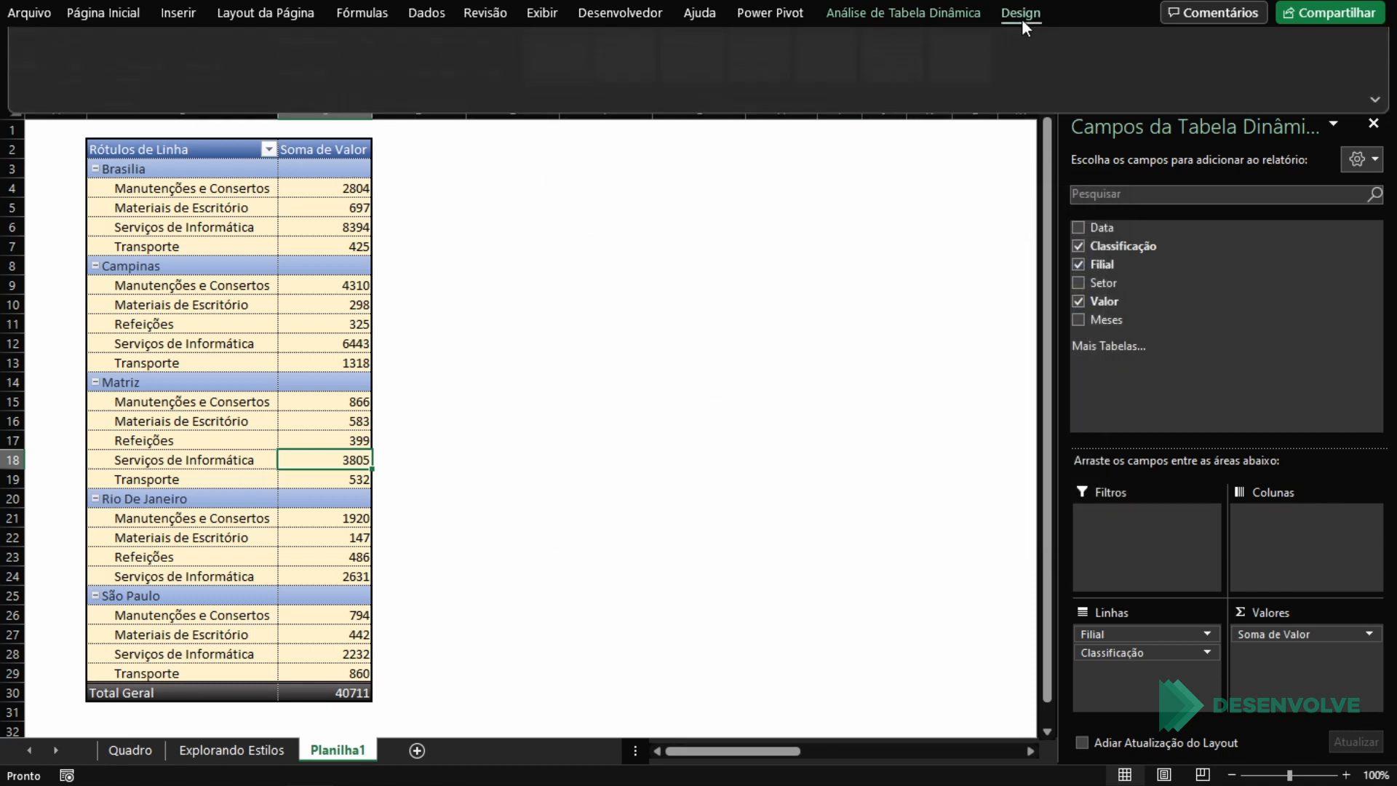
pyautogui.click(883, 16)
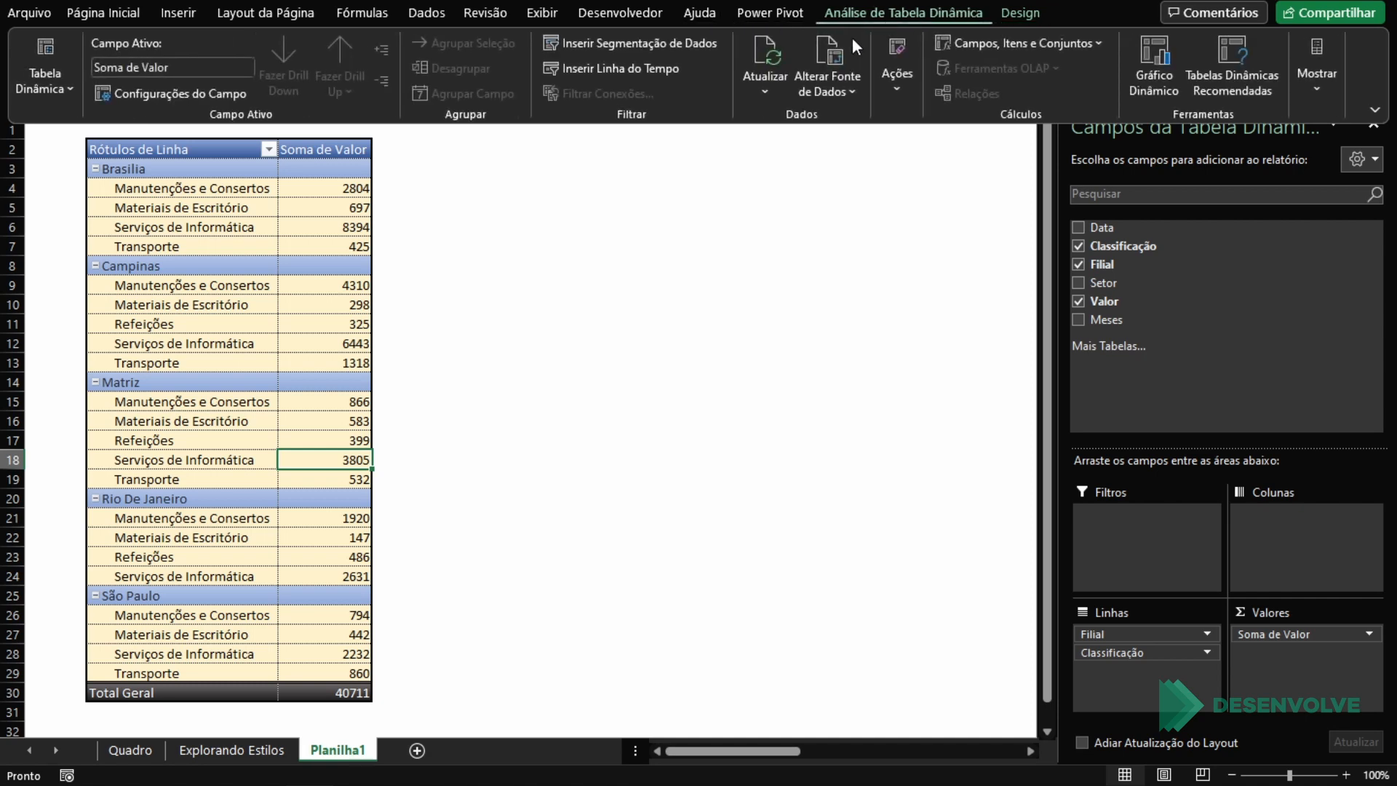
pyautogui.click(603, 40)
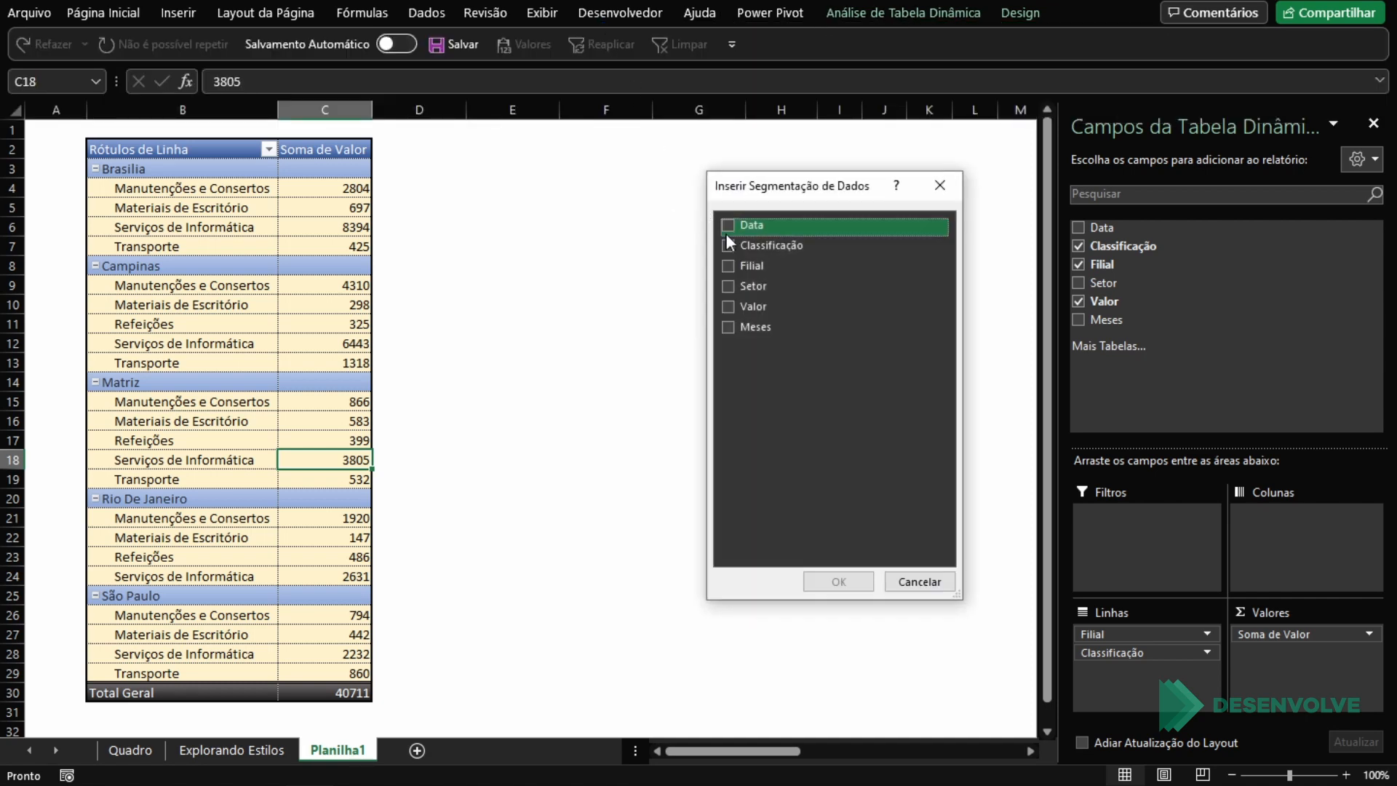
pyautogui.moveTo(766, 205); pyautogui.dragTo(590, 156)
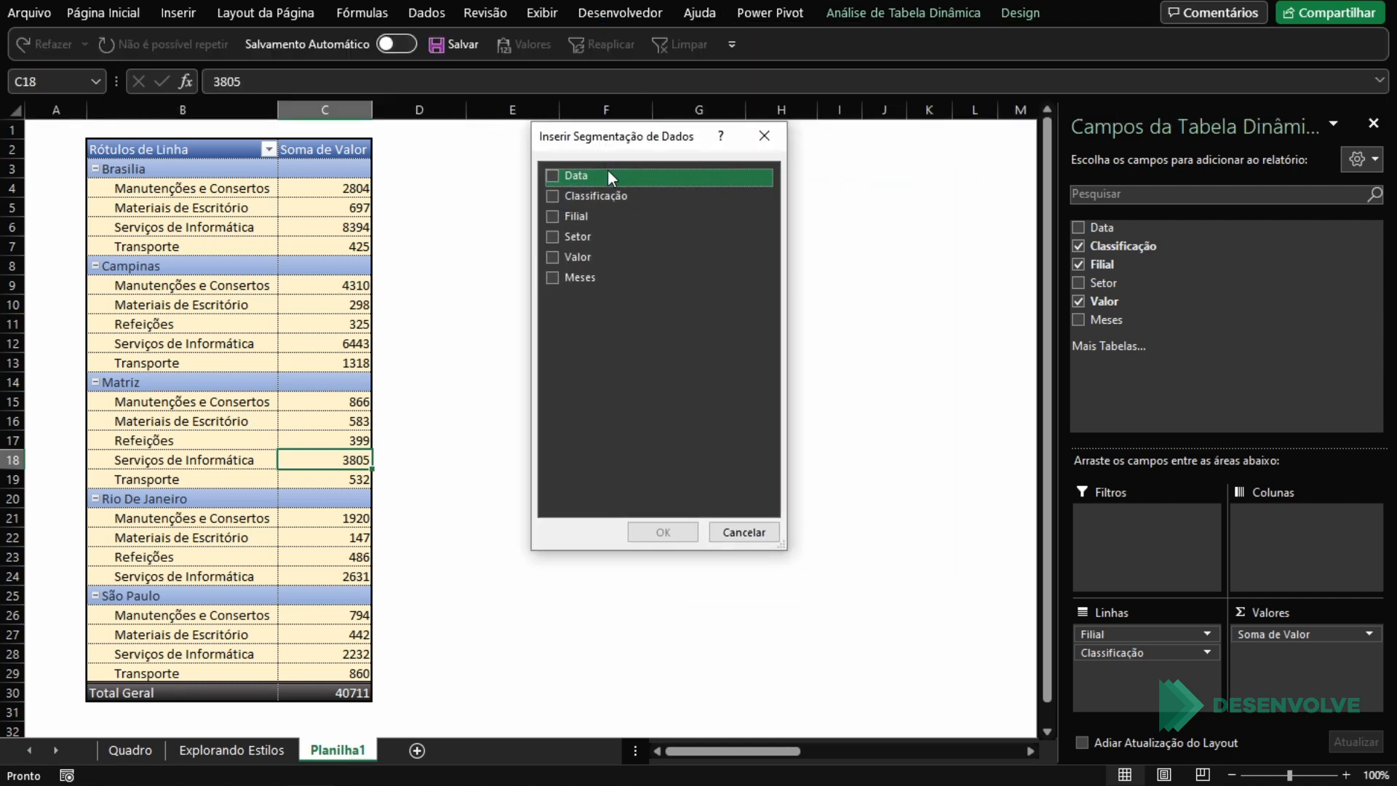
pyautogui.click(562, 237)
pyautogui.click(656, 533)
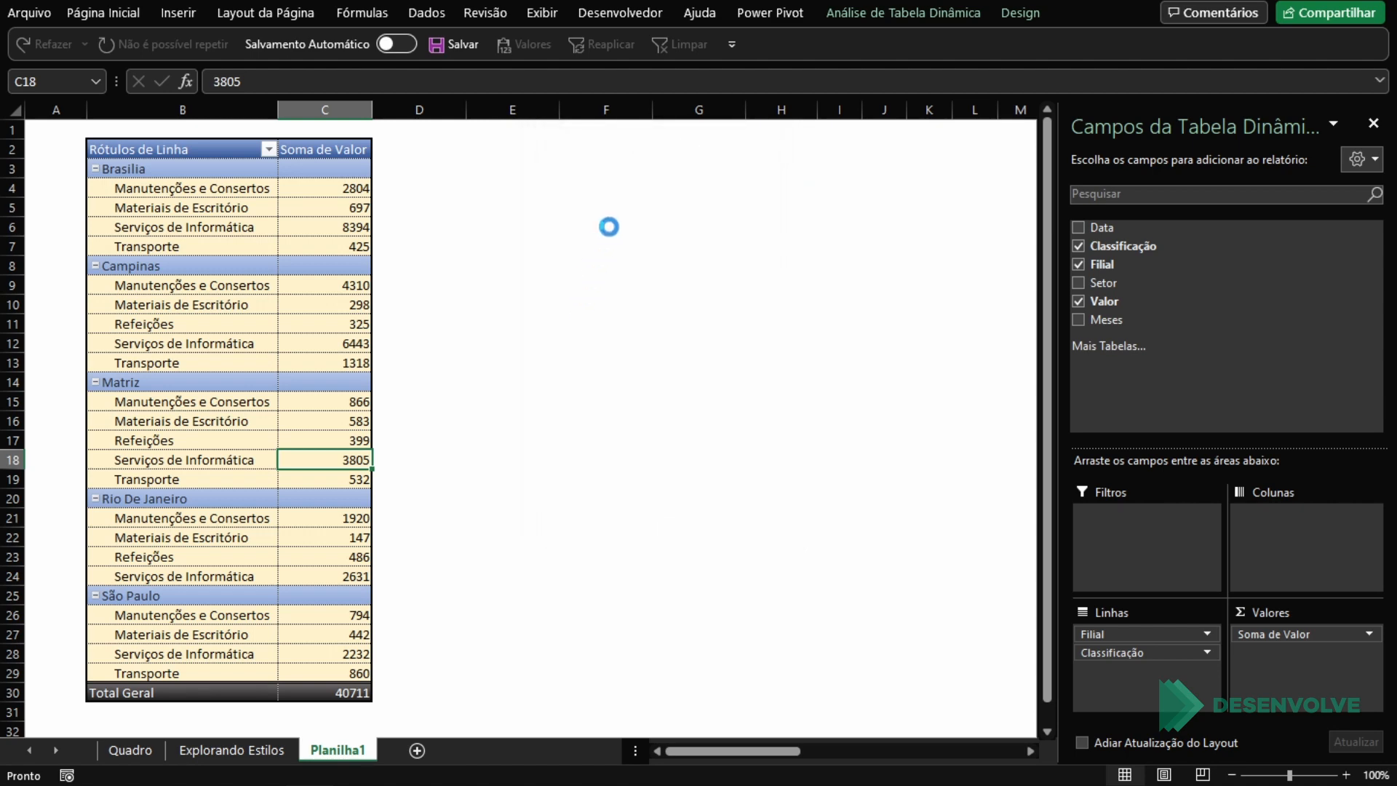
pyautogui.moveTo(538, 317); pyautogui.dragTo(534, 173)
# Step: Create a new slicer style named Estilo de Segmentação de Dados 1 and apply it to the Setor slicer
pyautogui.click(872, 10)
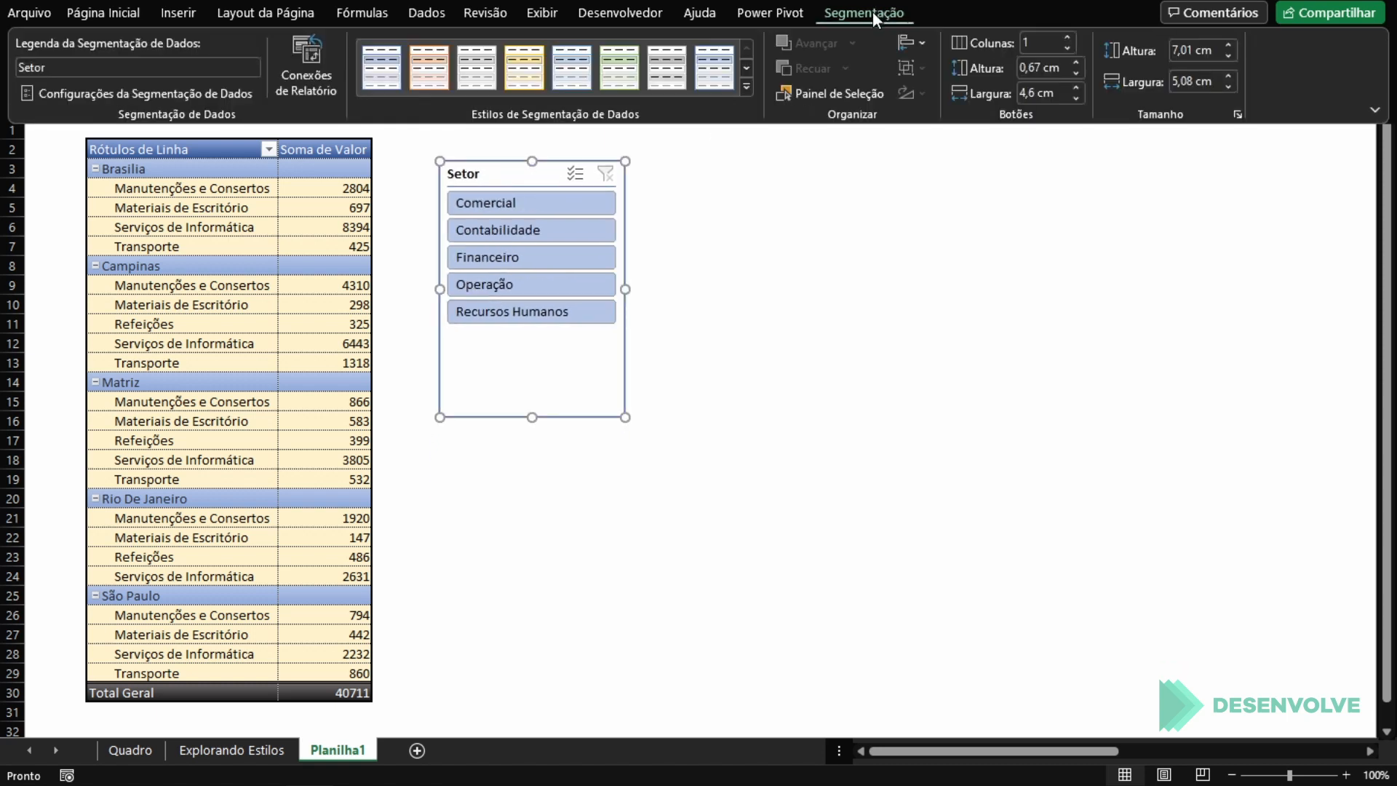
pyautogui.click(750, 85)
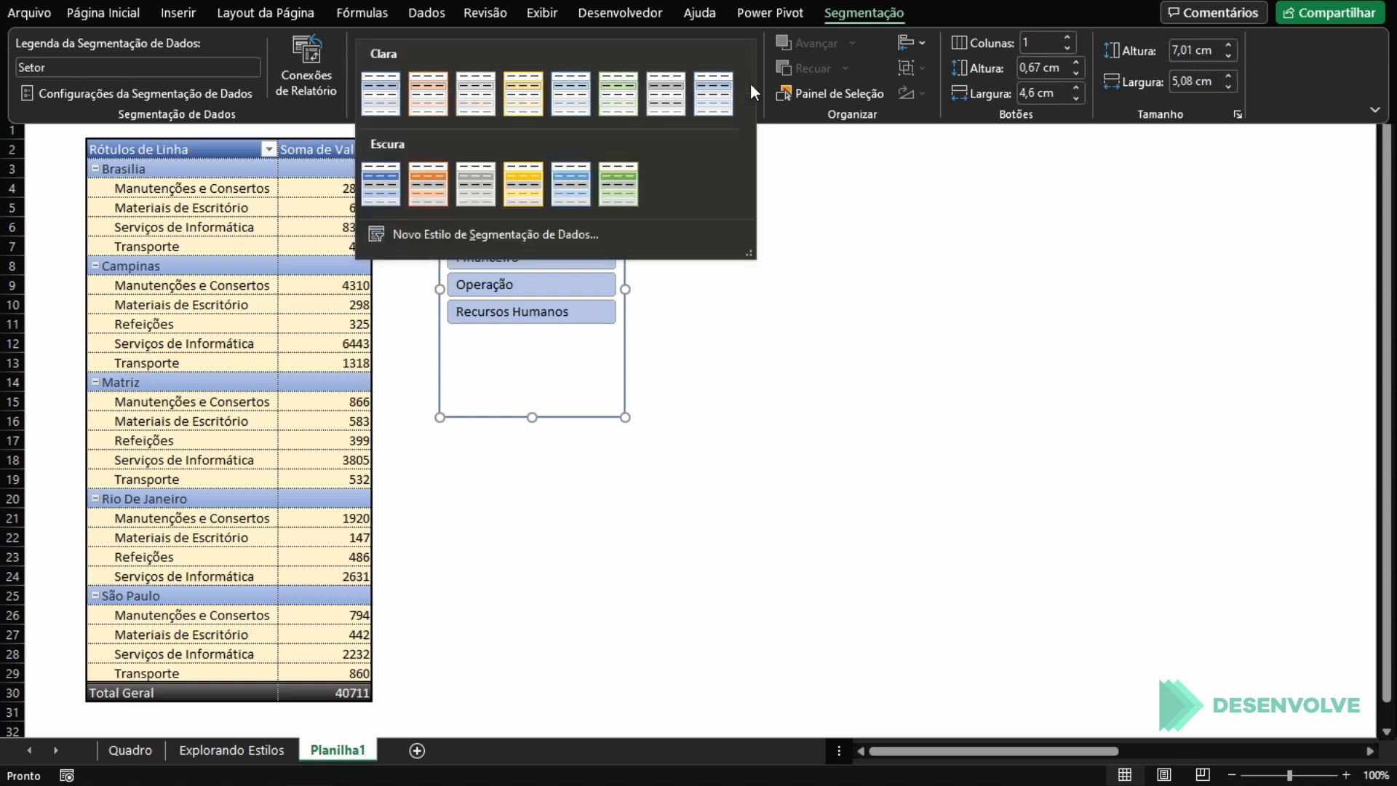
pyautogui.click(461, 232)
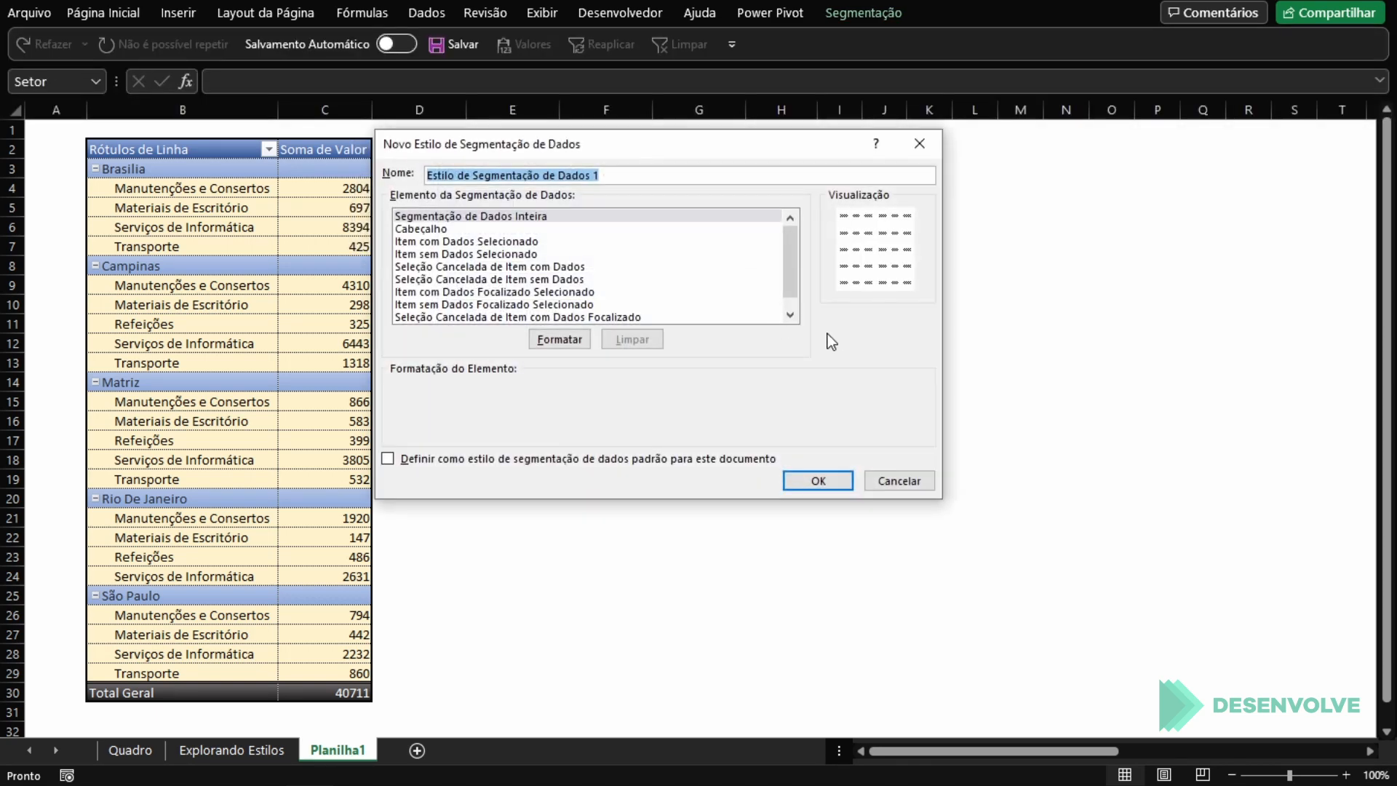
pyautogui.moveTo(874, 176); pyautogui.dragTo(915, 132)
pyautogui.click(1137, 477)
pyautogui.click(858, 9)
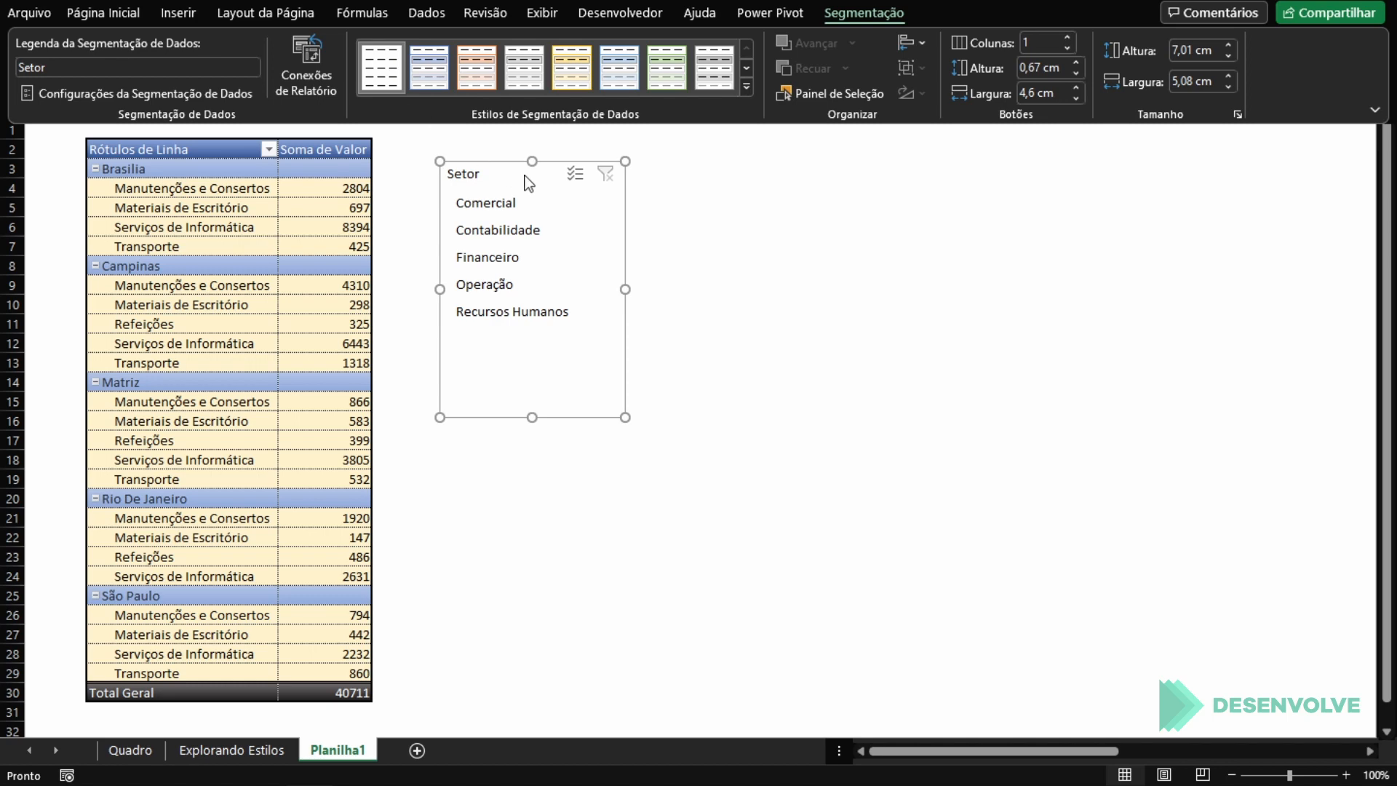
pyautogui.click(527, 179)
# Step: Modify the custom slicer style so that the Segmentação de Dados Inteira element has a blue outline border
pyautogui.click(889, 11)
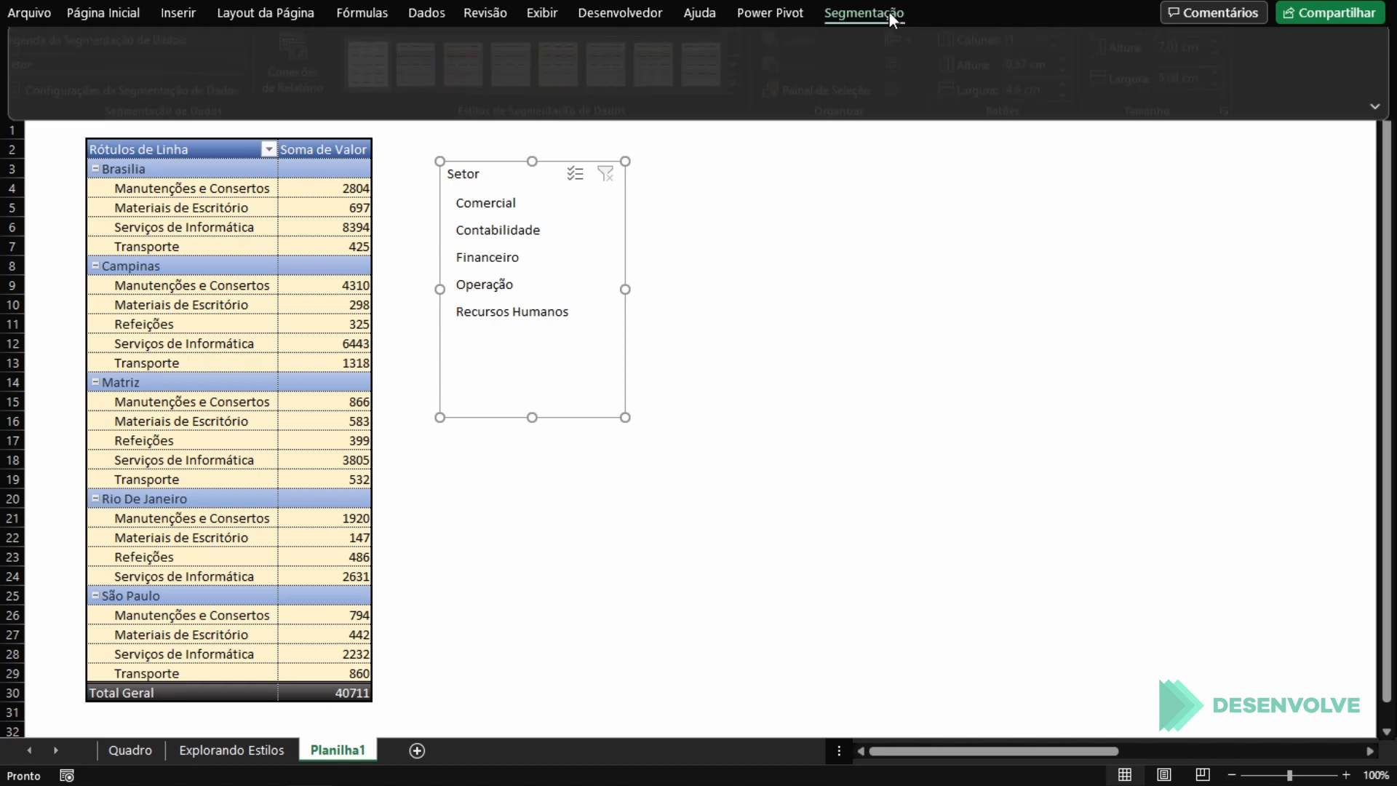
pyautogui.rightClick(373, 51)
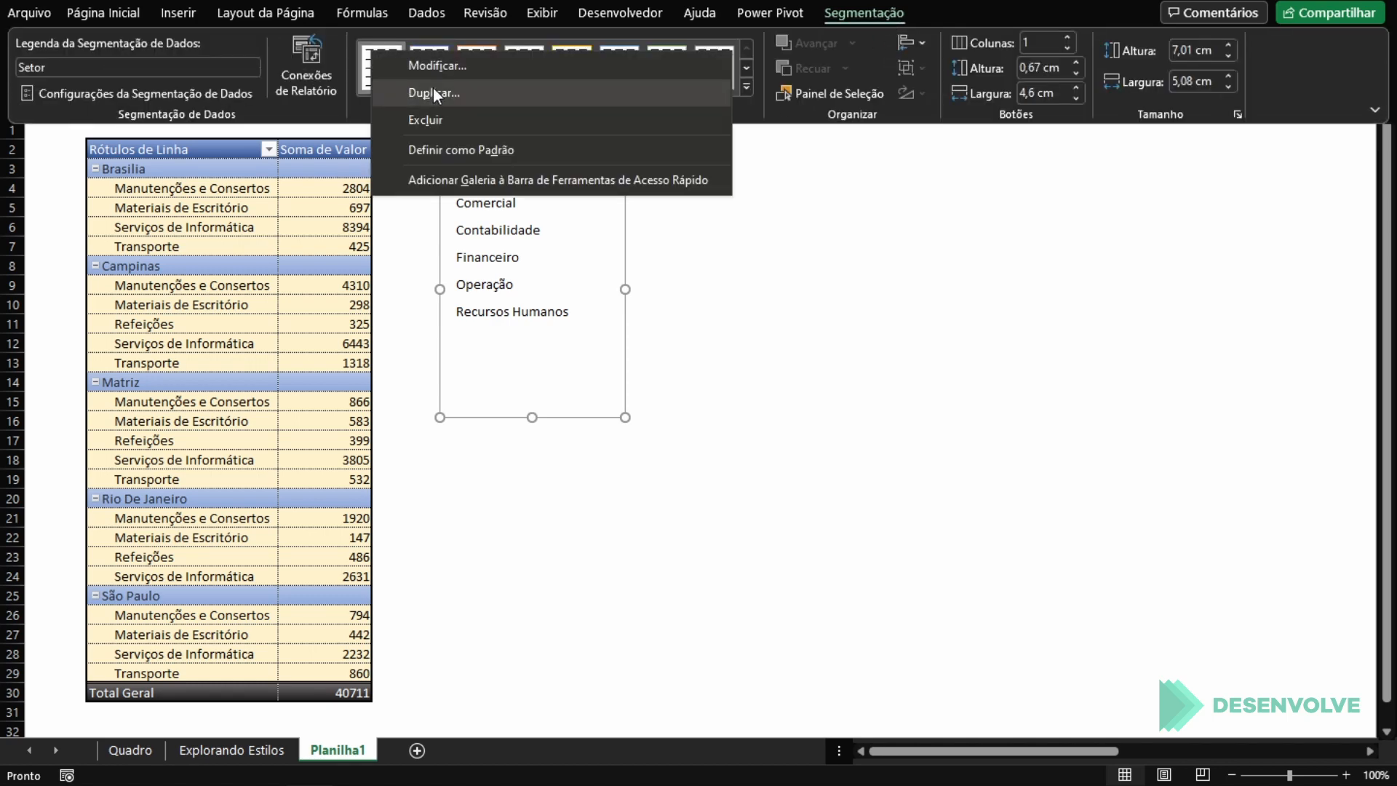
pyautogui.click(436, 65)
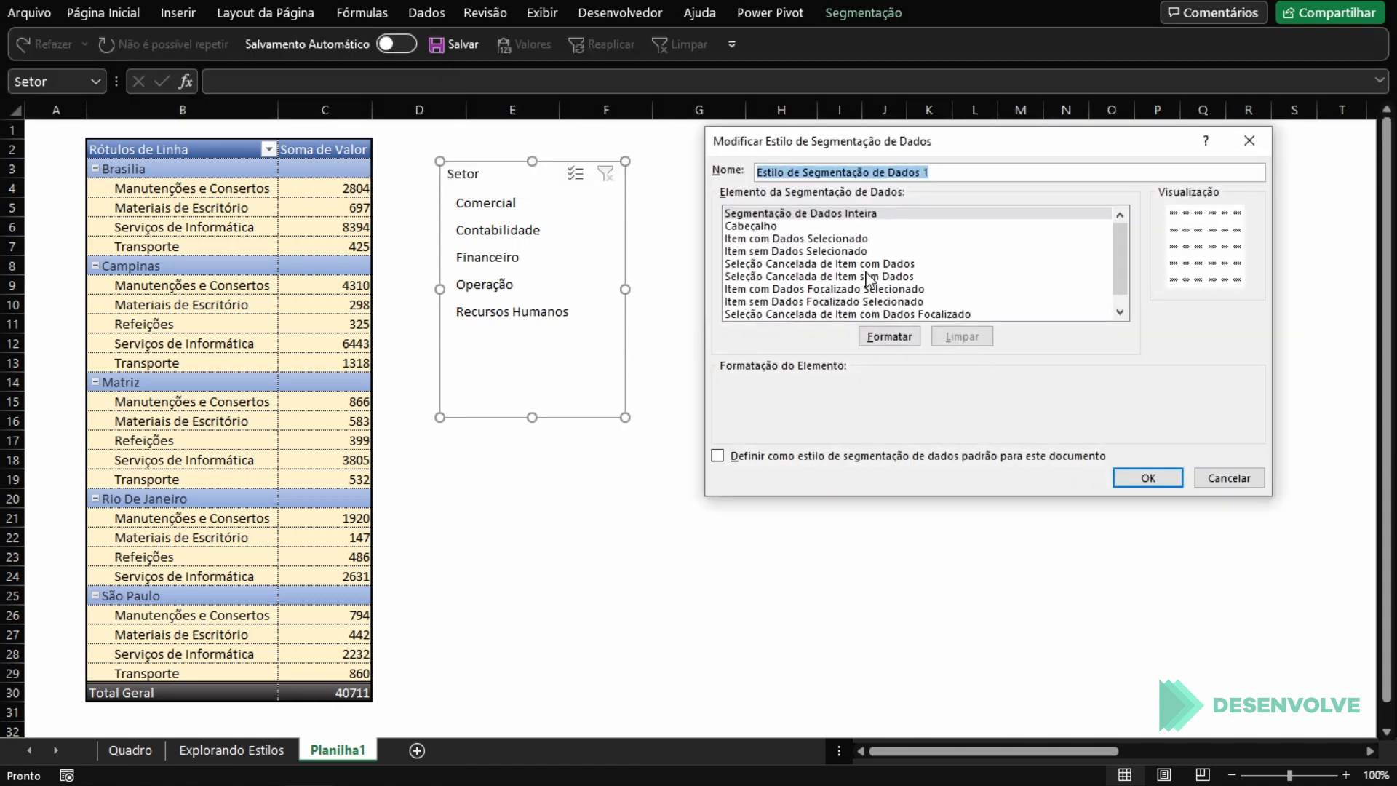
pyautogui.click(833, 238)
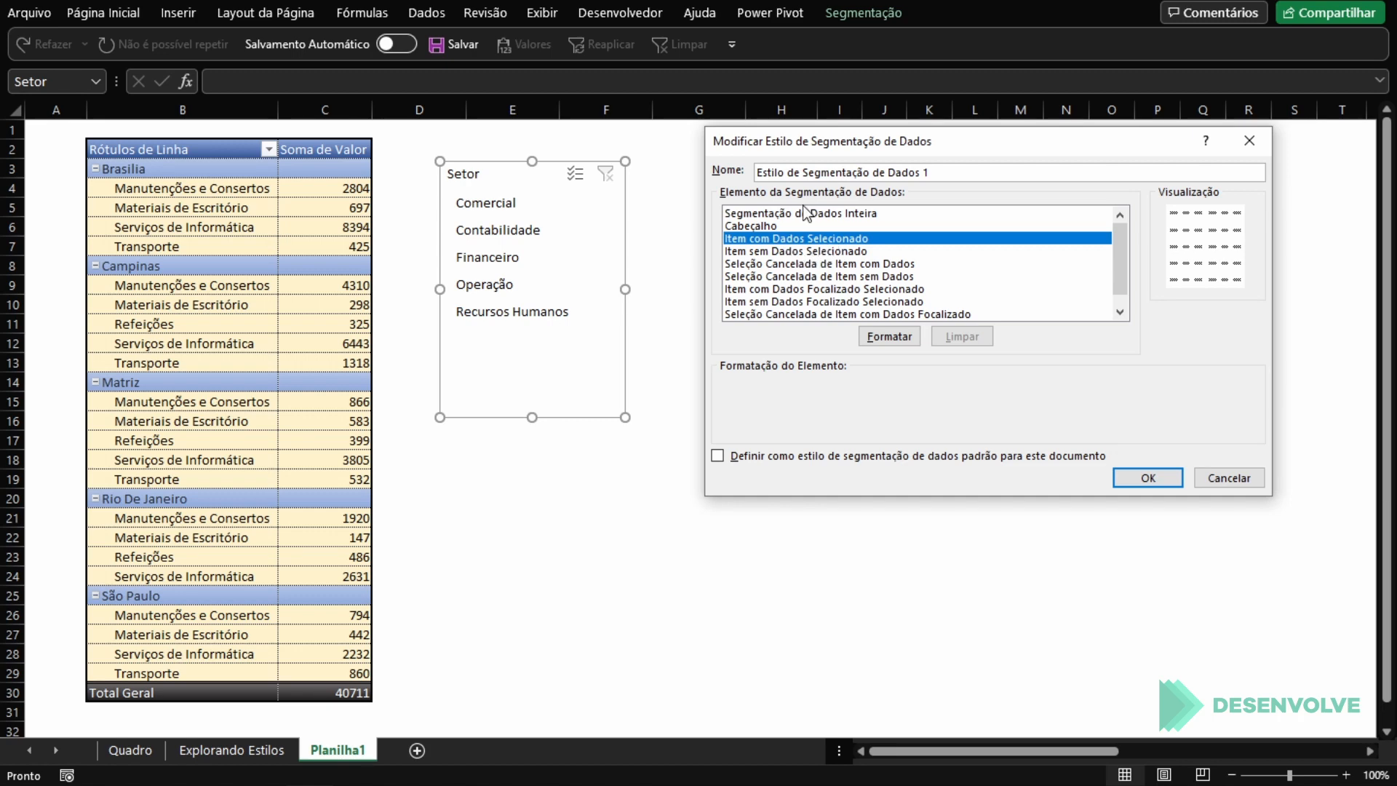
pyautogui.click(805, 215)
pyautogui.click(889, 336)
pyautogui.click(808, 97)
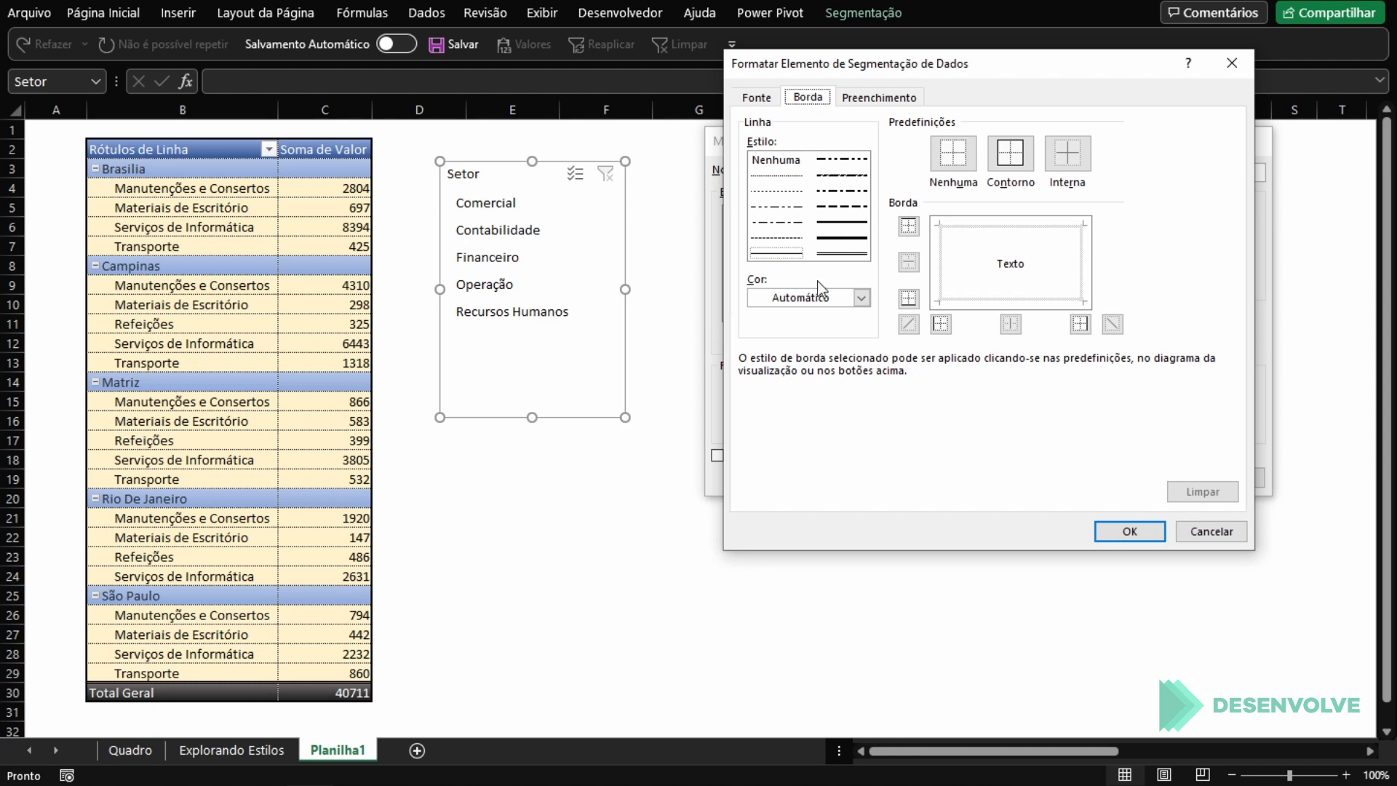
pyautogui.click(836, 298)
pyautogui.click(823, 376)
pyautogui.click(848, 238)
pyautogui.click(1010, 153)
pyautogui.click(1129, 531)
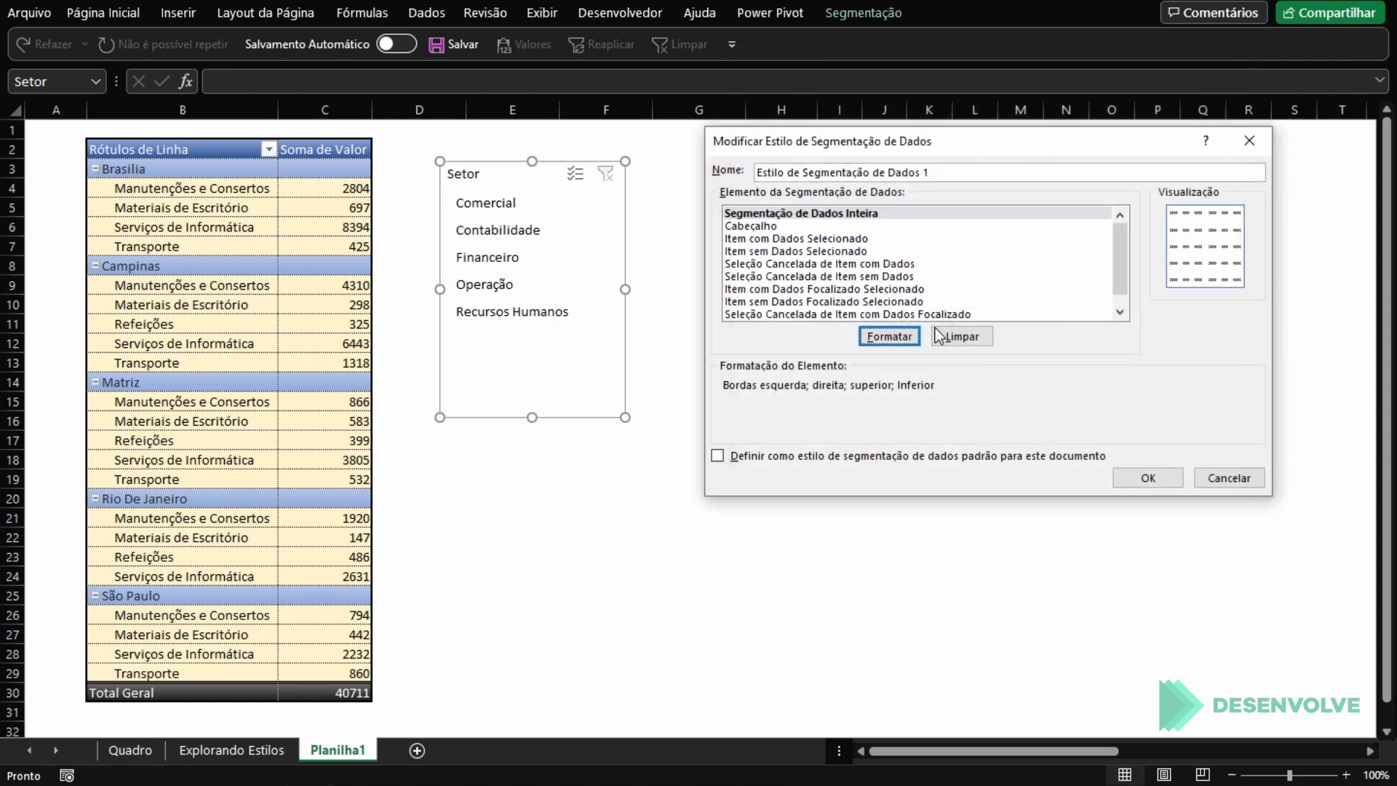
# Step: Give the slicer style's Cabeçalho element a horizontal two-colour gradient fill from light blue to blue
pyautogui.click(793, 225)
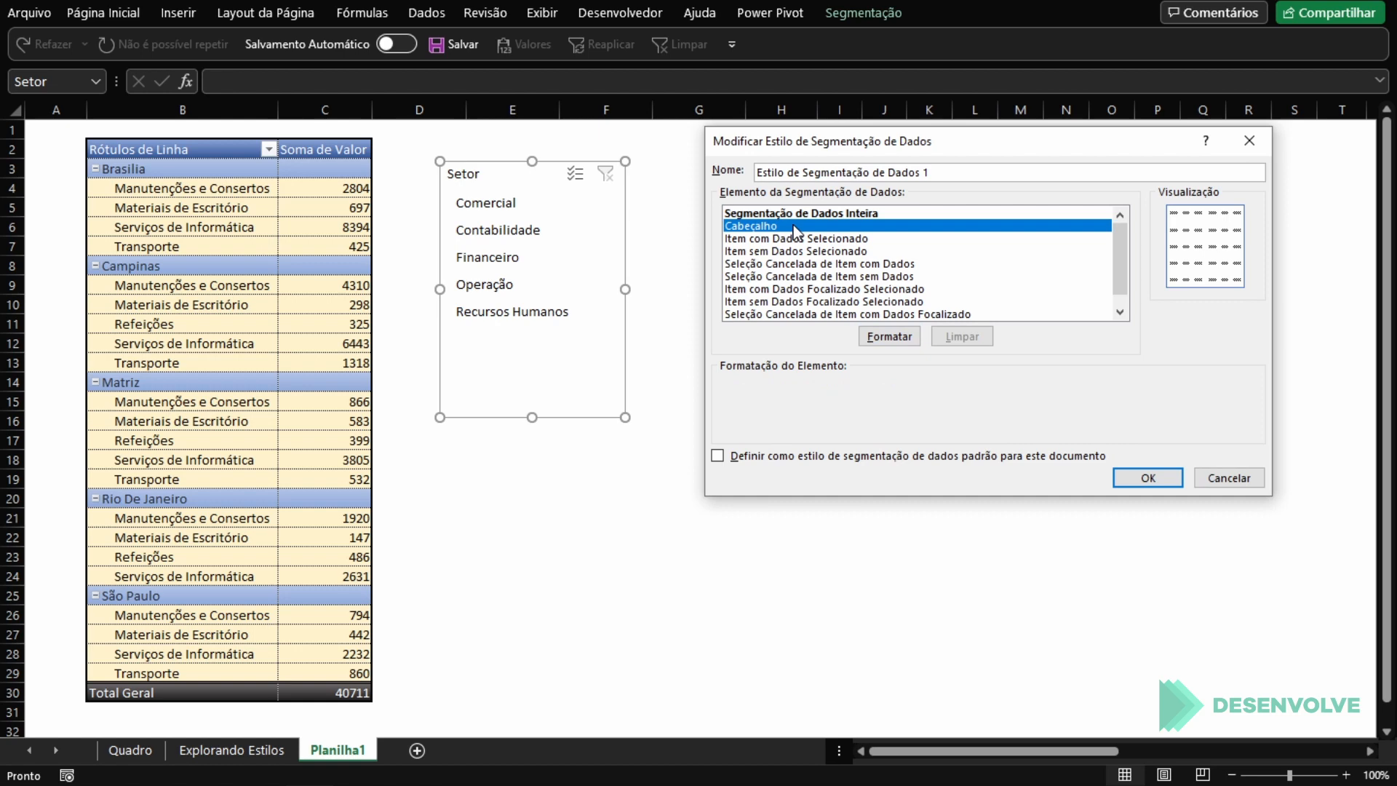
pyautogui.click(891, 338)
pyautogui.click(881, 99)
pyautogui.click(872, 321)
pyautogui.click(1071, 182)
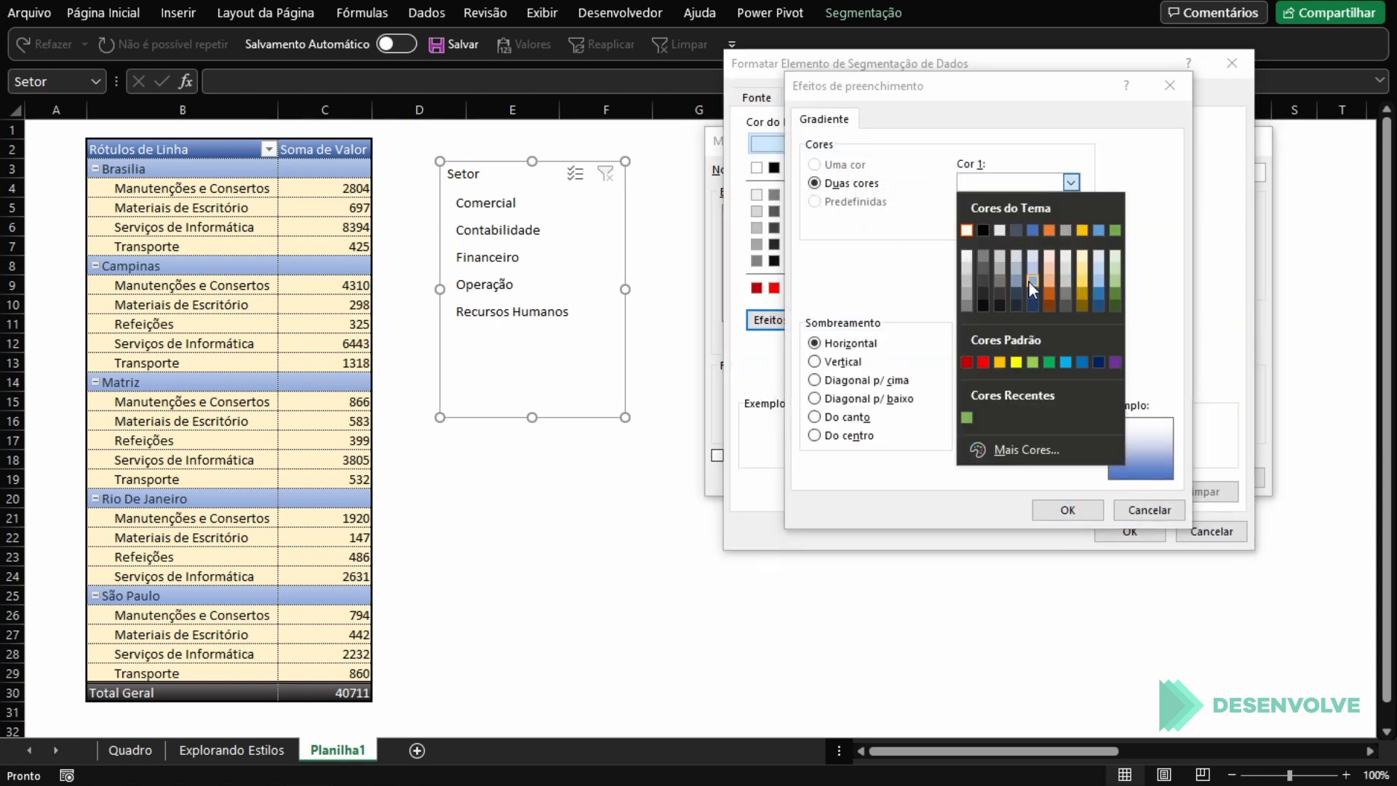
pyautogui.click(1028, 281)
pyautogui.click(1029, 221)
pyautogui.click(1032, 252)
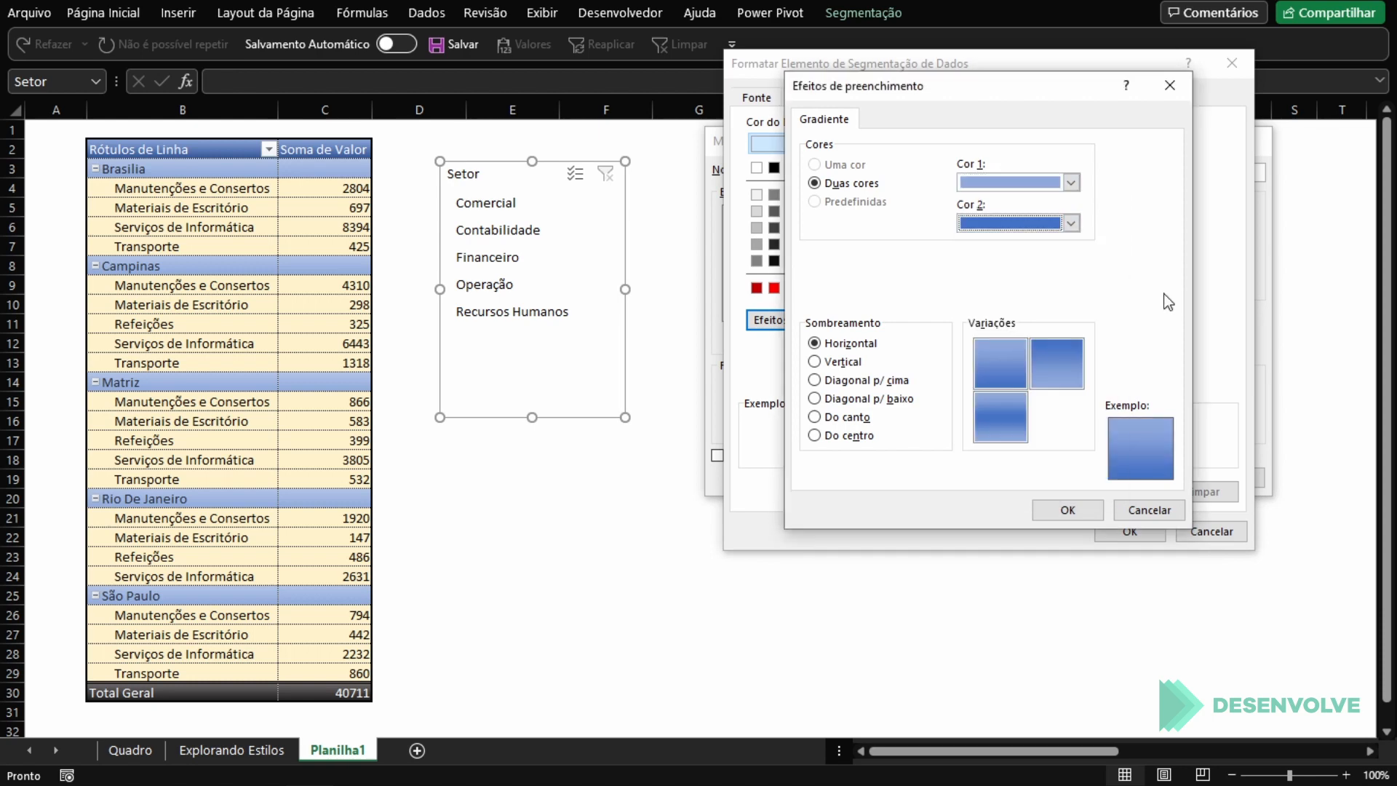
pyautogui.click(1095, 511)
# Step: Set the font colour of the slicer style's Cabeçalho element to white (Plano de Fundo 1)
pyautogui.click(756, 97)
pyautogui.click(1124, 259)
pyautogui.click(1124, 259)
pyautogui.click(1124, 259)
pyautogui.click(1031, 330)
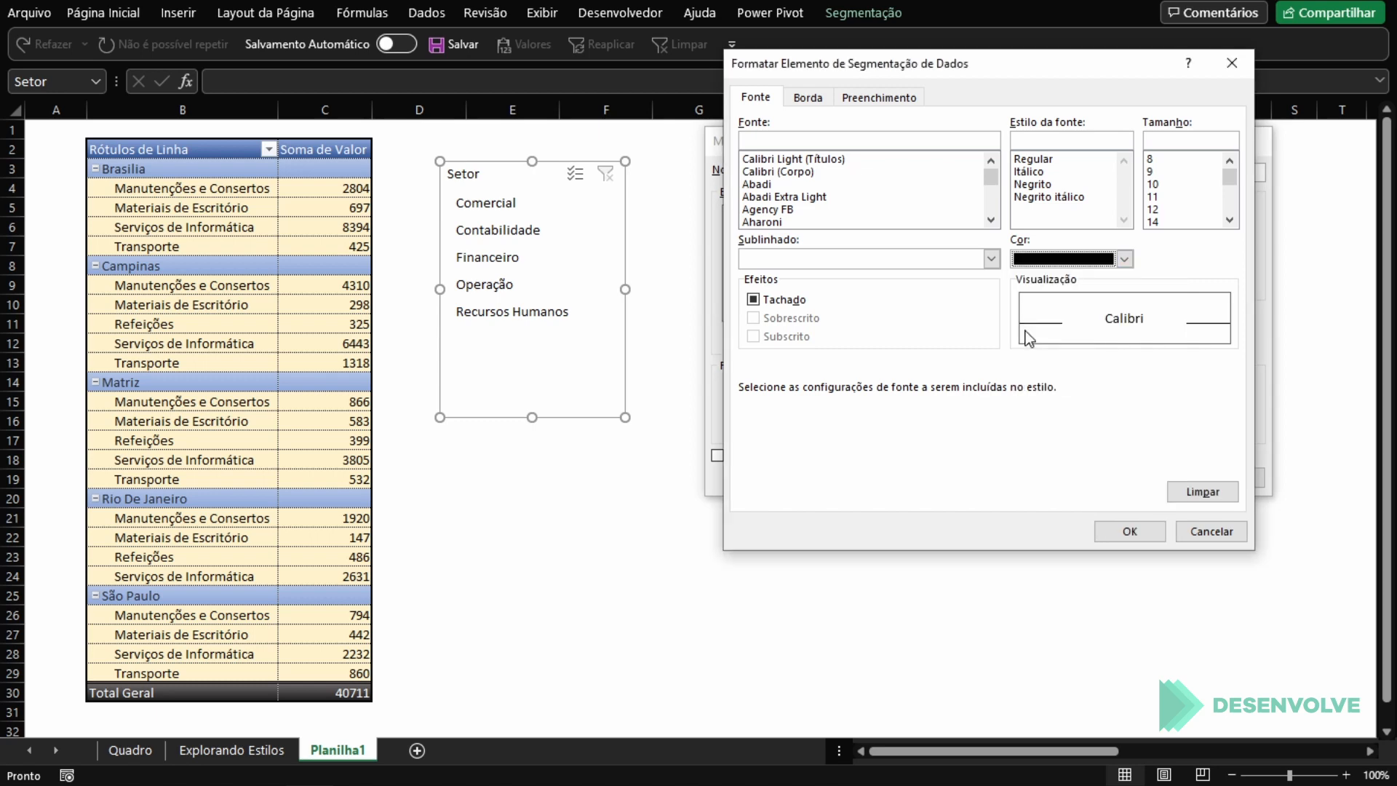
pyautogui.click(1124, 259)
pyautogui.click(1023, 335)
pyautogui.click(1130, 531)
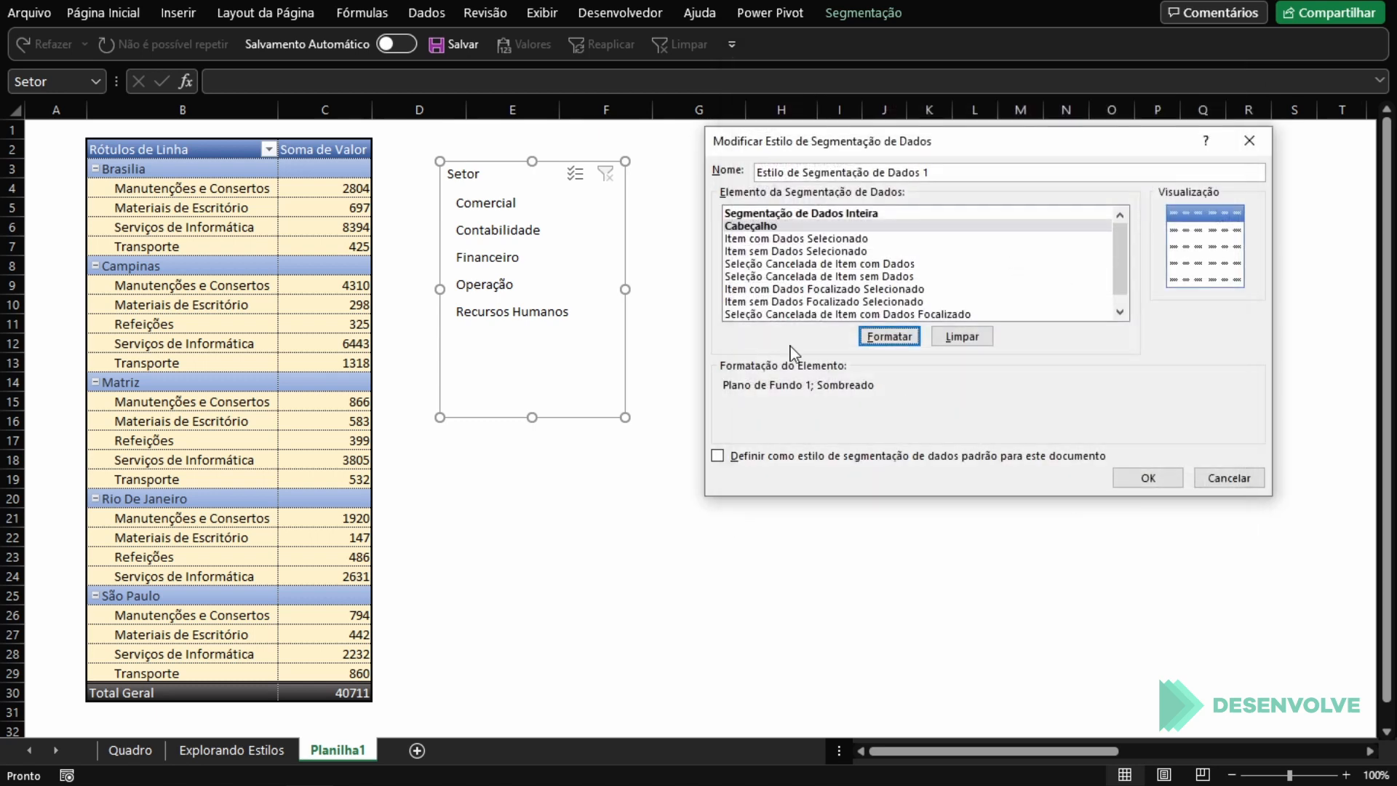
# Step: Fill the slicer style's Item sem Dados Selecionado element with the lightest gold and save the style
pyautogui.click(812, 238)
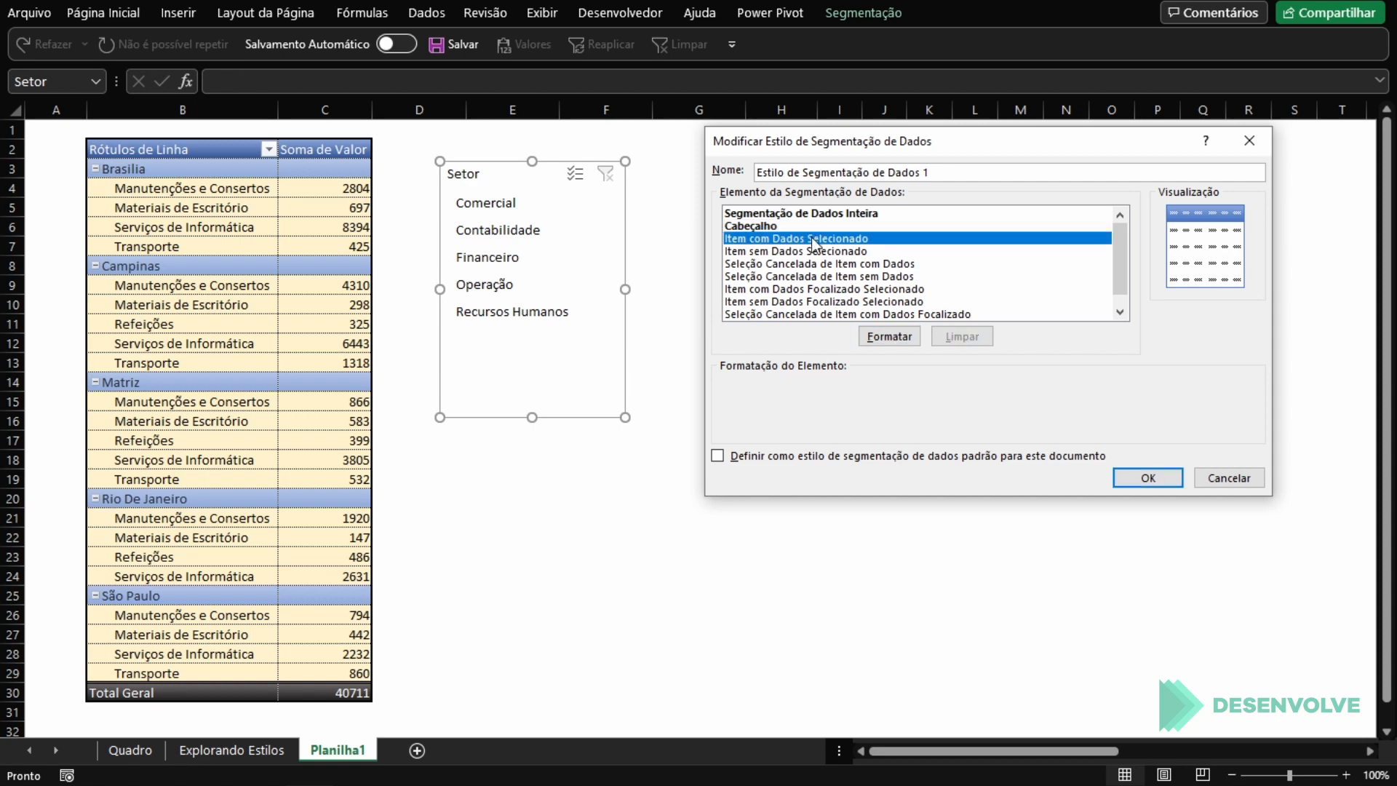
pyautogui.click(809, 251)
pyautogui.click(911, 338)
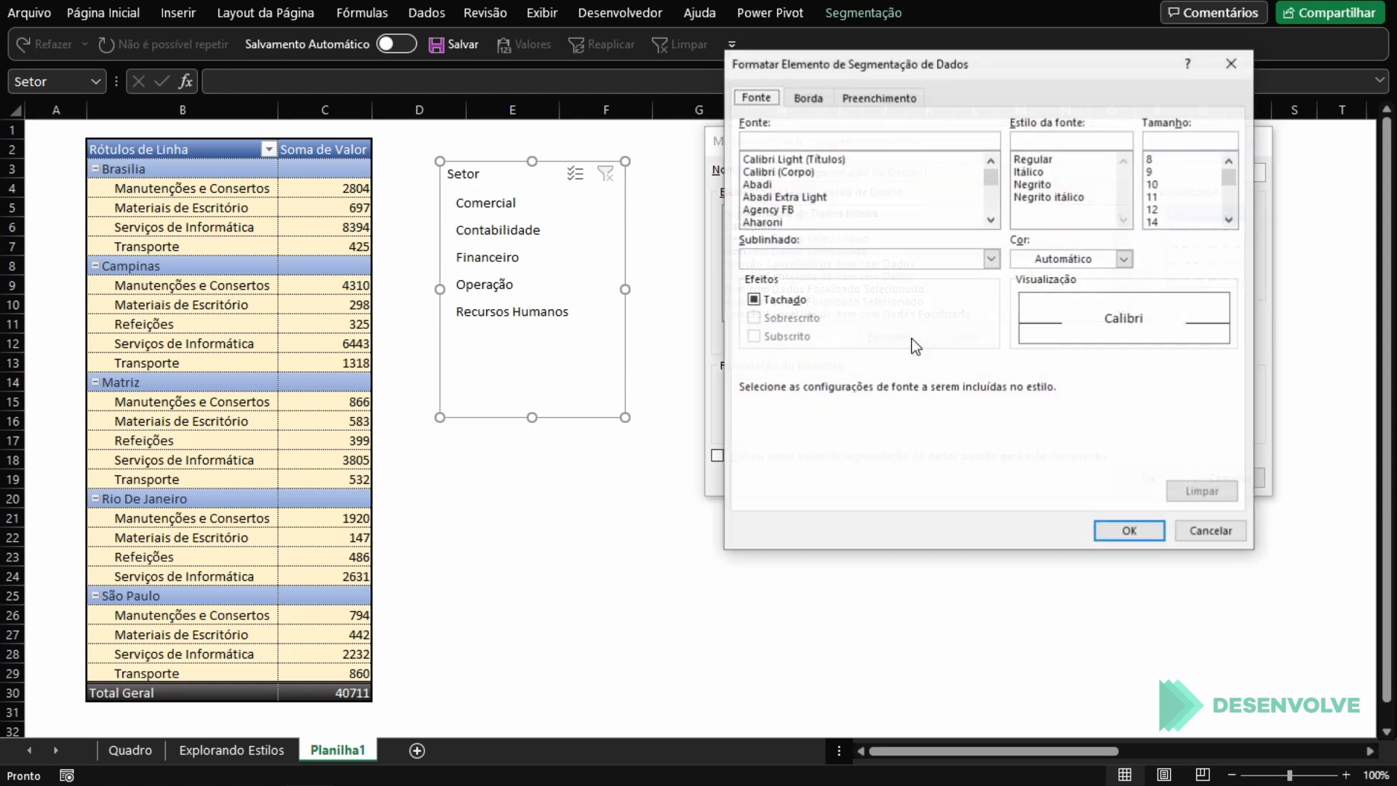
pyautogui.click(880, 97)
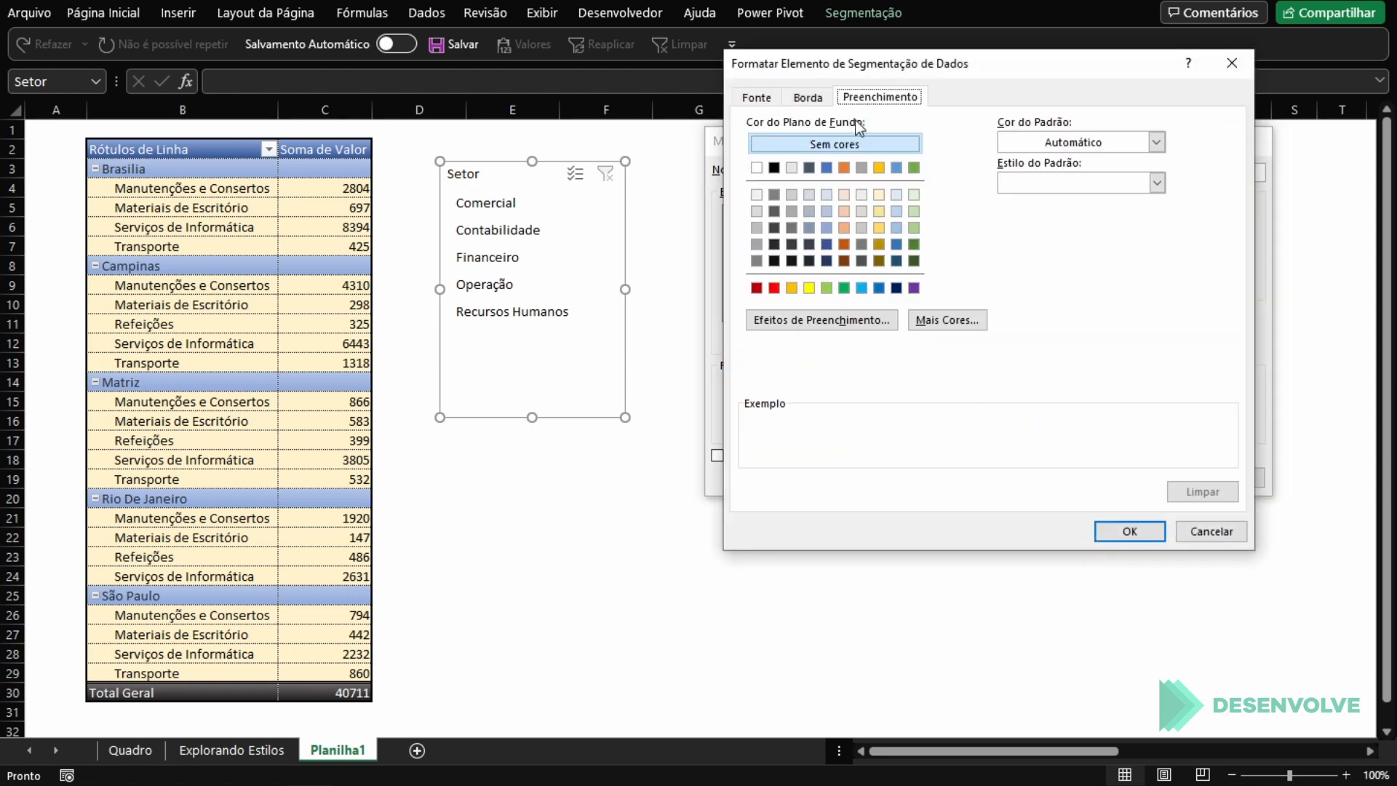
pyautogui.click(876, 194)
pyautogui.click(763, 98)
pyautogui.click(1124, 258)
pyautogui.click(1125, 460)
pyautogui.click(1129, 530)
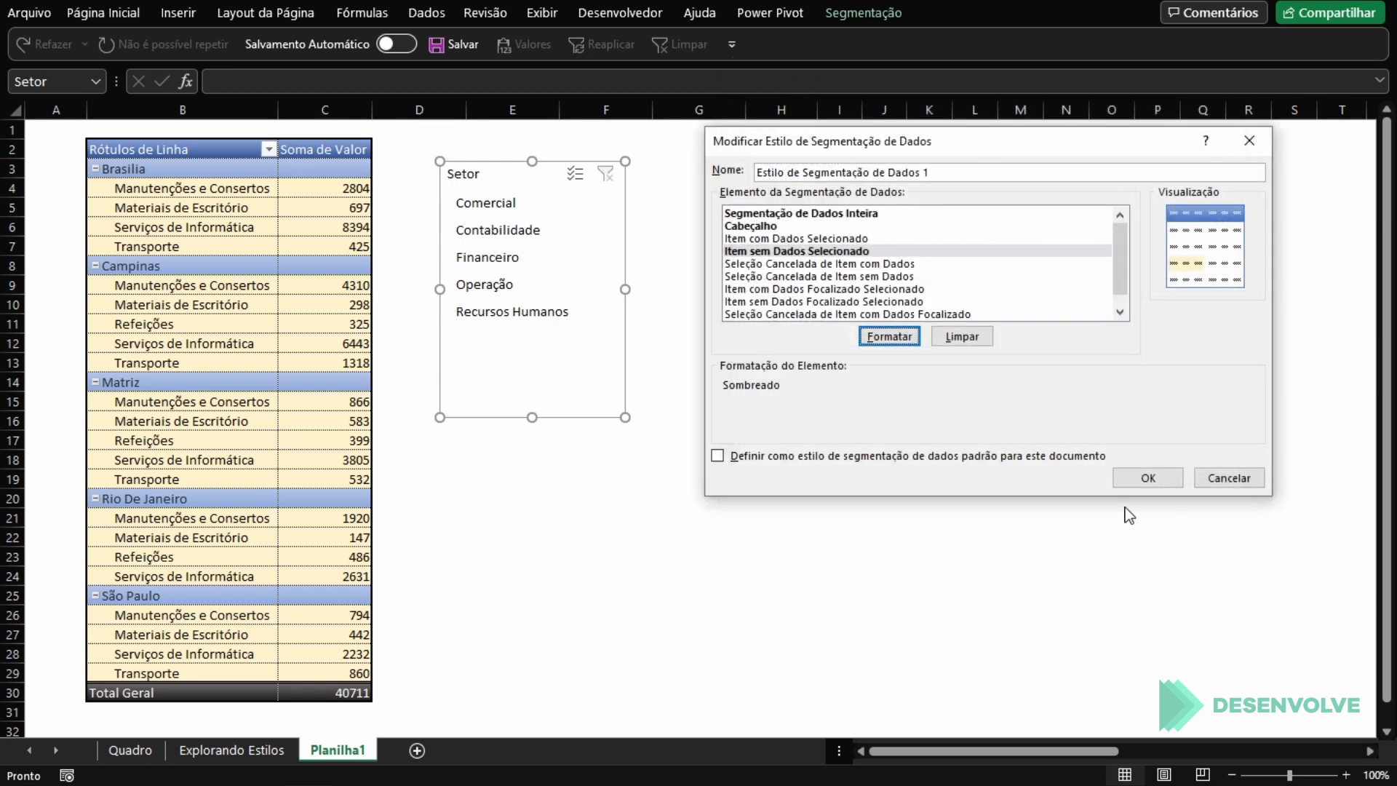
pyautogui.click(1145, 478)
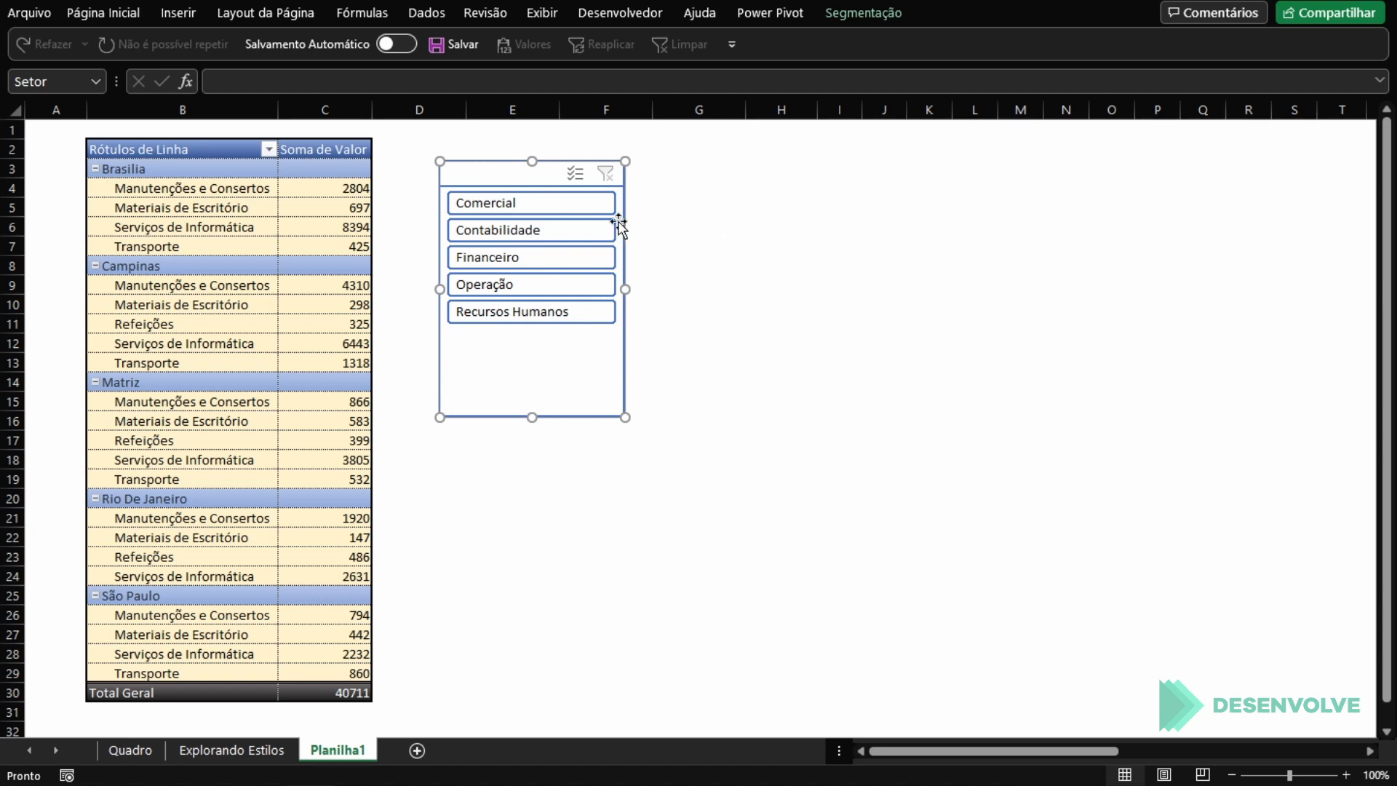
# Step: Undo the last slicer style modification and look over the gallery of slicer styles
pyautogui.hotkey('ctrl', 'z')
pyautogui.click(878, 6)
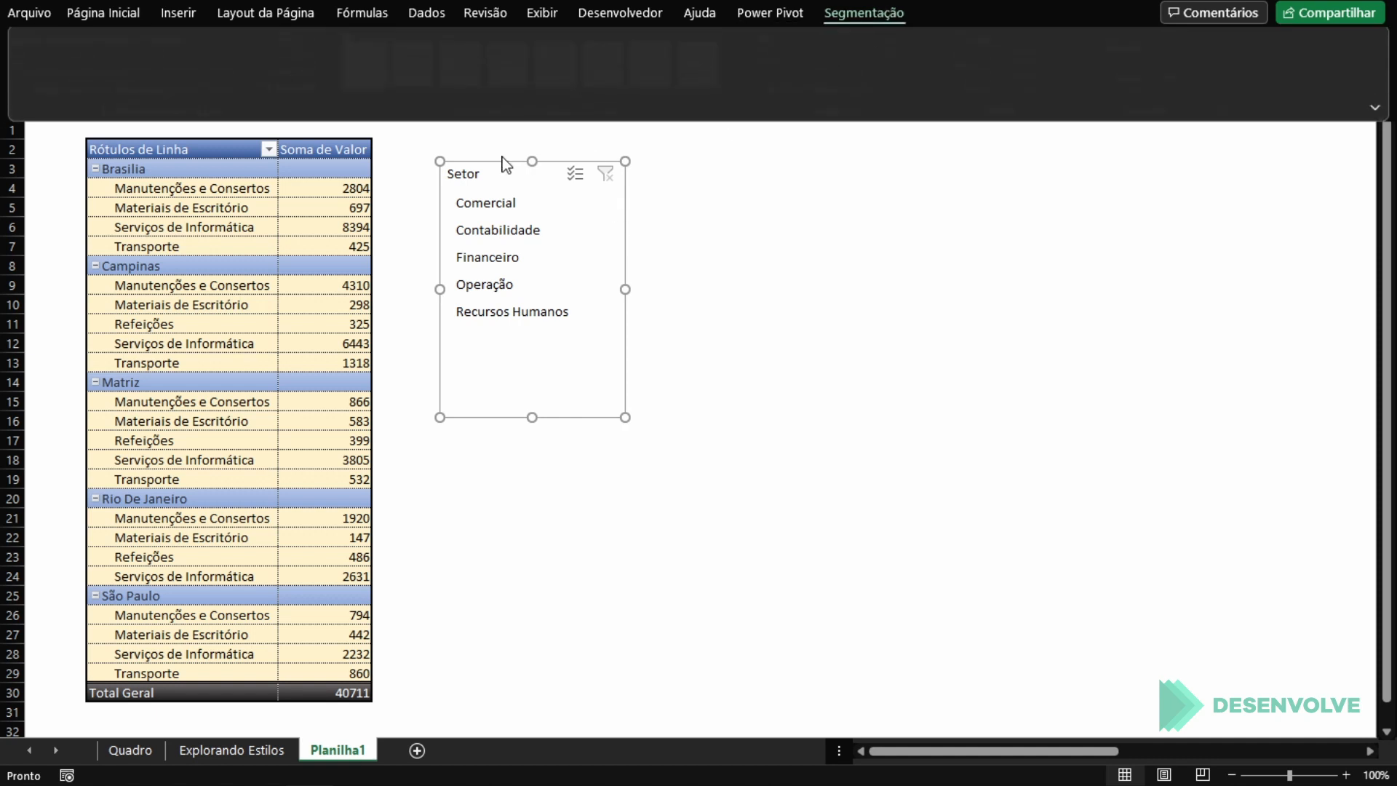
pyautogui.click(753, 90)
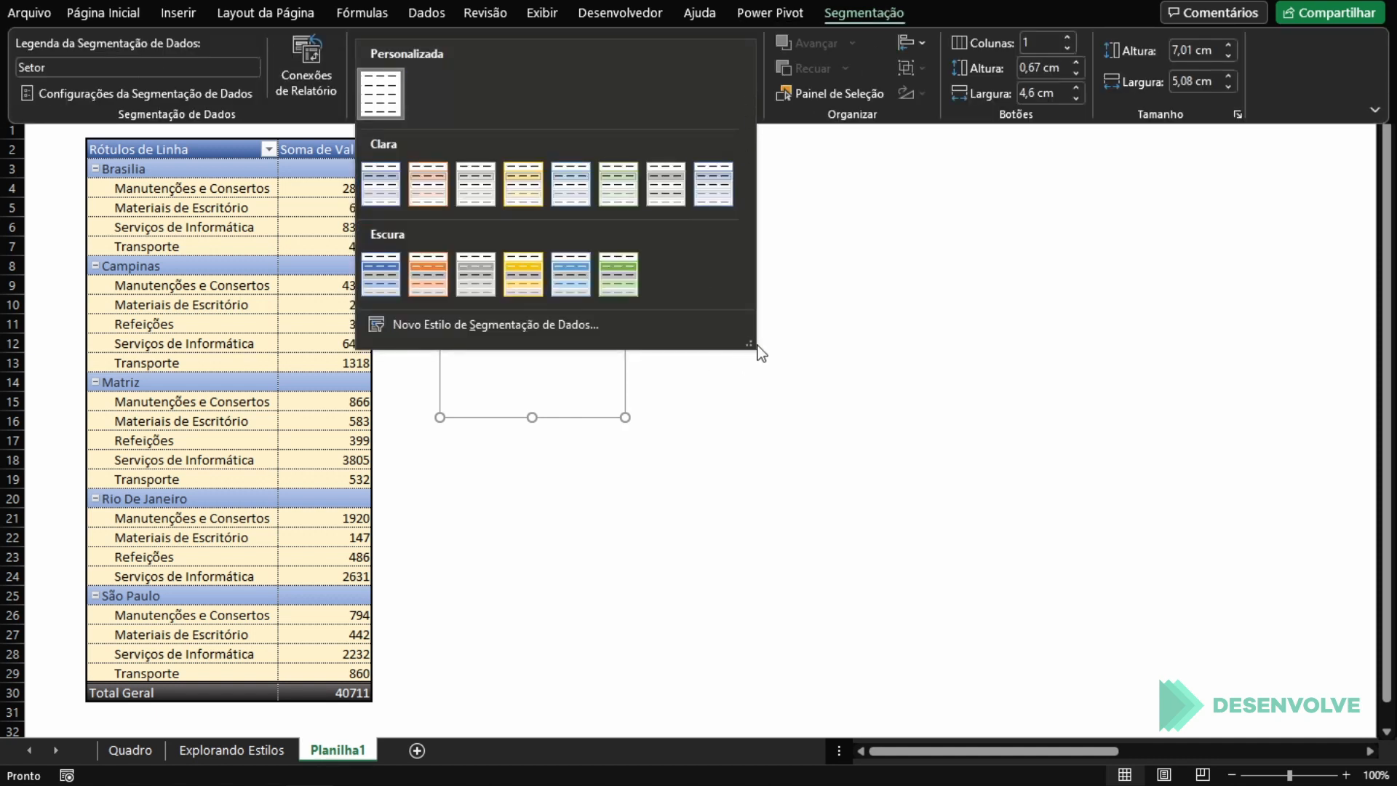
pyautogui.click(823, 318)
pyautogui.click(747, 87)
pyautogui.click(662, 378)
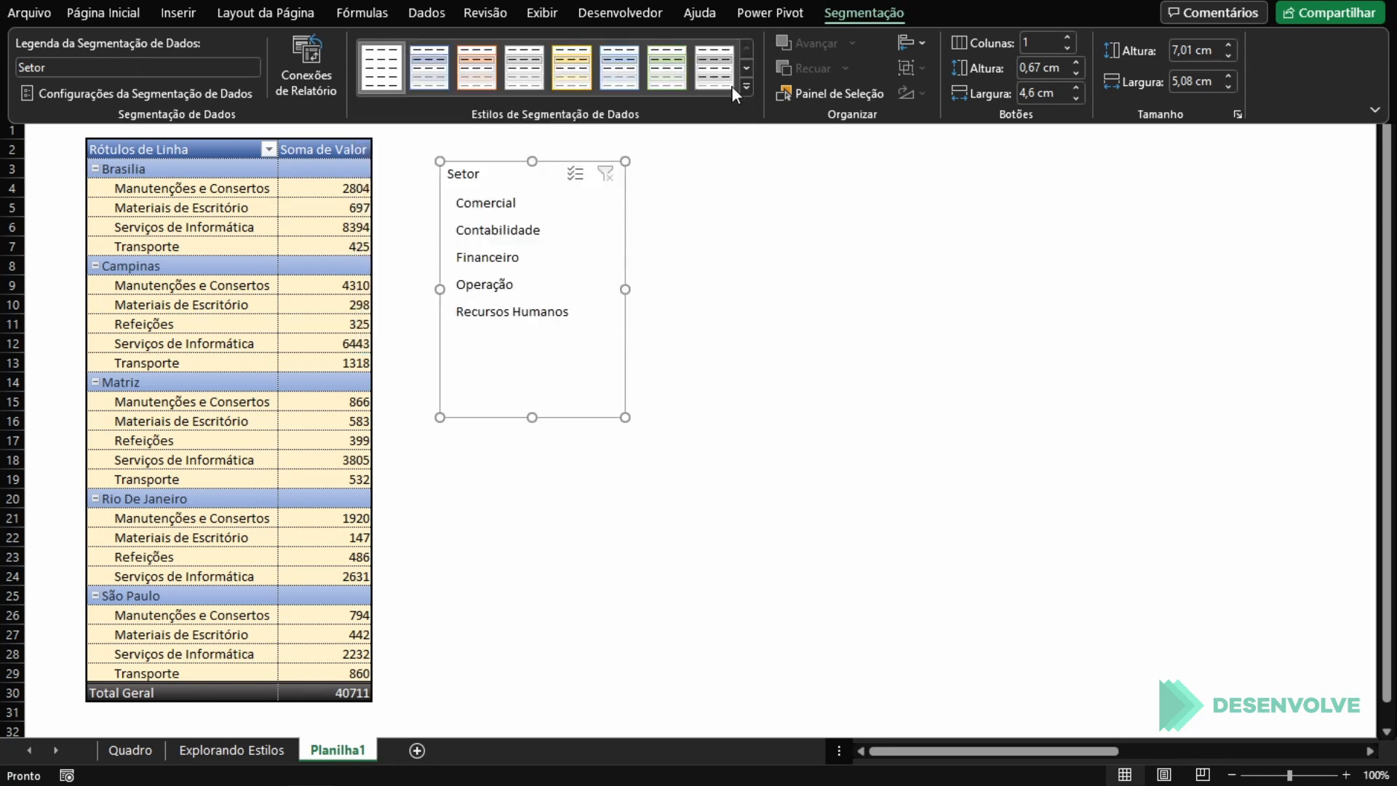
pyautogui.hotkey('ctrl', 'F1')
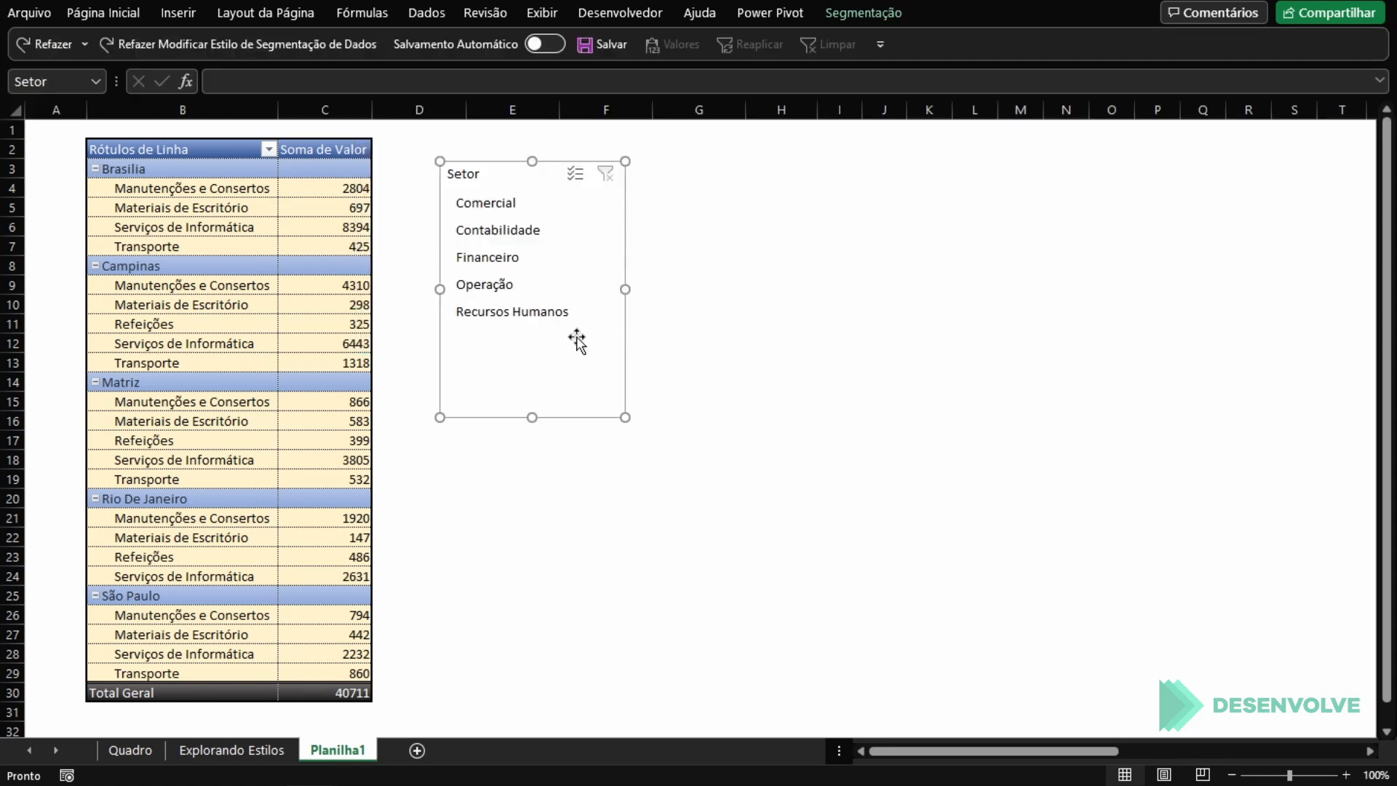
# Step: Delete the Setor slicer from the sheet and undo the deletion
pyautogui.press('Delete')
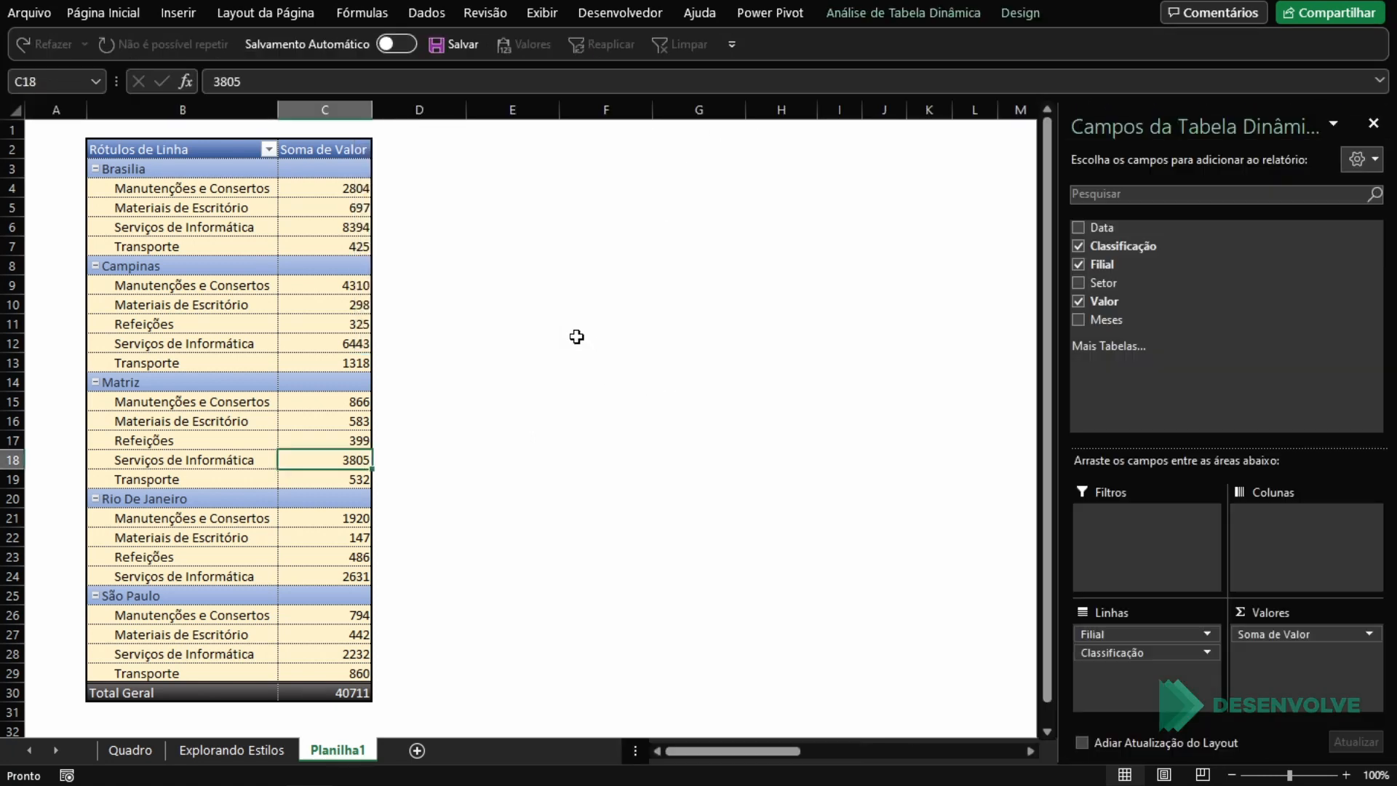
pyautogui.click(1018, 13)
pyautogui.click(606, 197)
pyautogui.click(590, 181)
pyautogui.hotkey('ctrl', 'z')
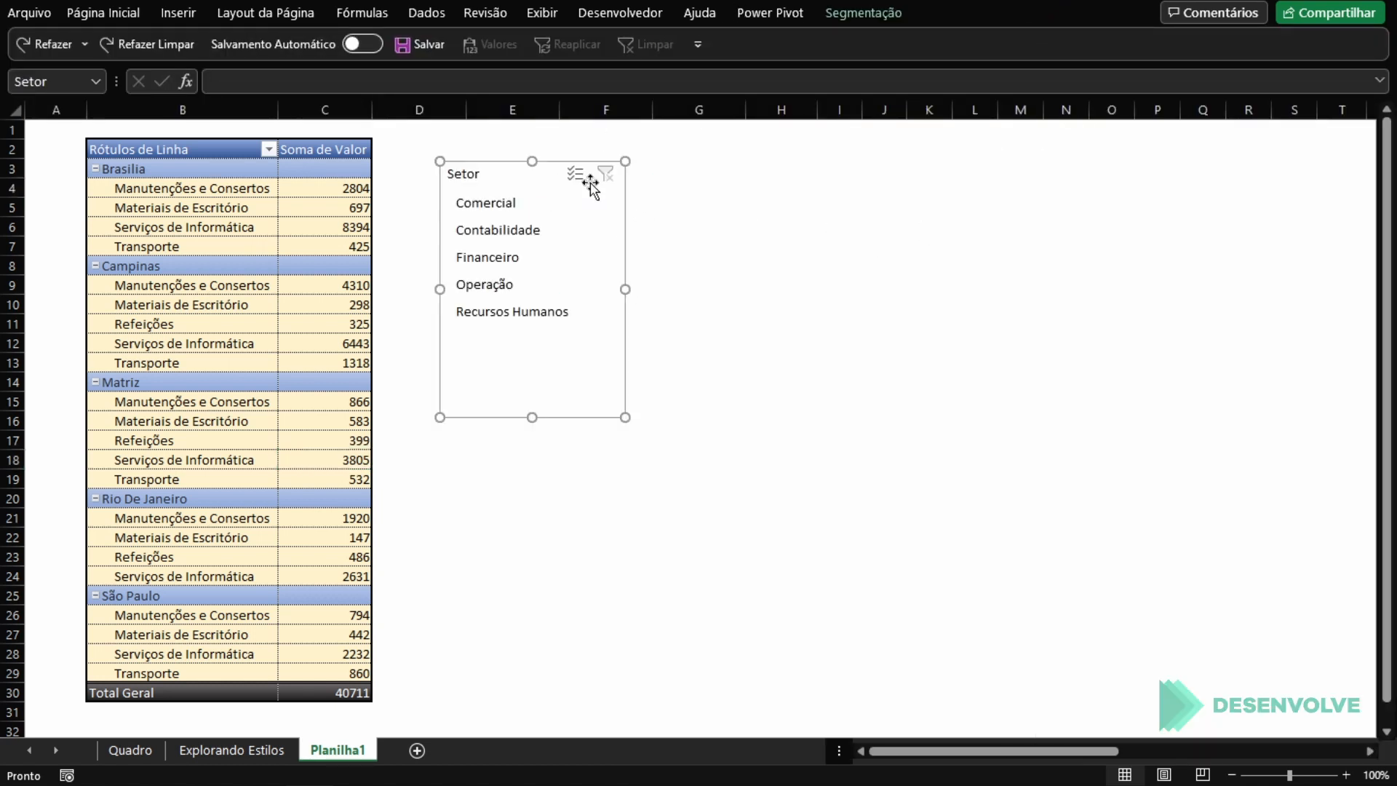
# Step: Test the unformatted Setor slicer by filtering the PivotTable, clear the filter and select the slicer
pyautogui.click(636, 233)
pyautogui.click(604, 251)
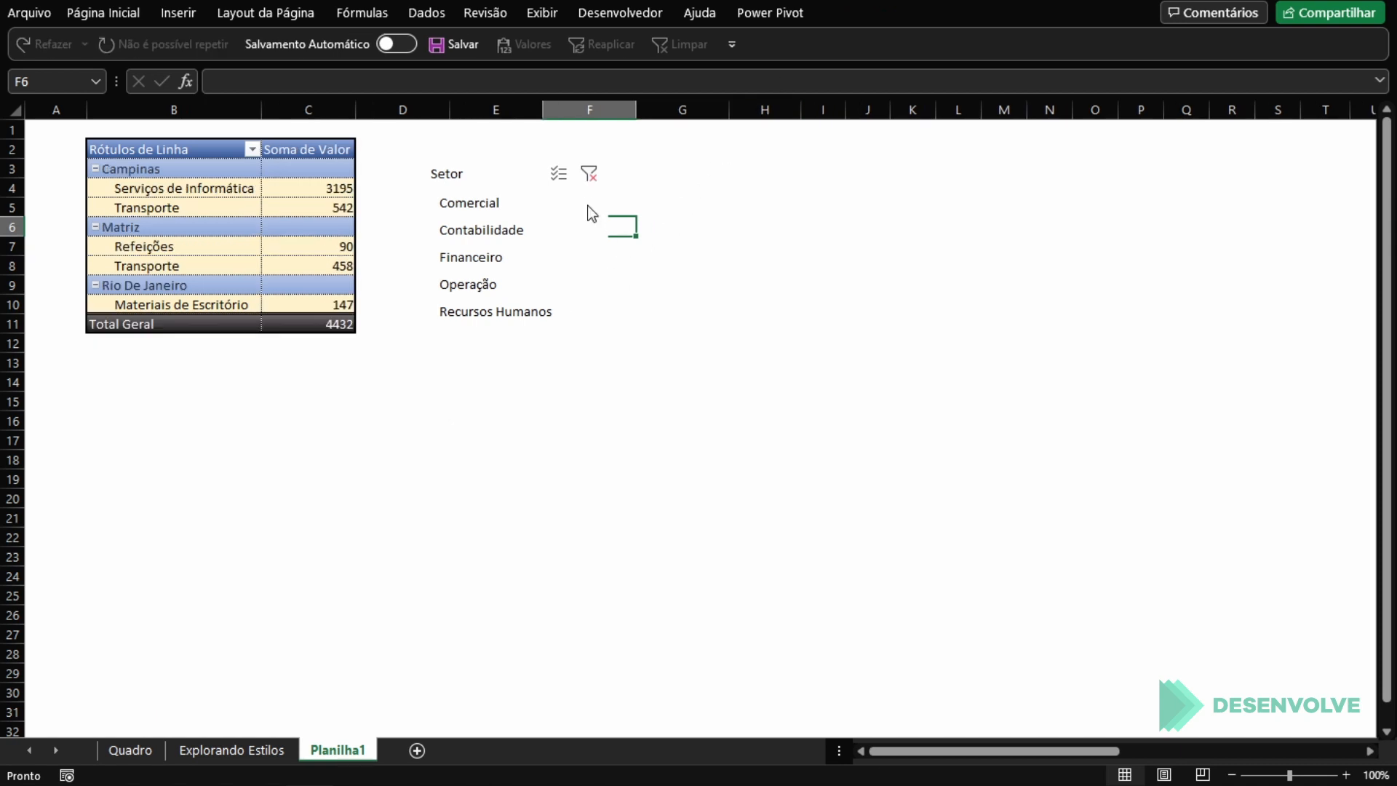
pyautogui.click(592, 176)
pyautogui.click(589, 399)
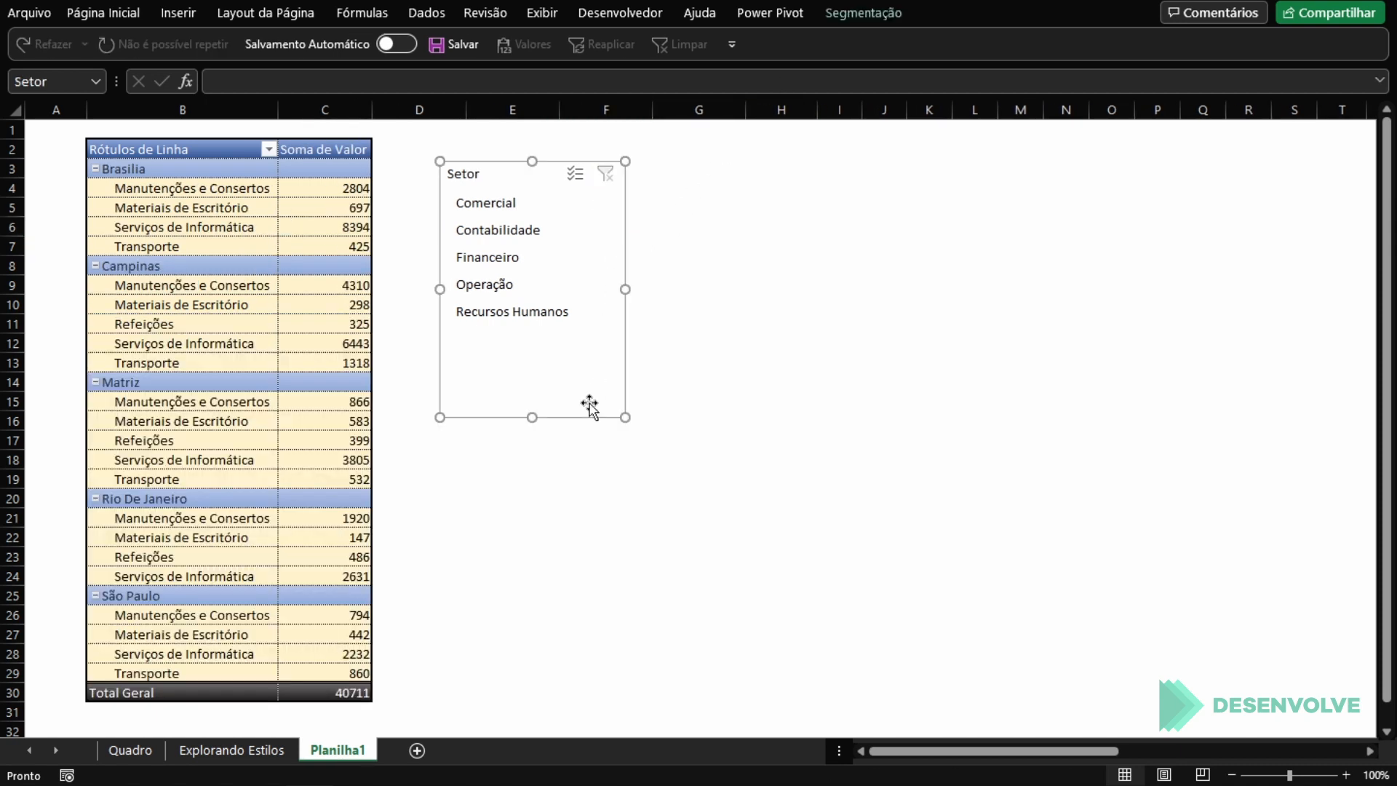
# Step: Delete the custom slicer style Estilo de Segmentação de Dados 1
pyautogui.click(864, 15)
pyautogui.rightClick(382, 64)
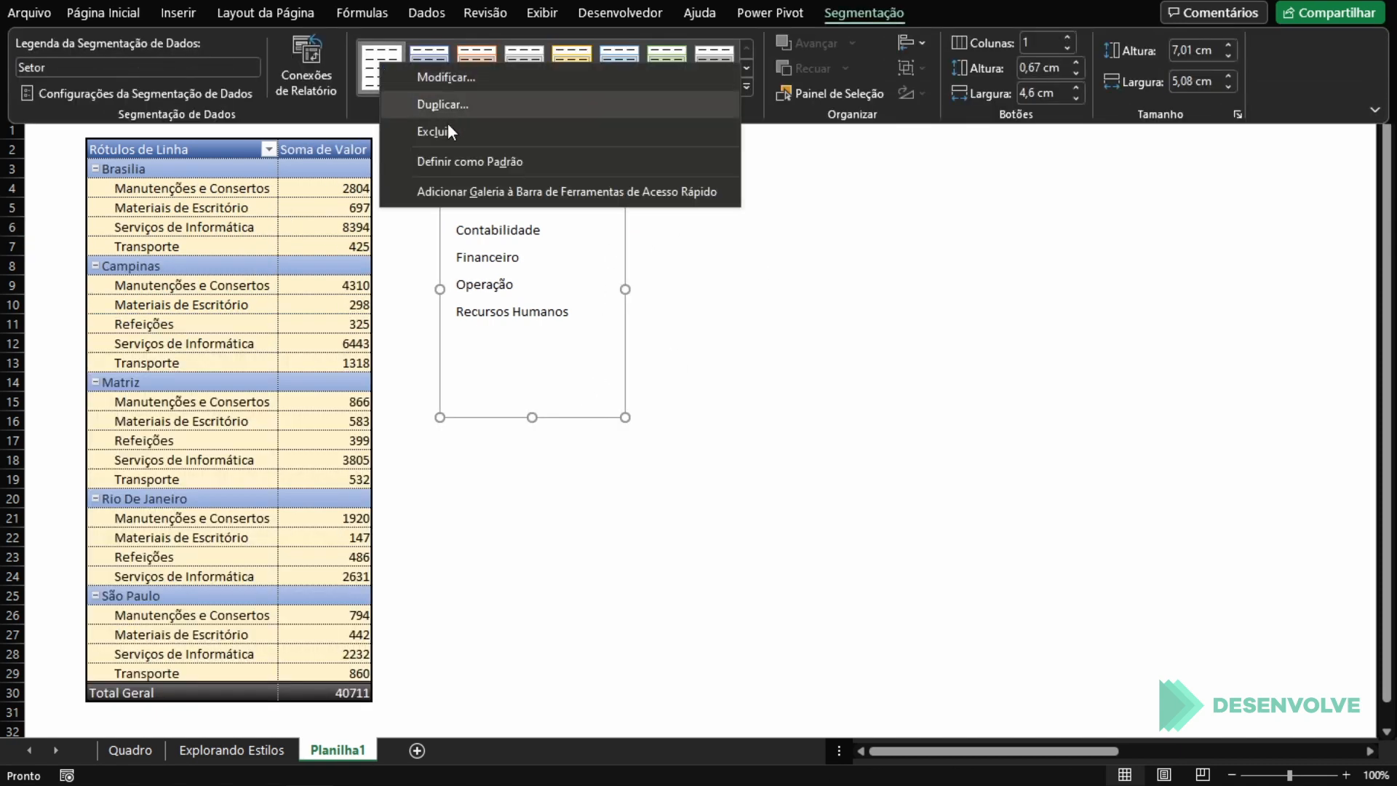
pyautogui.click(459, 130)
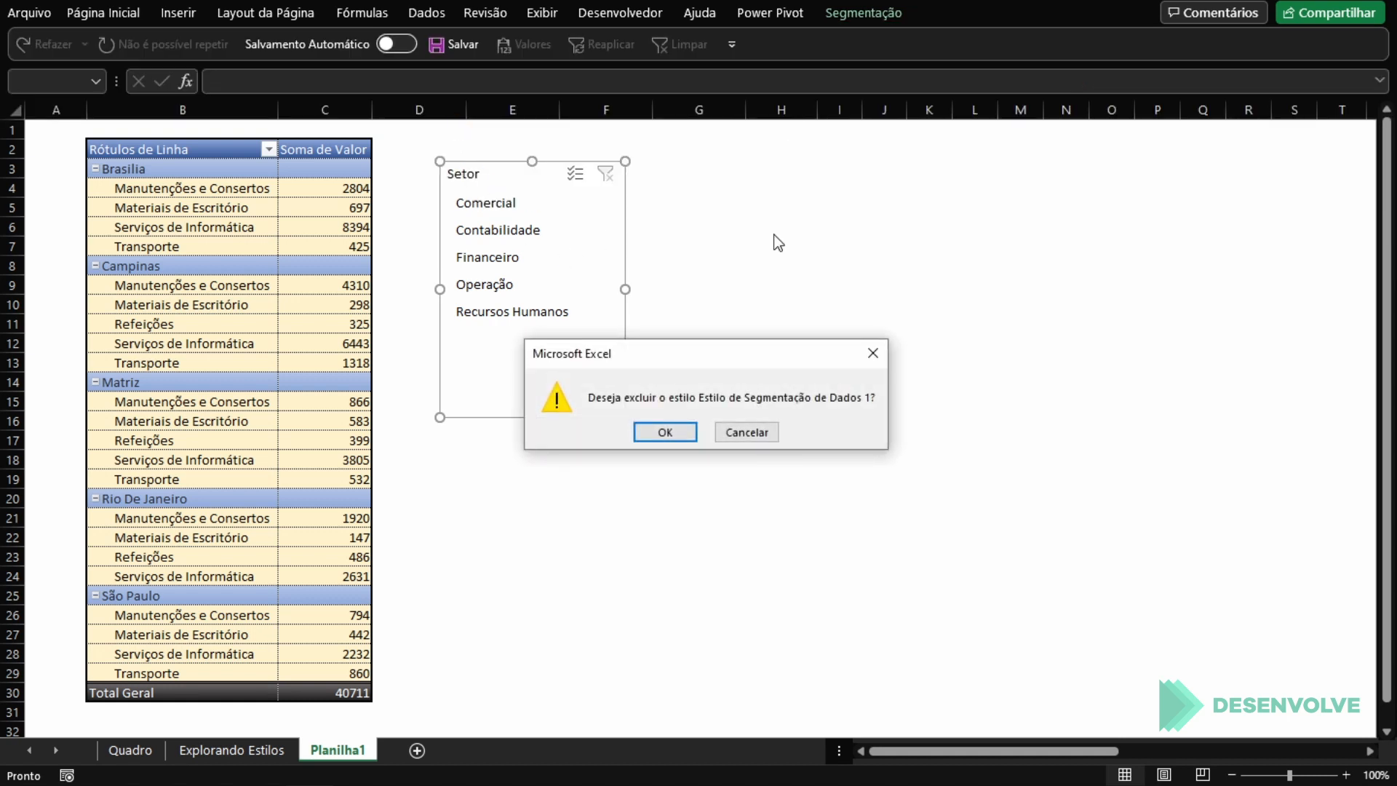
pyautogui.click(688, 432)
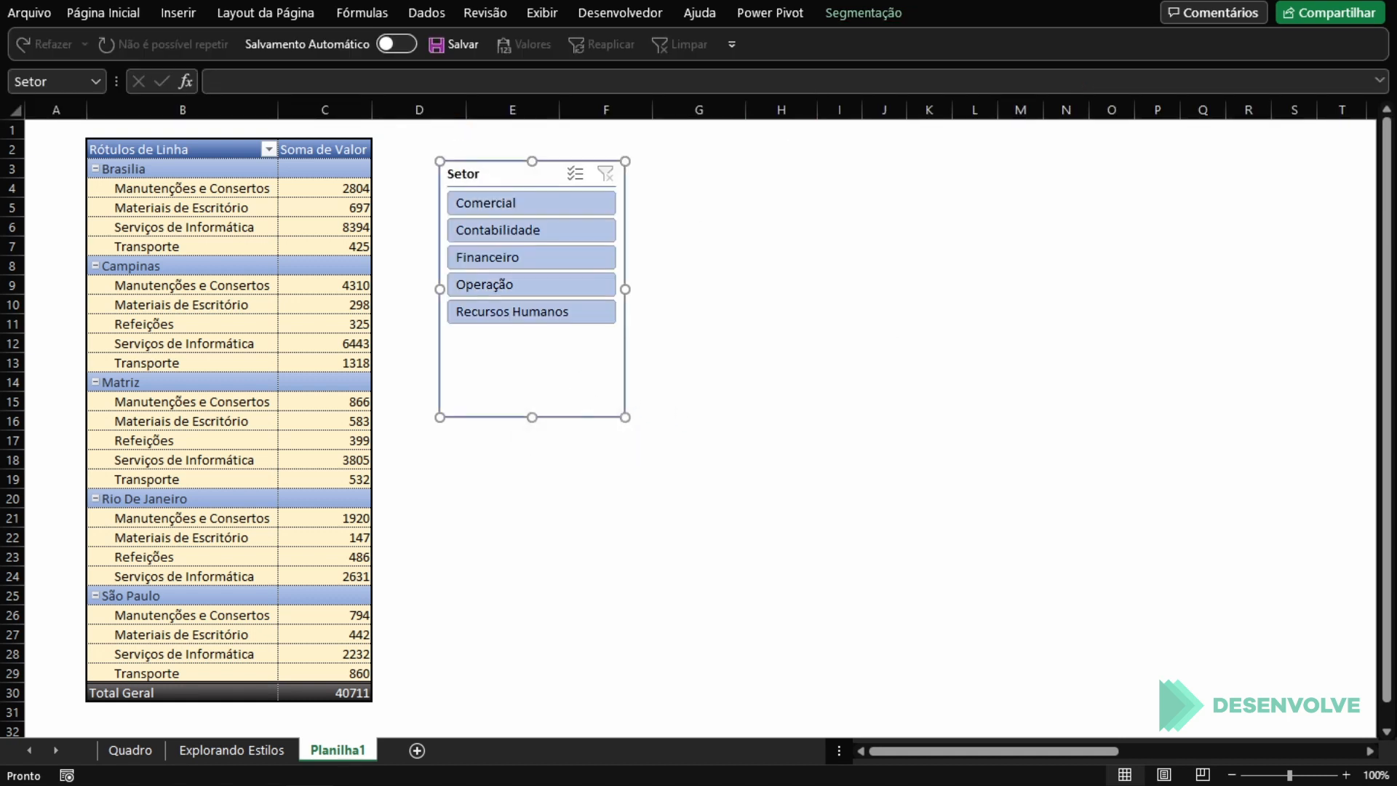
# Step: Duplicate the light blue slicer style as SlicerStyleLight1 2 and open the copy for modification
pyautogui.click(878, 13)
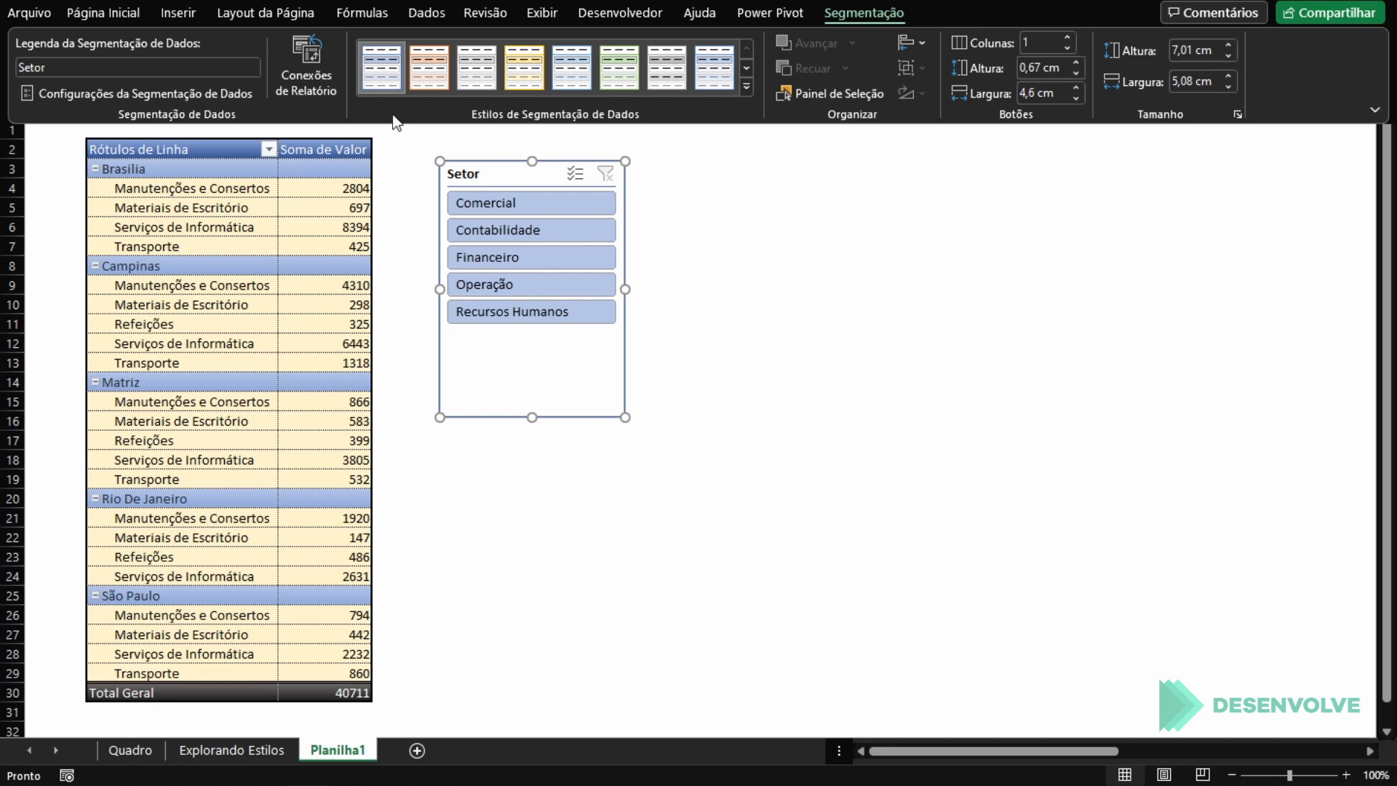
pyautogui.rightClick(392, 74)
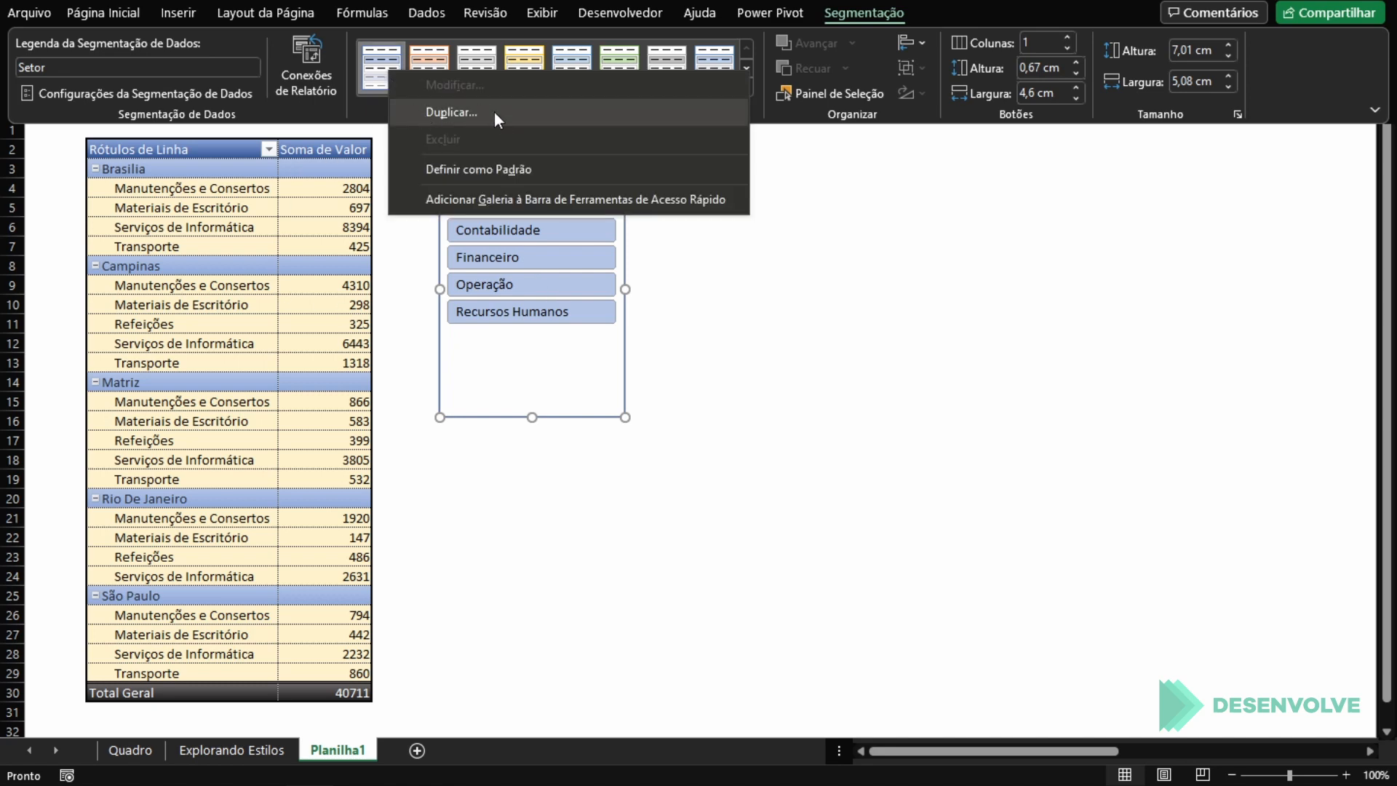
pyautogui.click(469, 115)
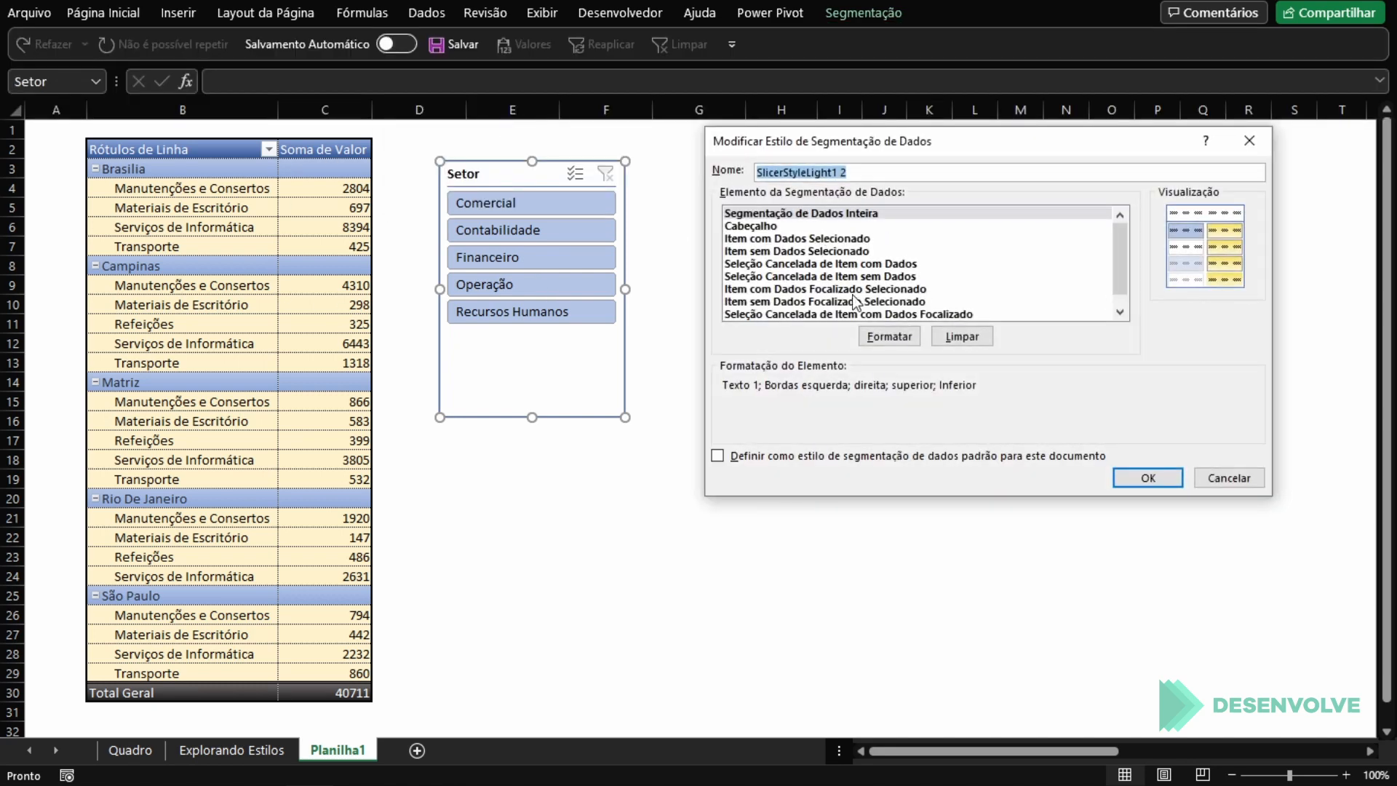
pyautogui.click(1158, 477)
pyautogui.click(882, 14)
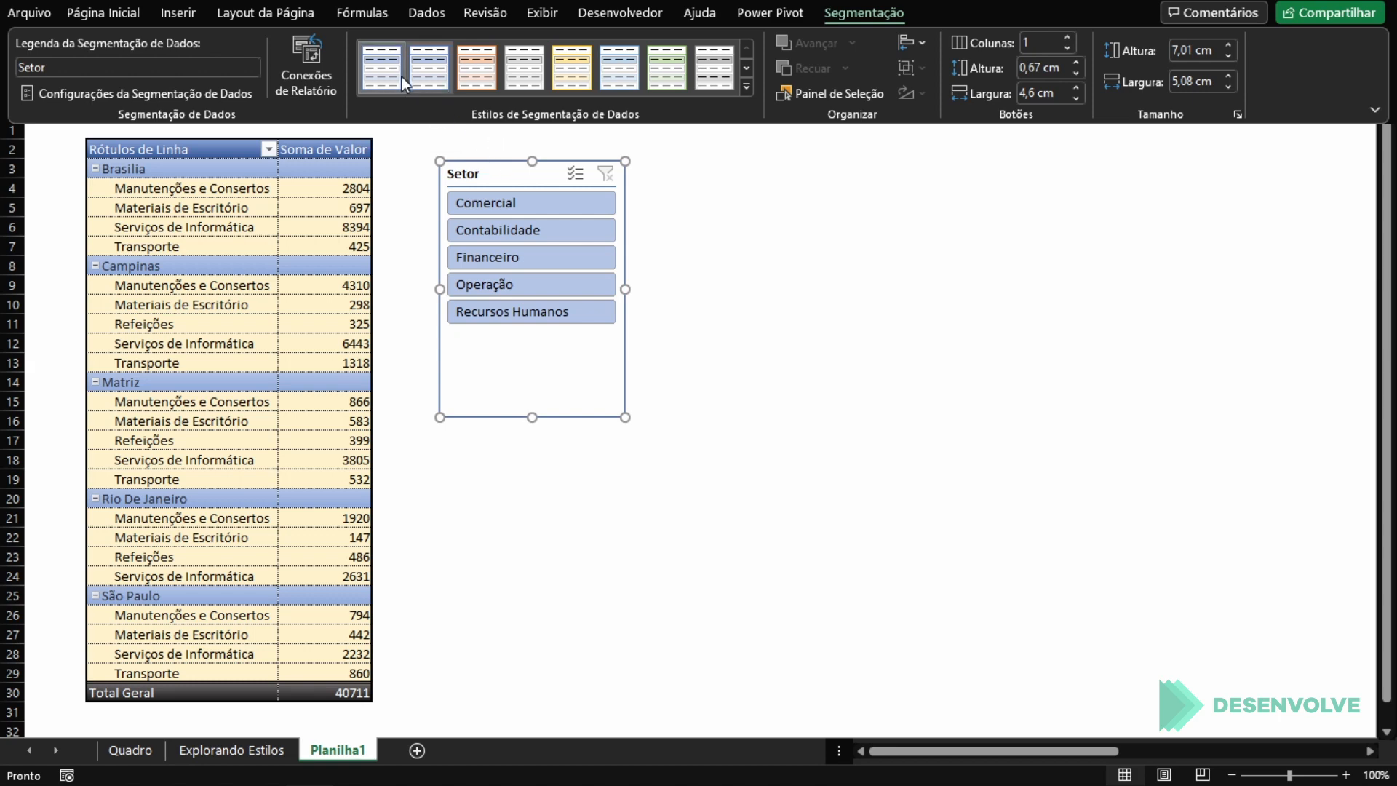
pyautogui.rightClick(379, 69)
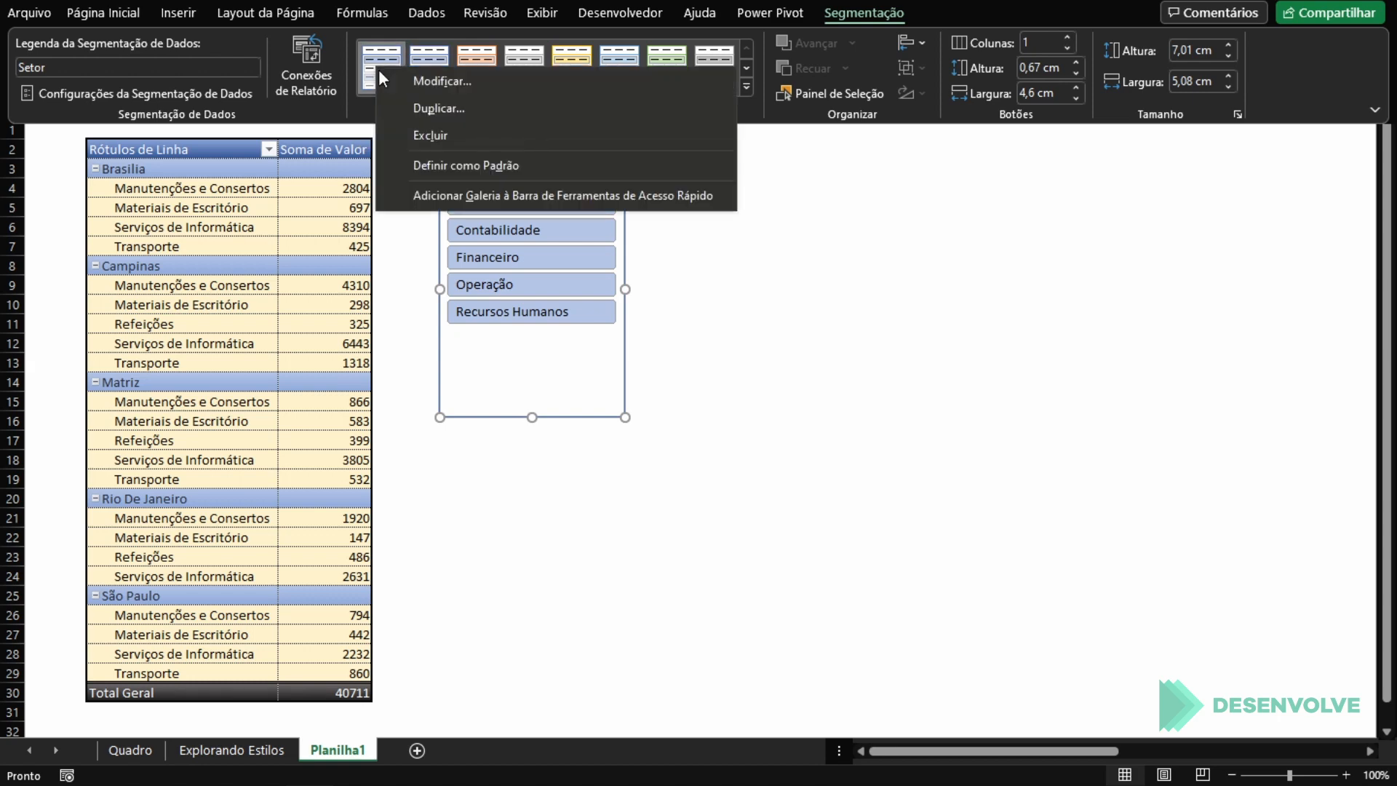
pyautogui.click(446, 80)
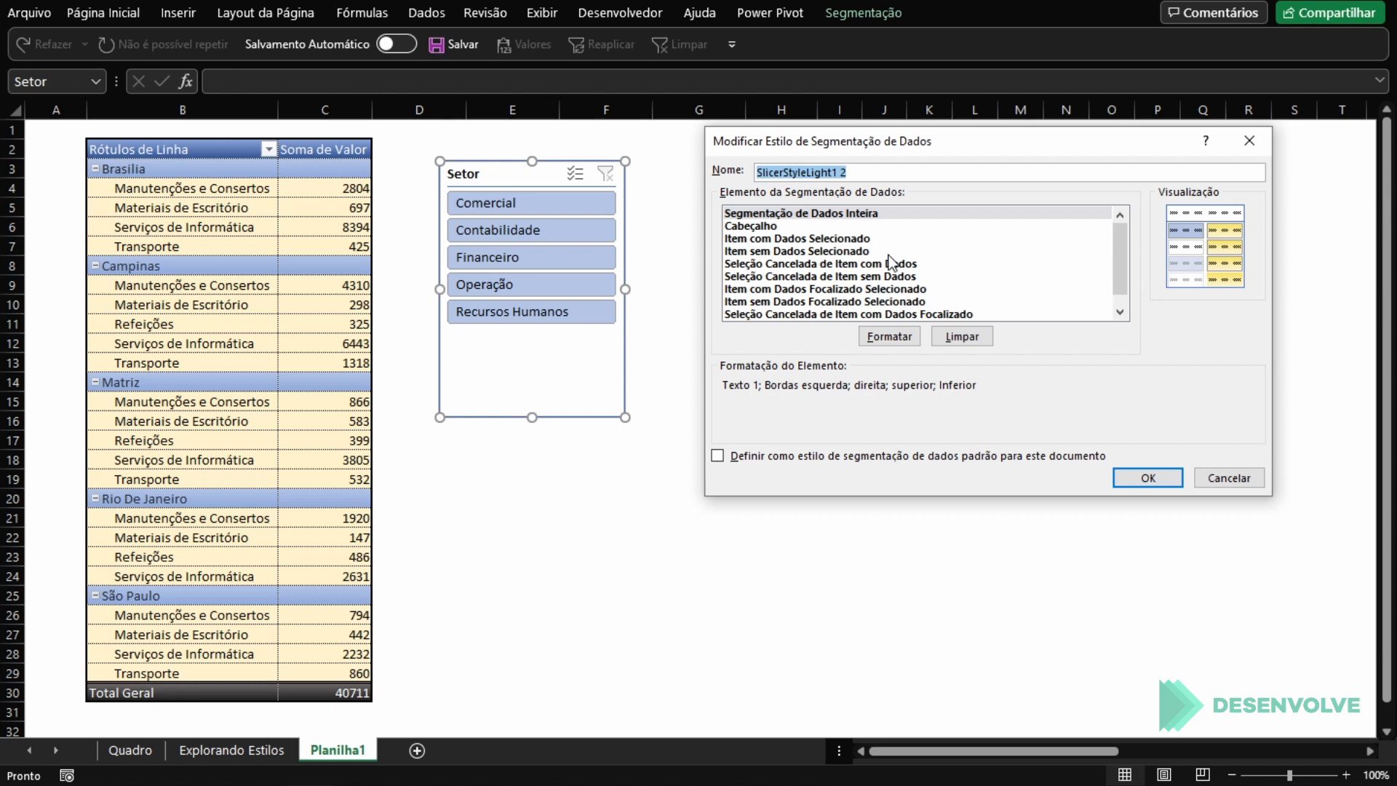
# Step: Examine the elements of SlicerStyleLight1 2, including the selected, deselected and focused items with and without data, and their formatting
pyautogui.scroll(-1, 892, 262)
pyautogui.scroll(1, 891, 264)
pyautogui.click(808, 238)
pyautogui.scroll(-1, 831, 252)
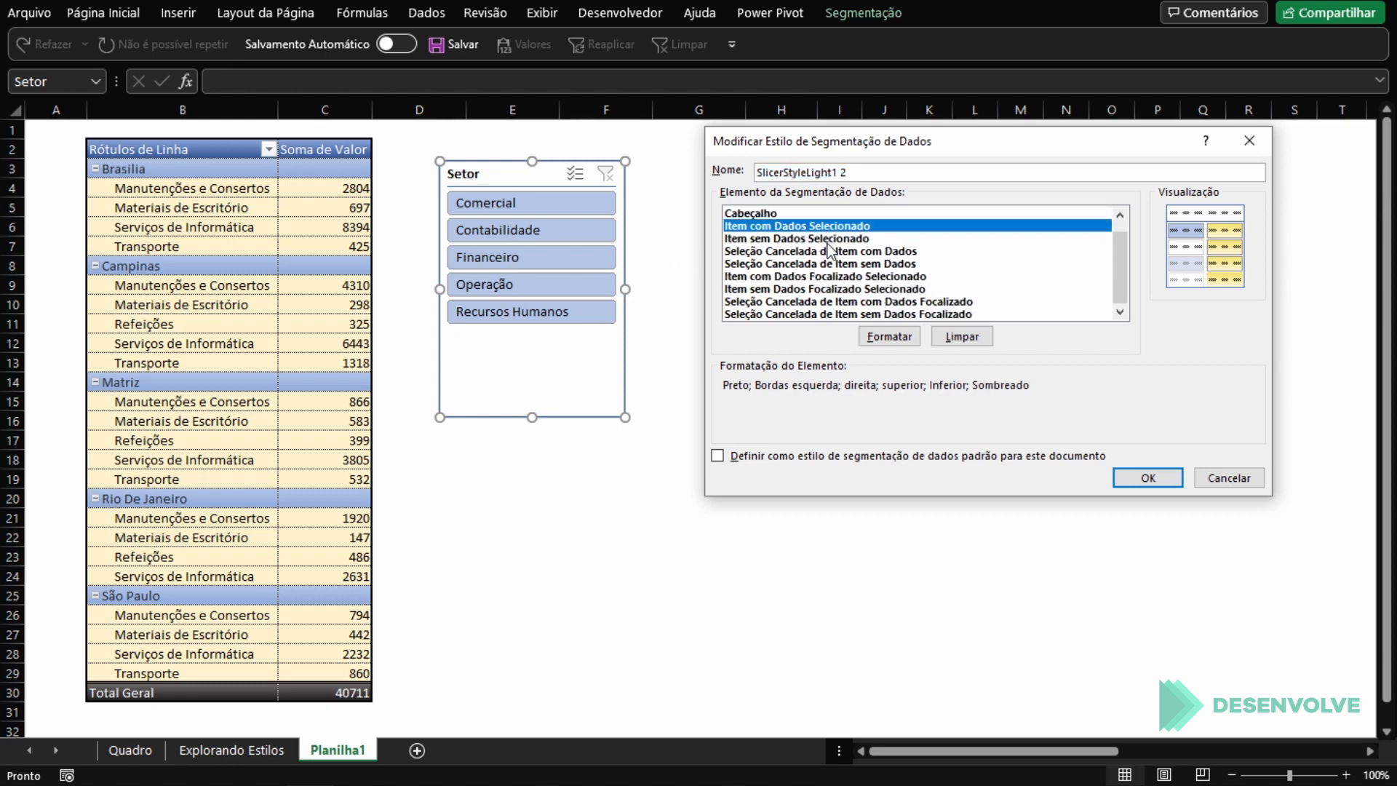
pyautogui.click(838, 265)
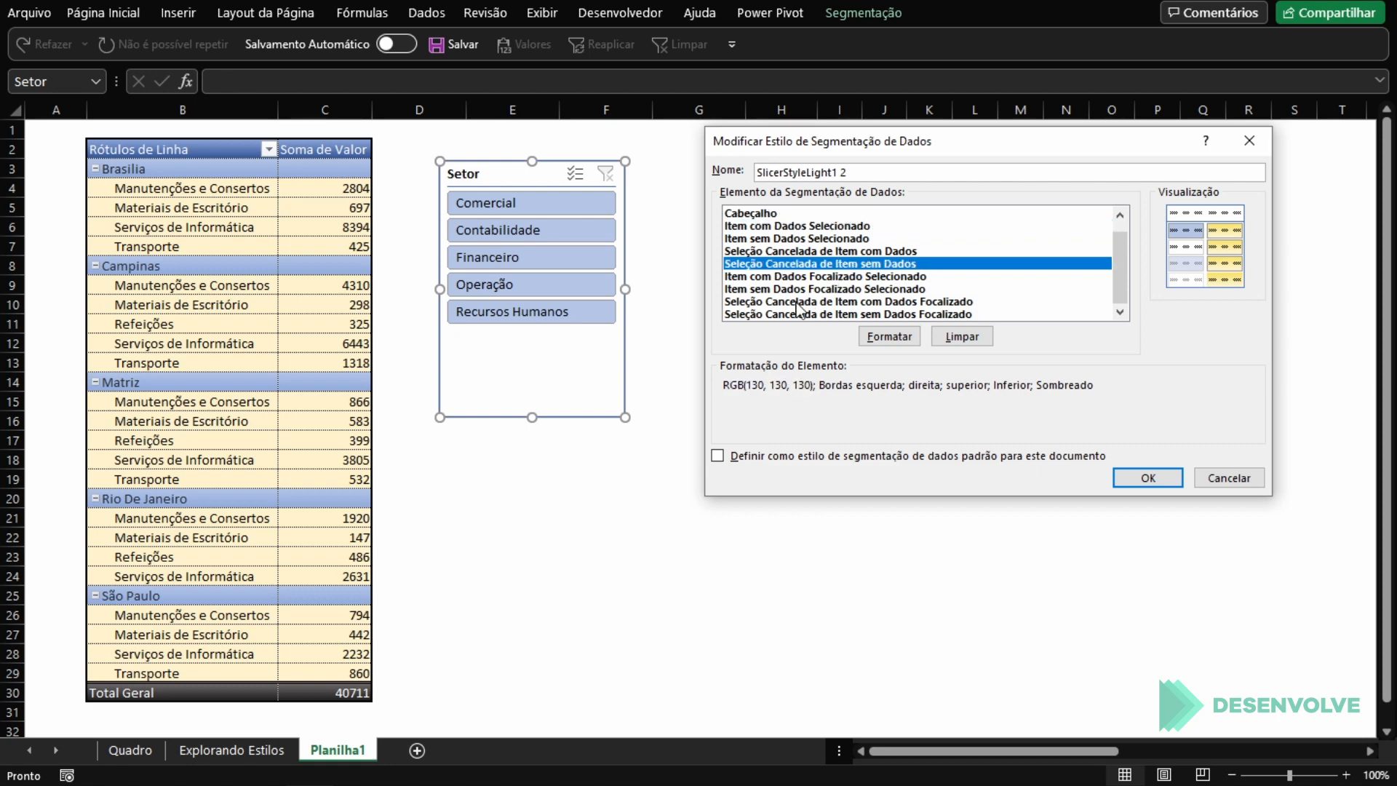
pyautogui.click(797, 301)
pyautogui.click(782, 314)
pyautogui.click(813, 255)
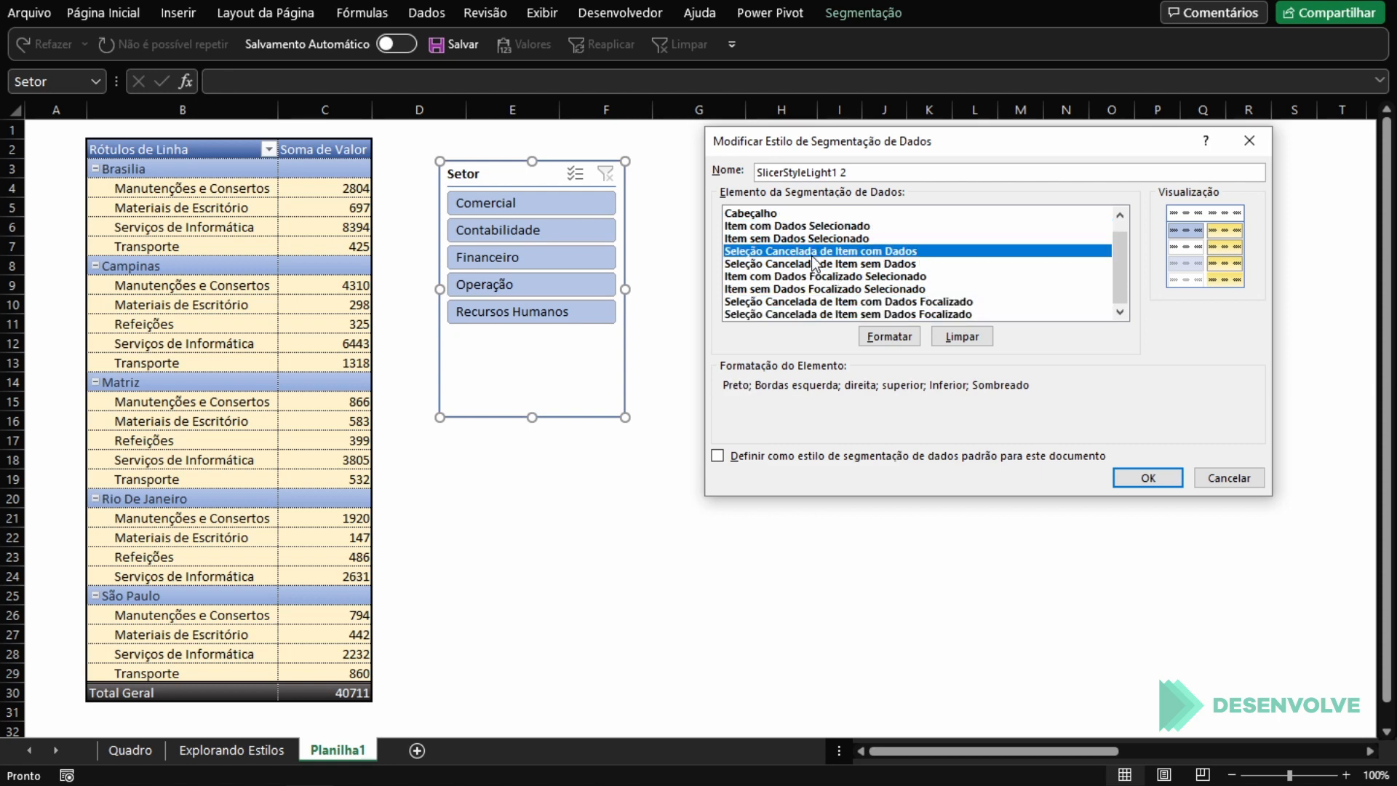
pyautogui.scroll(1, 814, 257)
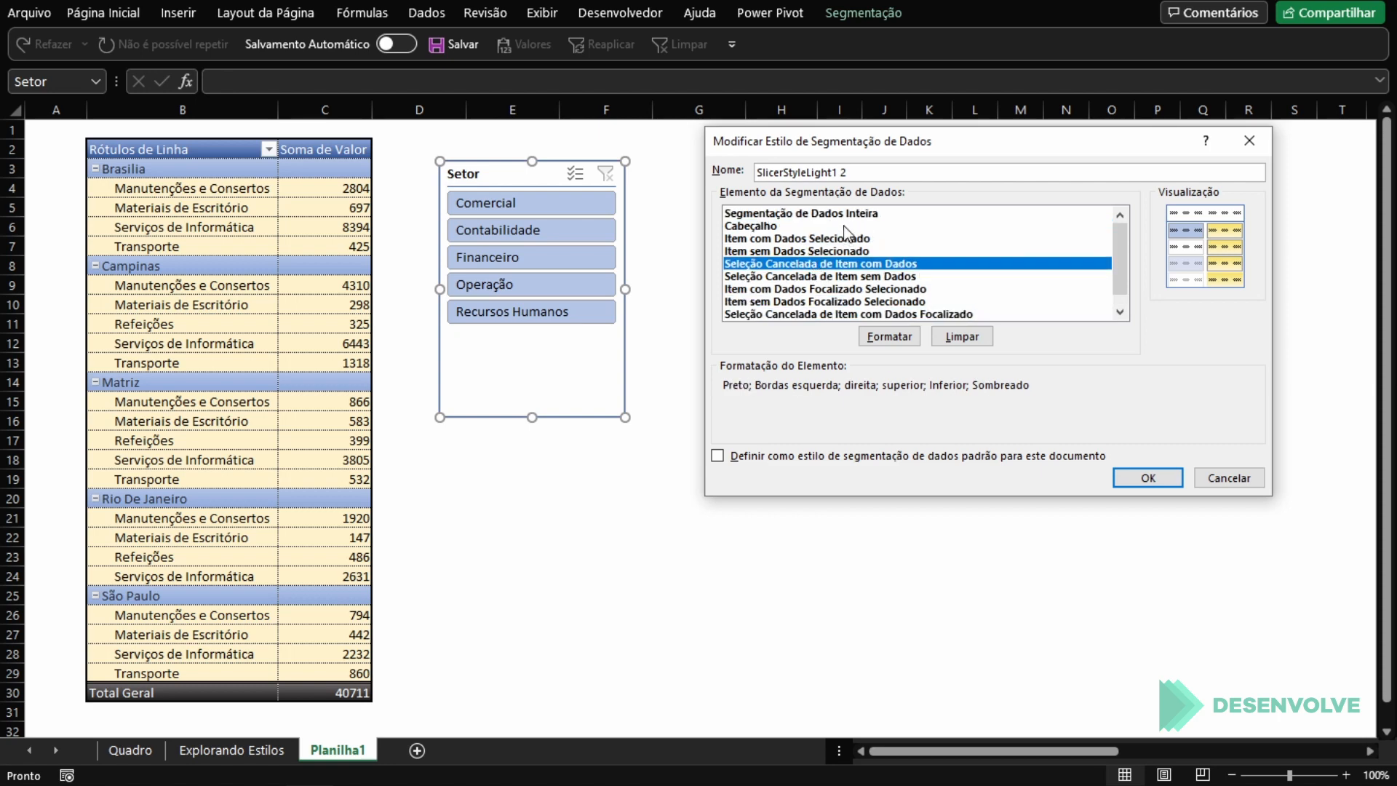
pyautogui.scroll(-1, 793, 241)
pyautogui.scroll(1, 798, 240)
# Step: Give the style's Item com Dados Selecionado element a two-colour horizontal gradient fill from light blue to blue
pyautogui.click(792, 241)
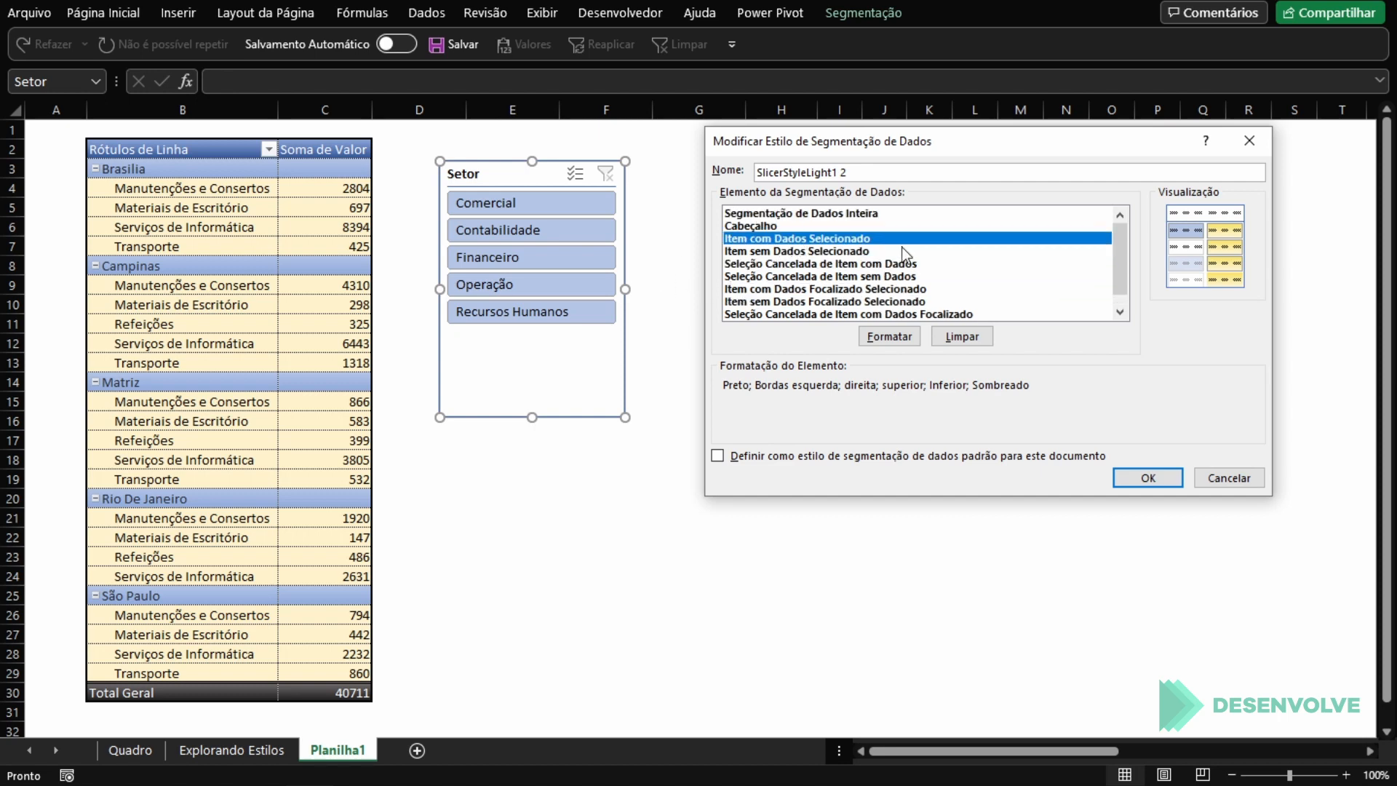
pyautogui.click(906, 339)
pyautogui.click(873, 99)
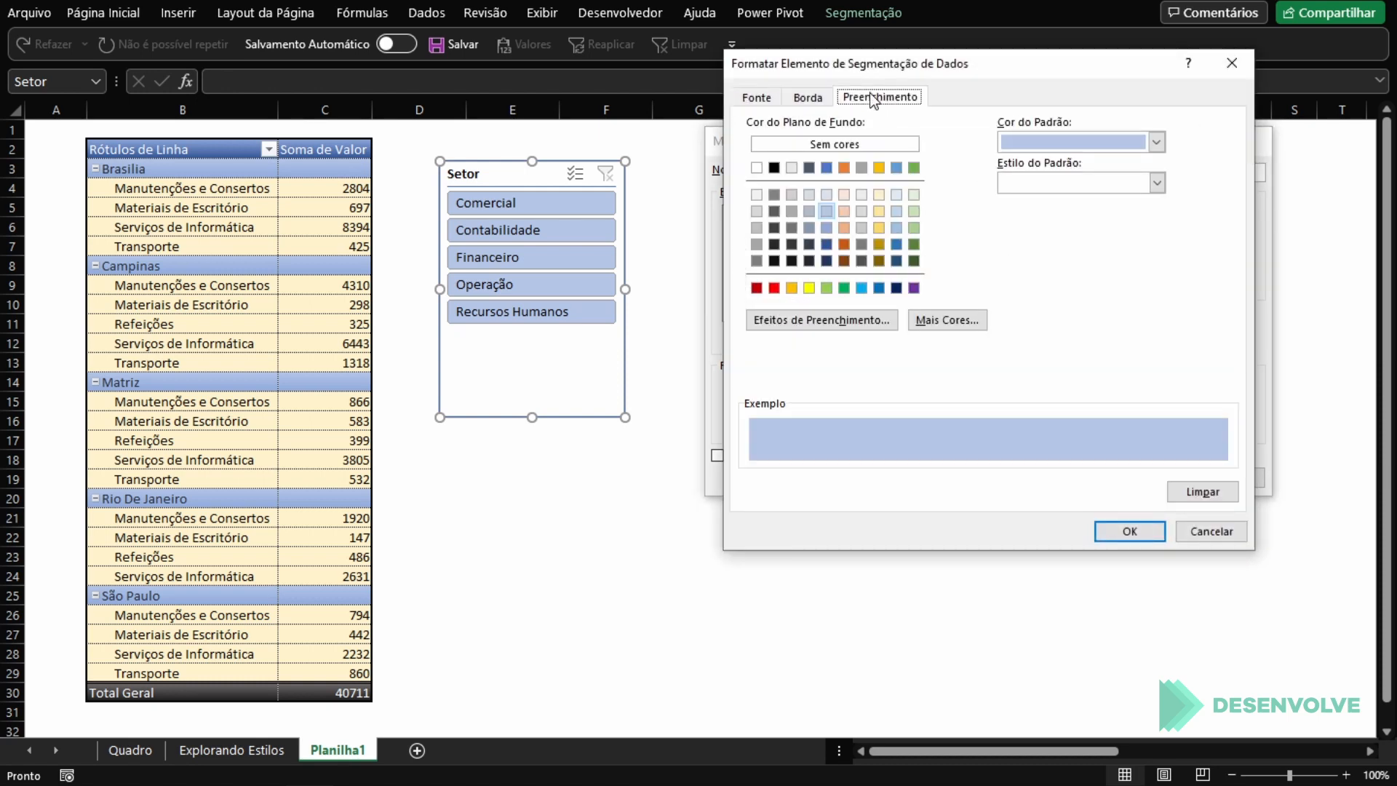
pyautogui.click(872, 315)
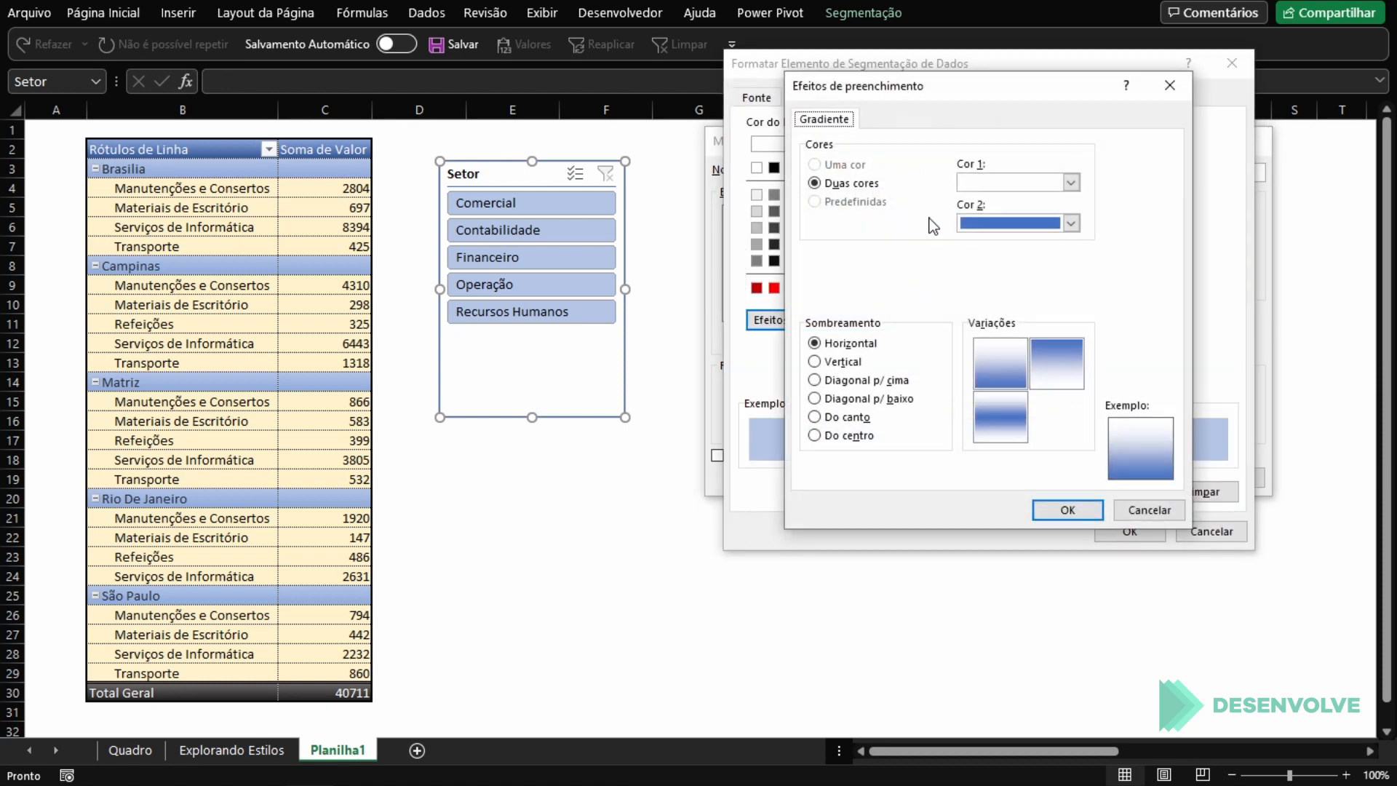
pyautogui.click(982, 188)
pyautogui.click(1032, 272)
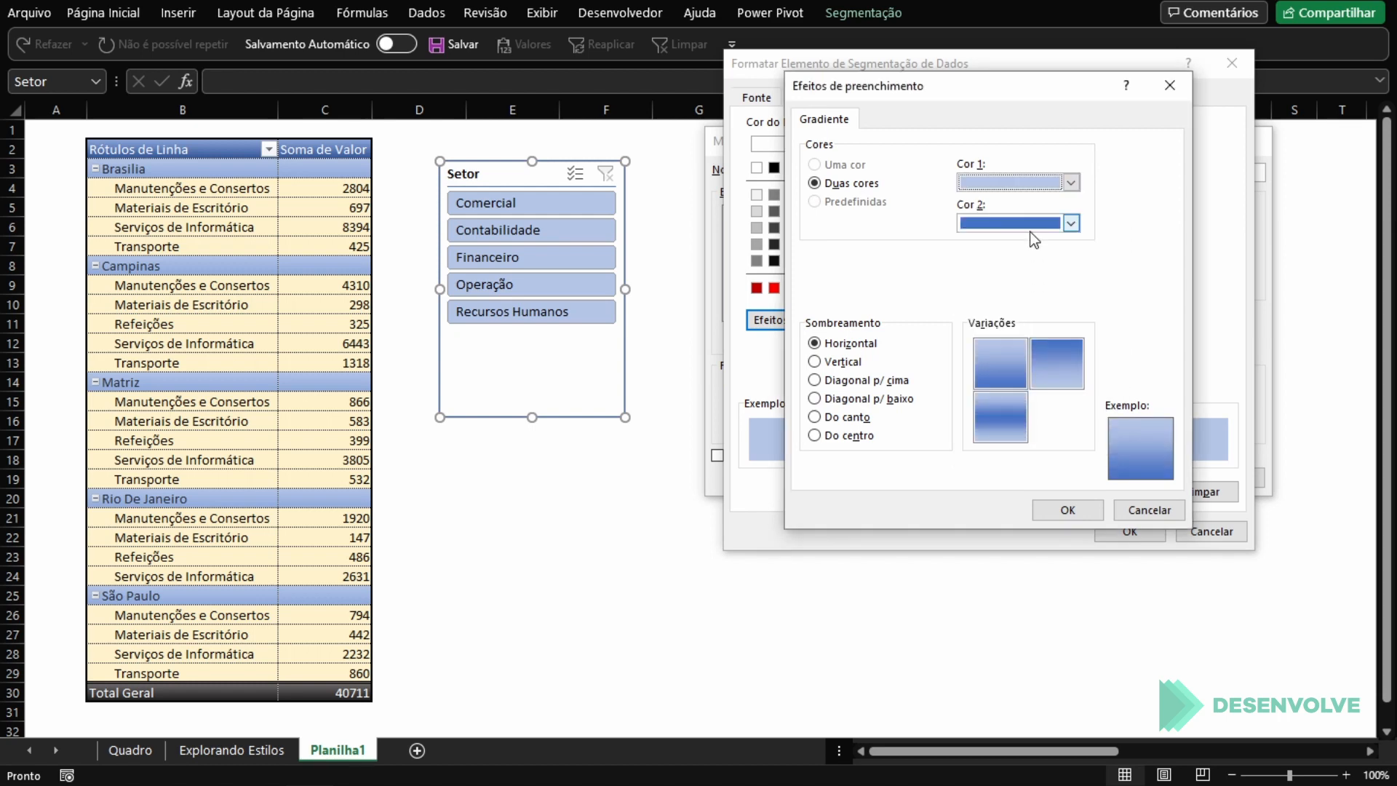
pyautogui.click(1034, 225)
pyautogui.click(1164, 288)
pyautogui.click(1069, 510)
# Step: Set the Item com Dados Selecionado font colour to white in the saved style and move the Setor slicer closer to the PivotTable
pyautogui.click(756, 98)
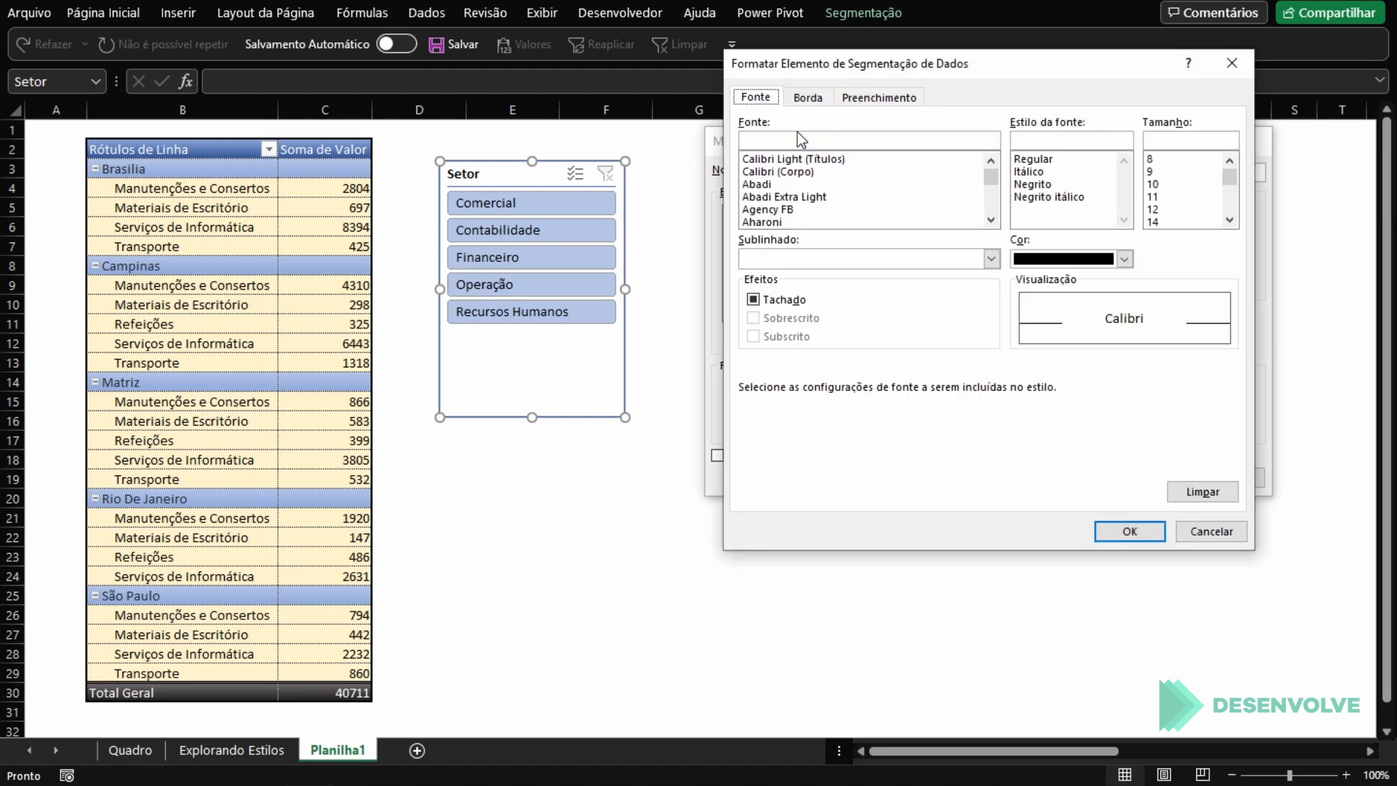
pyautogui.click(1058, 259)
pyautogui.click(1022, 330)
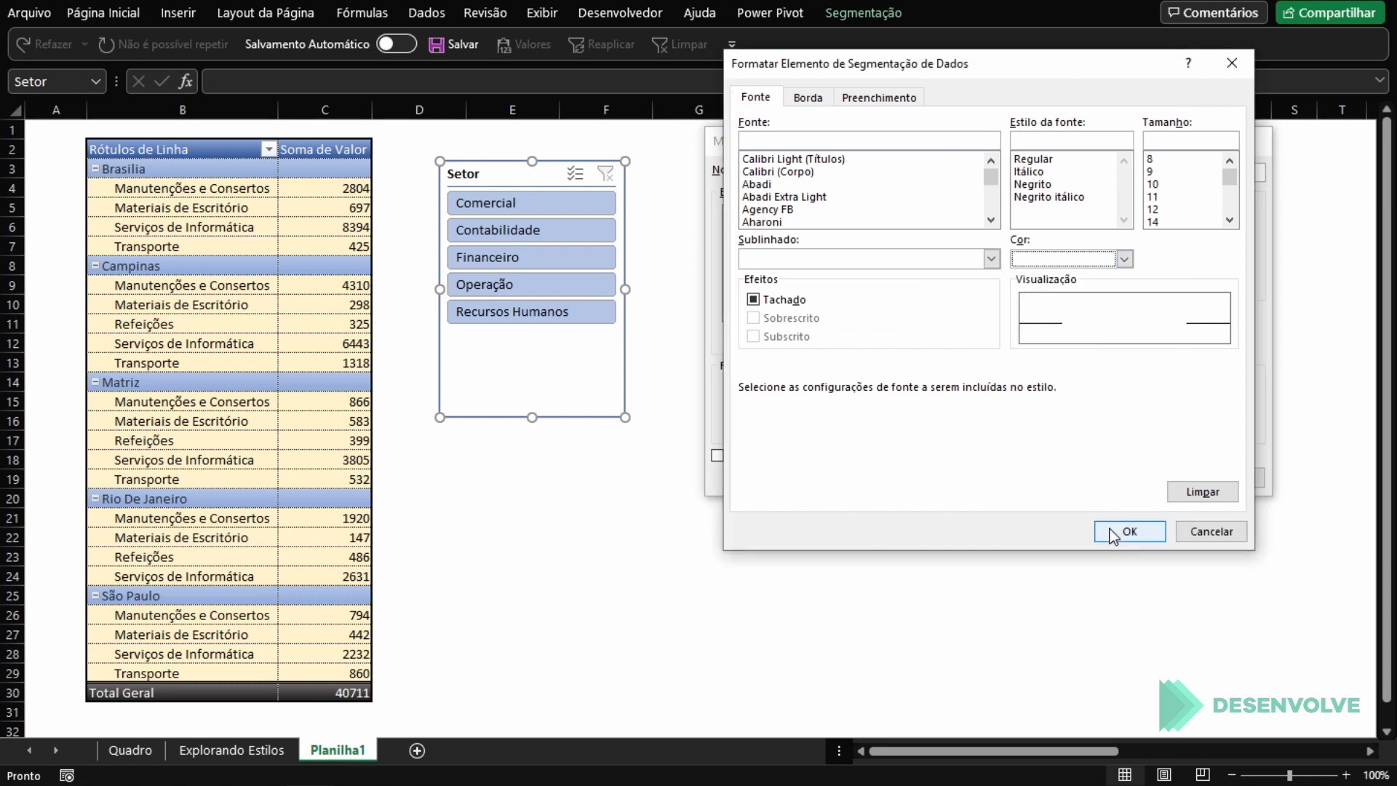
pyautogui.click(1137, 530)
pyautogui.click(1138, 480)
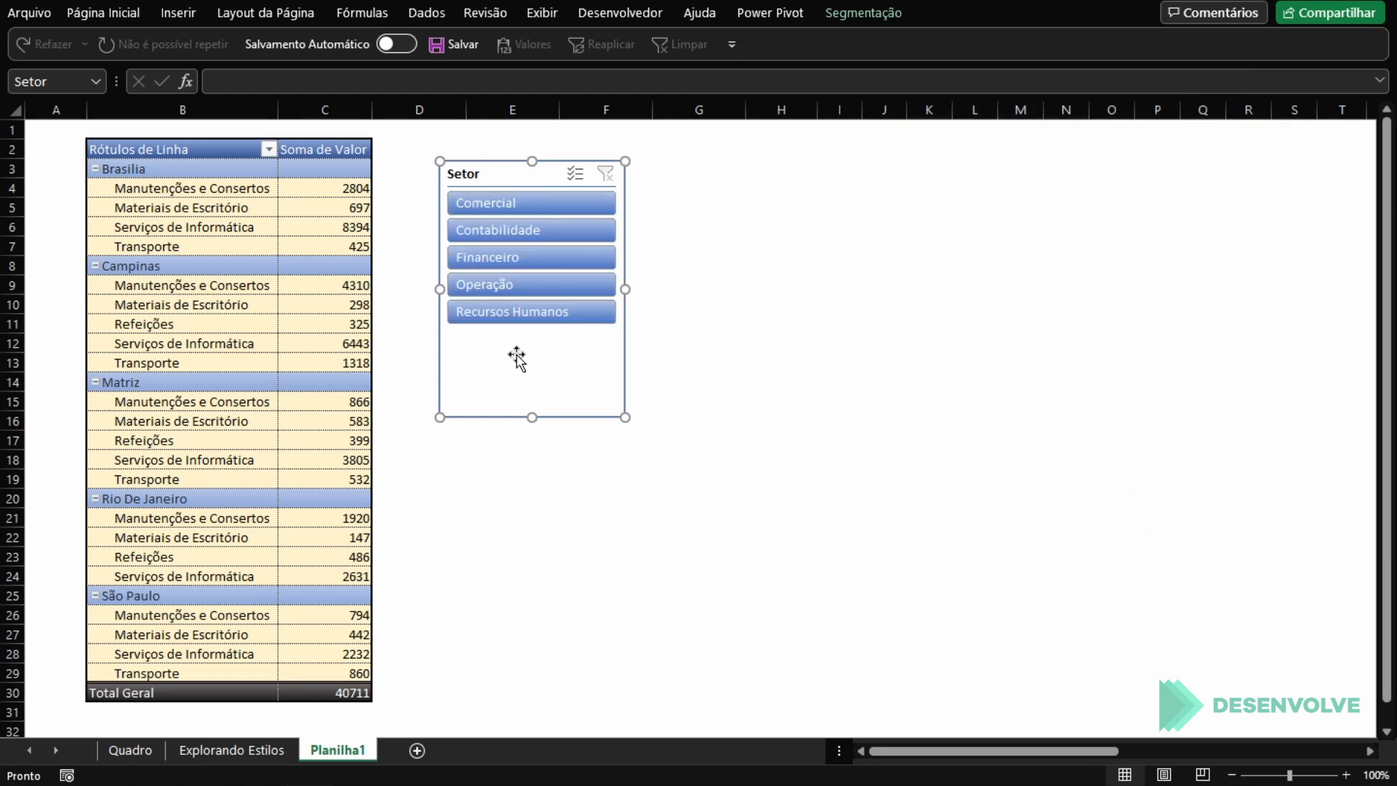
pyautogui.click(780, 402)
pyautogui.moveTo(521, 371); pyautogui.dragTo(497, 347)
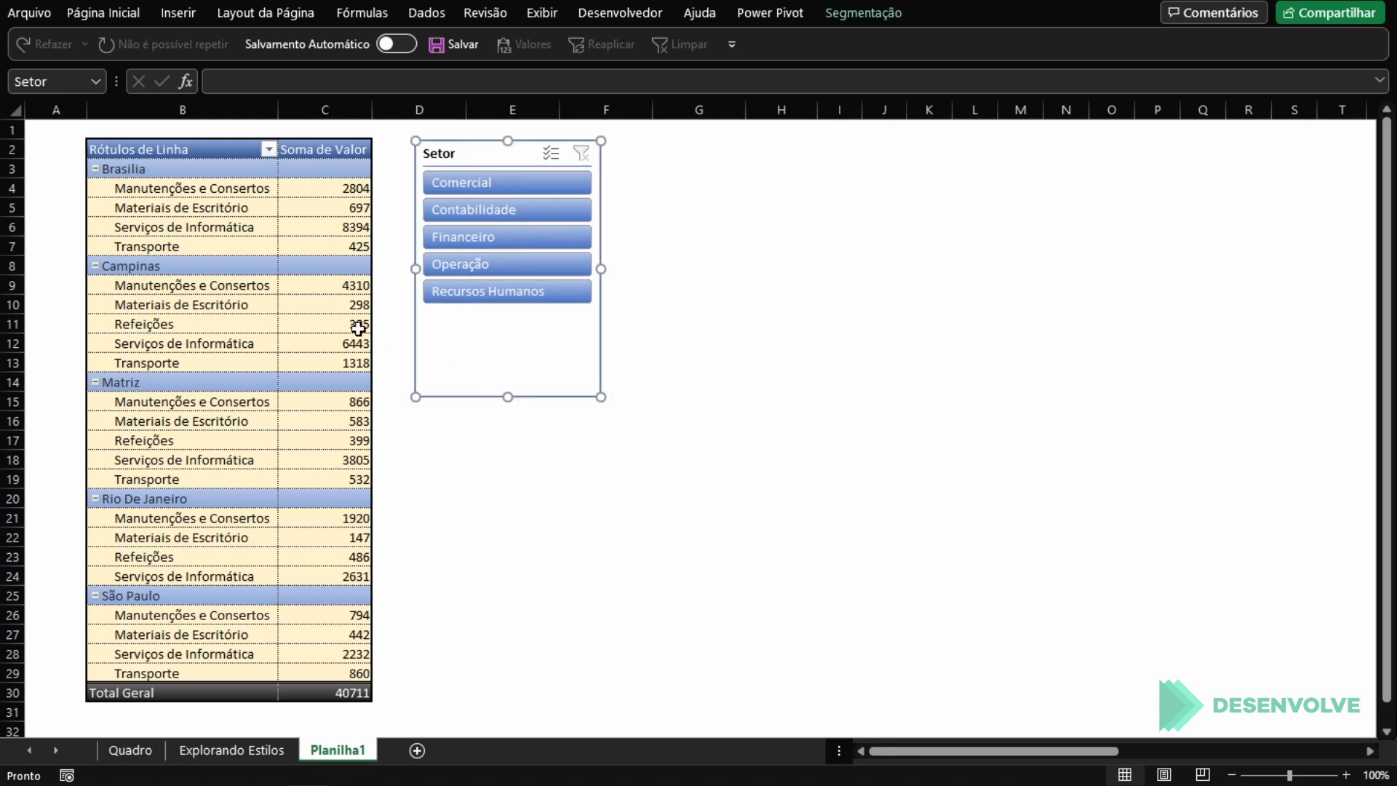
# Step: Add a black outline border to the style's Segmentação de Dados Inteira element and move the Setor slicer right beside the PivotTable
pyautogui.click(892, 16)
pyautogui.rightClick(377, 70)
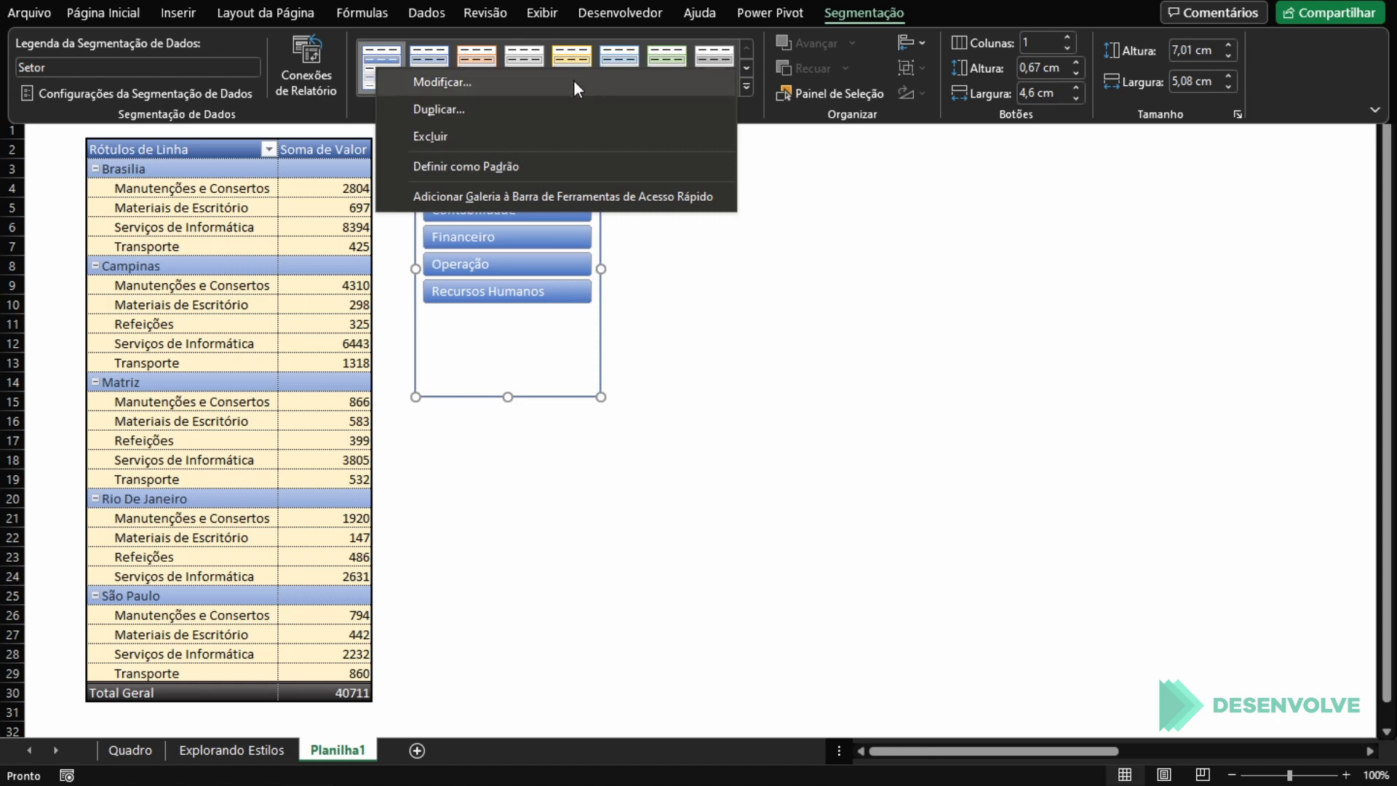
pyautogui.click(574, 110)
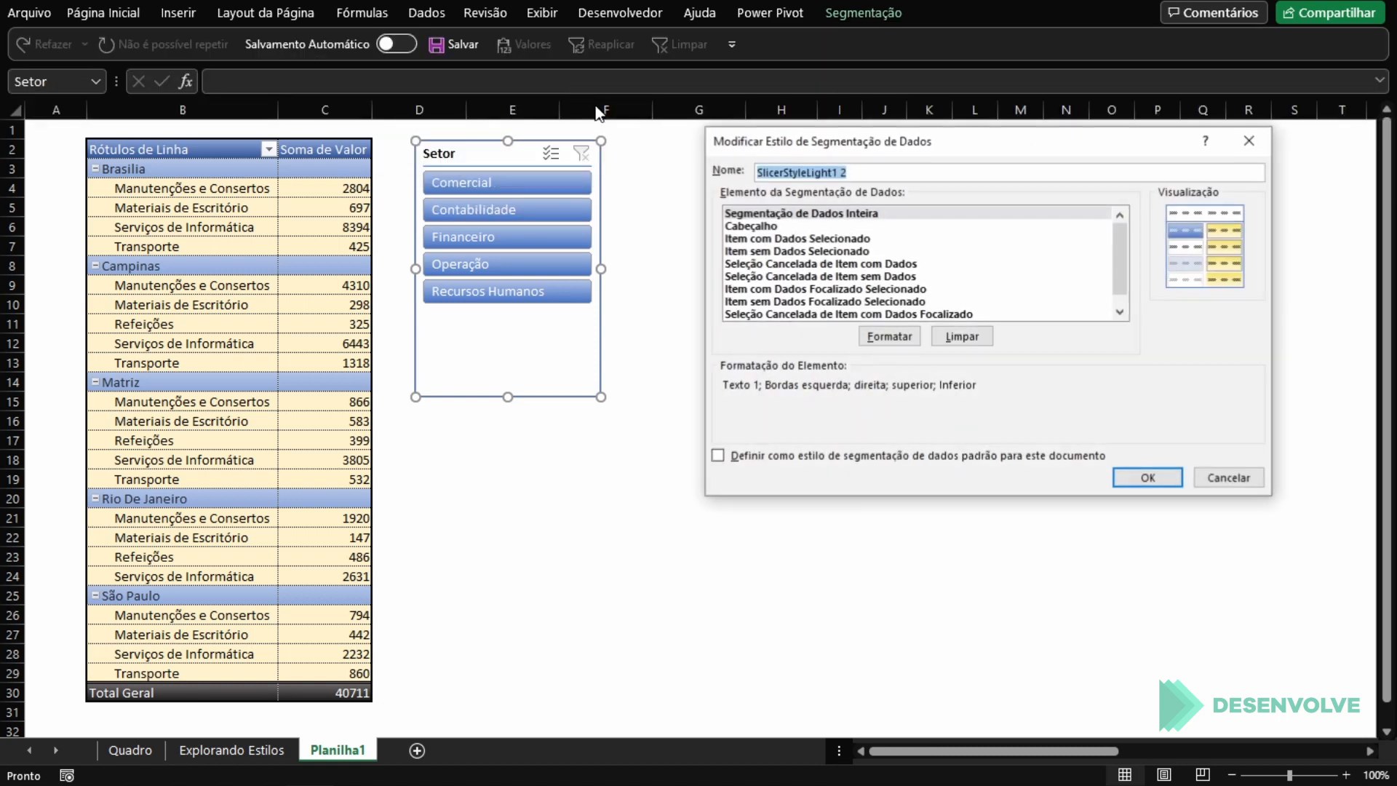
pyautogui.click(917, 335)
pyautogui.click(807, 97)
pyautogui.click(844, 222)
pyautogui.click(861, 297)
pyautogui.click(777, 382)
pyautogui.click(1010, 153)
pyautogui.click(1161, 529)
pyautogui.click(1150, 478)
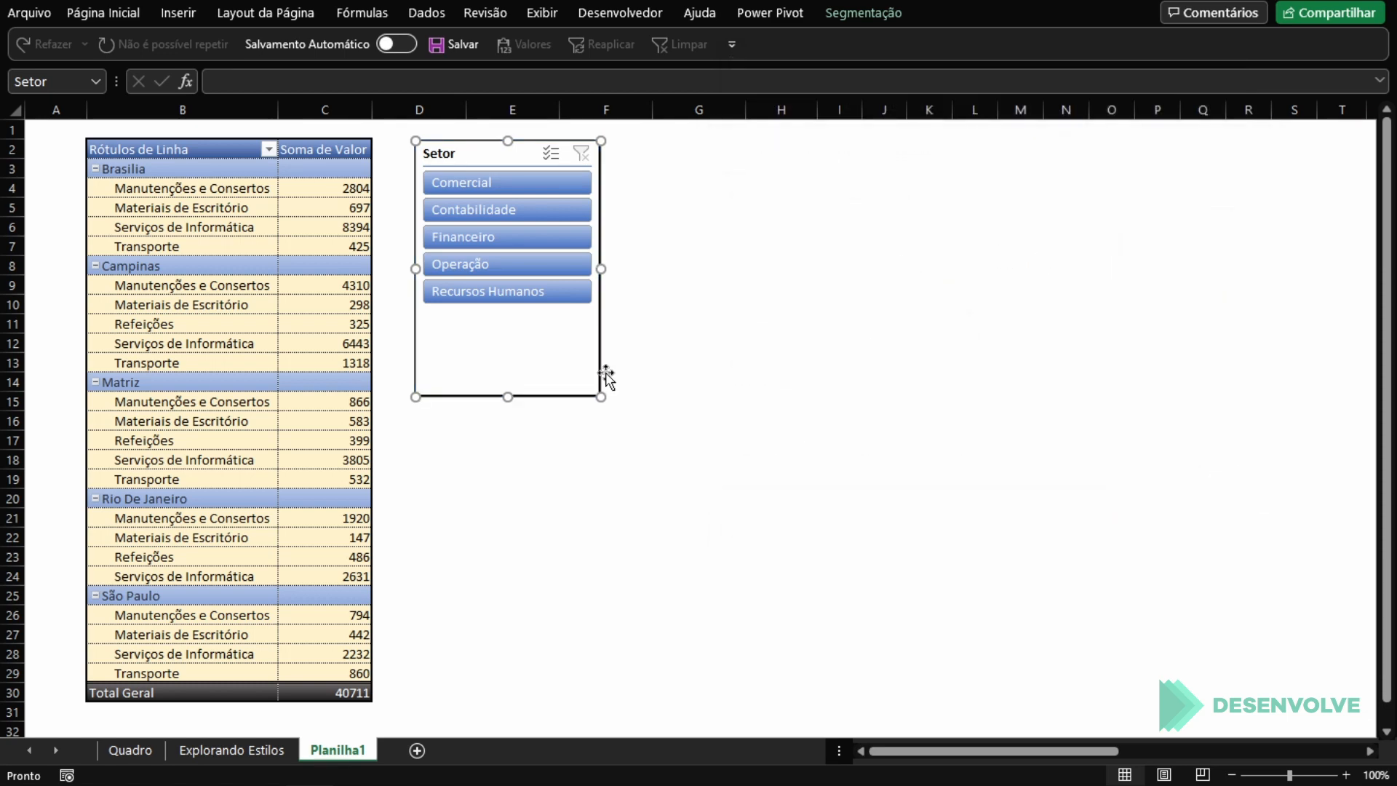
pyautogui.click(738, 386)
pyautogui.moveTo(461, 153); pyautogui.dragTo(452, 156)
# Step: Fill the style's Segmentação de Dados Inteira element with the lightest gold, save the style and deselect the slicer
pyautogui.click(884, 12)
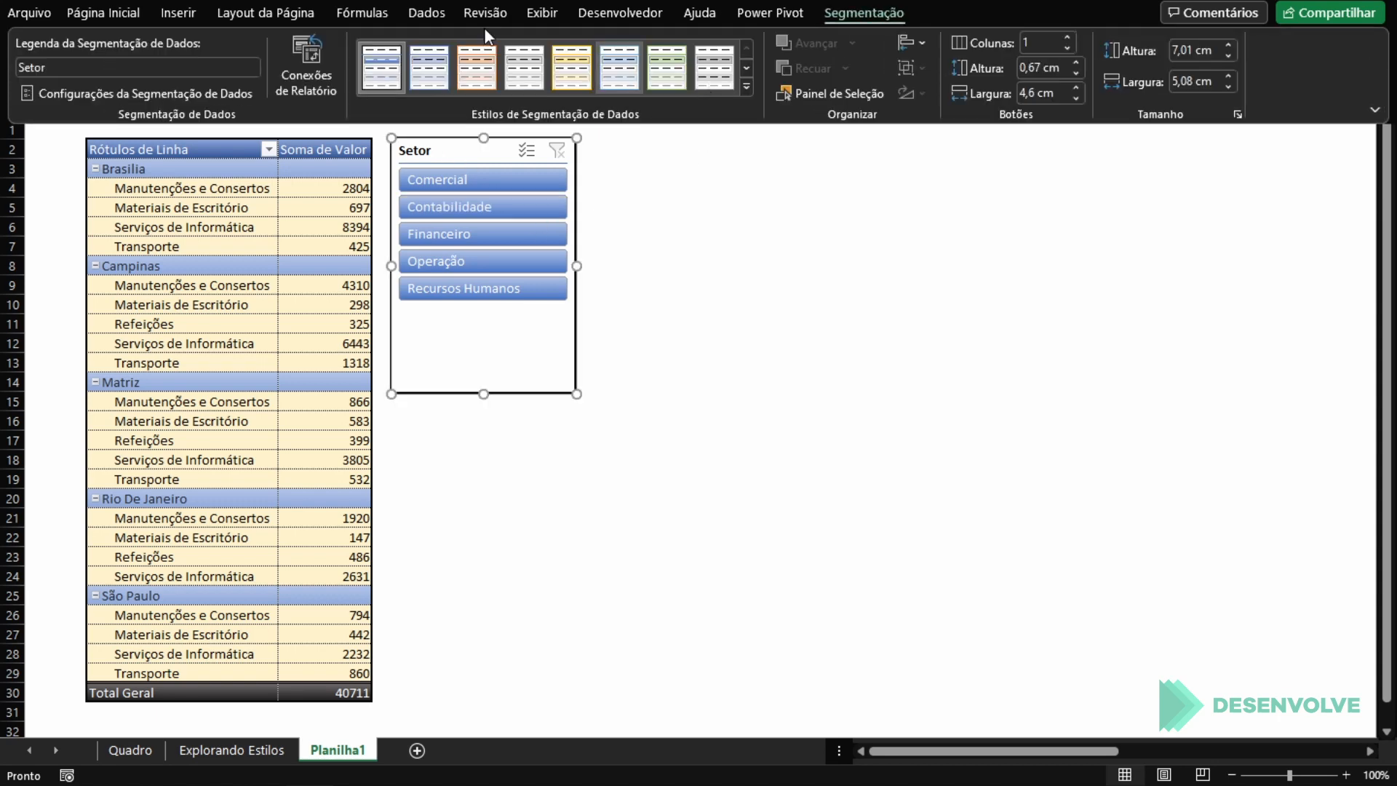
pyautogui.rightClick(422, 64)
pyautogui.click(452, 81)
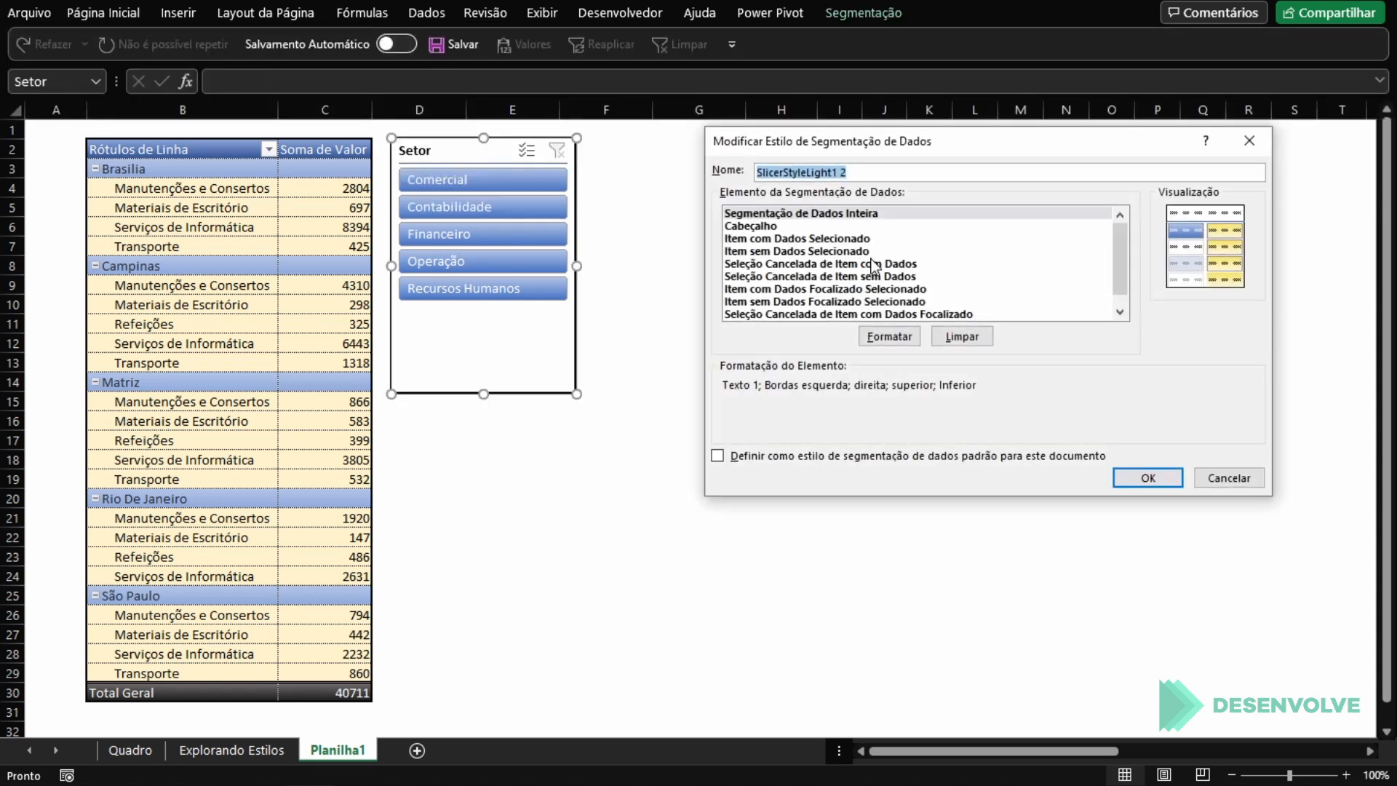
pyautogui.click(889, 337)
pyautogui.click(896, 97)
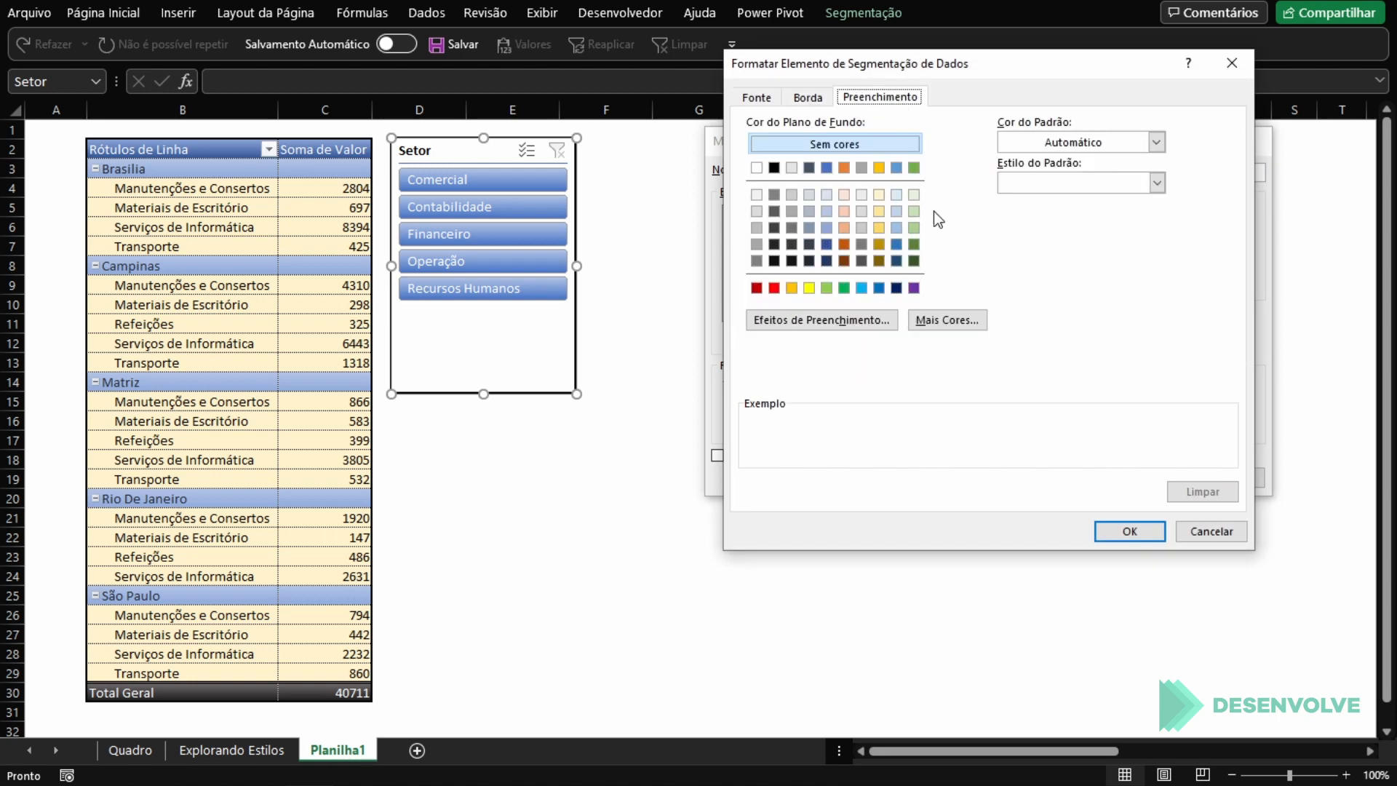
pyautogui.click(879, 195)
pyautogui.click(1130, 531)
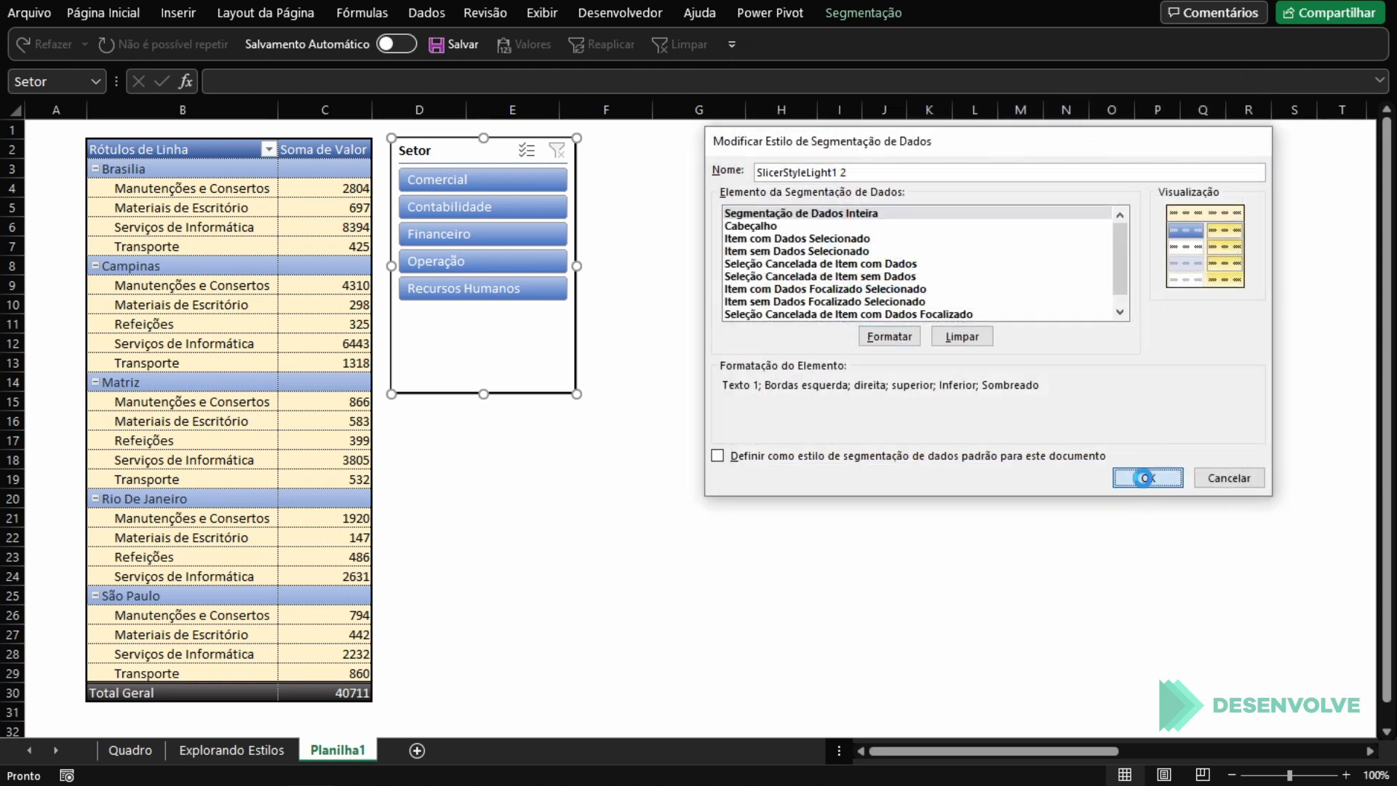
pyautogui.click(1147, 478)
pyautogui.click(796, 402)
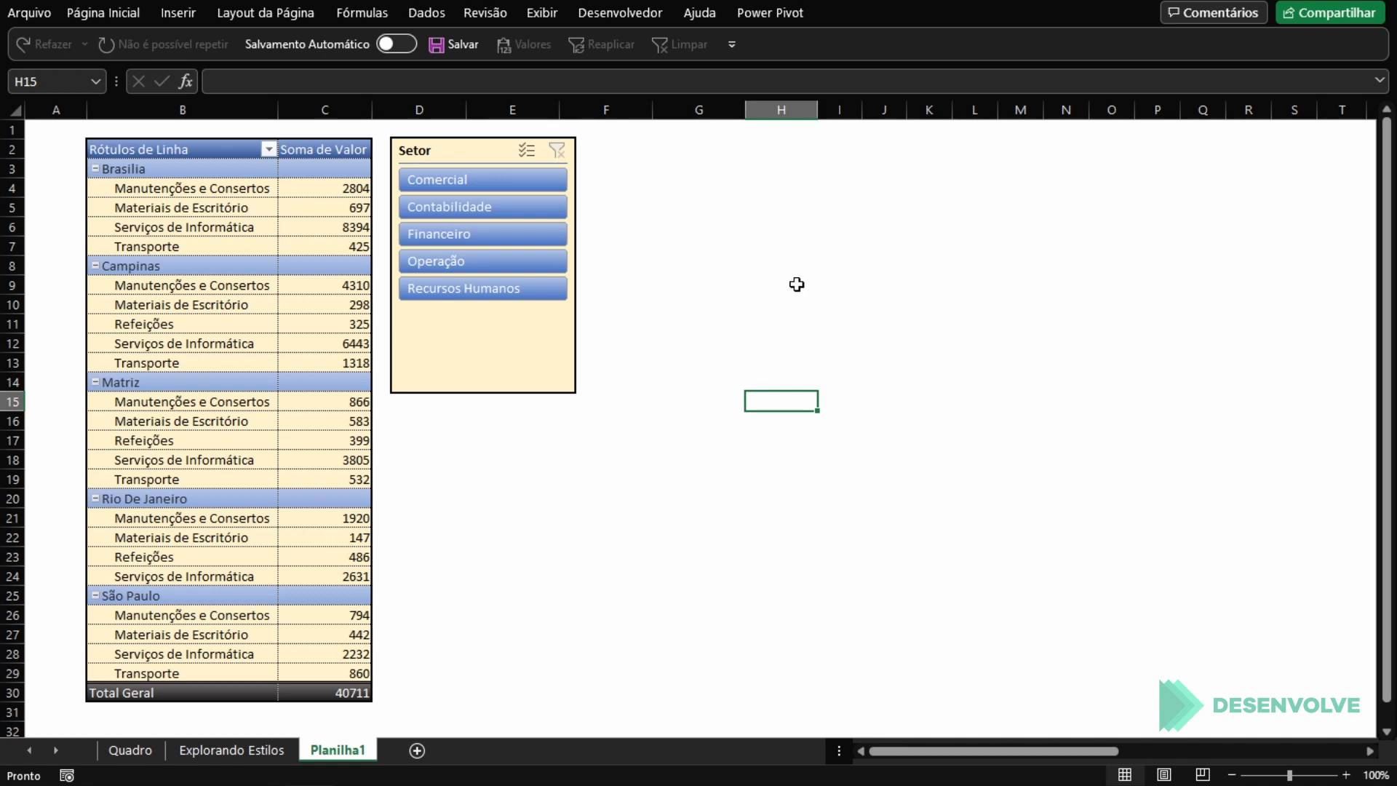
# Step: Check the slicer's selection formatting by filtering on Comercial, Contabilidade, Financeiro and Recursos Humanos, and clear the filter
pyautogui.click(483, 187)
pyautogui.click(487, 204)
pyautogui.click(484, 234)
pyautogui.click(474, 287)
pyautogui.click(477, 182)
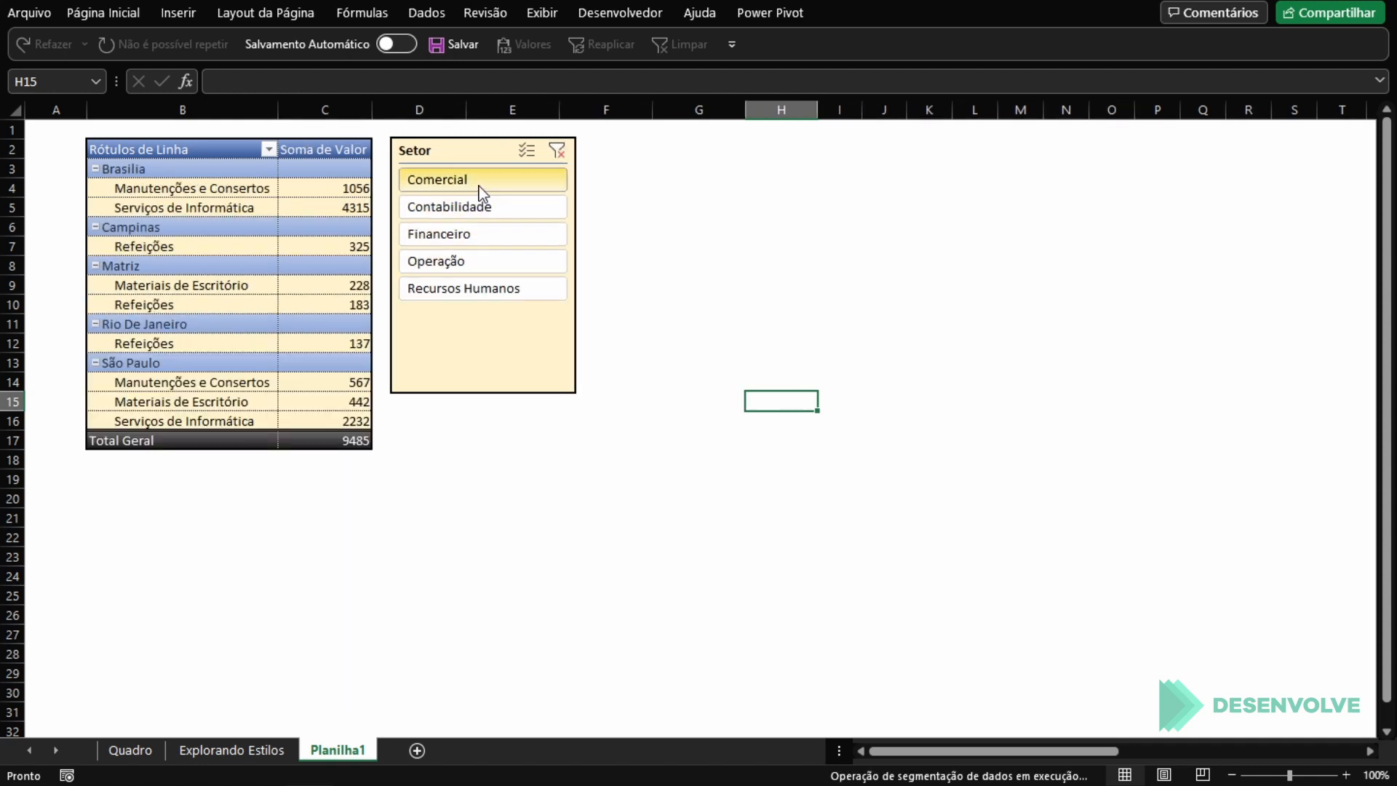
pyautogui.click(556, 149)
pyautogui.click(693, 226)
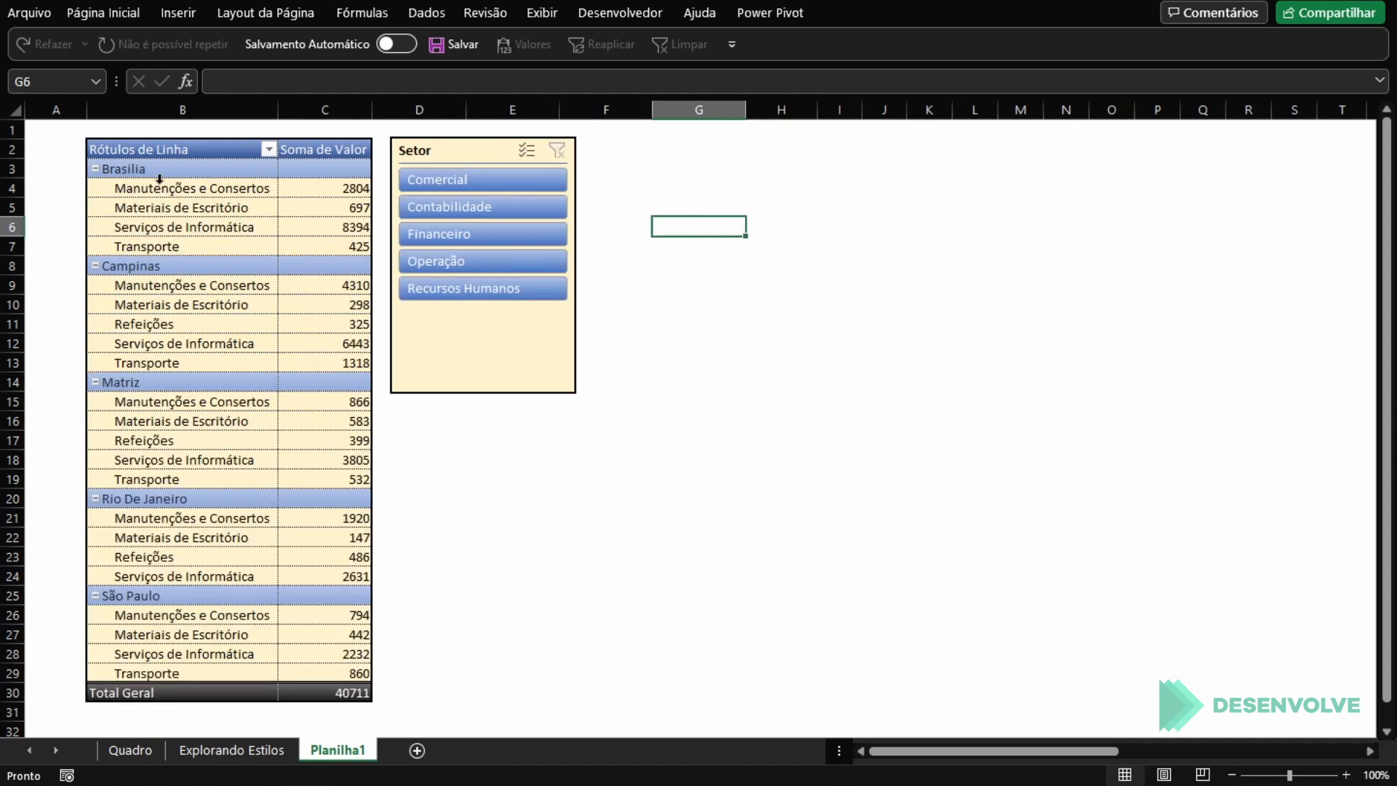
# Step: Select the Brasilia row label in the PivotTable and view the available PivotTable styles
pyautogui.click(151, 159)
pyautogui.click(151, 168)
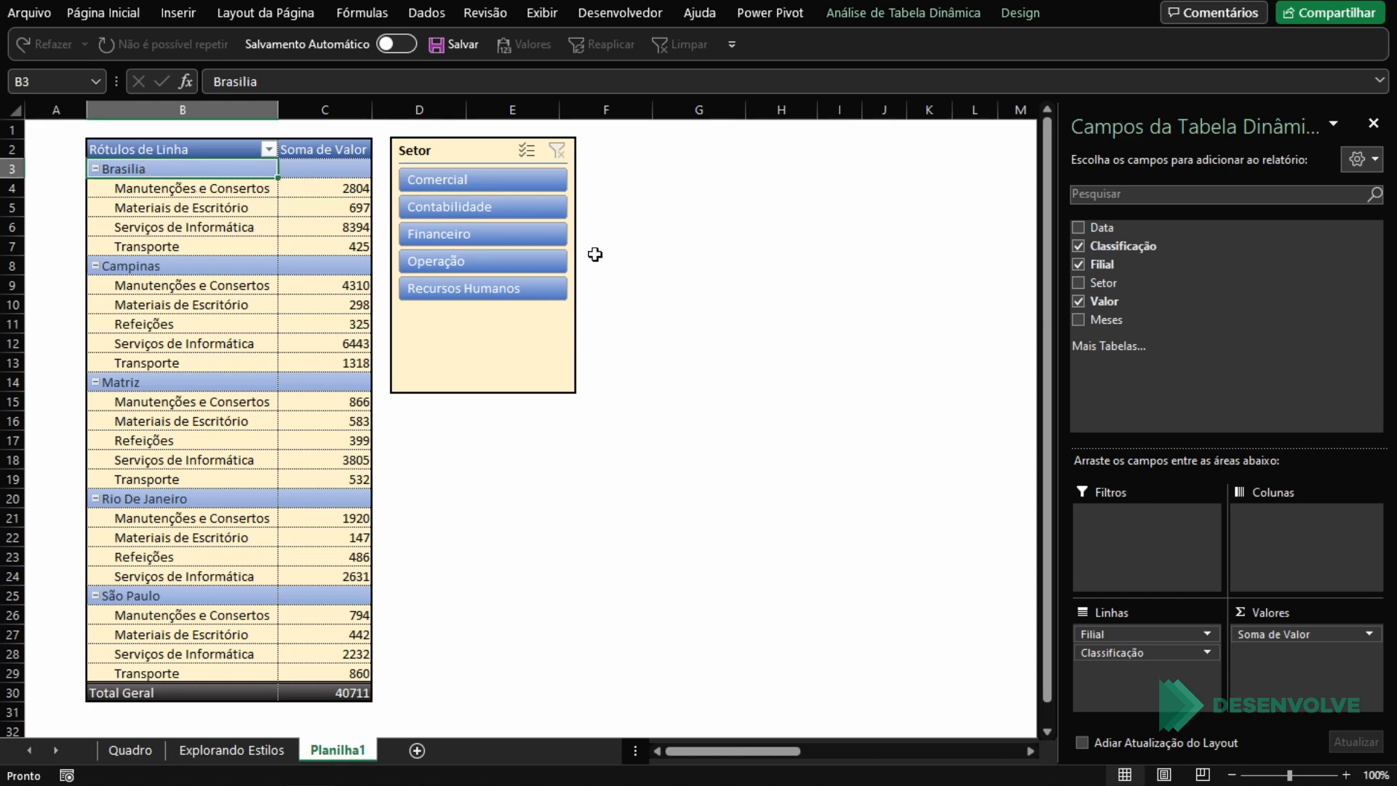
pyautogui.click(1021, 12)
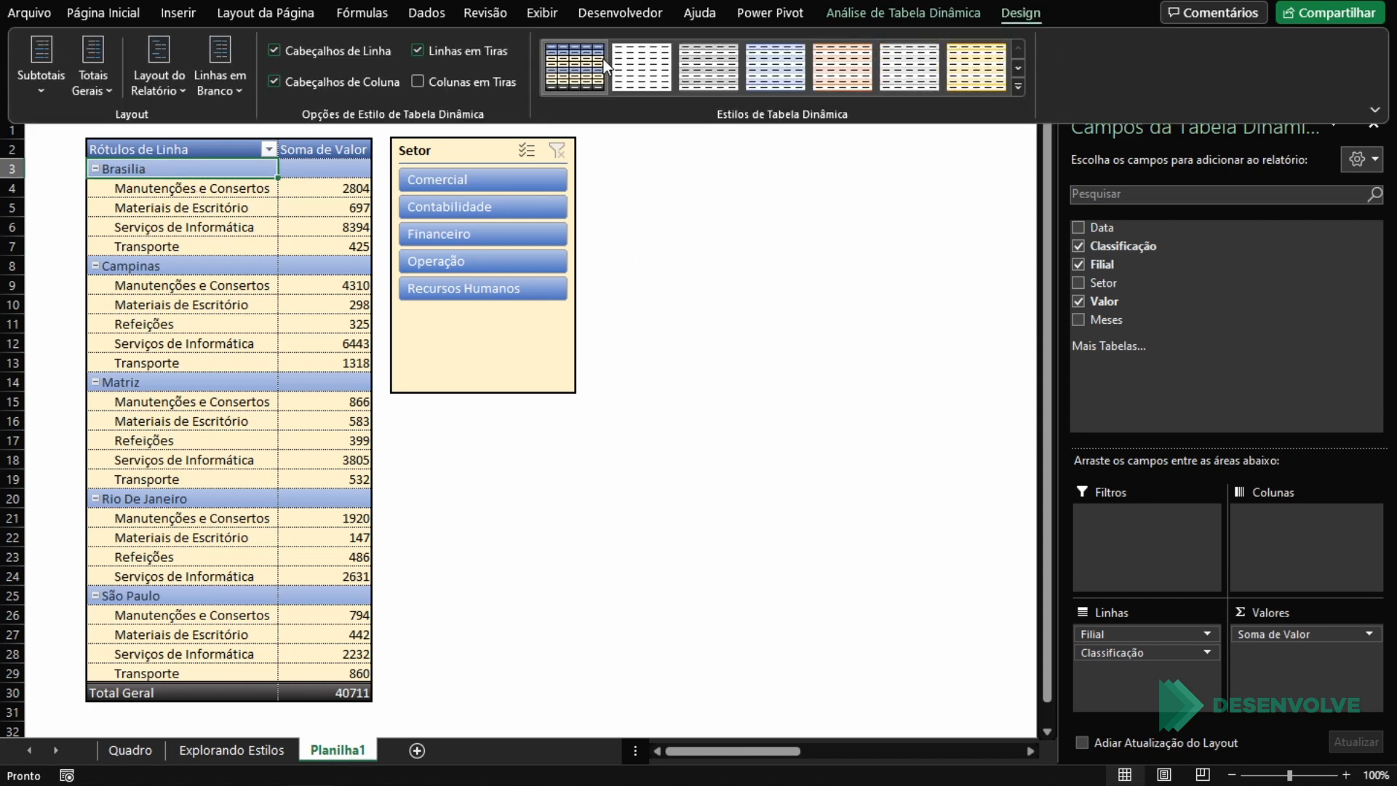
# Step: Open the PivotTable's custom style, Estilo de Tabela Dinâmica 1, for modification and select its Subtítulo de Linha 1 element
pyautogui.rightClick(602, 58)
pyautogui.click(668, 126)
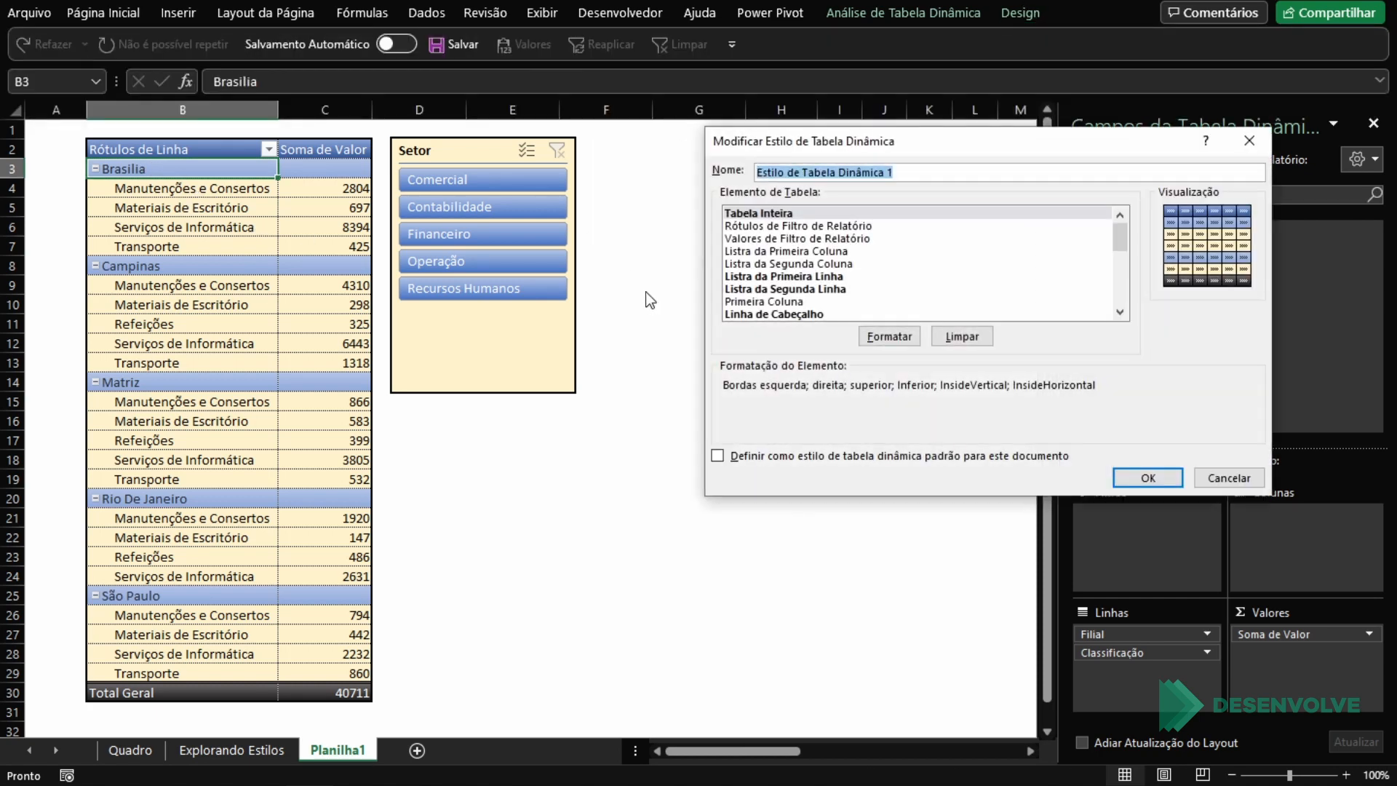
pyautogui.click(825, 276)
pyautogui.scroll(-2, 879, 260)
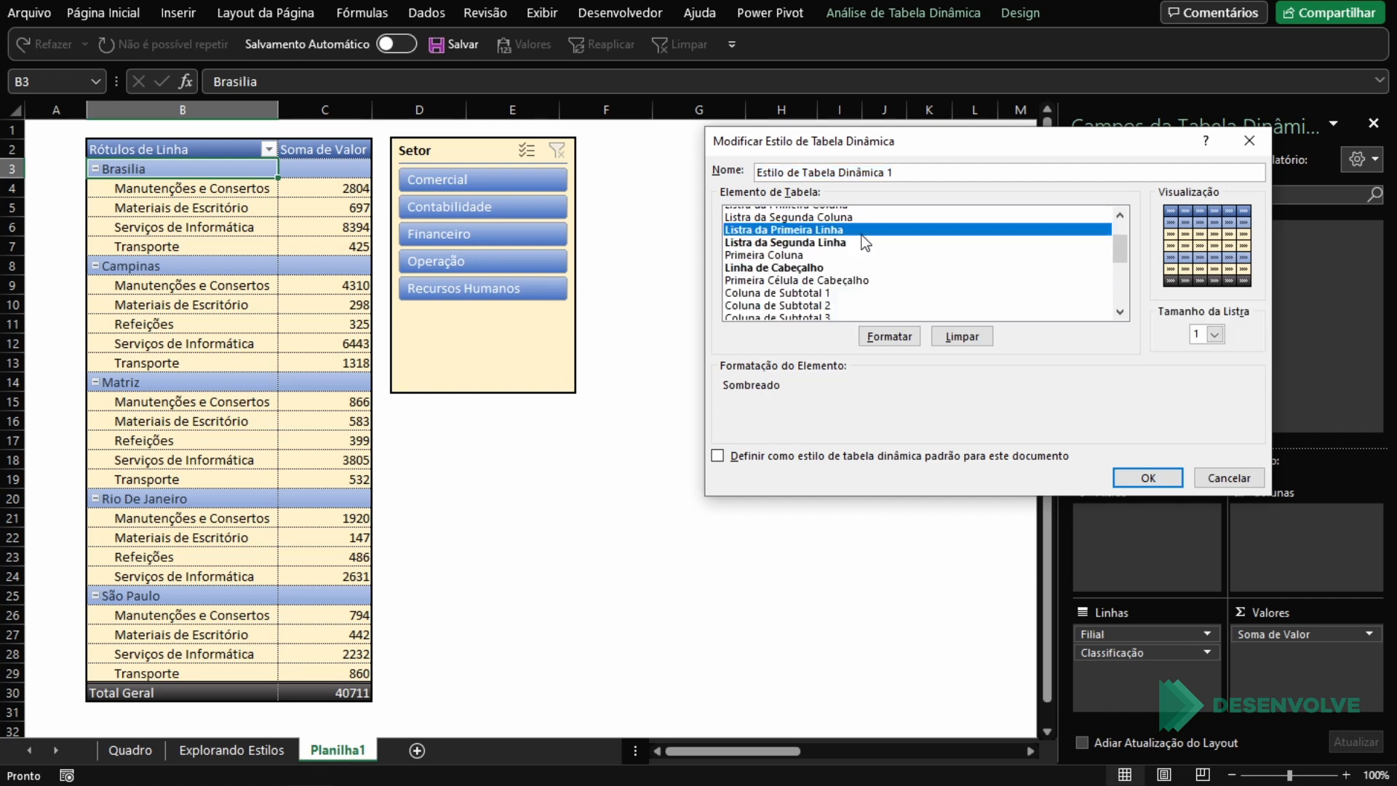
pyautogui.scroll(-3, 854, 262)
pyautogui.click(800, 272)
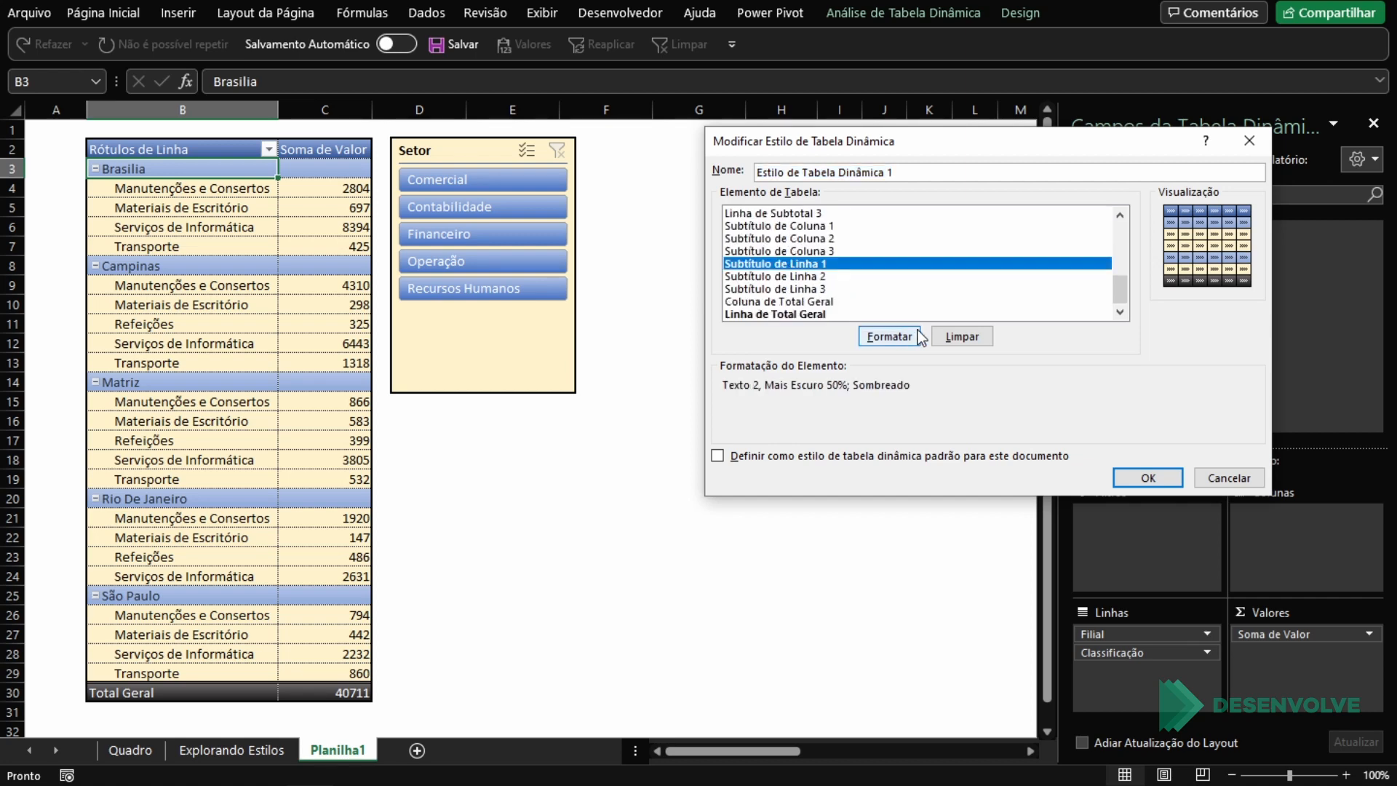
# Step: Set the Subtítulo de Linha 1 font colour to white (Plano de Fundo 1), save the style and deselect the PivotTable
pyautogui.click(886, 335)
pyautogui.click(764, 99)
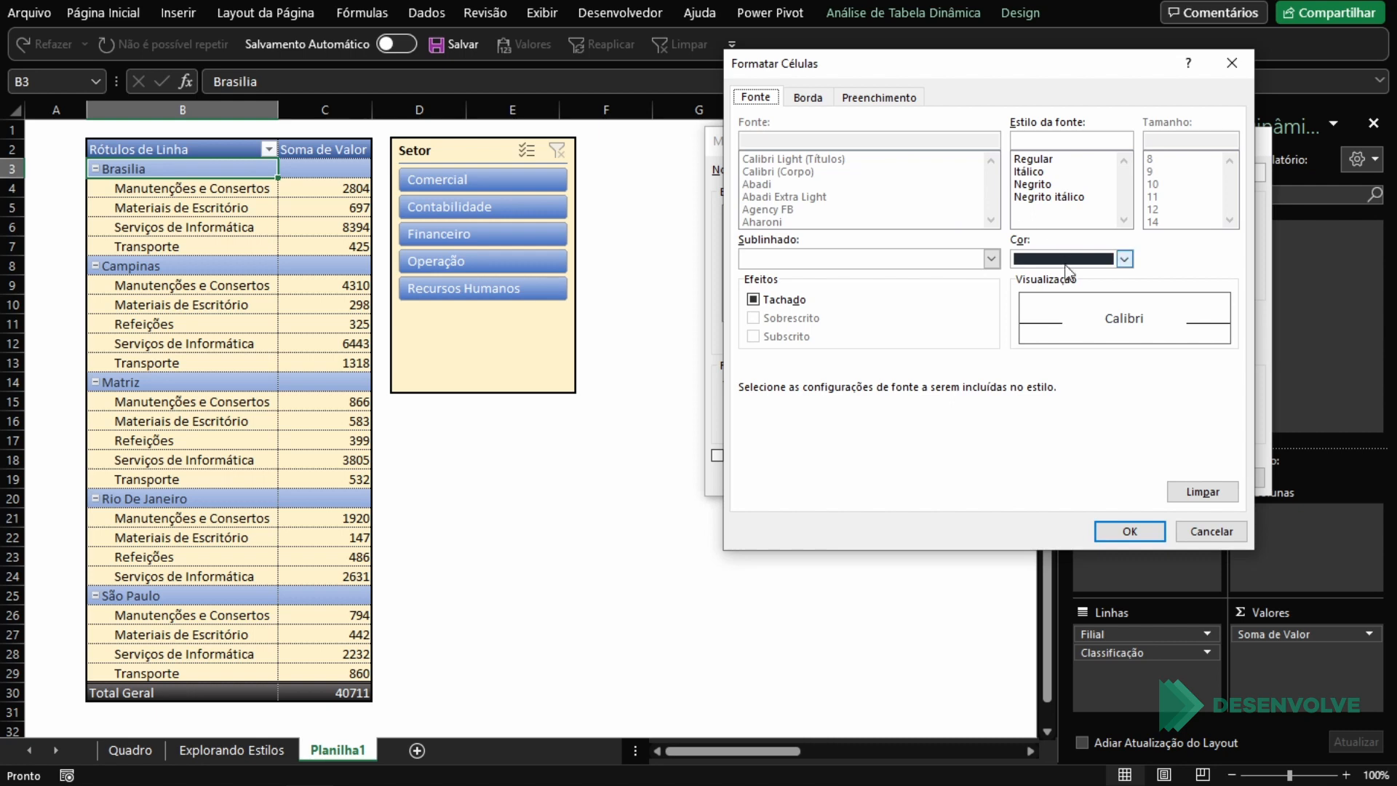
pyautogui.click(1072, 260)
pyautogui.click(1024, 333)
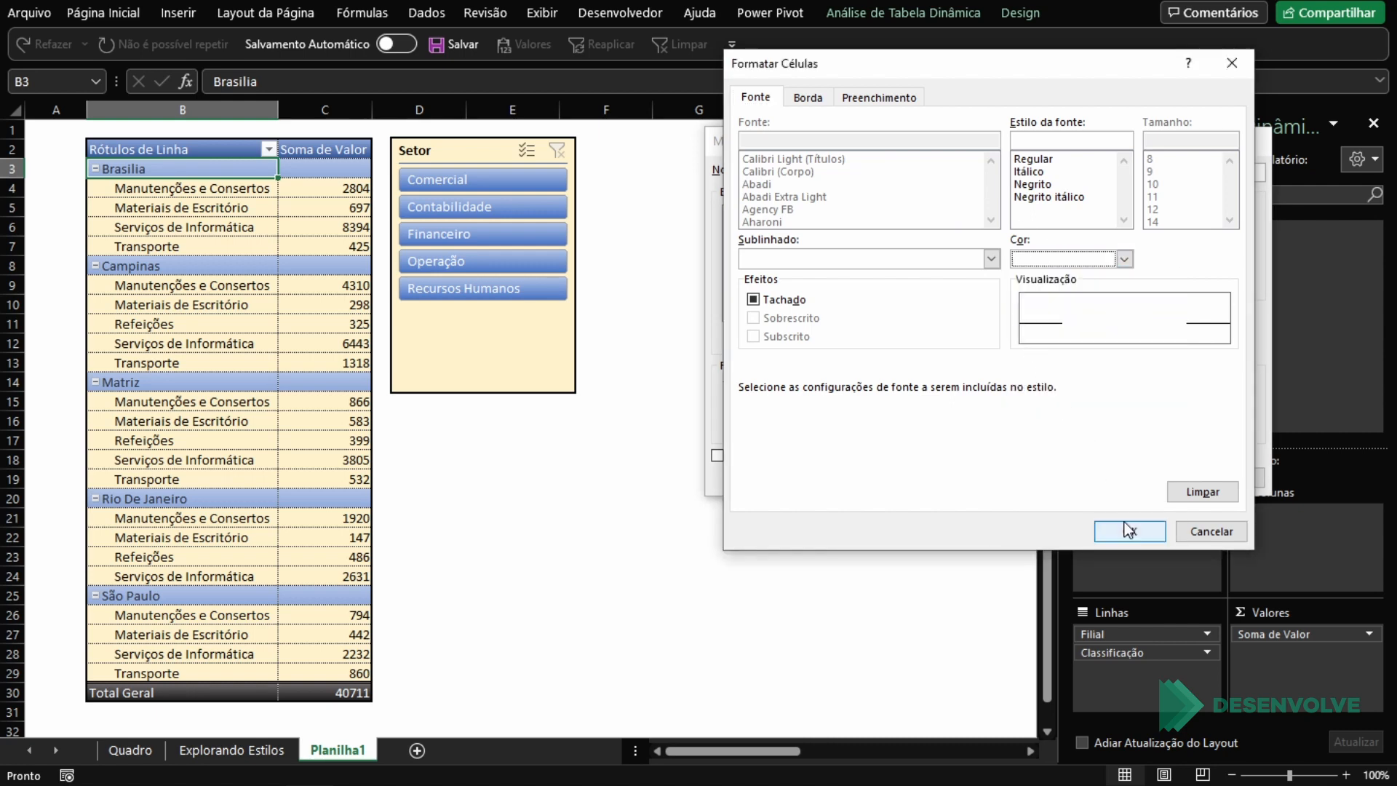
pyautogui.click(1128, 530)
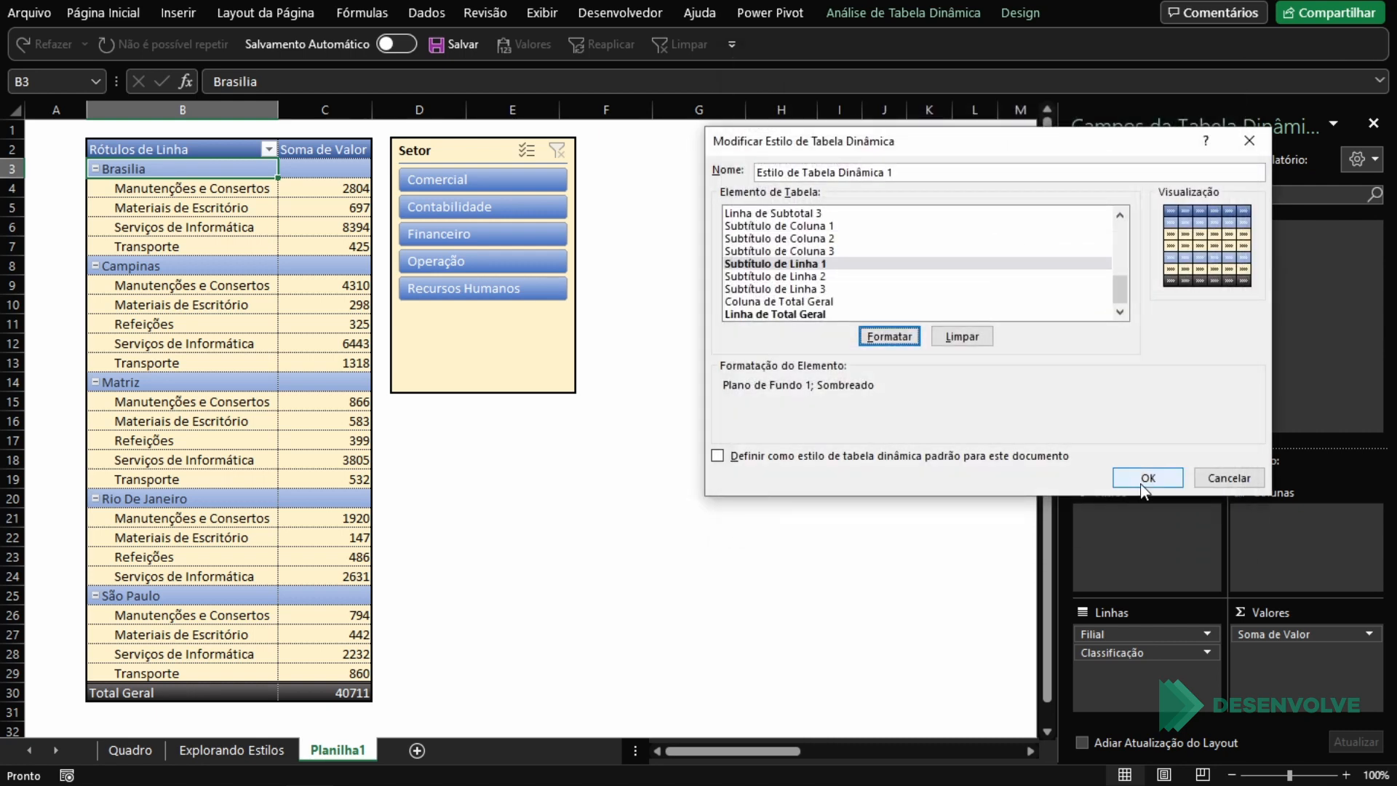
pyautogui.click(1130, 475)
pyautogui.click(690, 478)
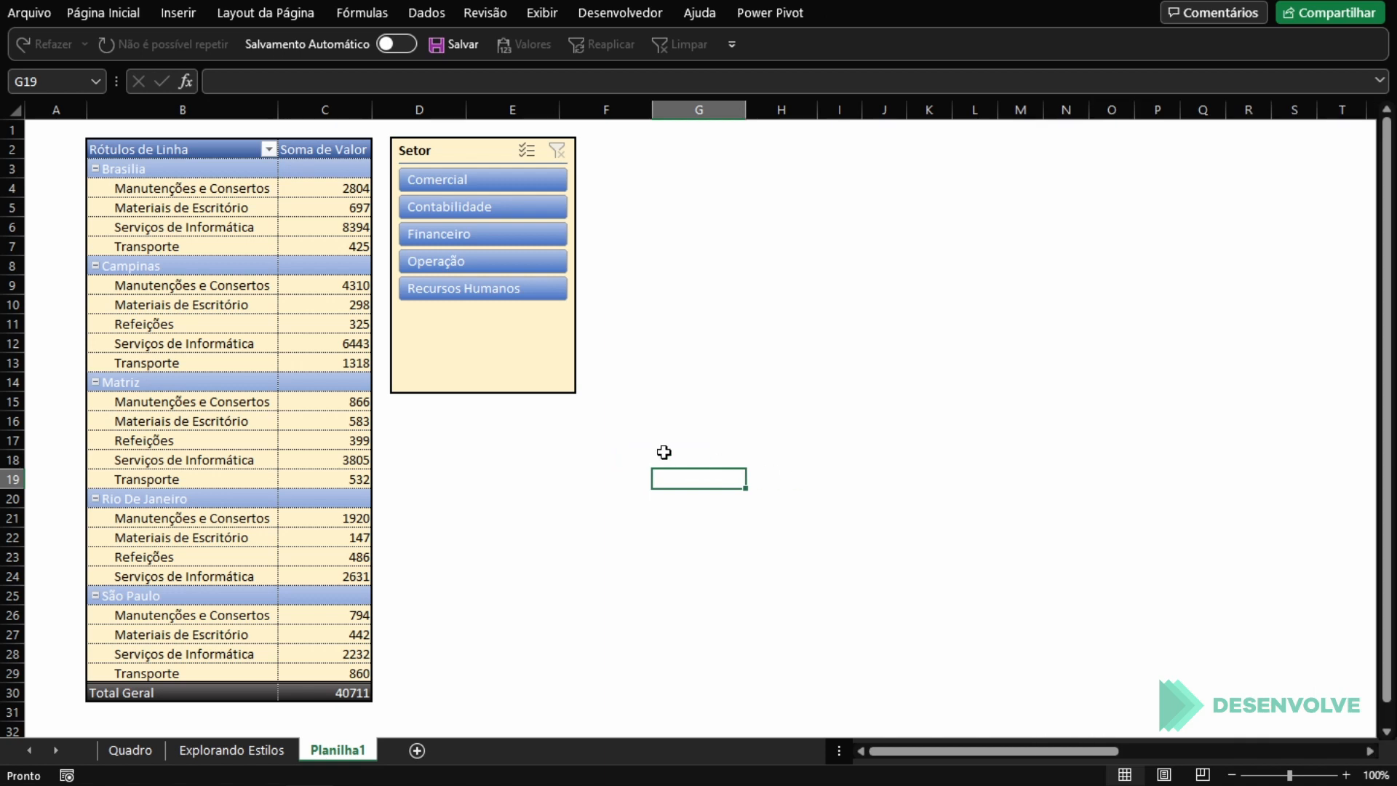
pyautogui.click(718, 462)
pyautogui.click(717, 404)
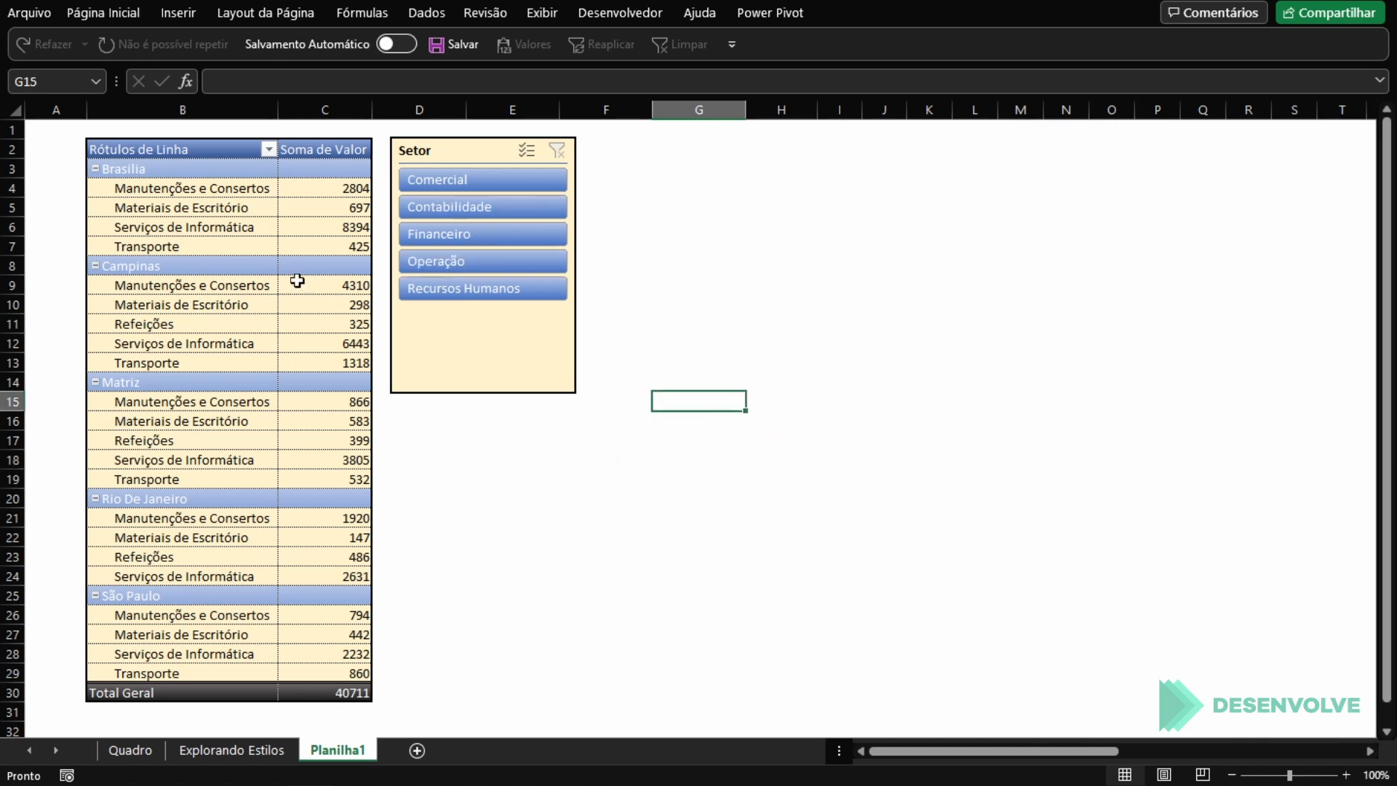
pyautogui.click(342, 357)
pyautogui.click(550, 430)
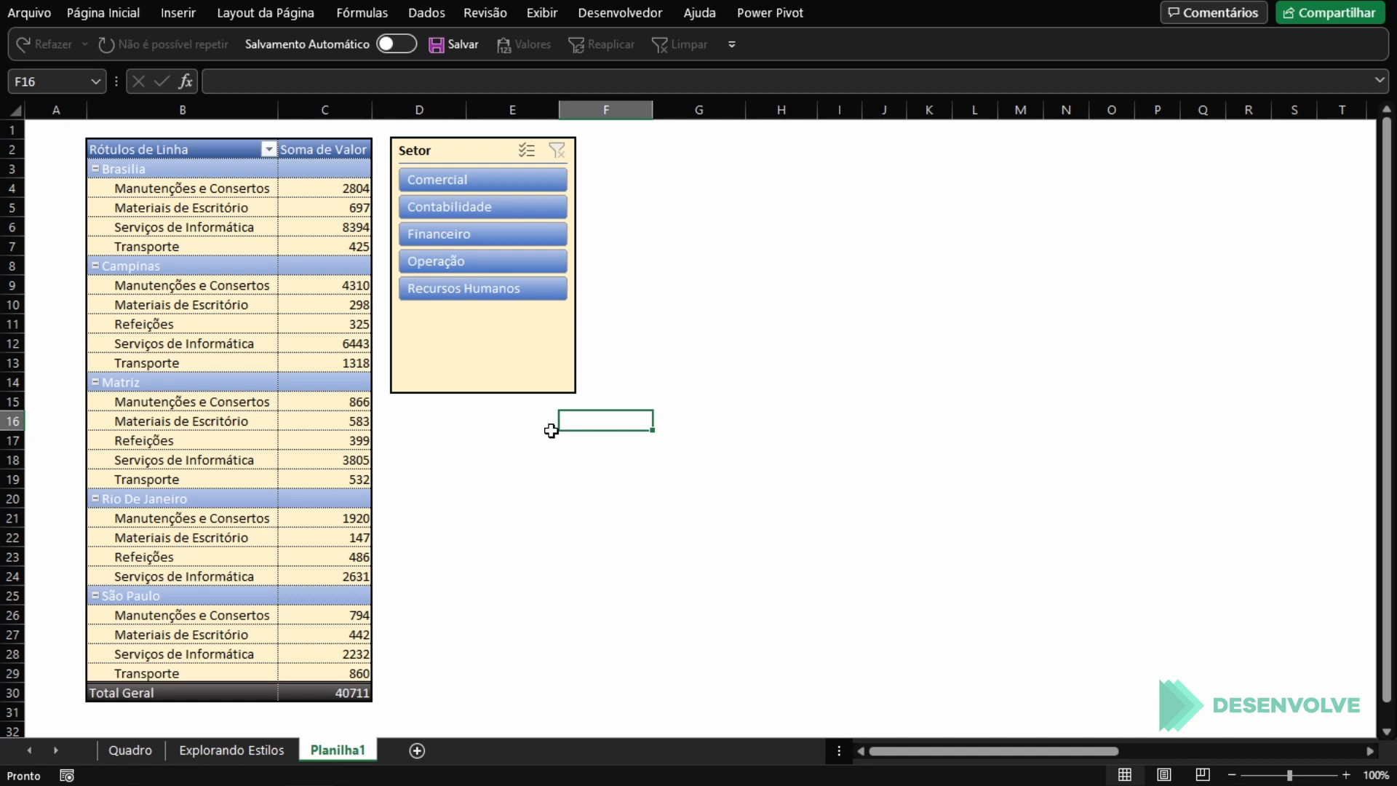
pyautogui.click(218, 291)
pyautogui.click(464, 341)
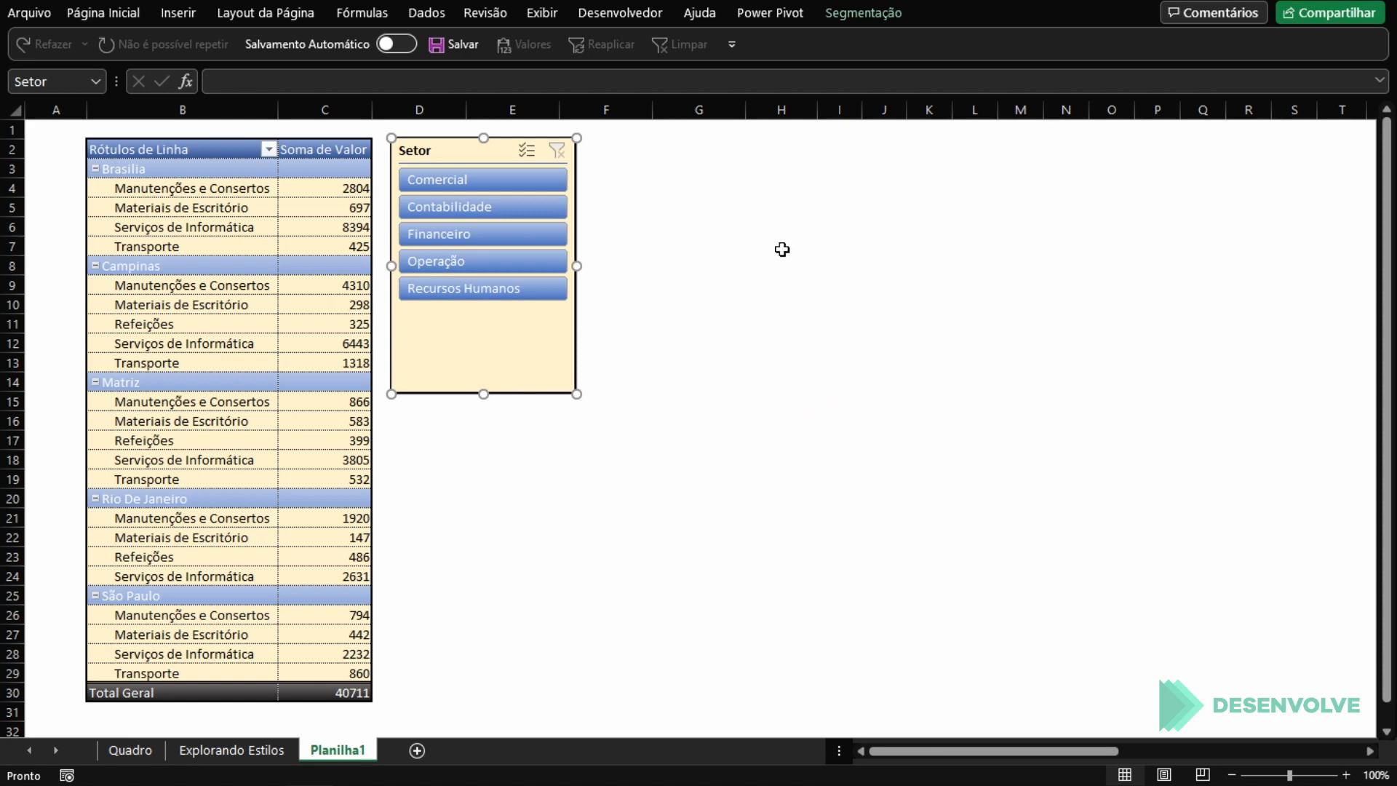
pyautogui.click(124, 148)
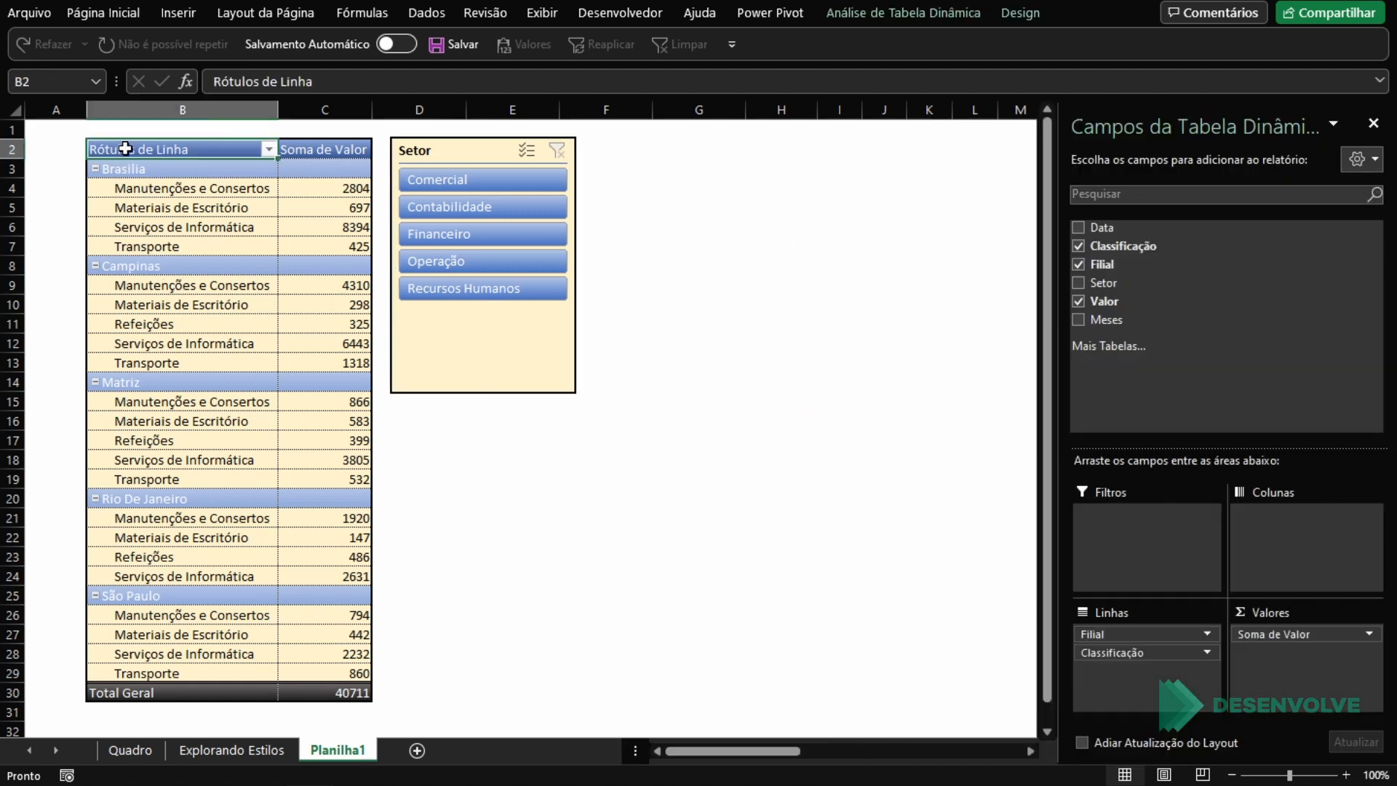